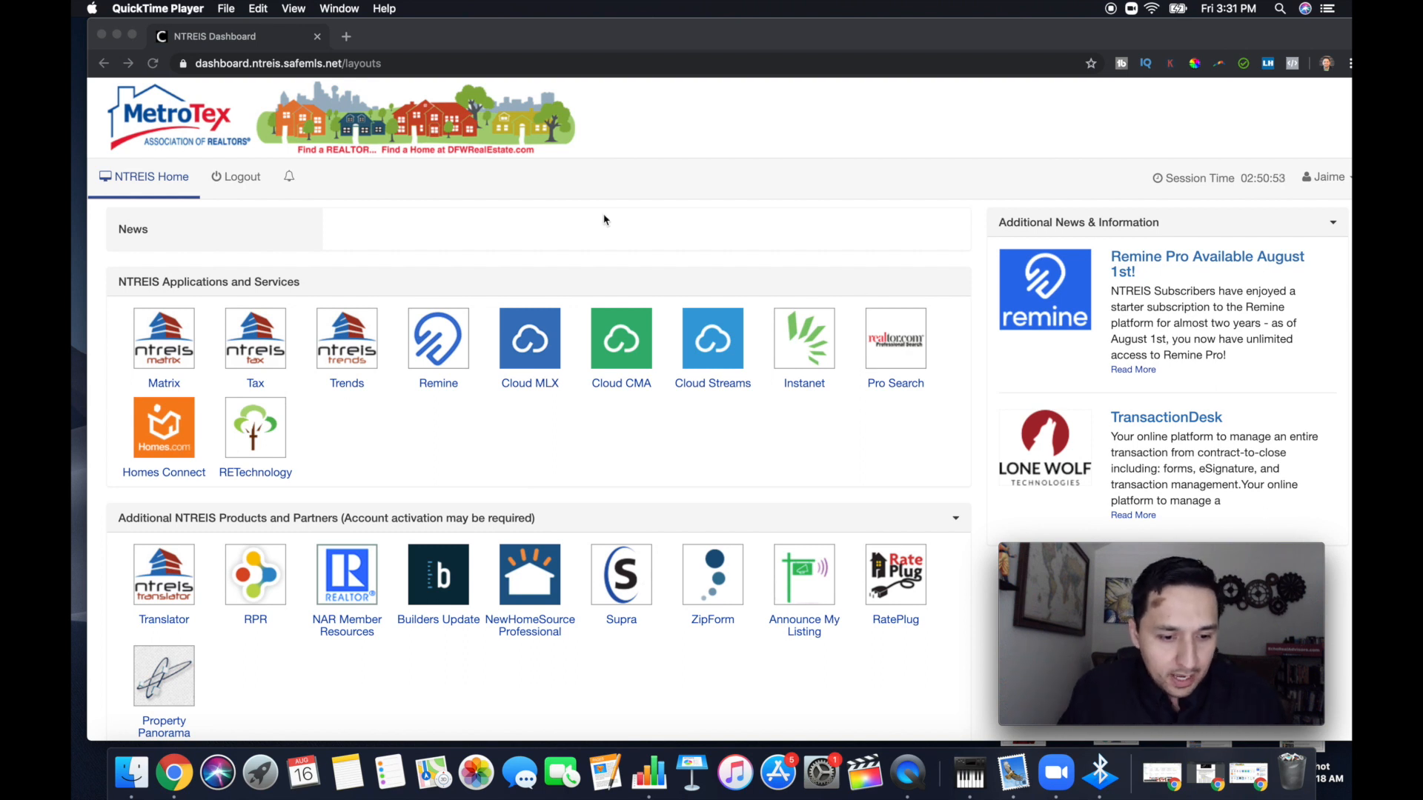
Open Remine from the NTREIS dashboard and go to its Discover property map
left_click(441, 351)
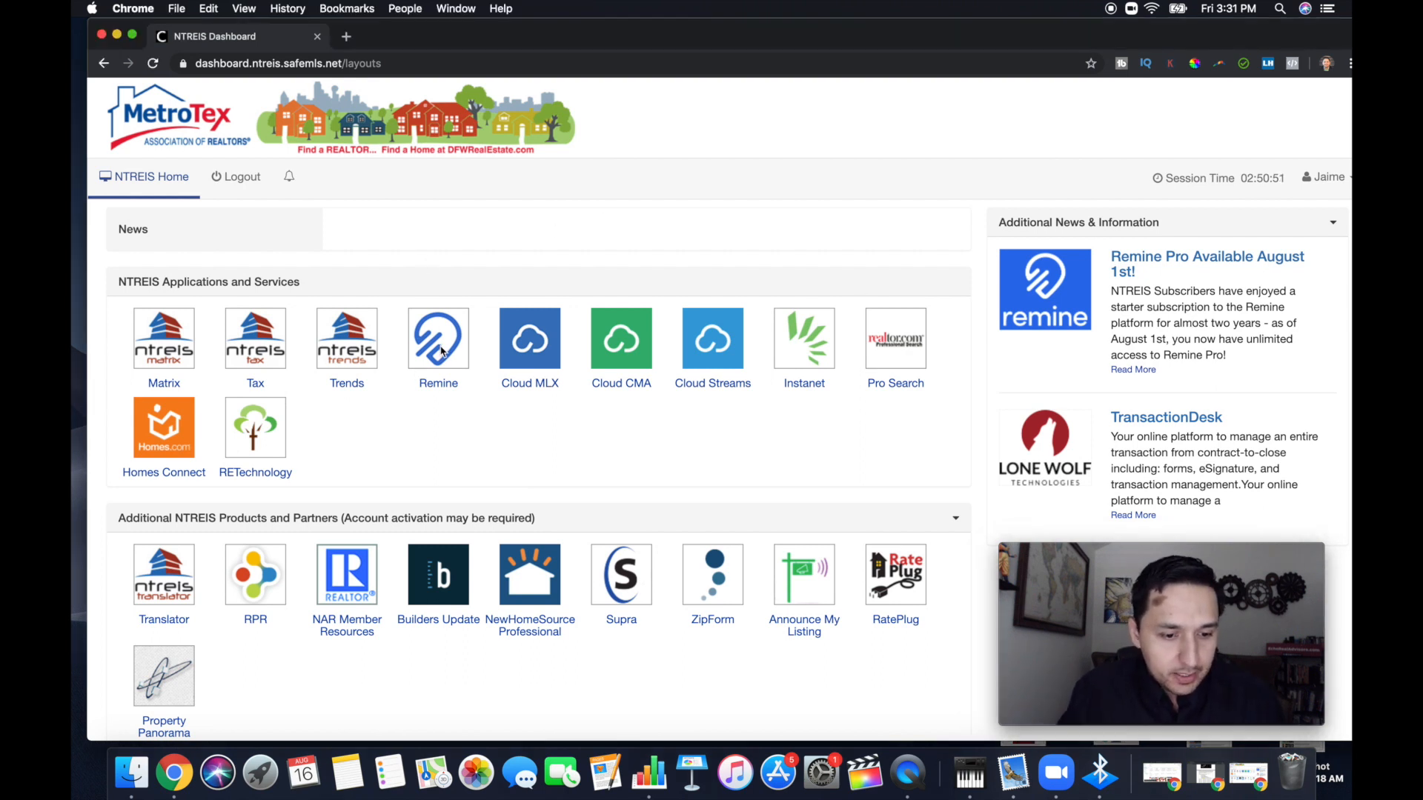
left_click(442, 351)
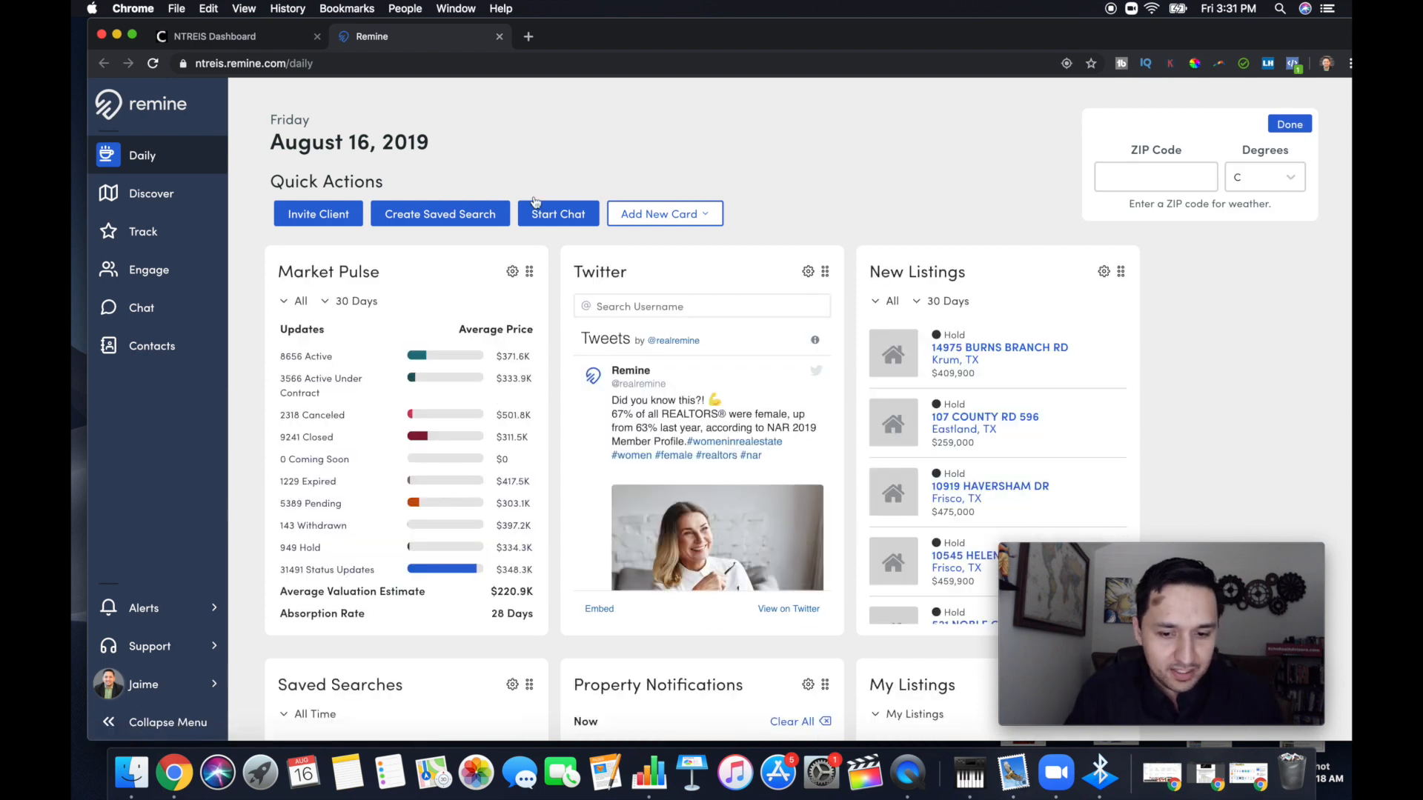
left_click(151, 278)
left_click(146, 232)
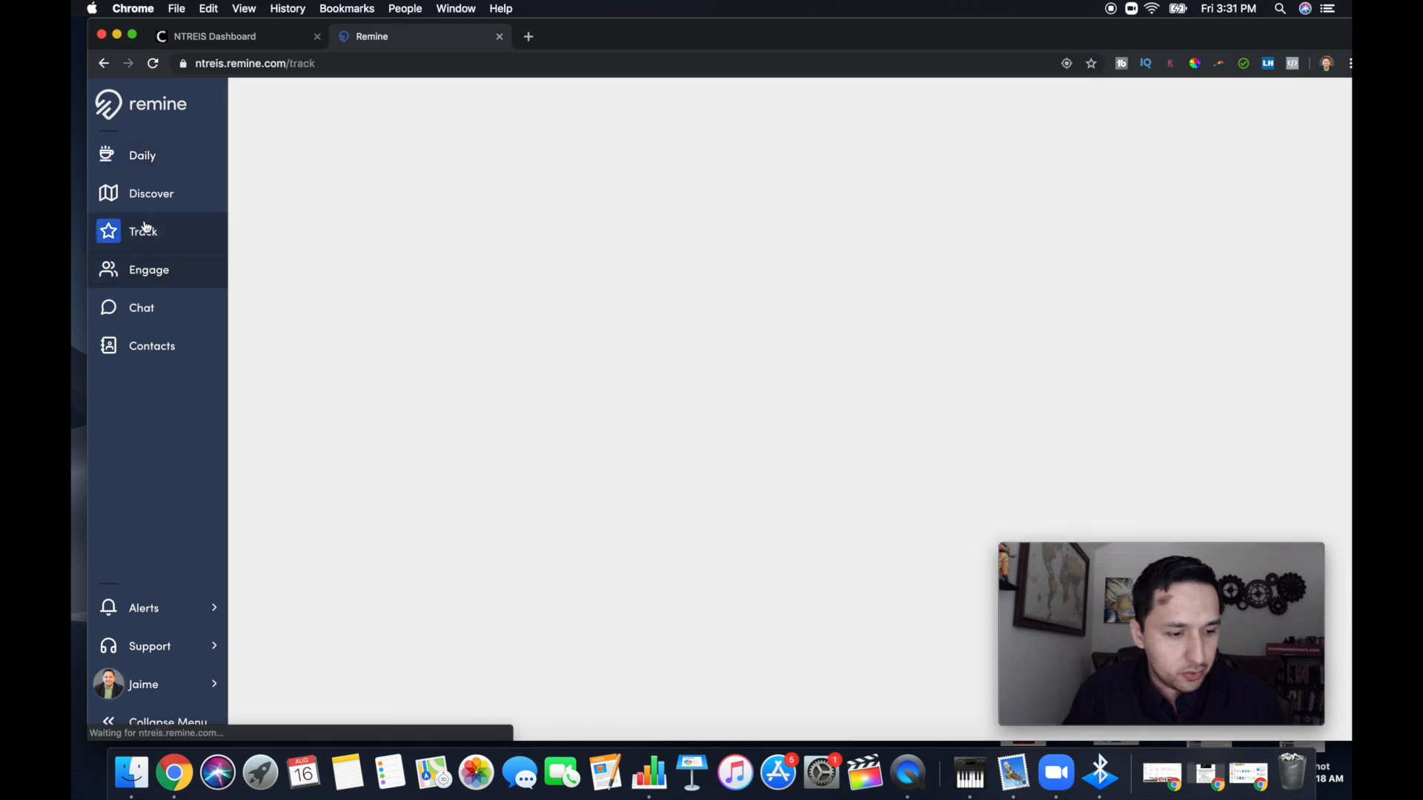
left_click(145, 195)
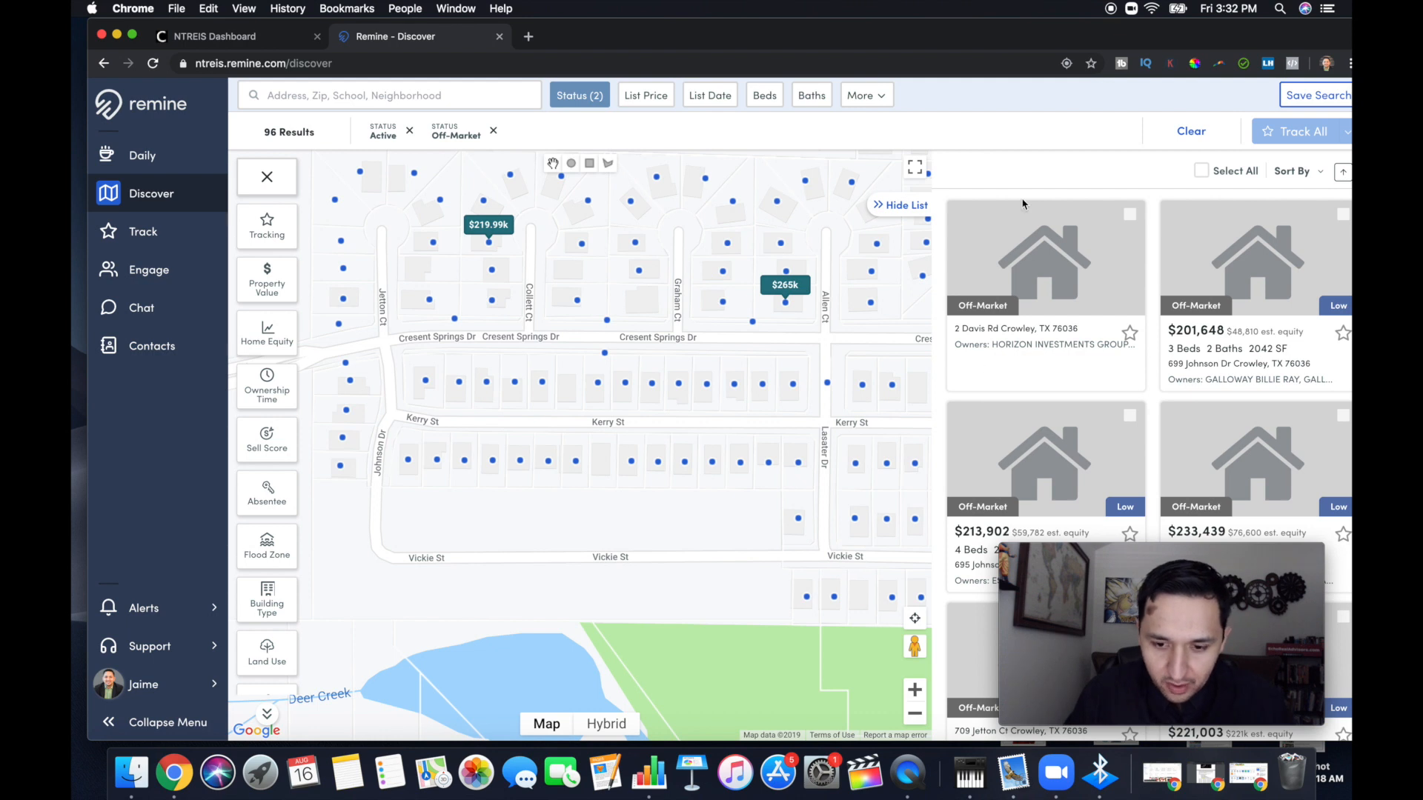
Widen the property map from the Crowley streets to the surrounding south Fort Worth area
left_click(915, 714)
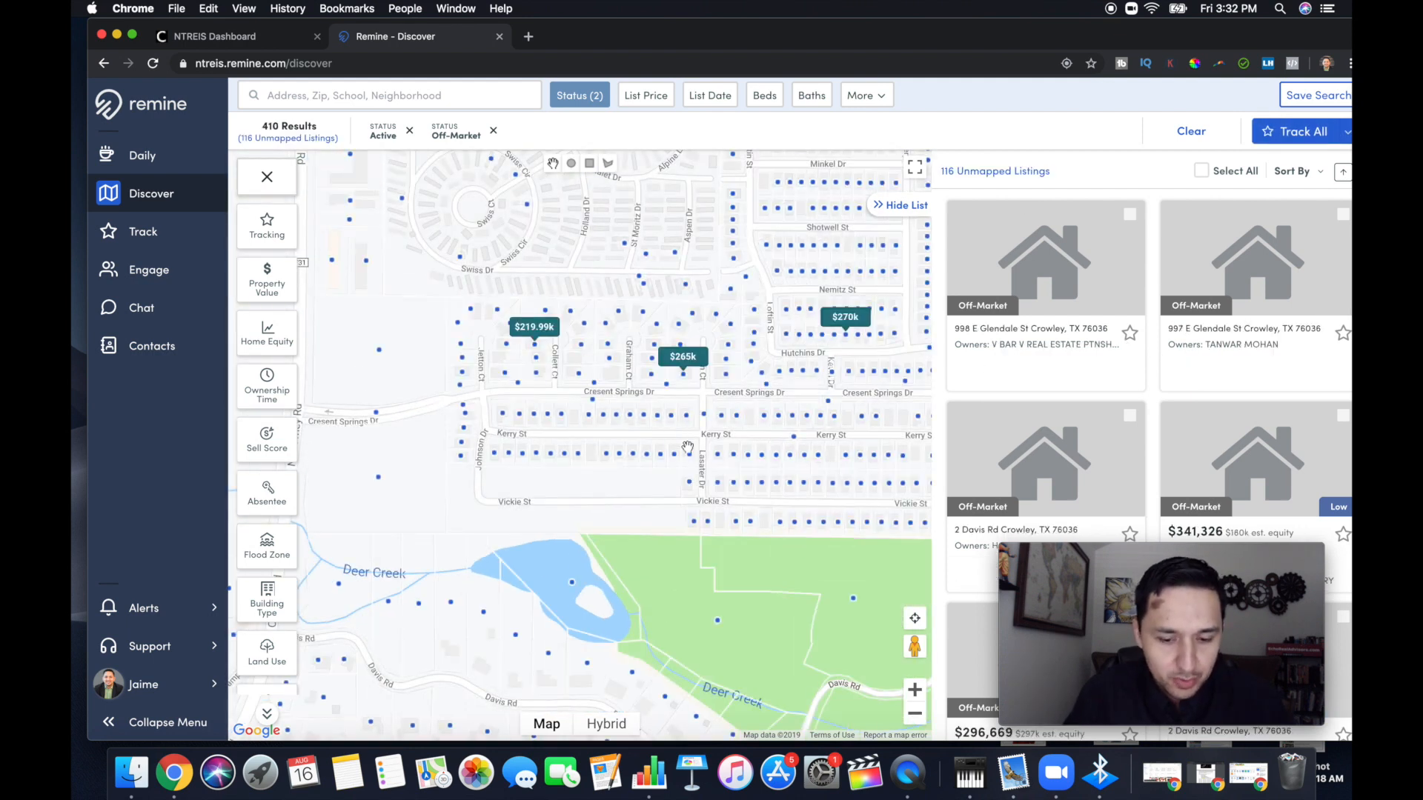
left_click(915, 713)
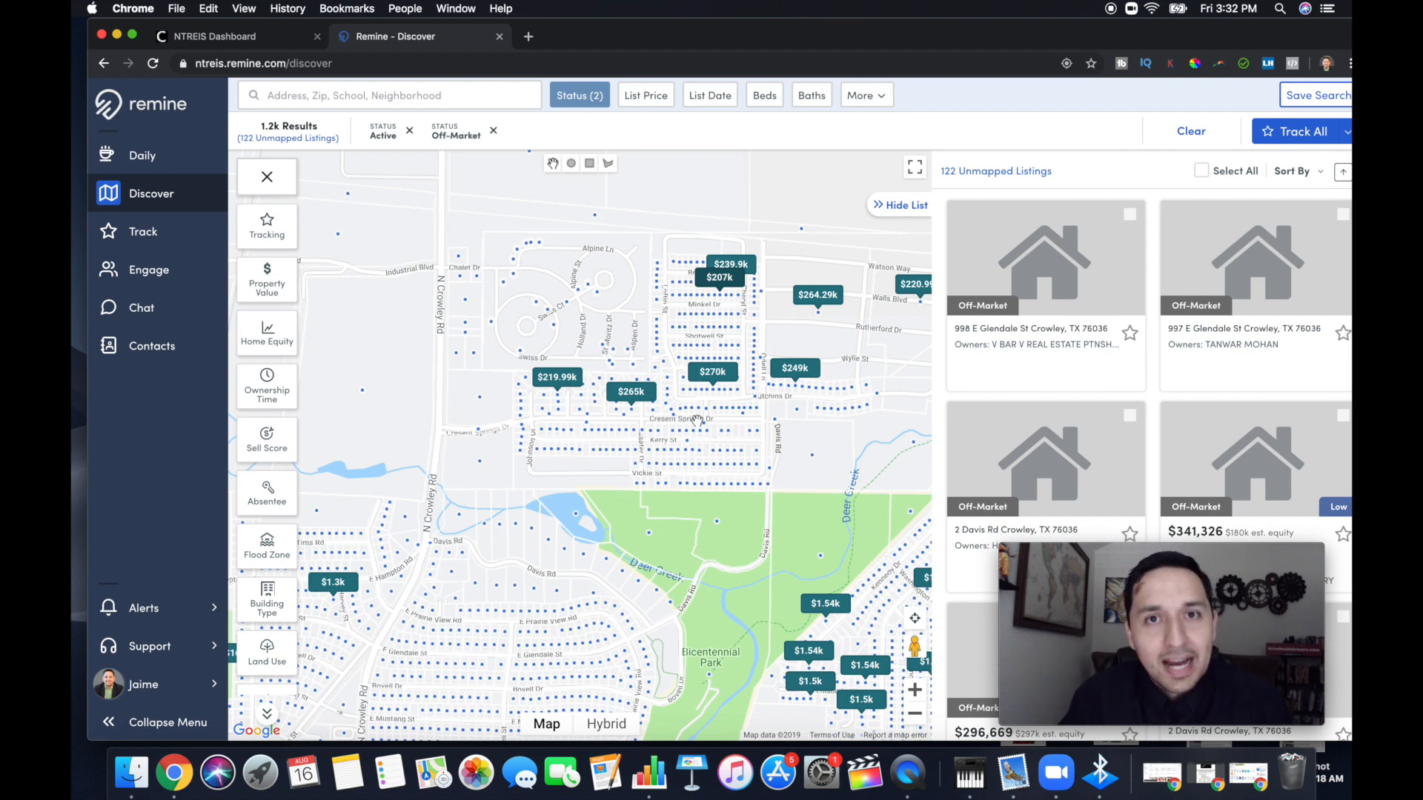
left_click(915, 714)
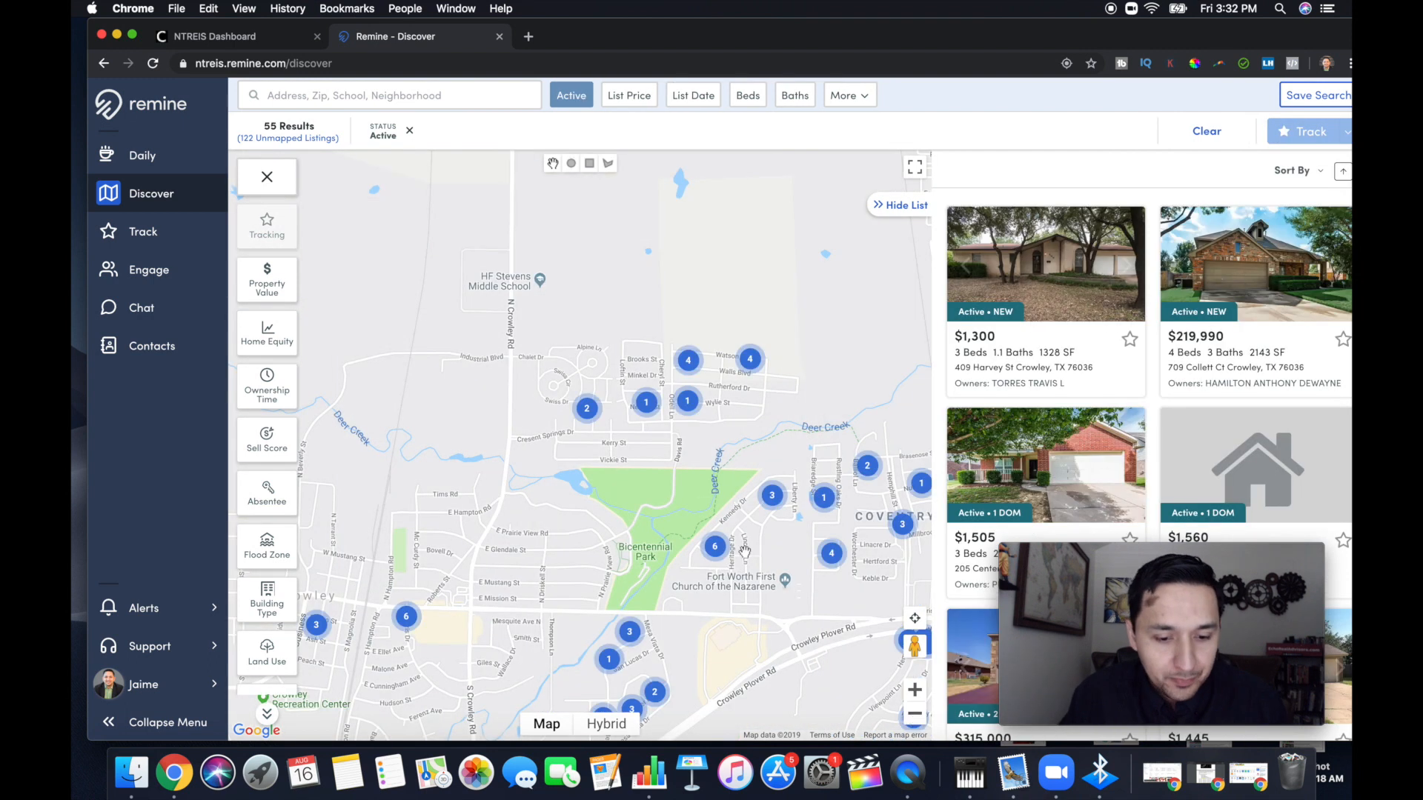
left_click(915, 714)
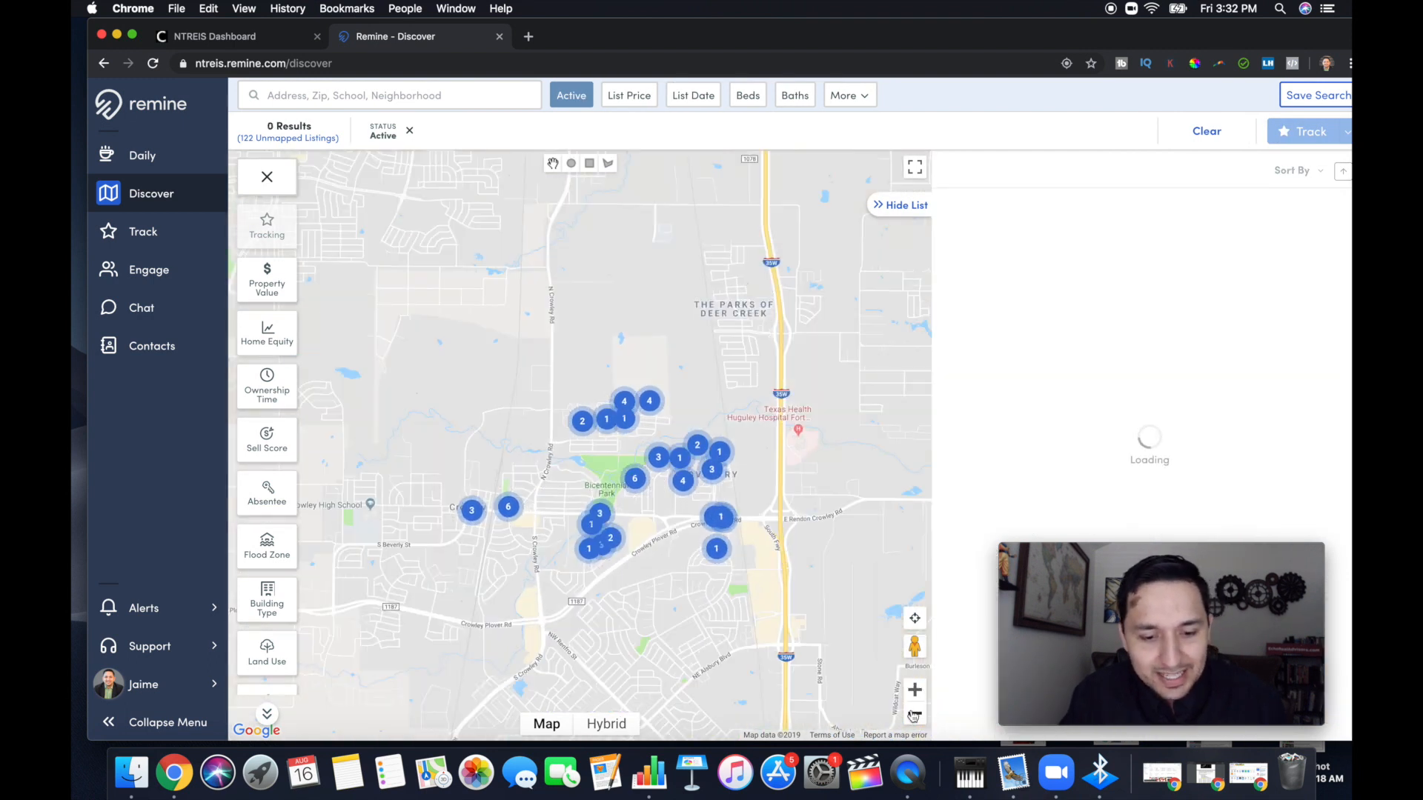
left_click(915, 714)
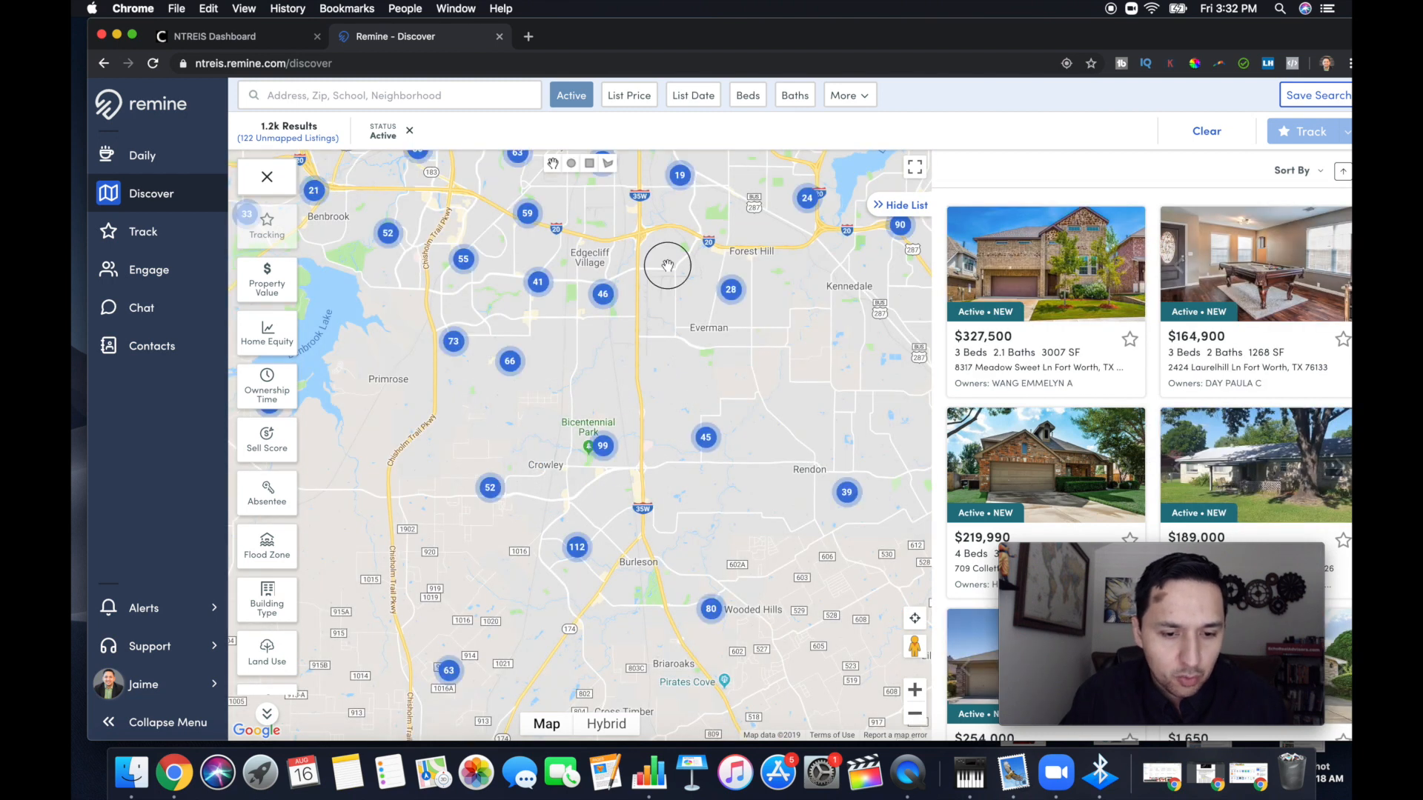
left_click_drag(668, 265, 677, 337)
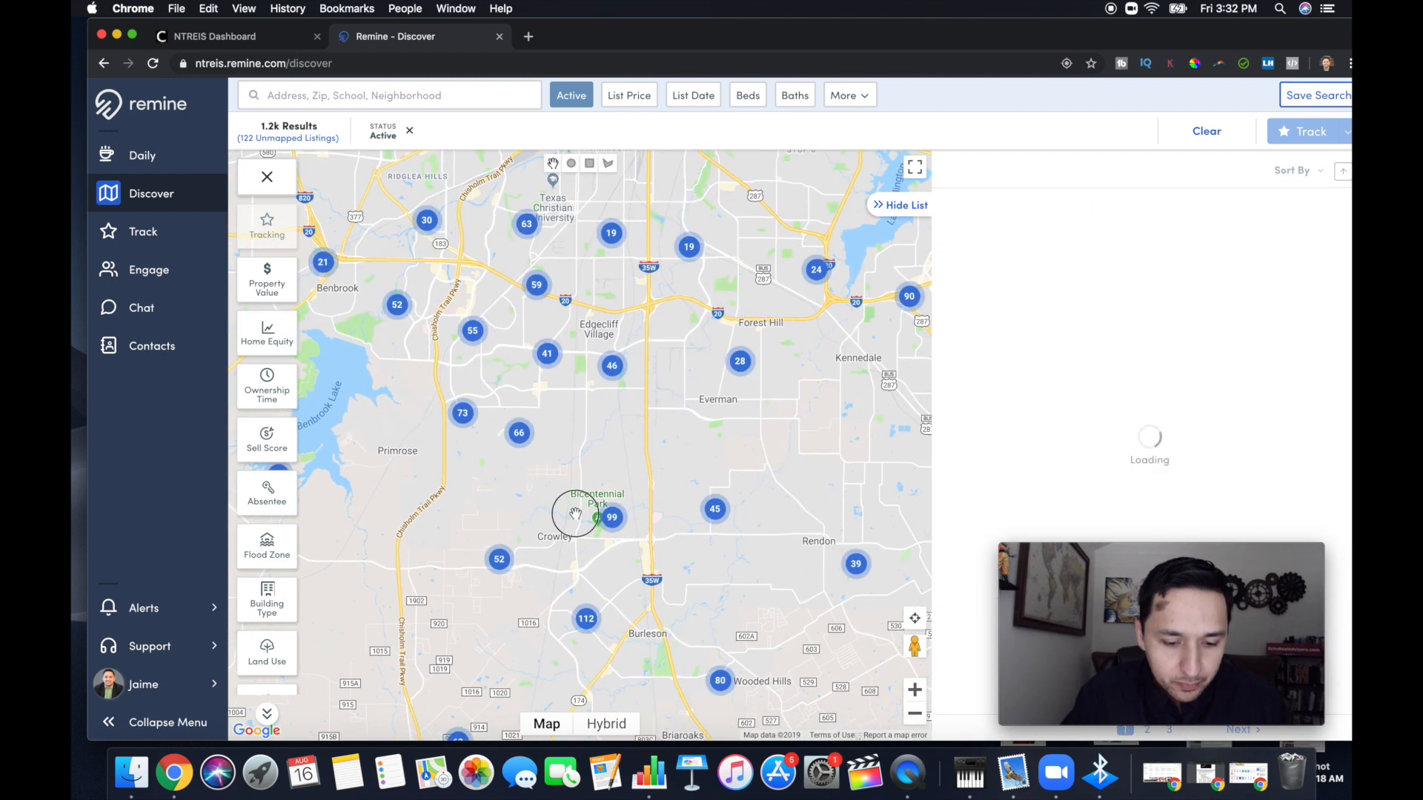
Narrow the map back to the Crowley neighborhood just north of Bicentennial Park
double_click(575, 513)
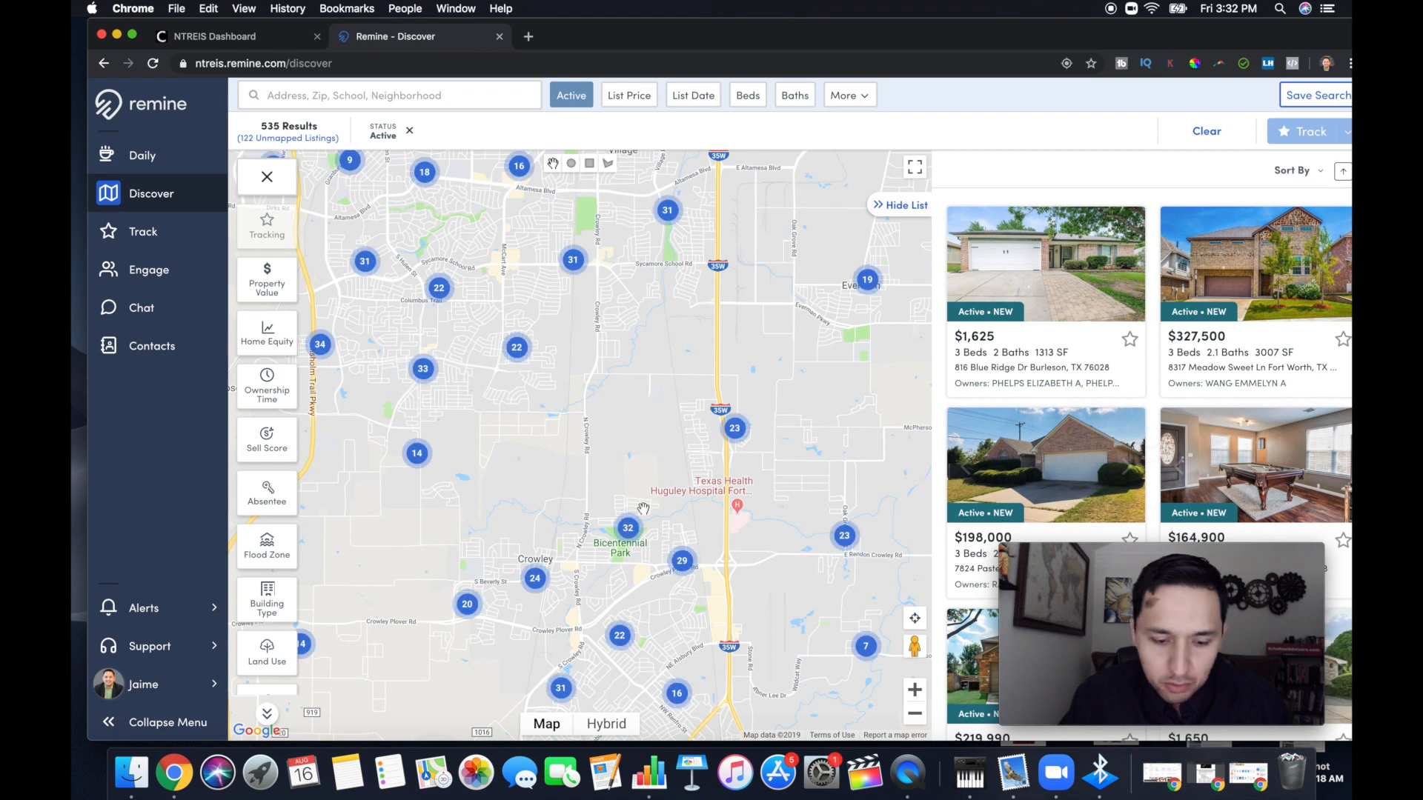
double_click(643, 509)
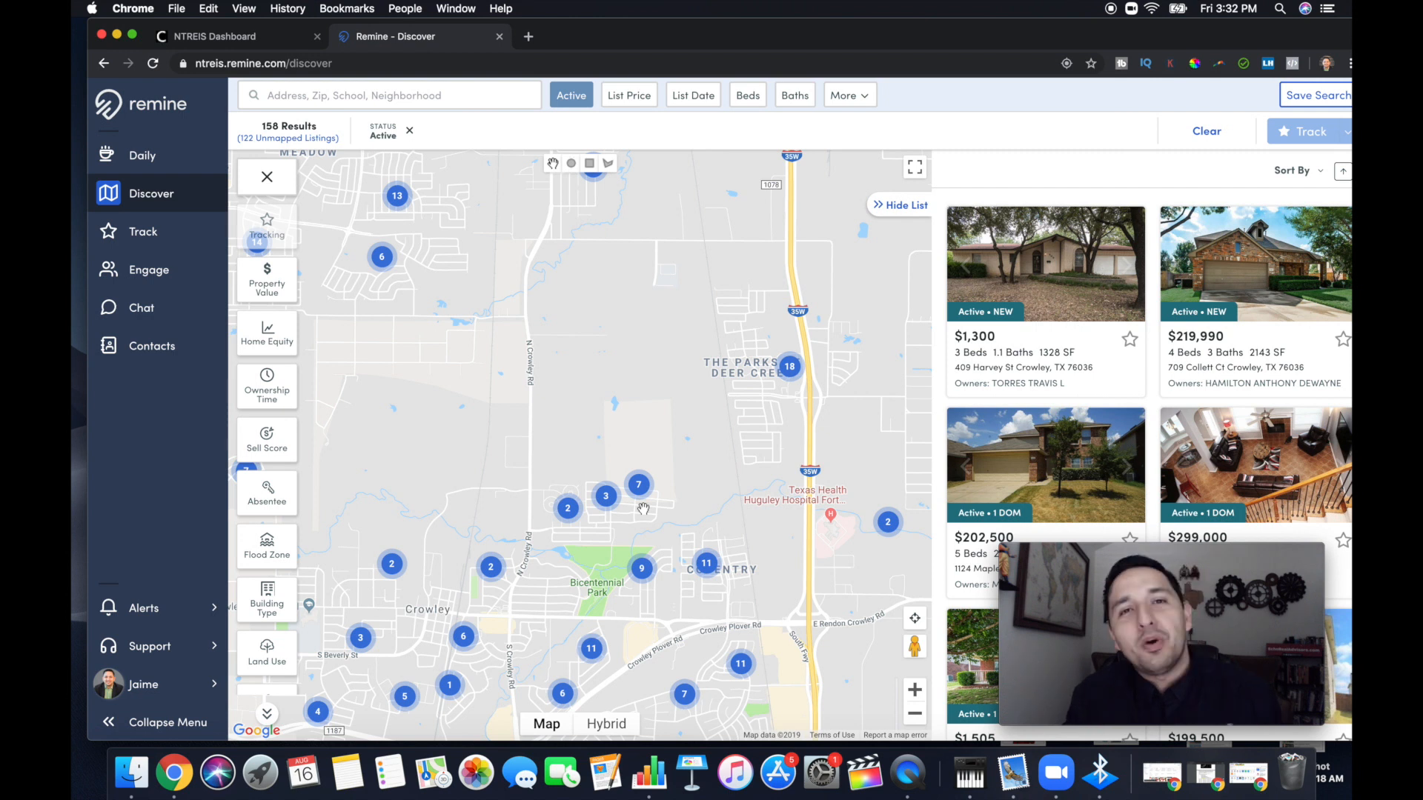
double_click(531, 548)
double_click(689, 509)
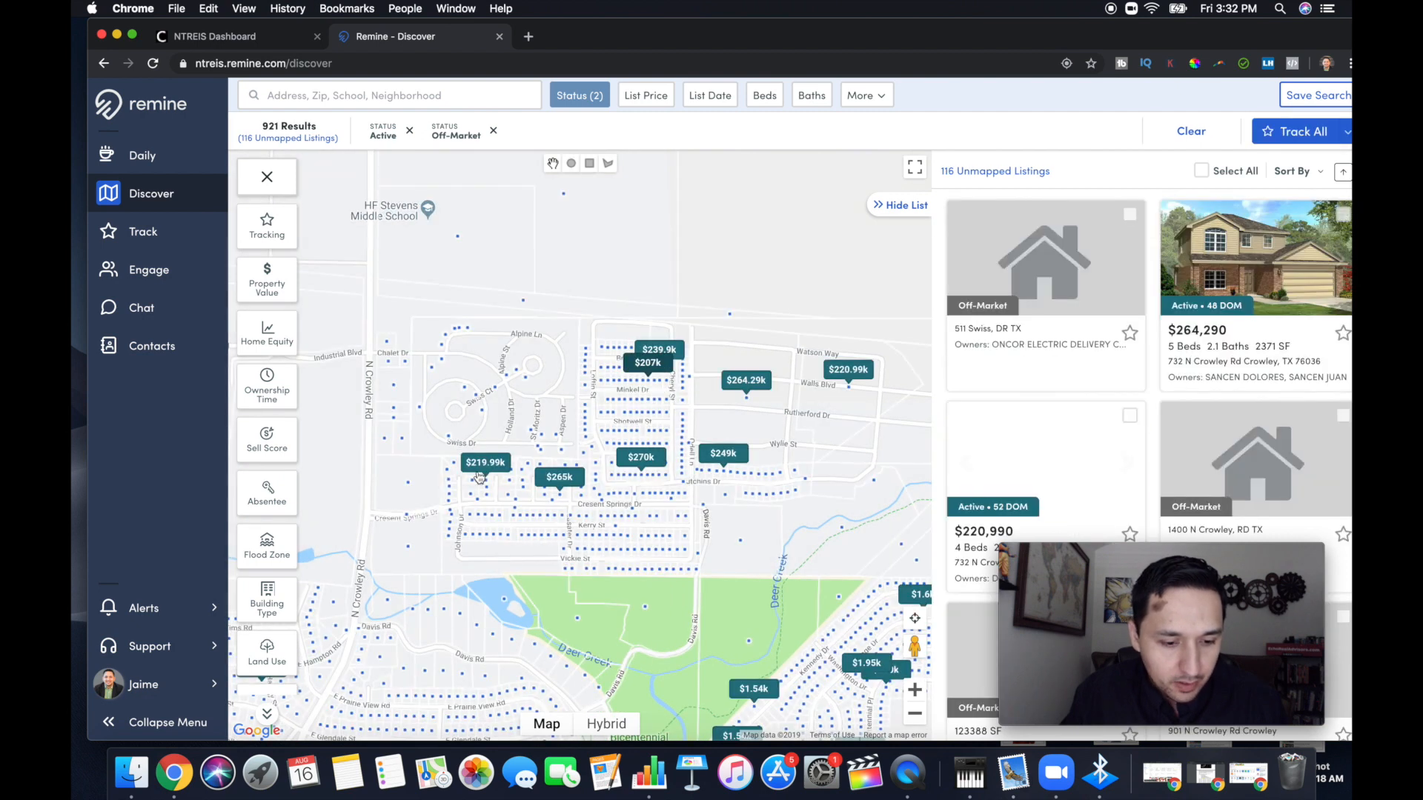
left_click(538, 541)
left_click_drag(539, 541, 509, 475)
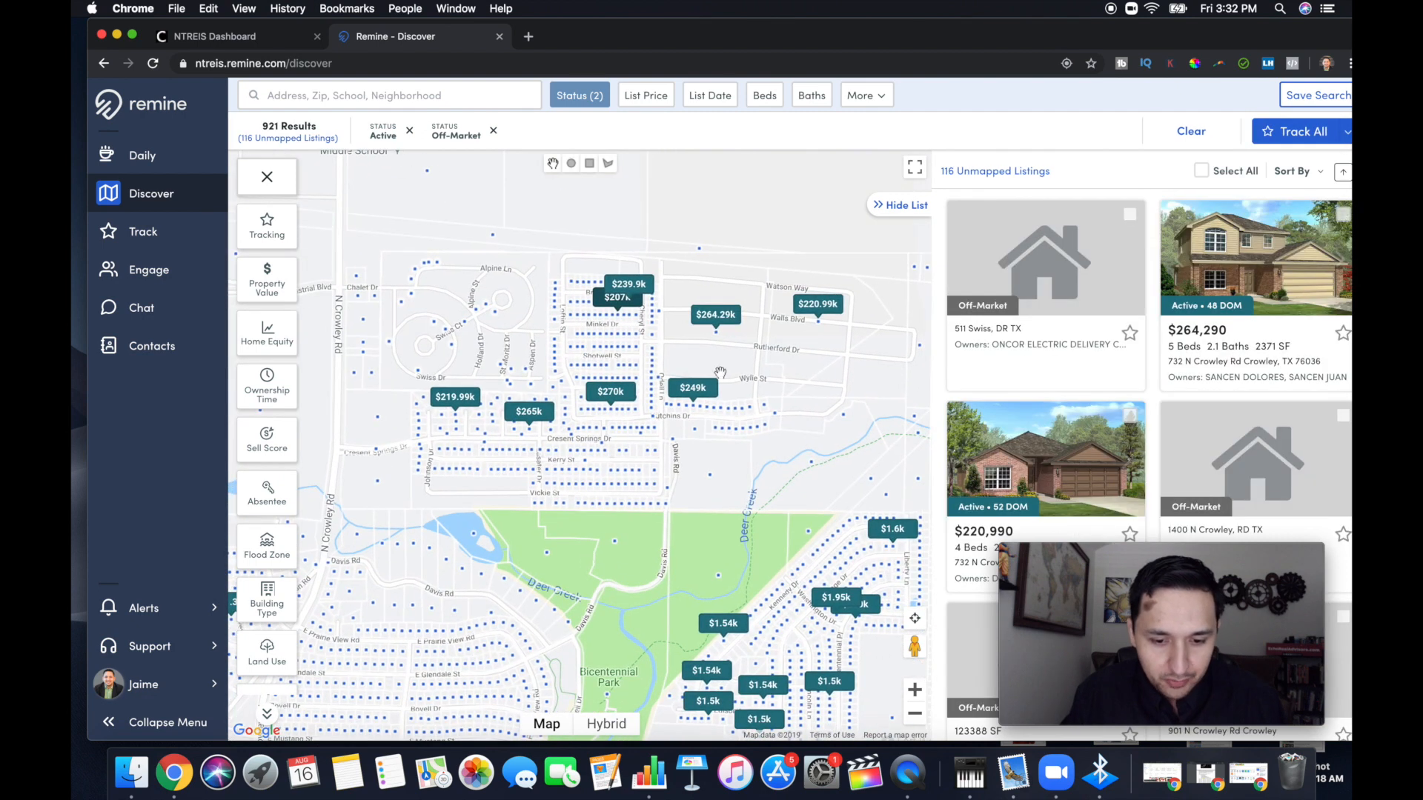
left_click_drag(841, 349, 774, 349)
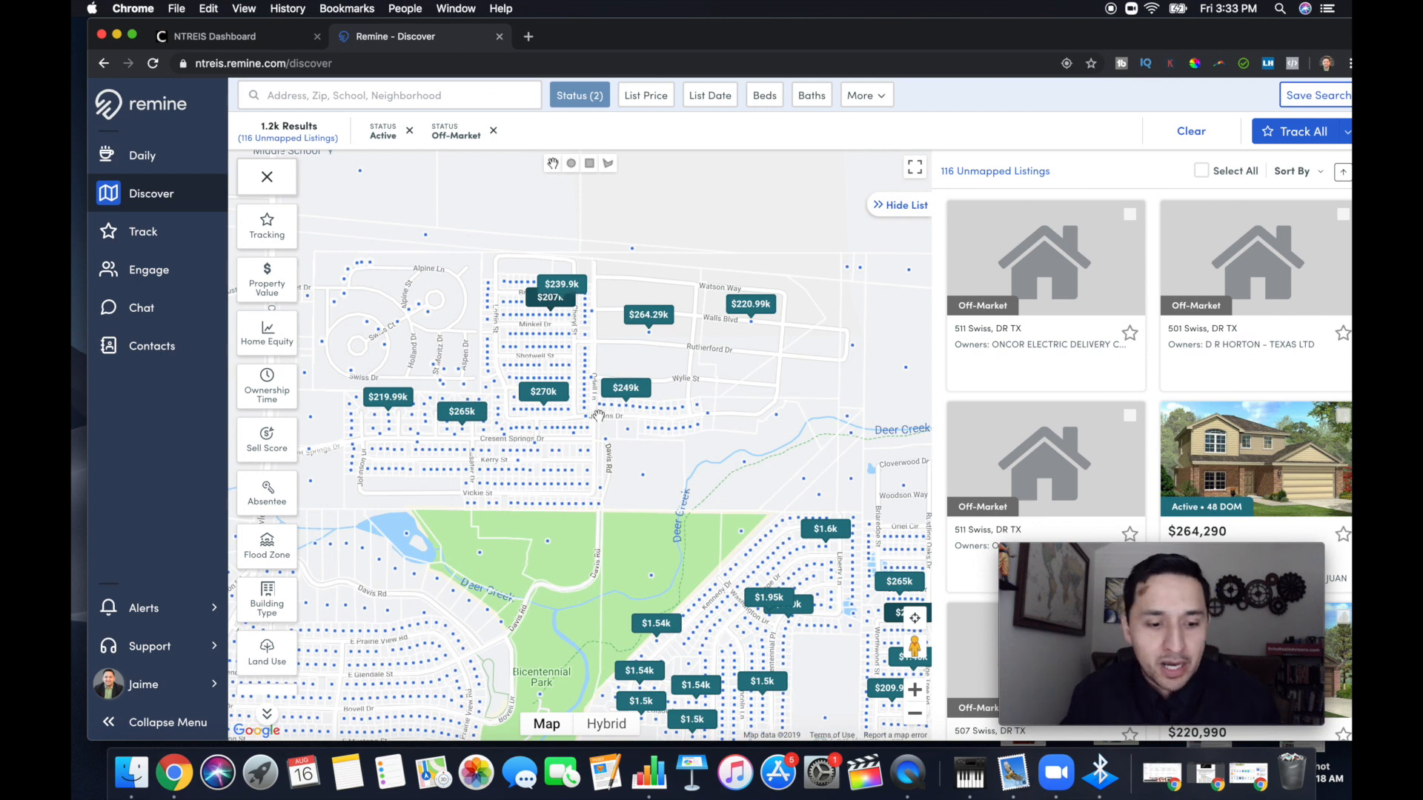
left_click_drag(494, 420, 639, 407)
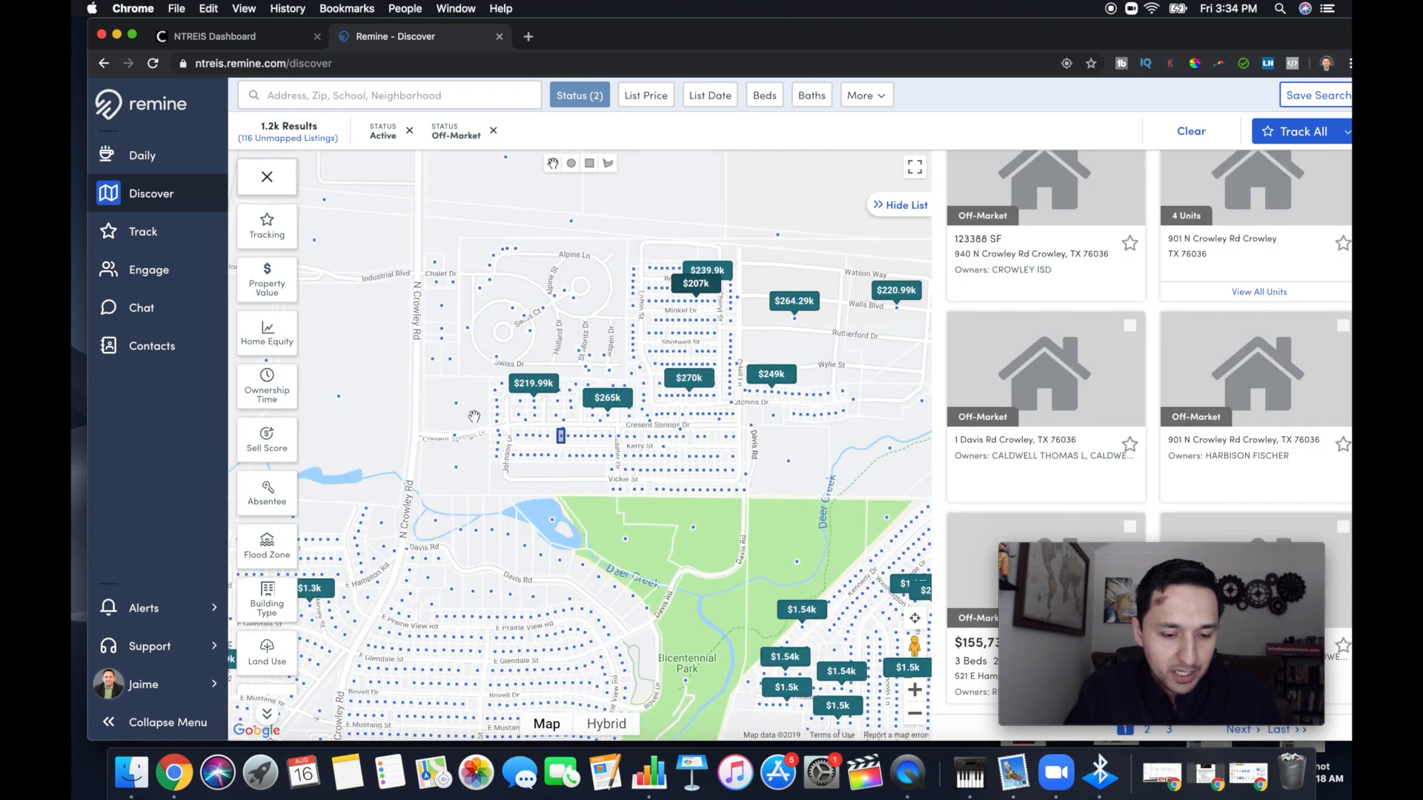
Examine the individual property markers around Cresent Springs Dr and Kerry St in Crowley
scroll(474, 416, "up", 2)
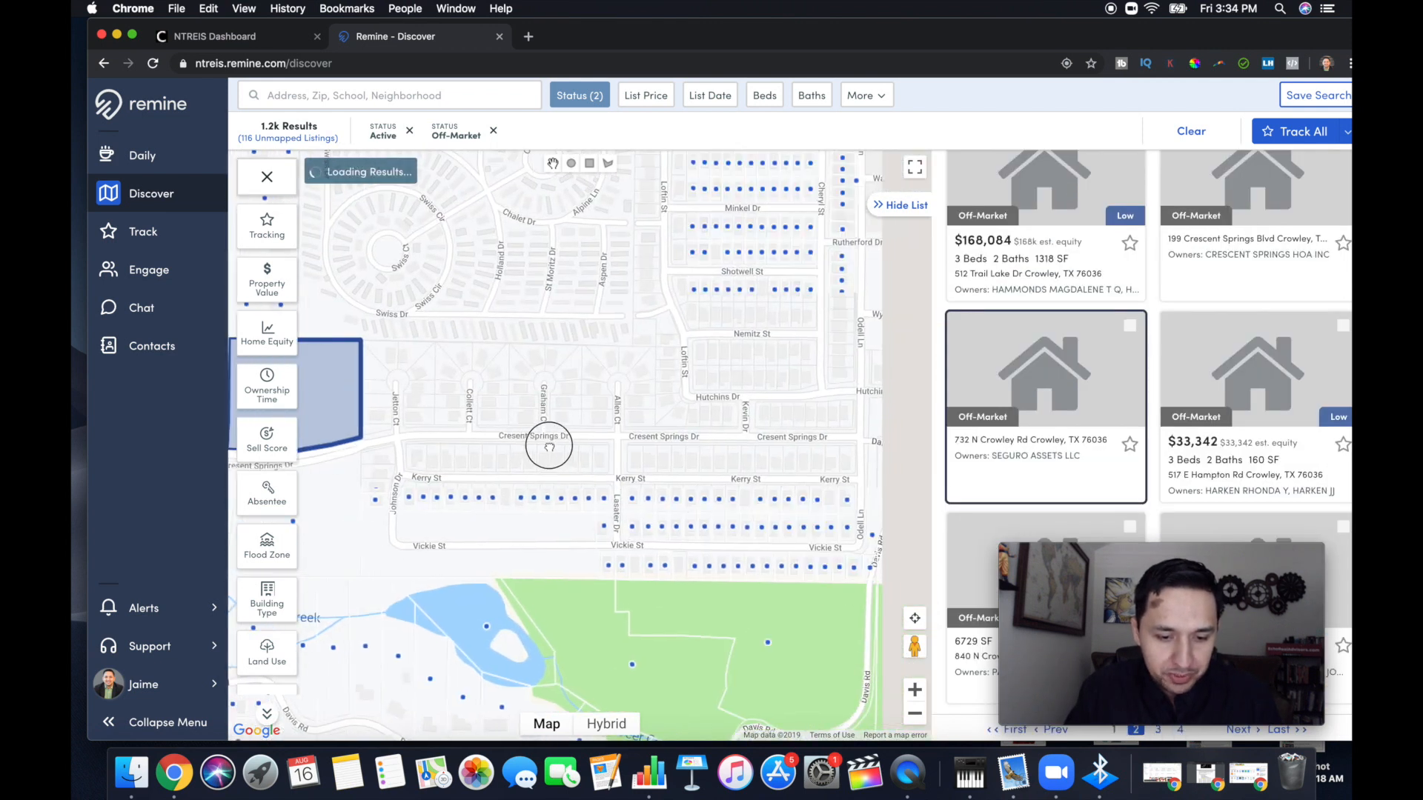
left_click_drag(702, 441, 693, 483)
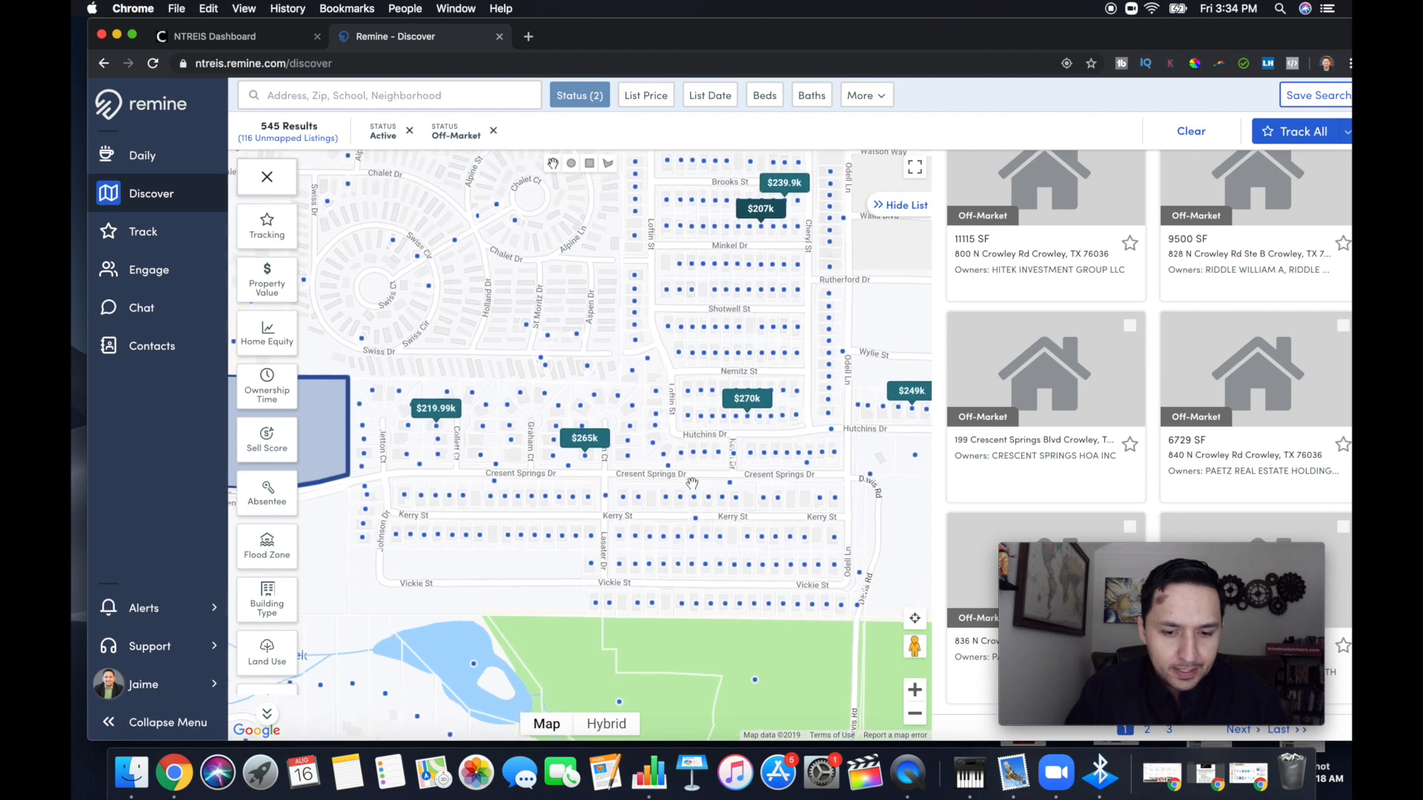
left_click_drag(804, 478, 788, 487)
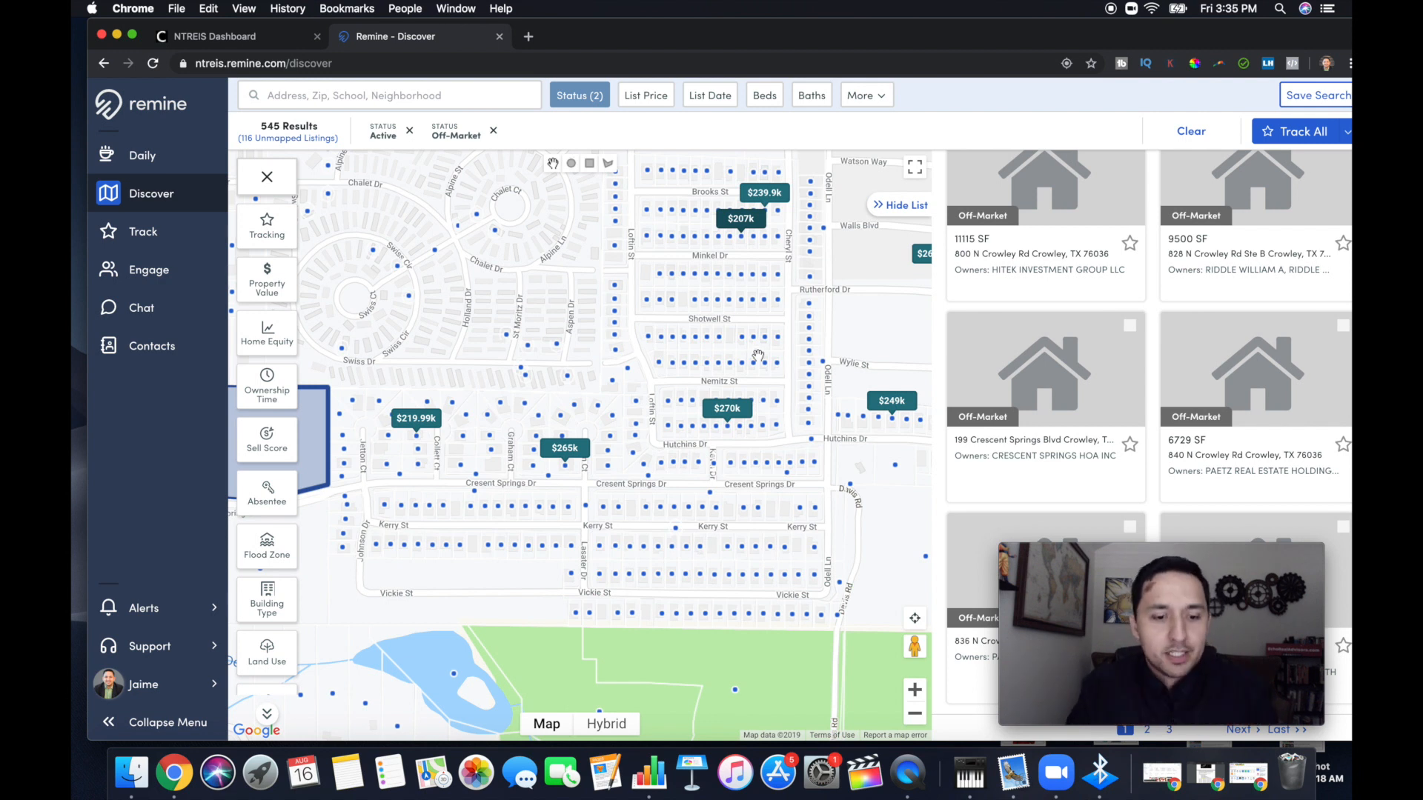
left_click_drag(761, 358, 640, 378)
left_click_drag(589, 463, 622, 463)
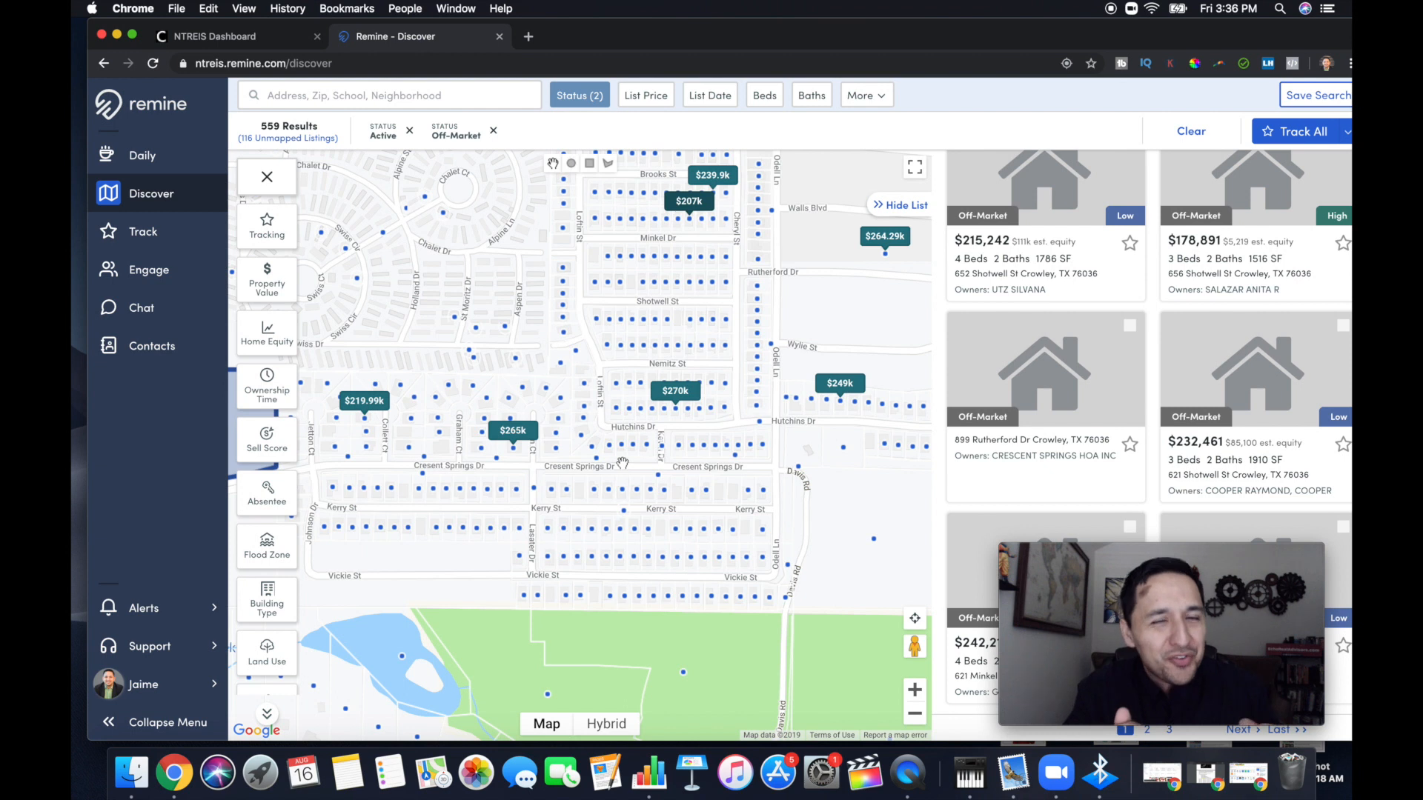
left_click_drag(431, 486, 460, 479)
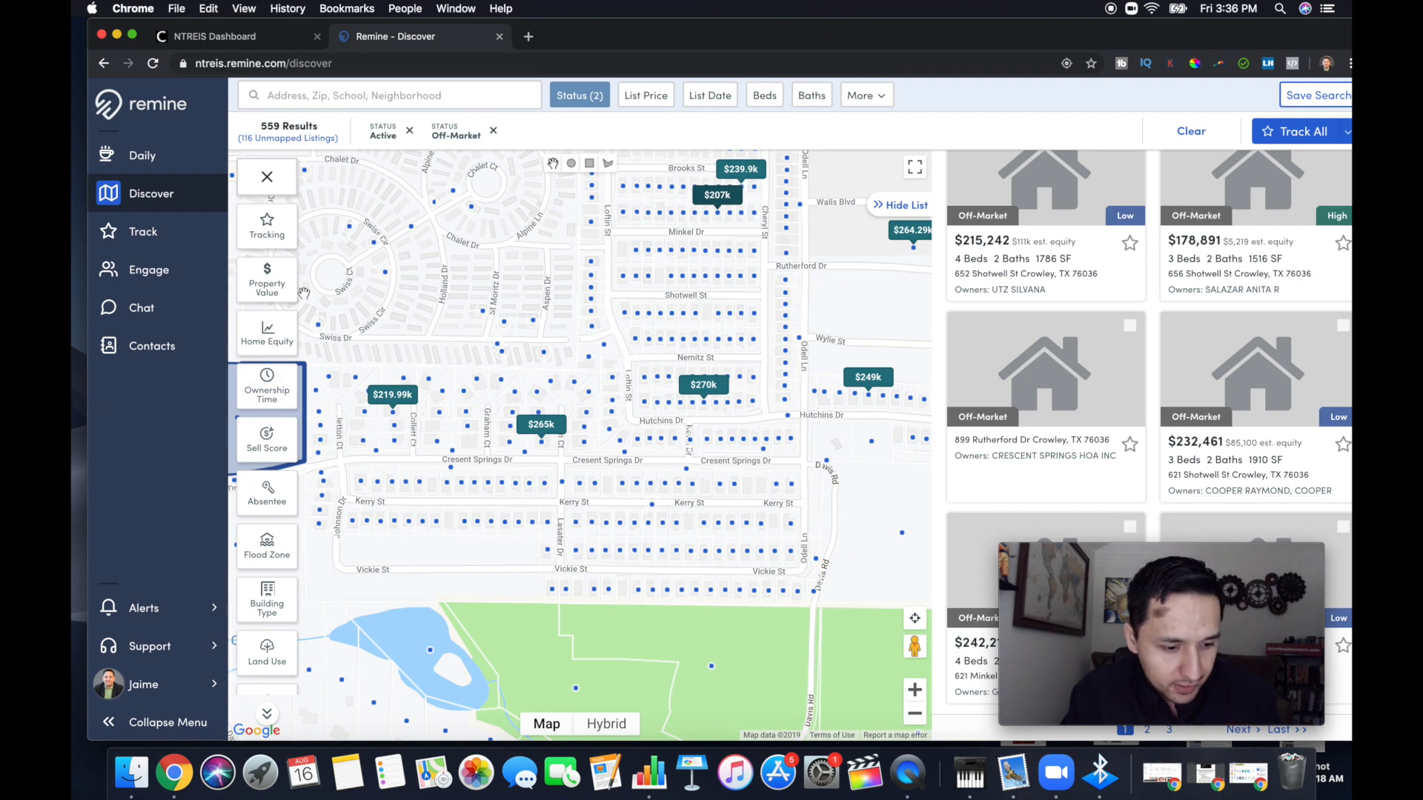
Apply an Absentee filter for Owner Occupant properties and recheck its setting
left_click(268, 495)
left_click(388, 226)
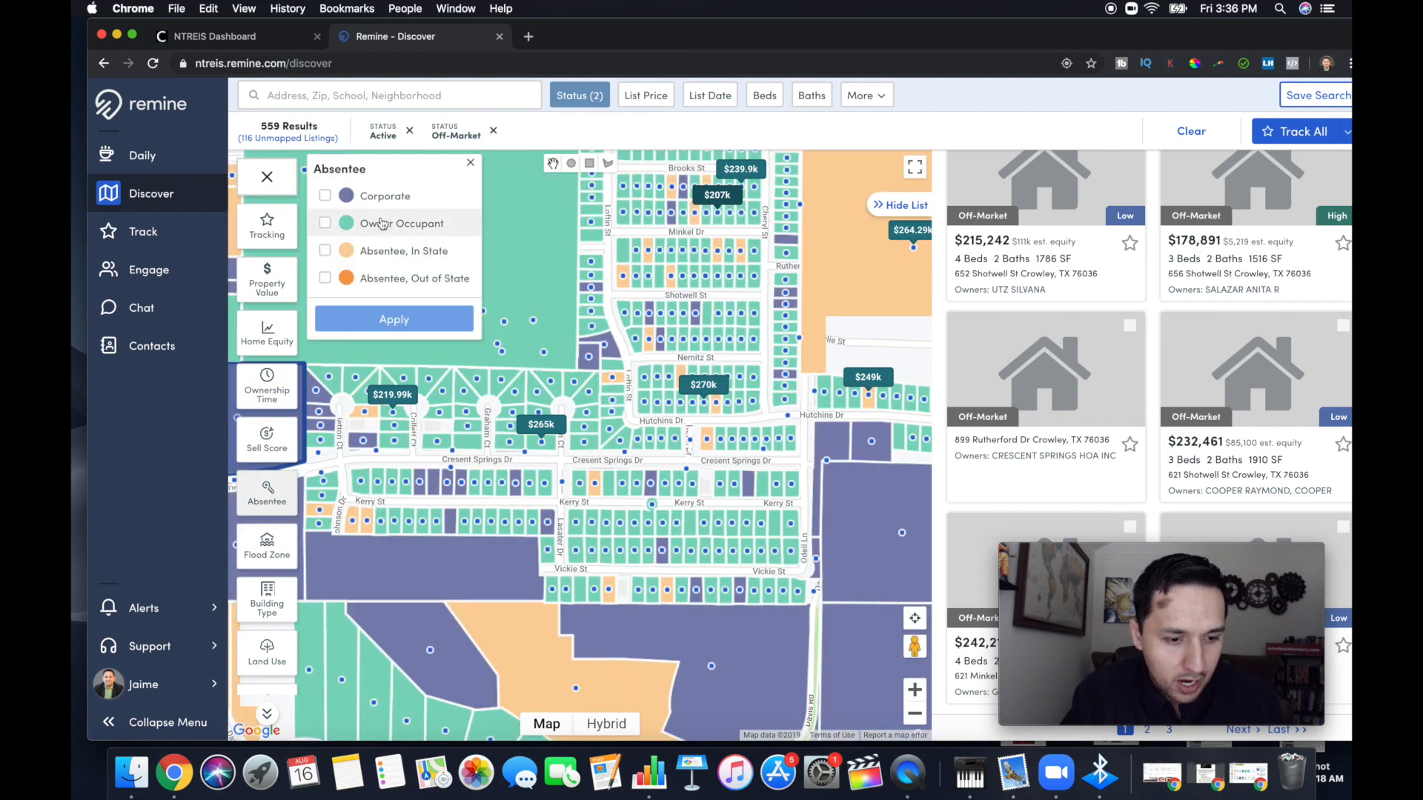
left_click(400, 322)
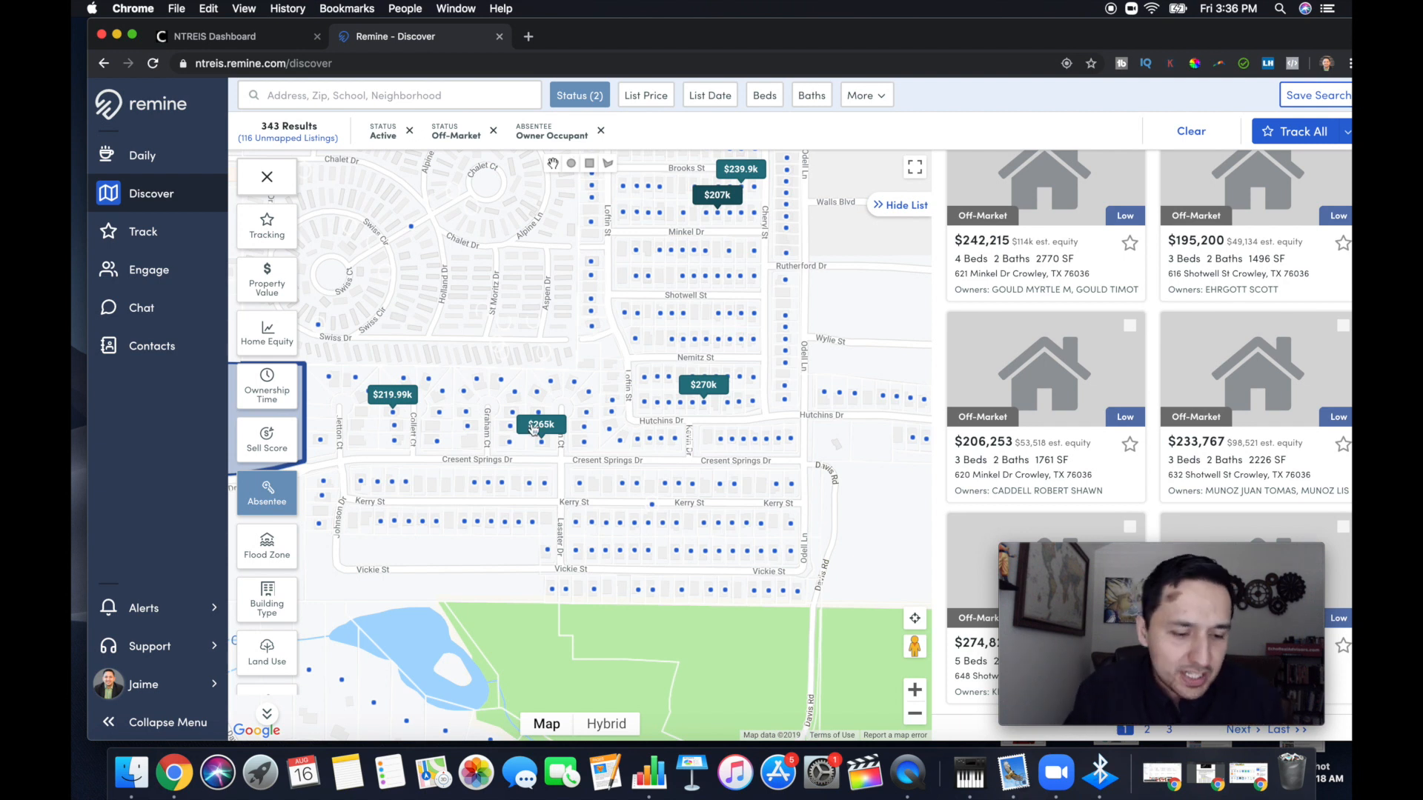
left_click_drag(495, 435, 480, 422)
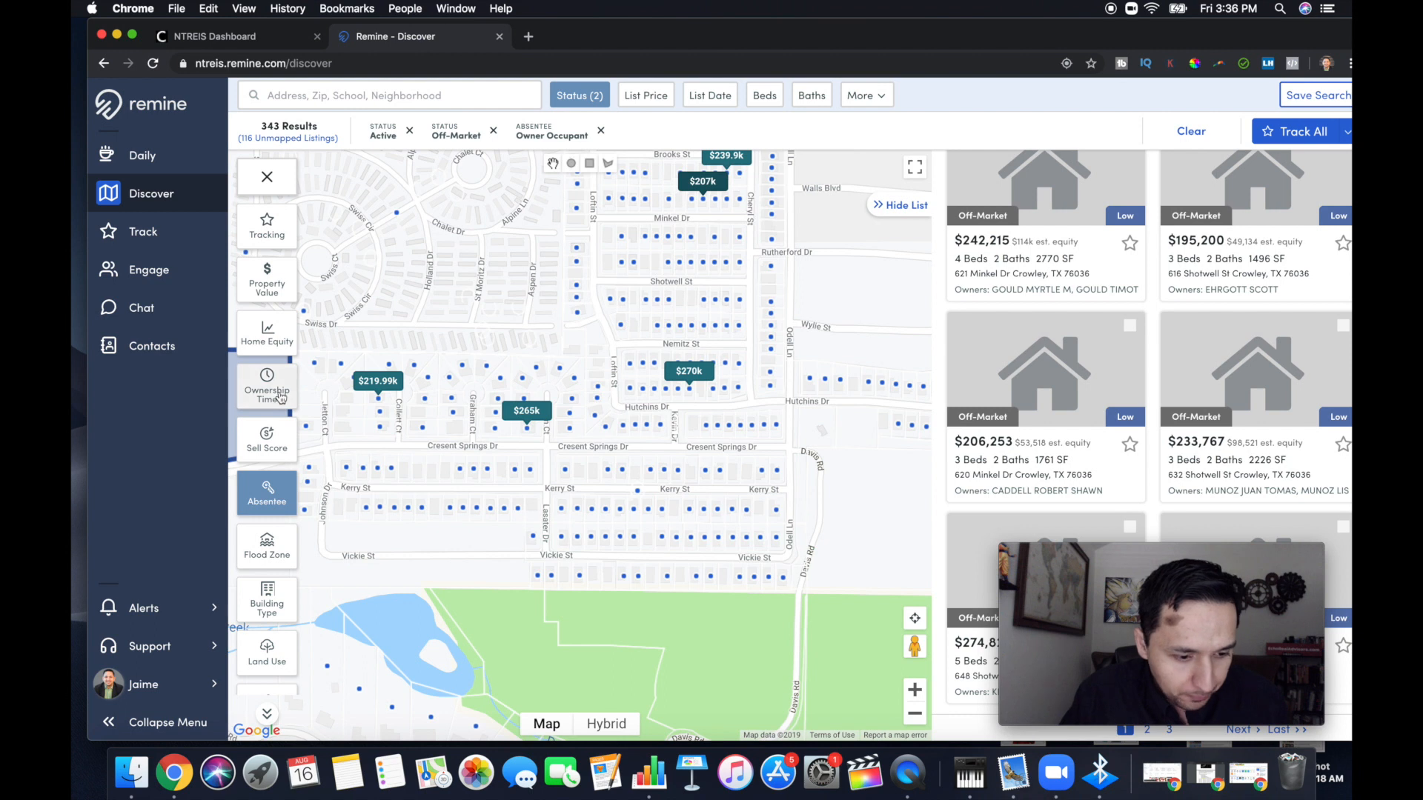
left_click(267, 495)
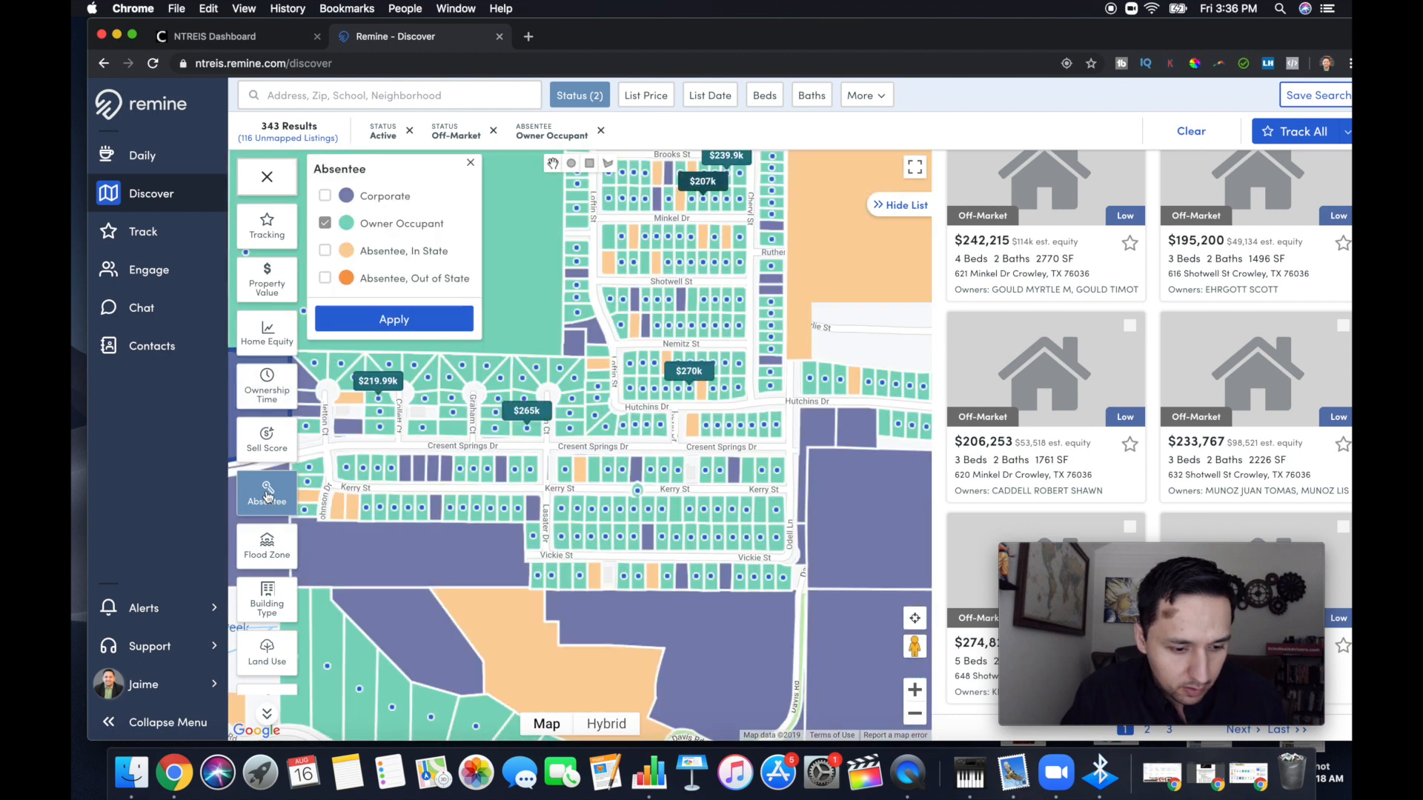
left_click(414, 317)
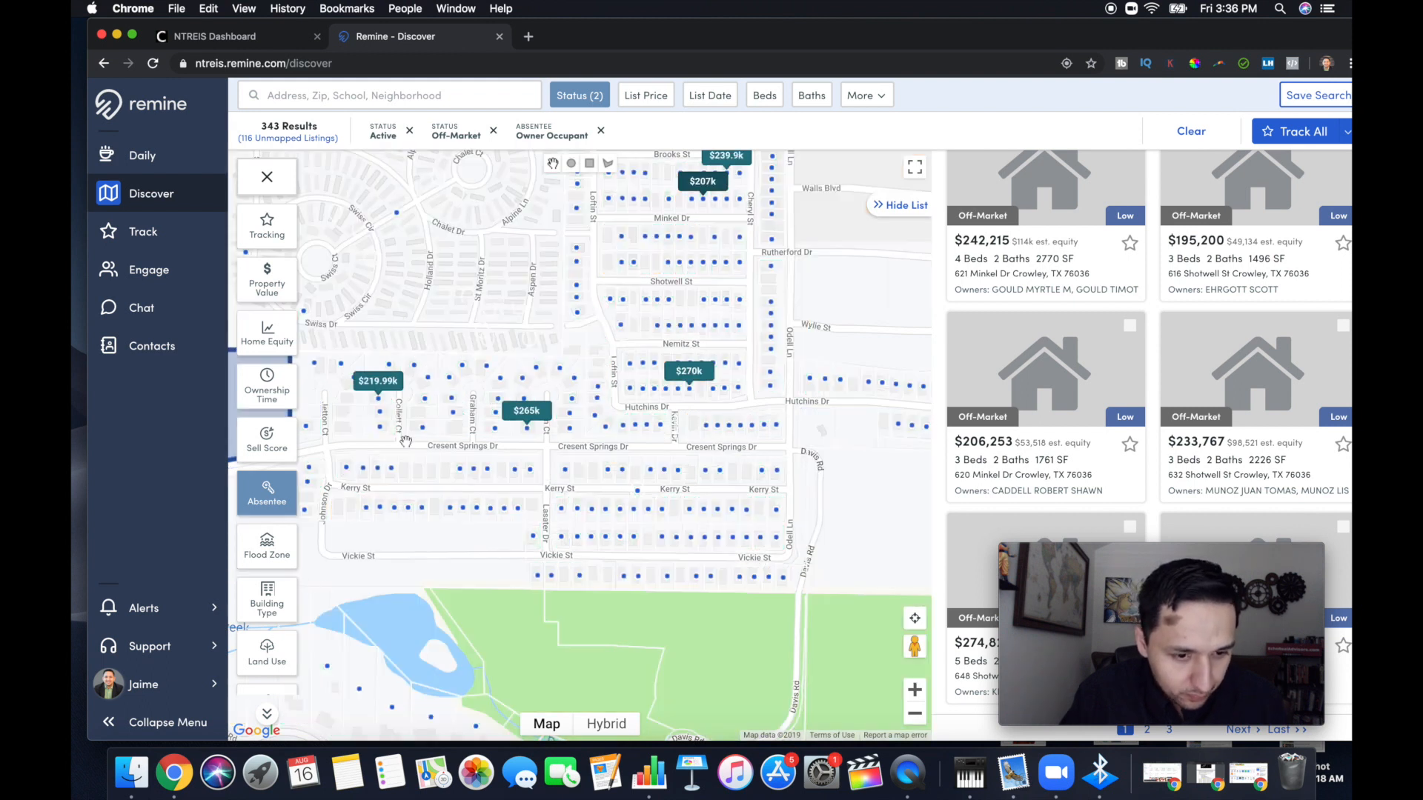
Preview properties with a High sell score on the map and clear that choice without applying it
left_click(279, 443)
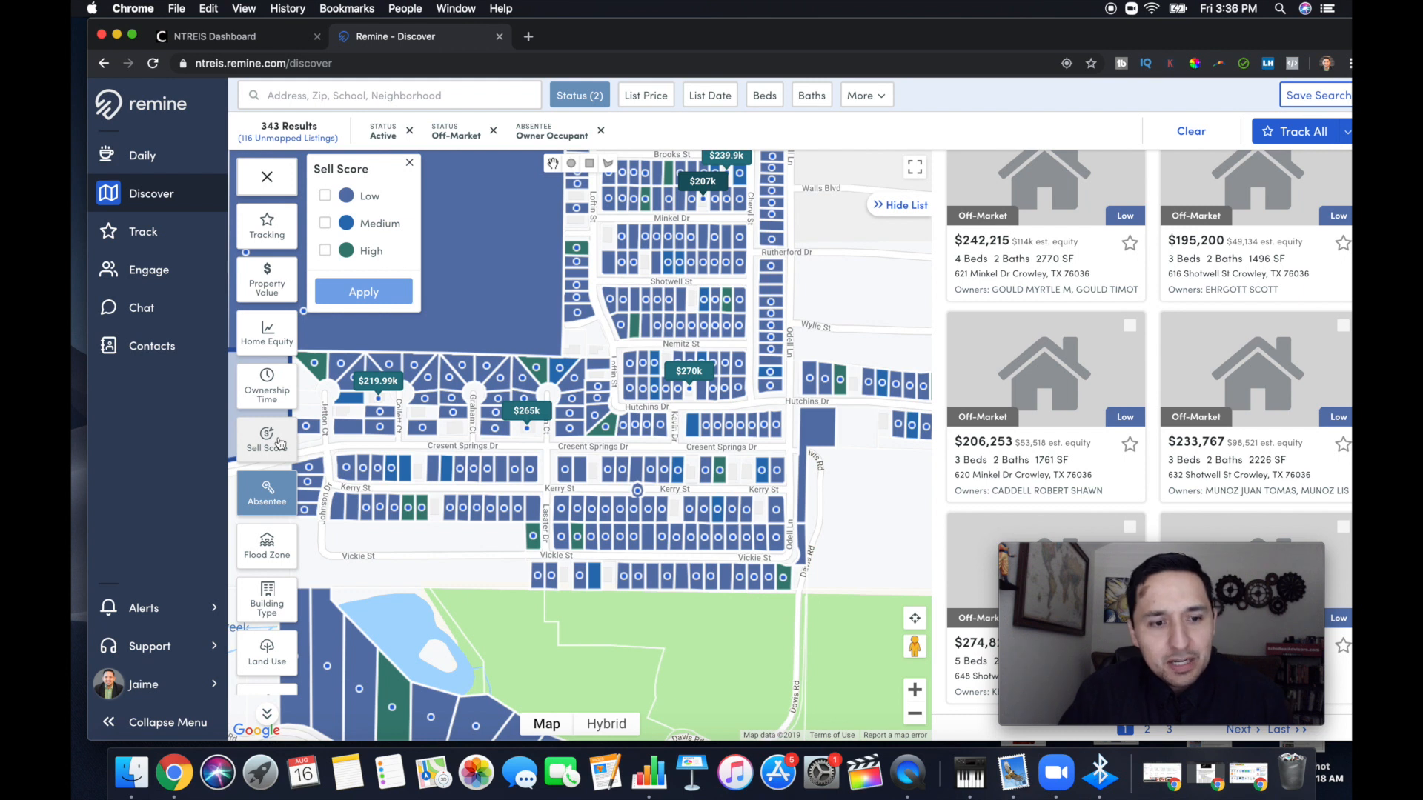
left_click(358, 253)
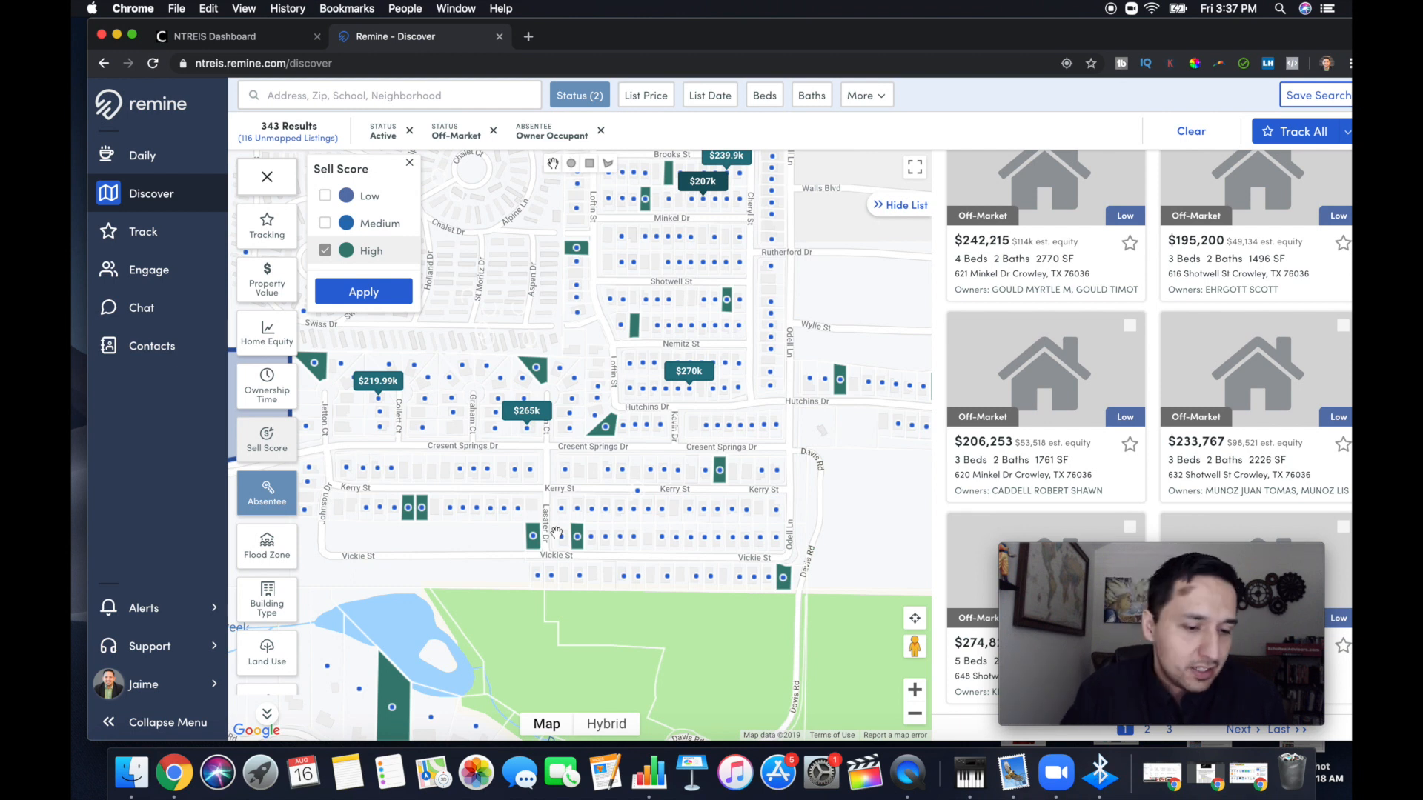
left_click(325, 252)
left_click(326, 252)
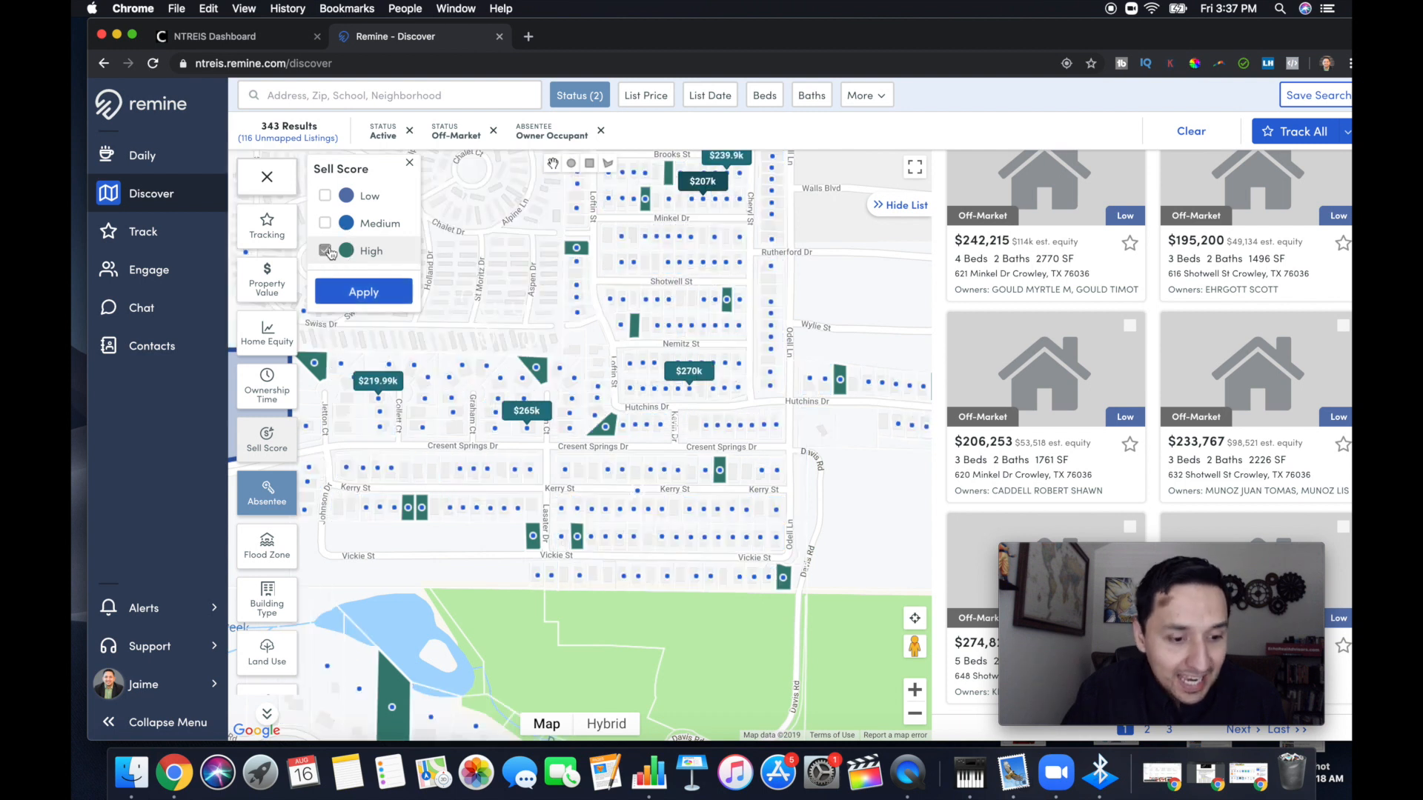
left_click(327, 252)
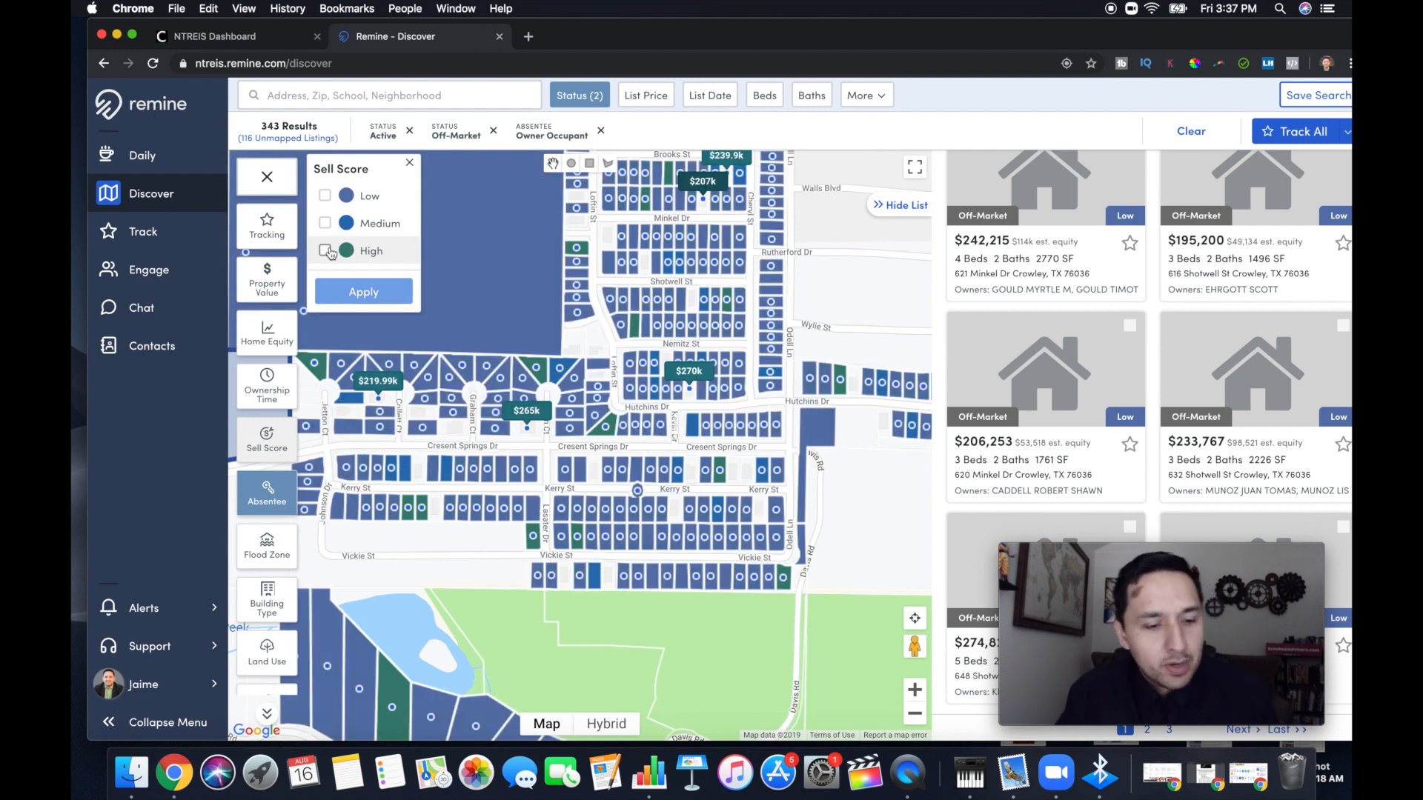
left_click(409, 164)
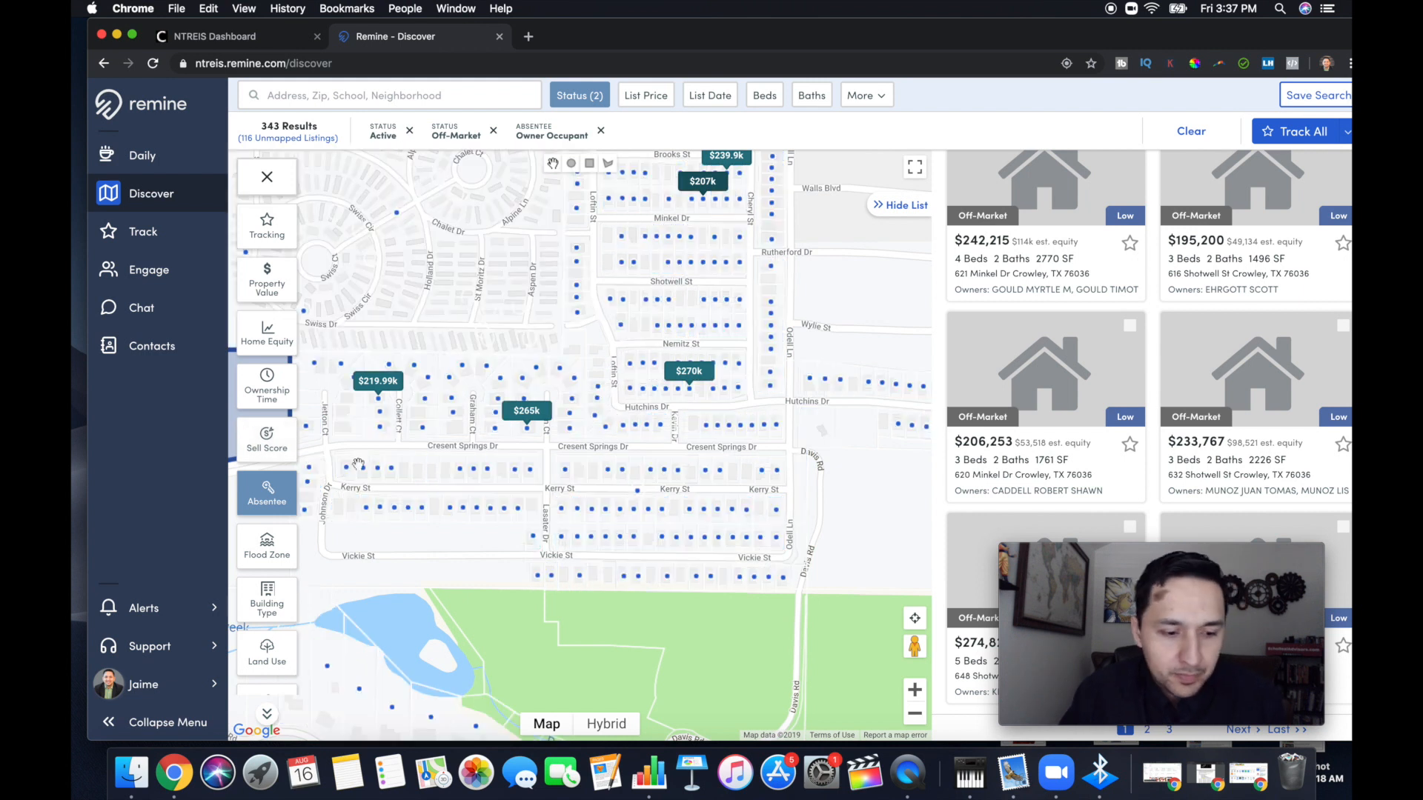
Apply an Ownership Time filter with a minimum of 5 and a maximum of 10 years
left_click_drag(362, 457, 356, 457)
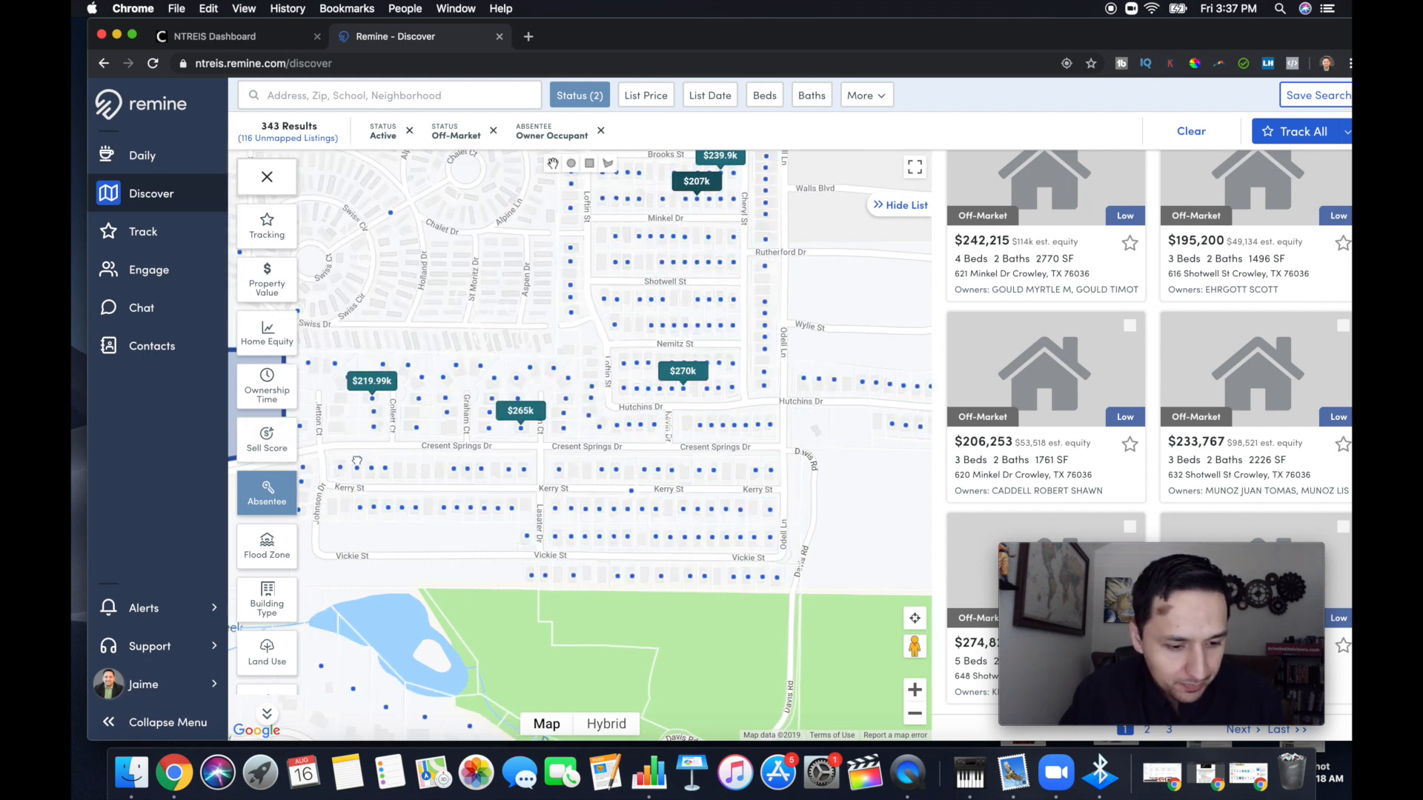
left_click(288, 404)
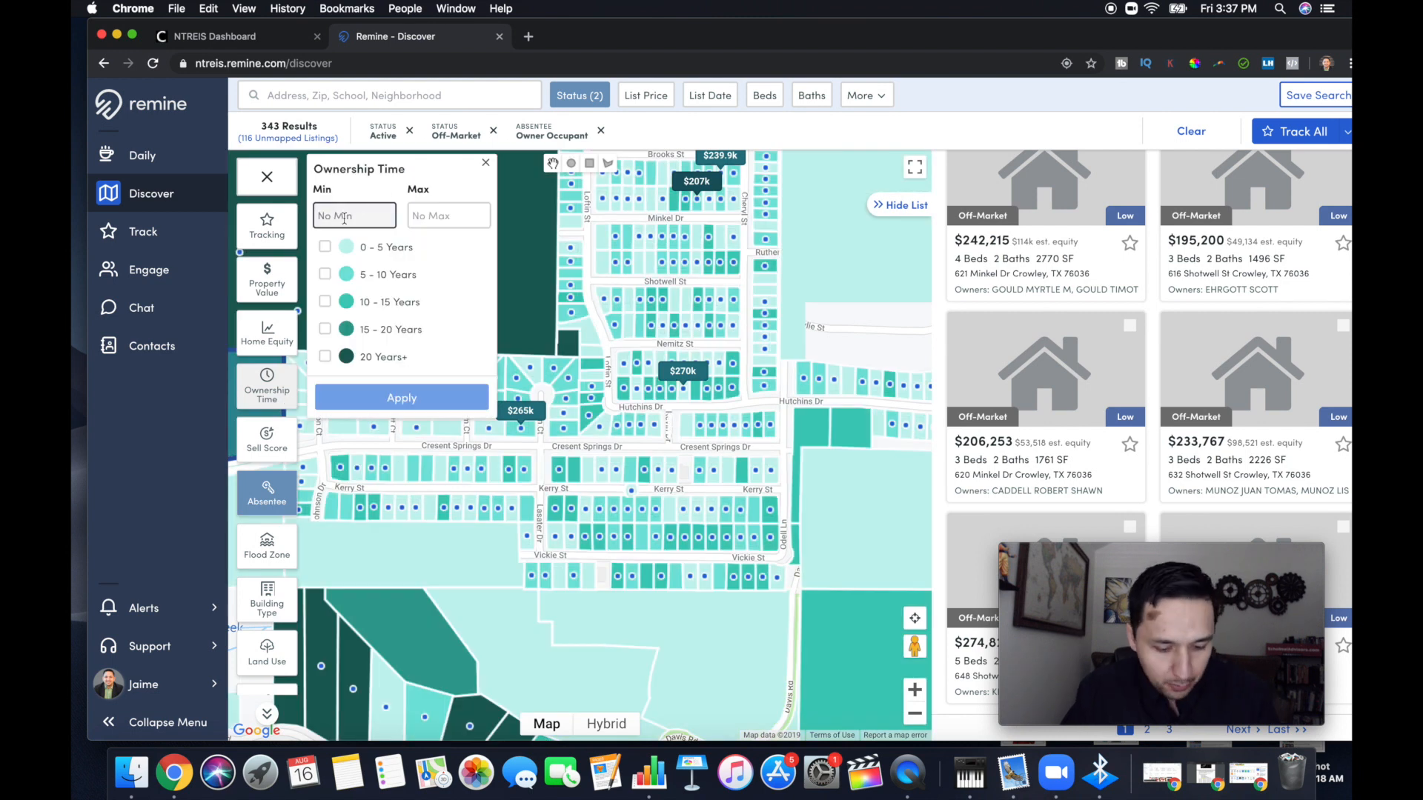
type("5")
left_click(448, 215)
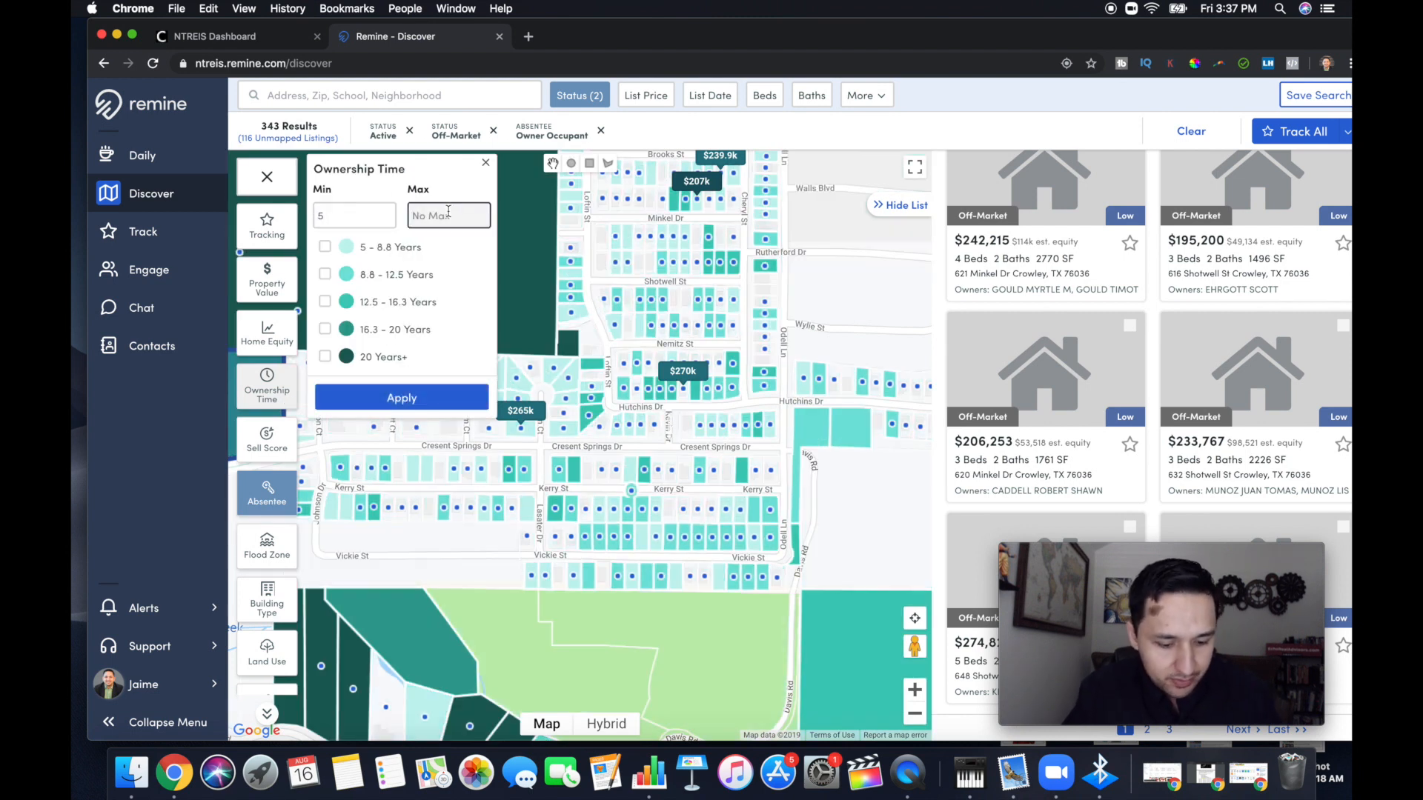
type("19")
key("BackSpace")
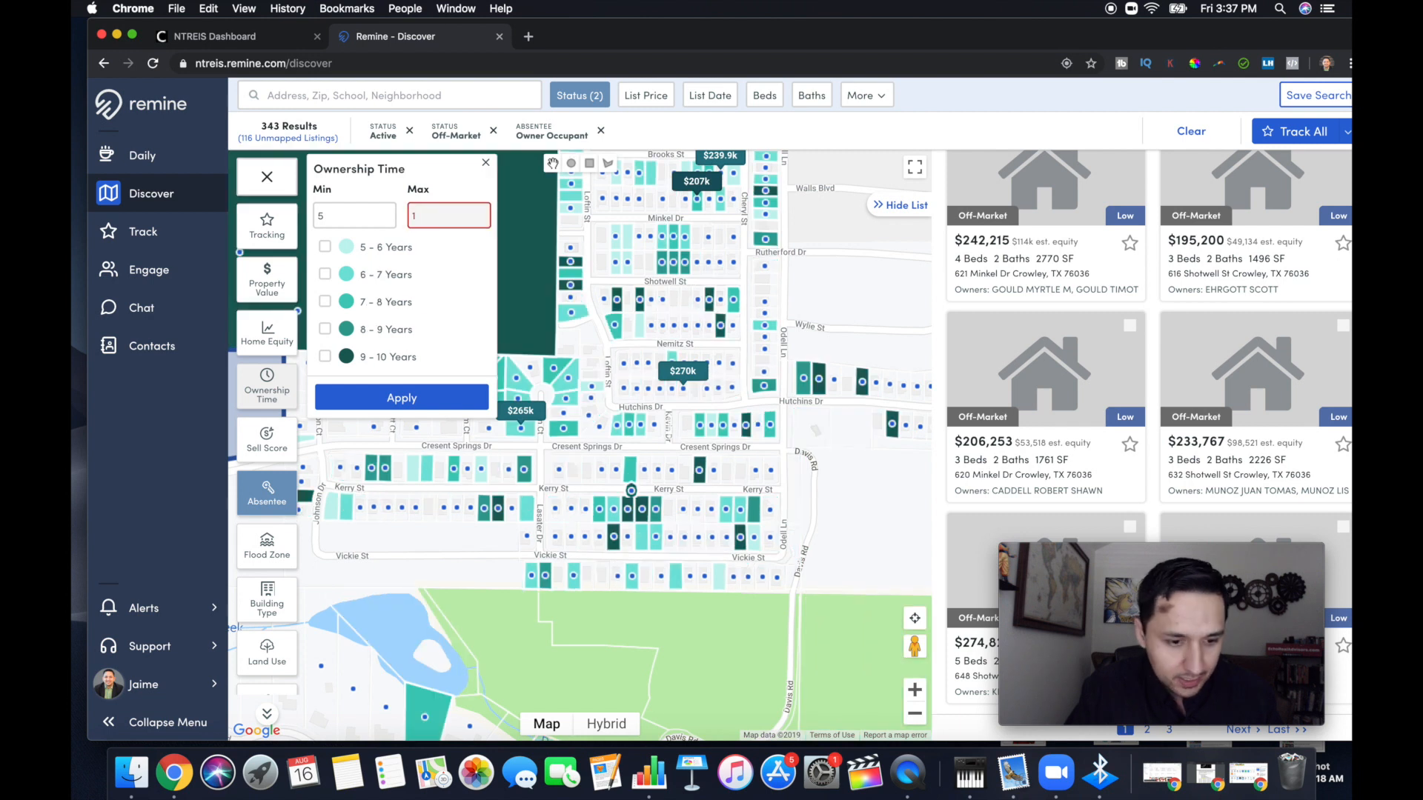
type("0")
left_click(430, 400)
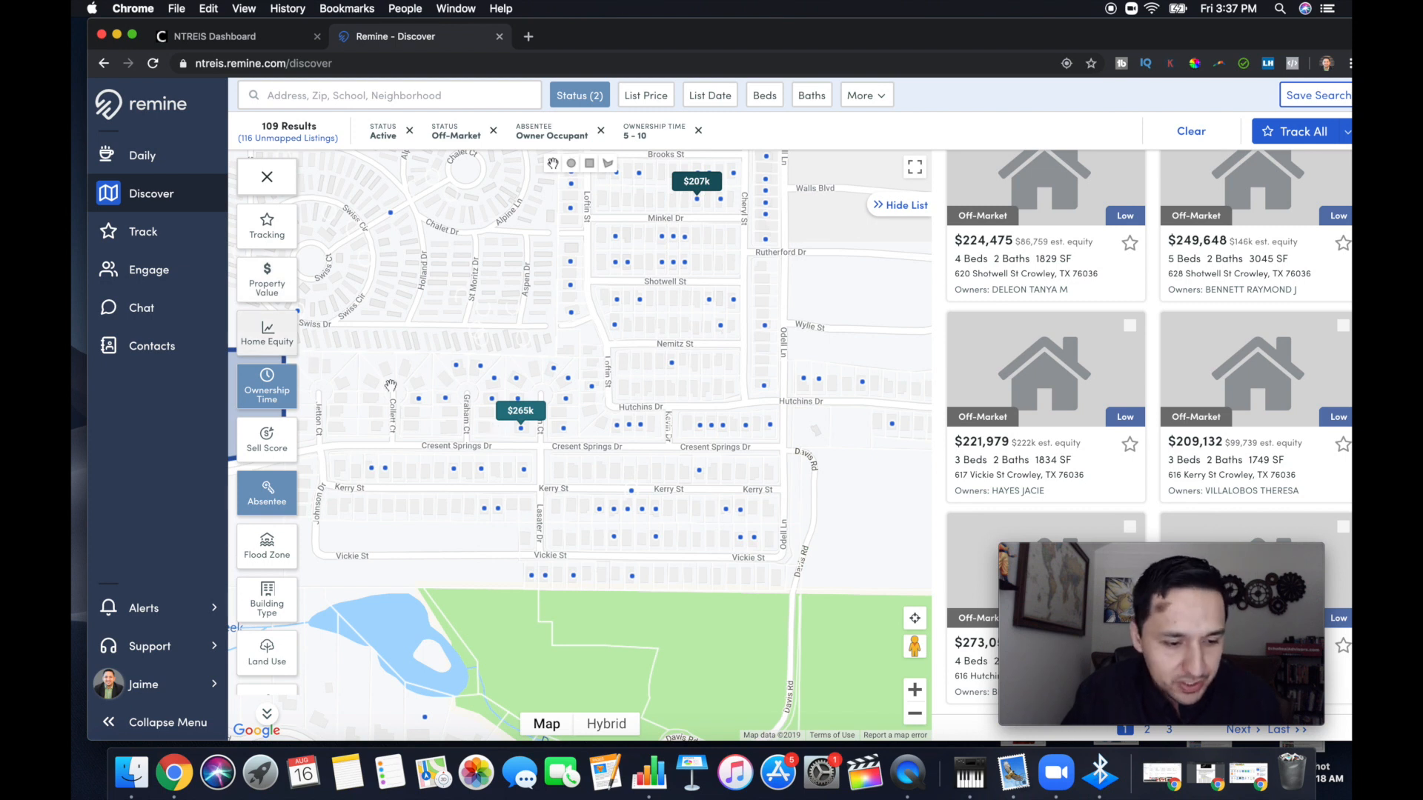
Preview the Sell Score overlay for the neighborhood and close it without choosing a score
left_click_drag(445, 419, 443, 403)
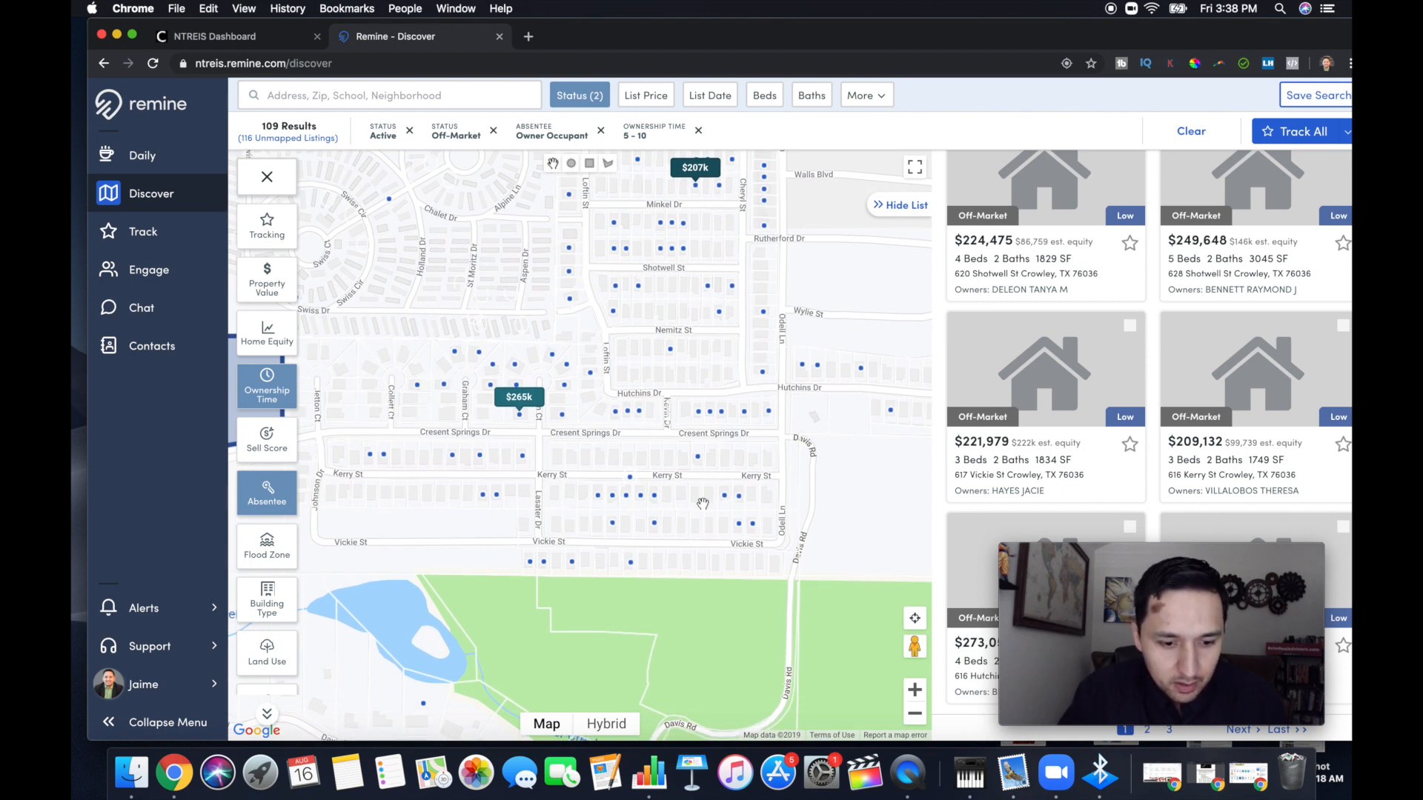
left_click(281, 459)
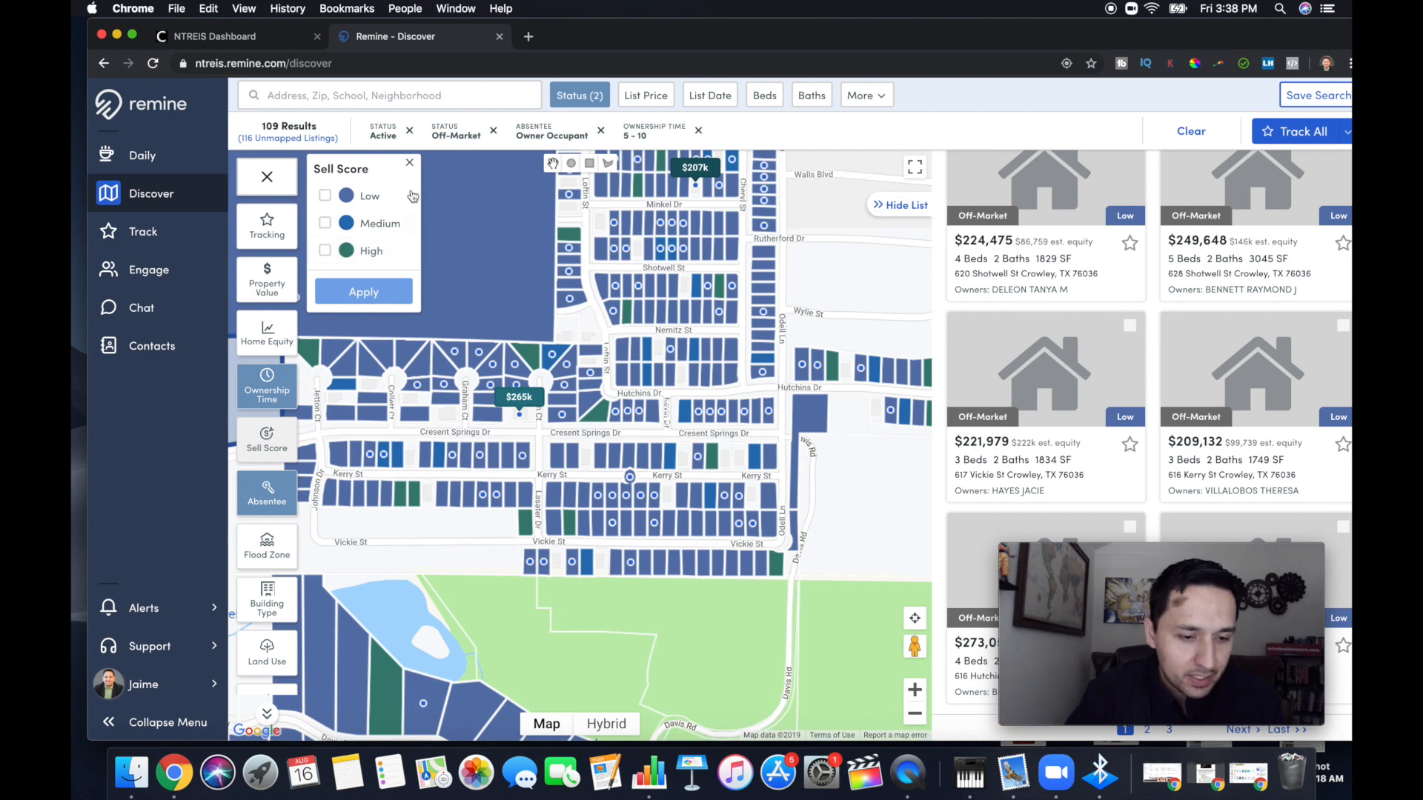
left_click(409, 163)
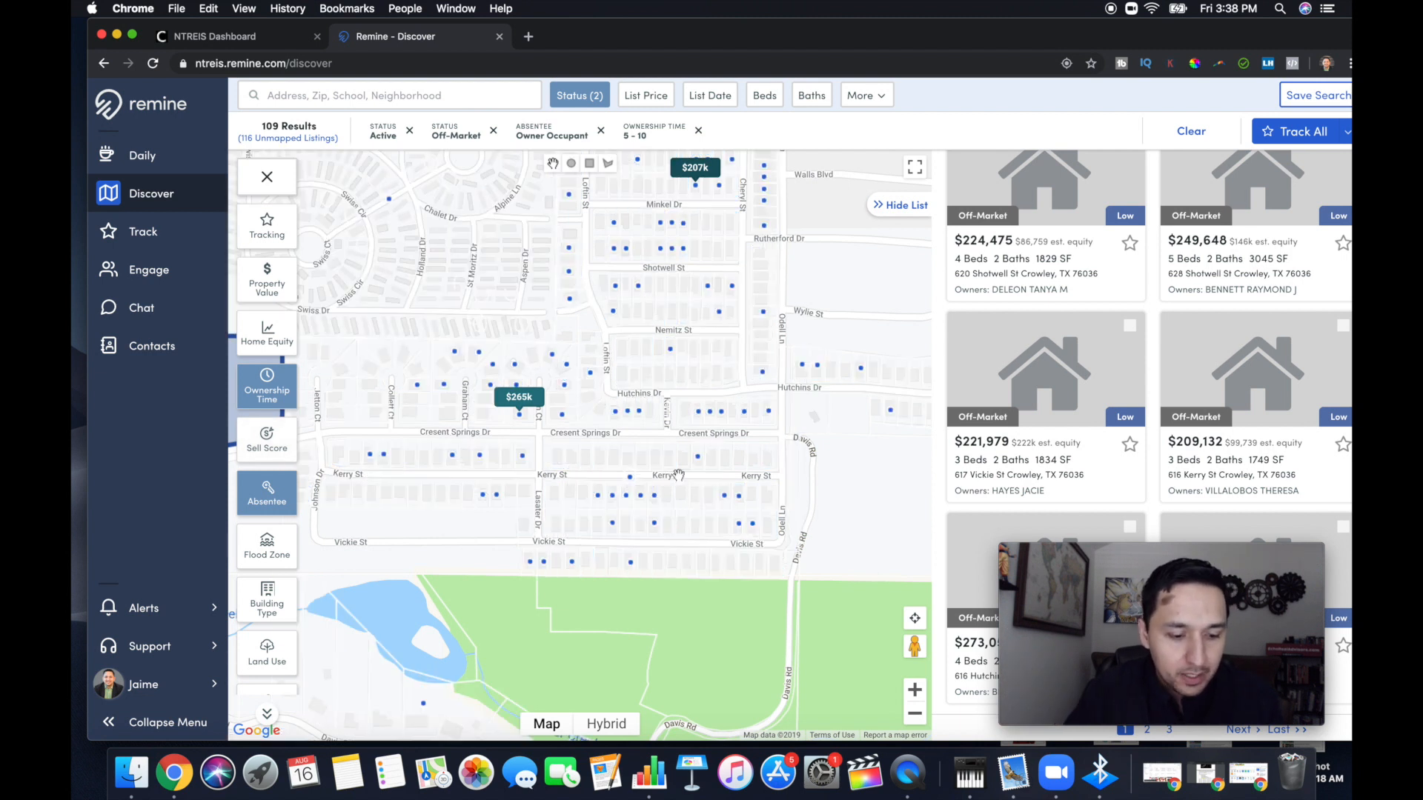
Apply a Building Type filter for Single-Family homes
left_click(268, 604)
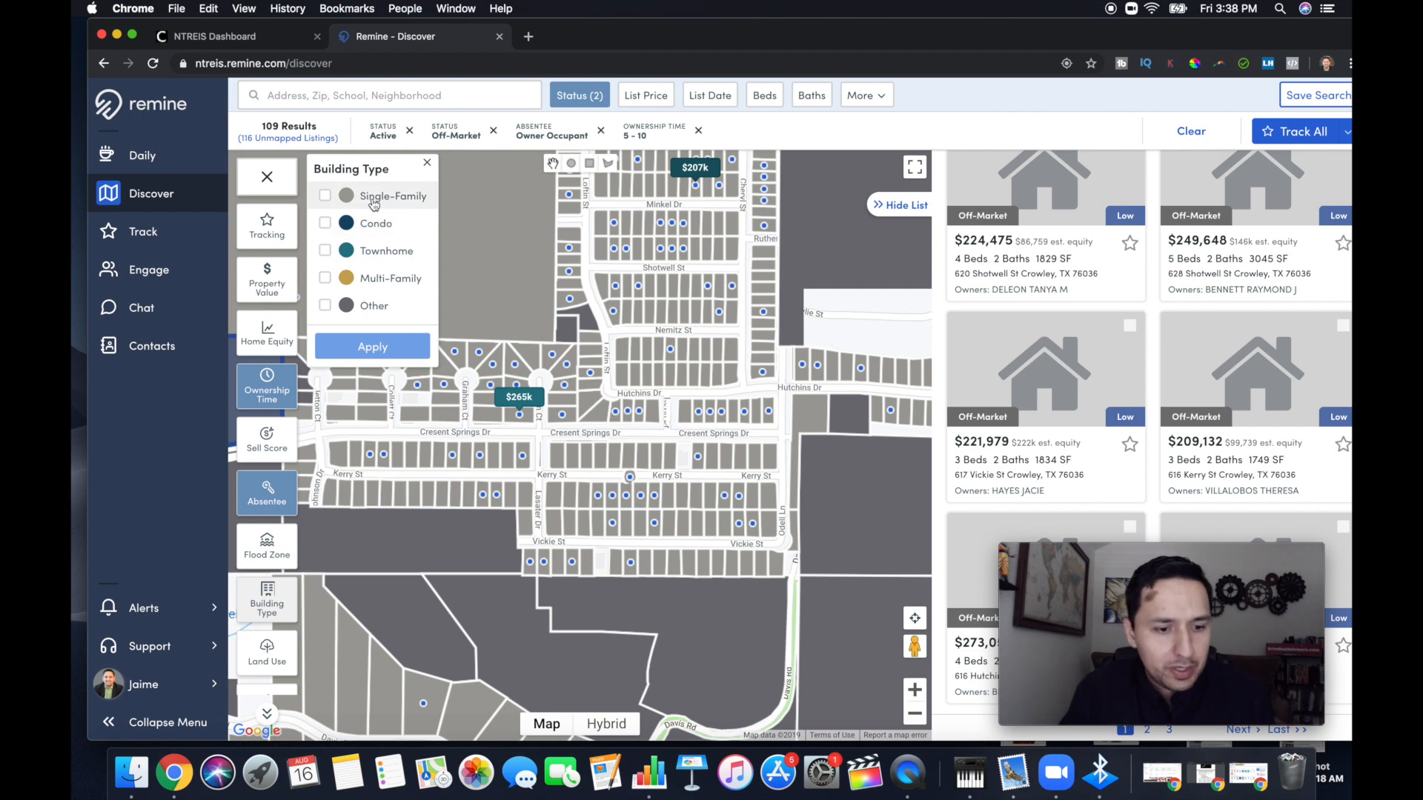
left_click(335, 200)
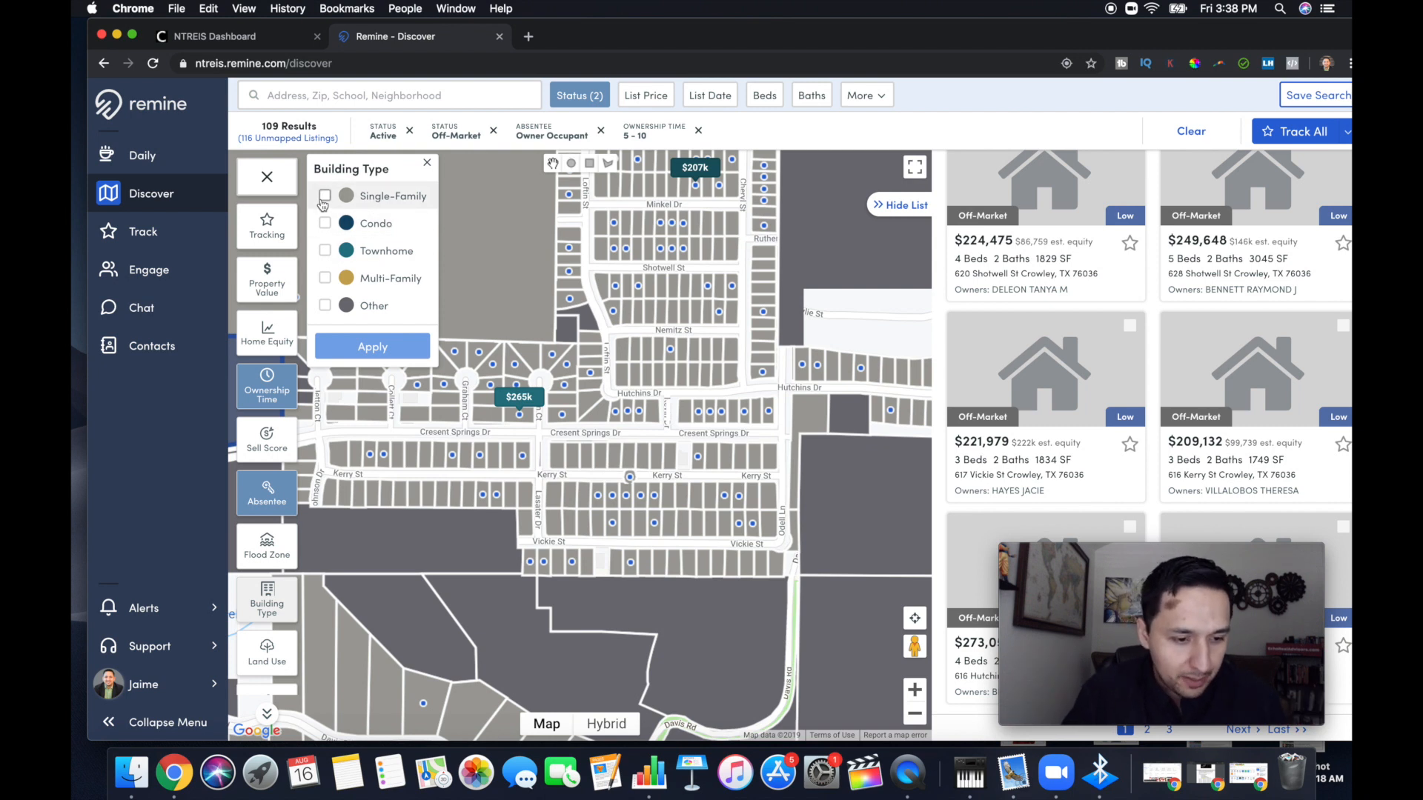
left_click(360, 348)
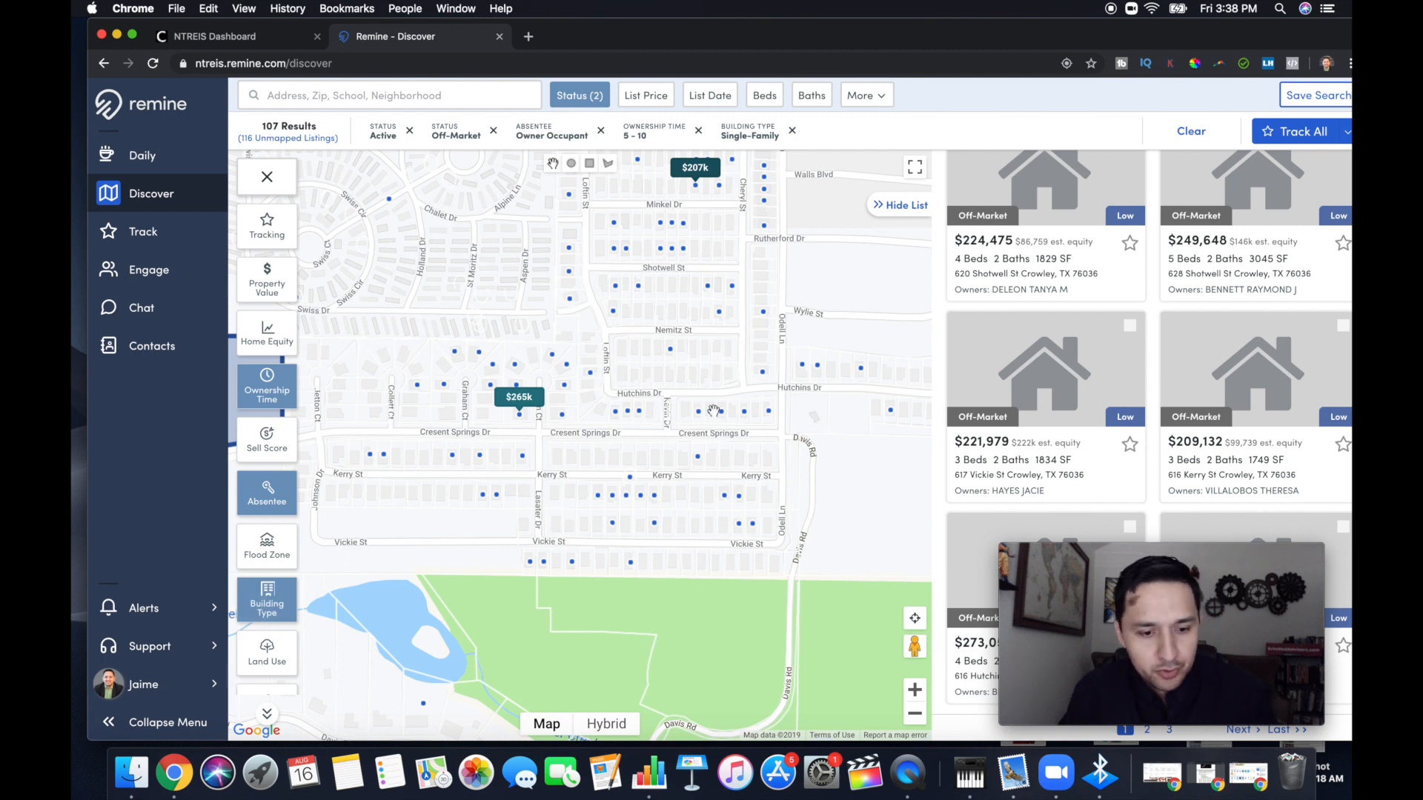
Track all filtered homes in the area around Hutchins Dr and Odell Ln
left_click(608, 498)
left_click_drag(608, 498, 654, 403)
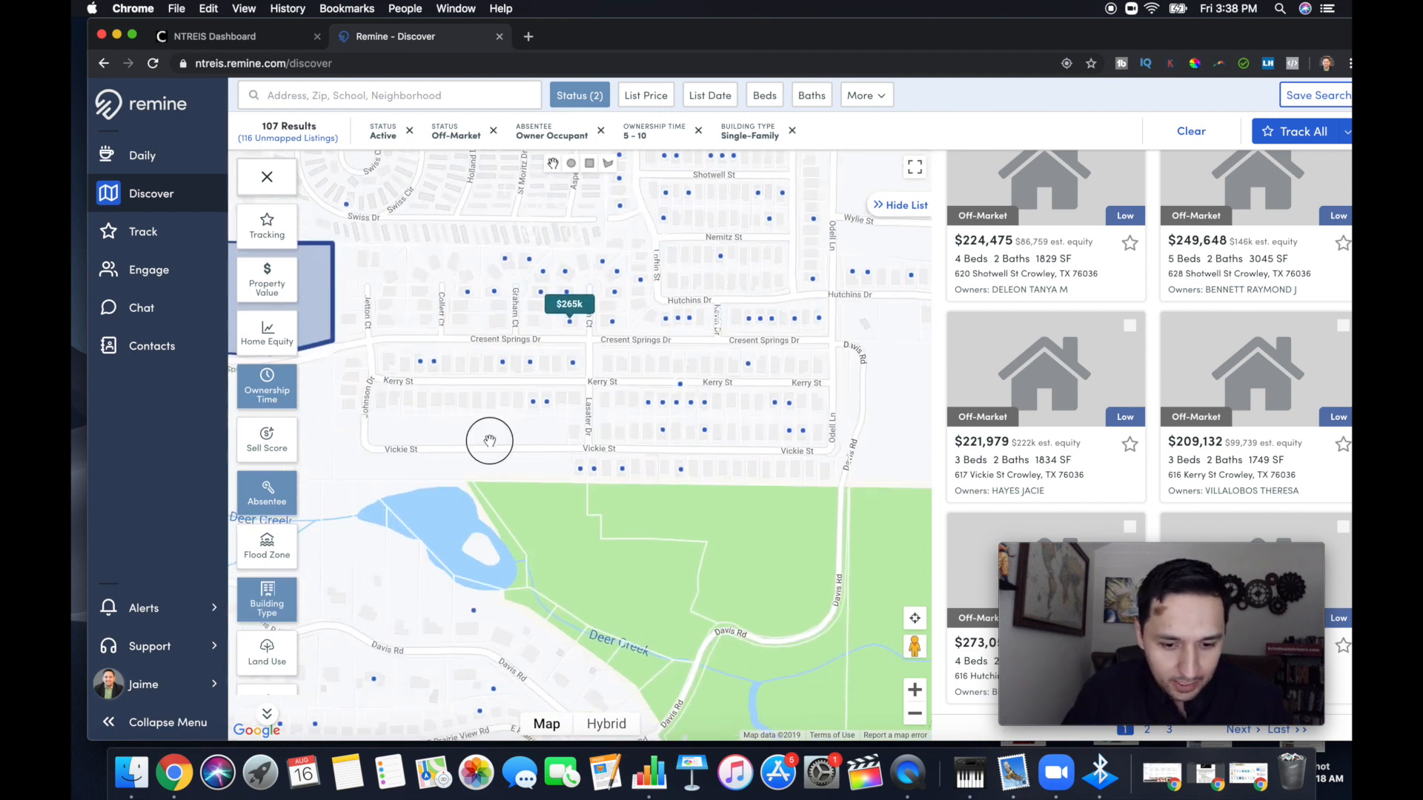
left_click_drag(489, 438, 488, 486)
left_click_drag(806, 378, 706, 498)
left_click_drag(792, 491, 724, 372)
scroll(783, 393, "up", 2)
left_click(629, 465)
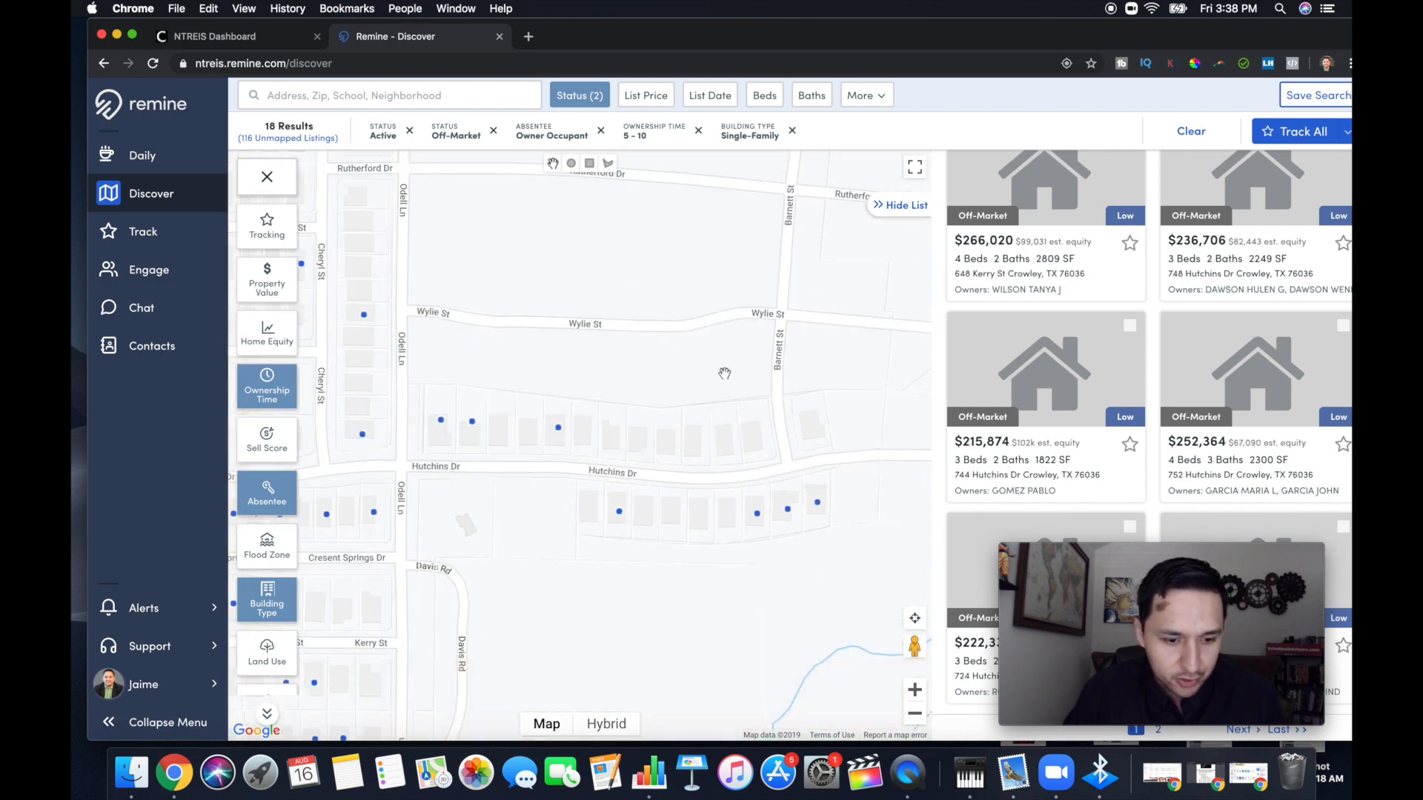
left_click(1281, 134)
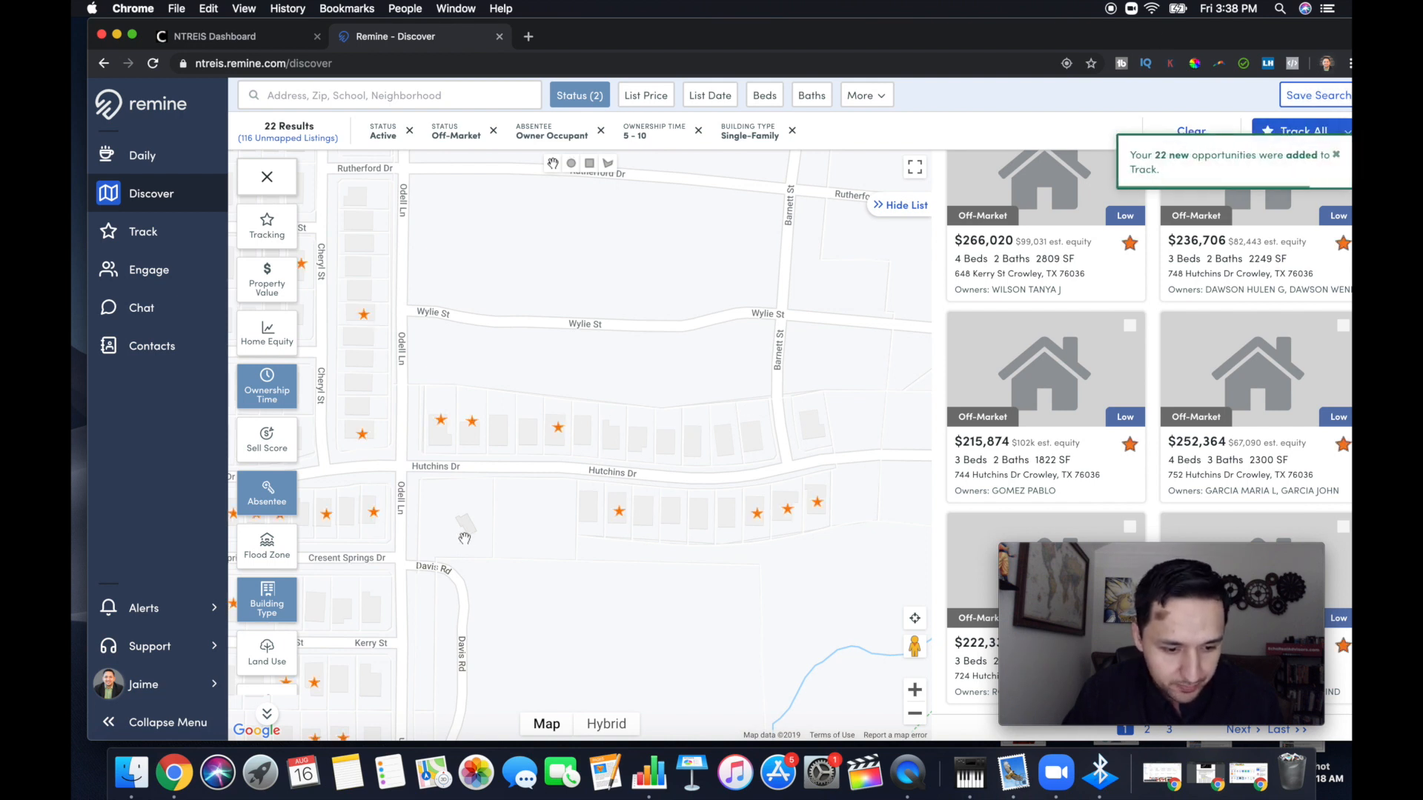
Track all filtered homes around Kerry St and Cresent Springs Dr, and untrack the active $265k listing on Allen Ct
left_click_drag(461, 545, 499, 471)
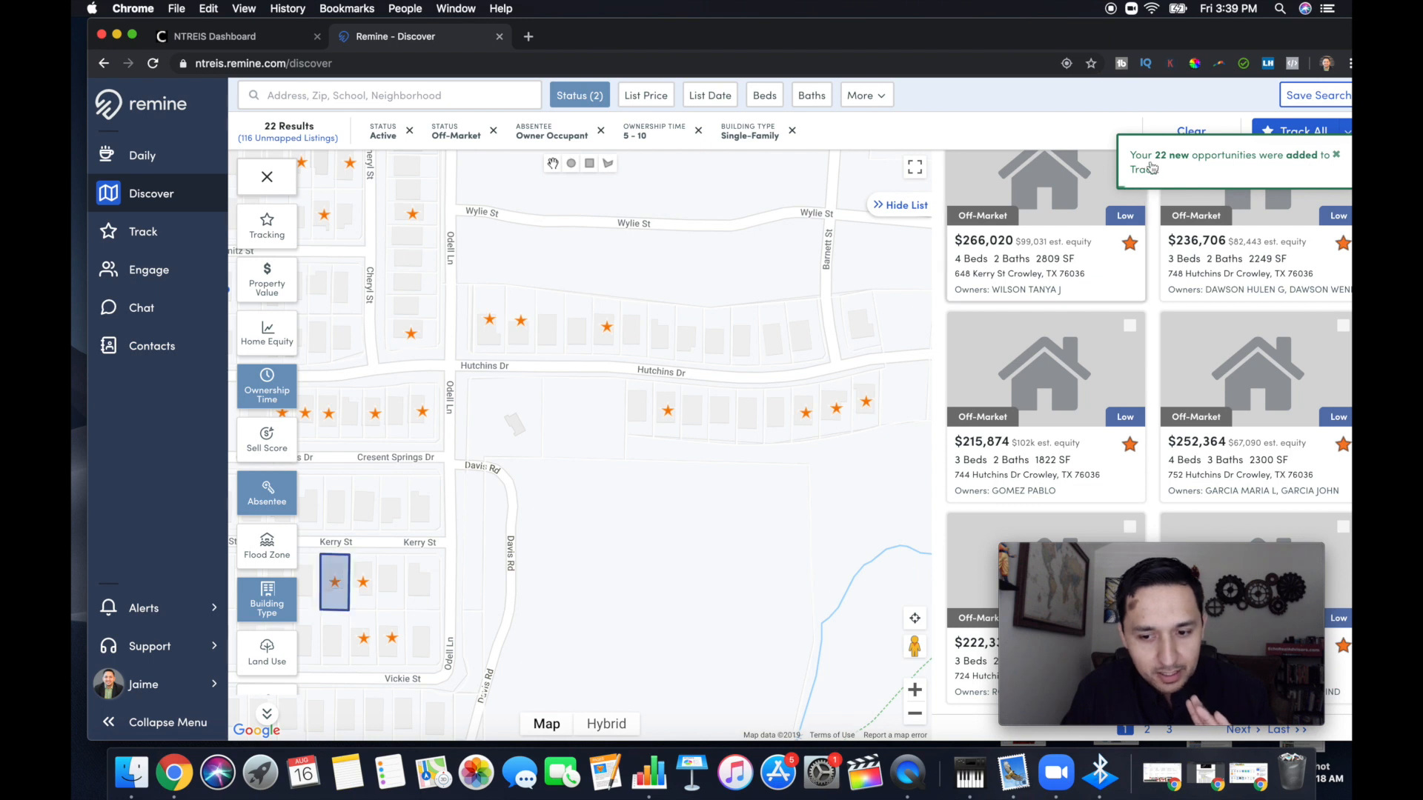
left_click_drag(601, 412, 852, 446)
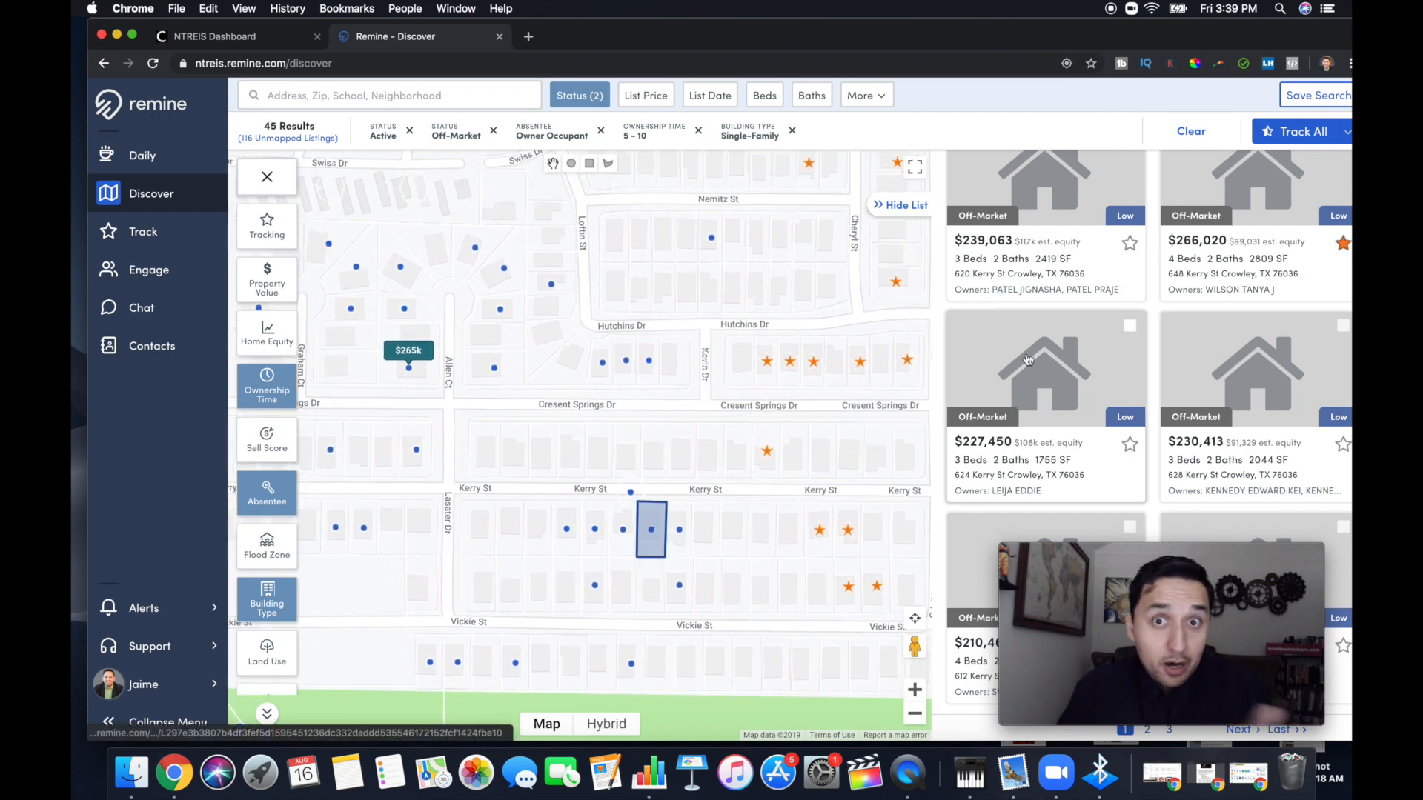
left_click(1265, 138)
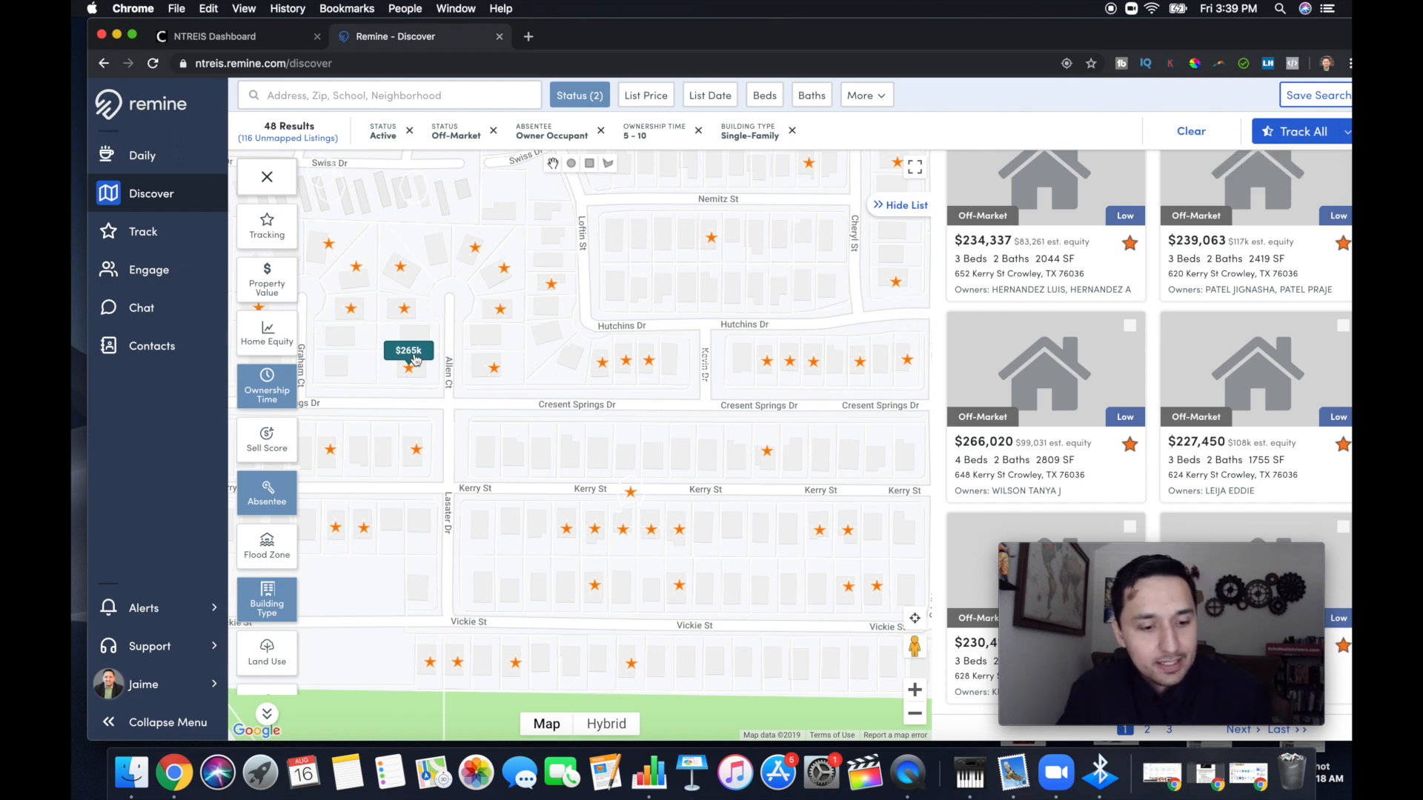
left_click(416, 360)
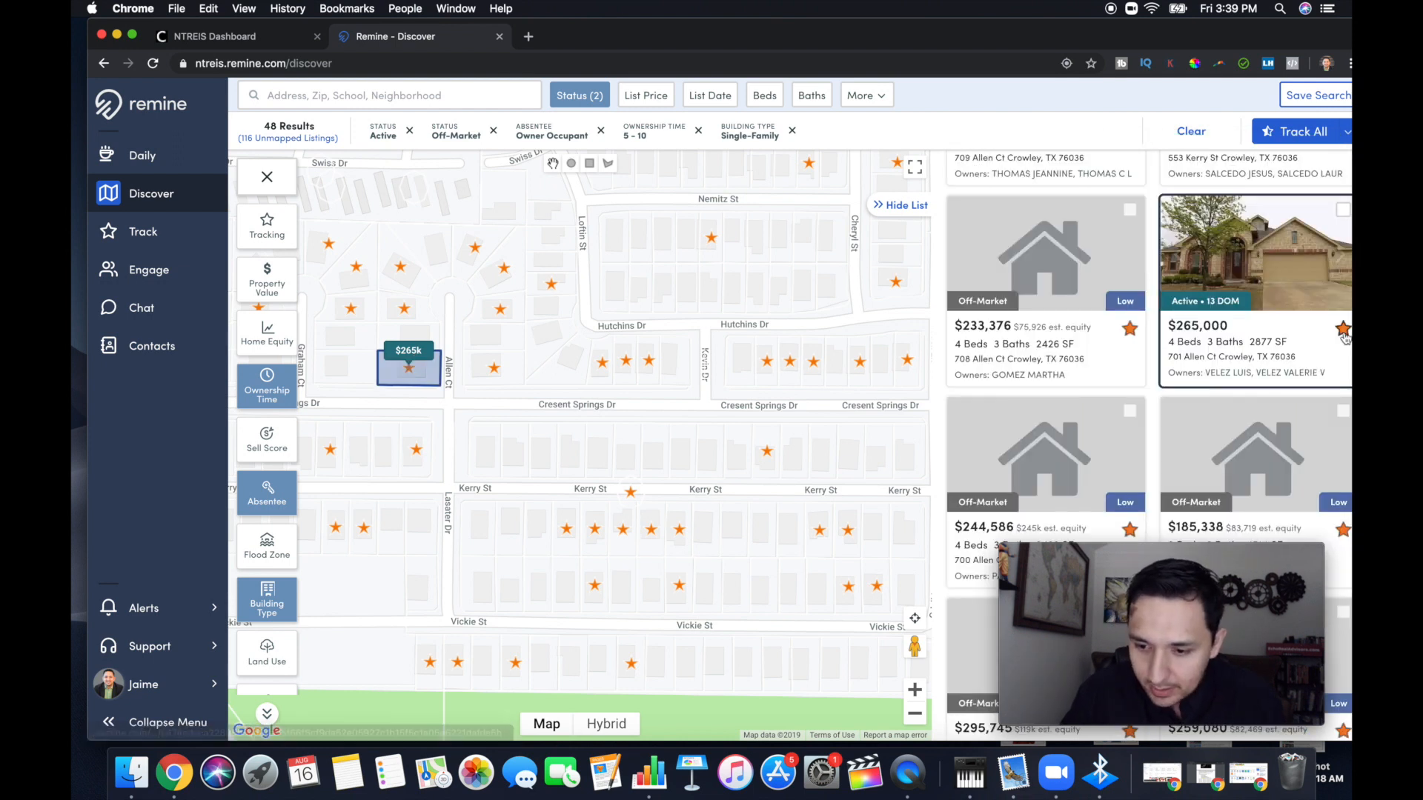
left_click(1344, 332)
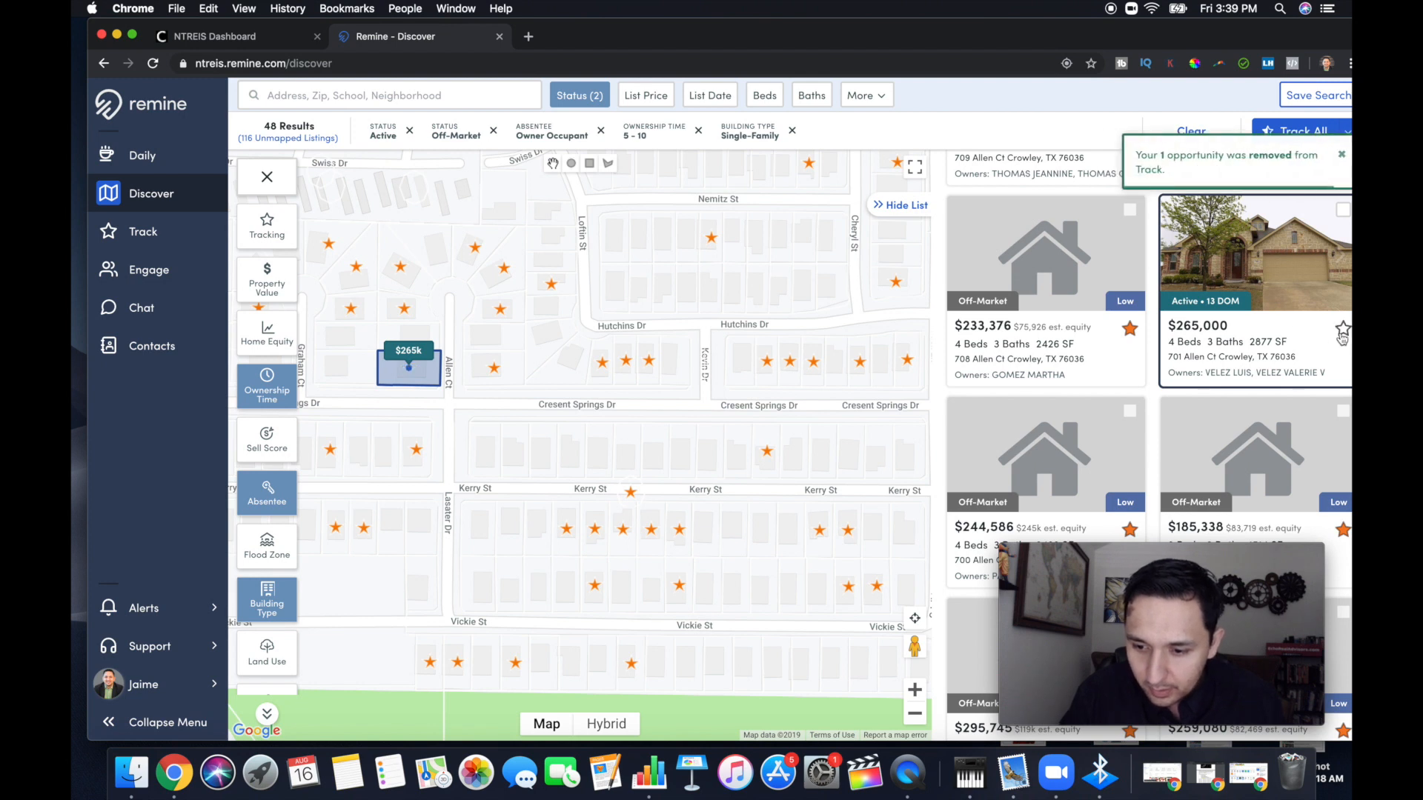
Track all filtered homes in the western section around Johnson Dr, Collett Ct and Kerry St
left_click_drag(493, 527, 643, 461)
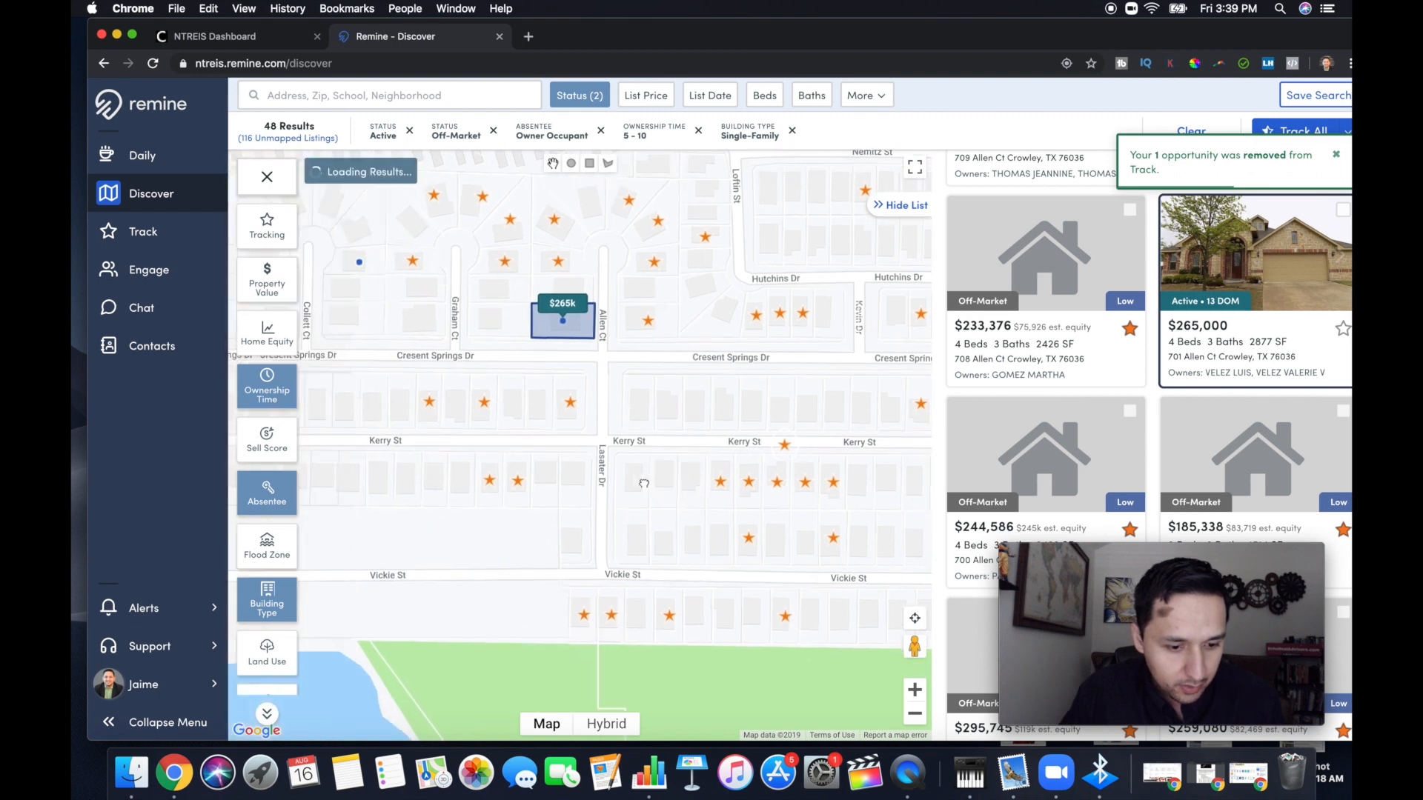
left_click_drag(527, 422, 701, 447)
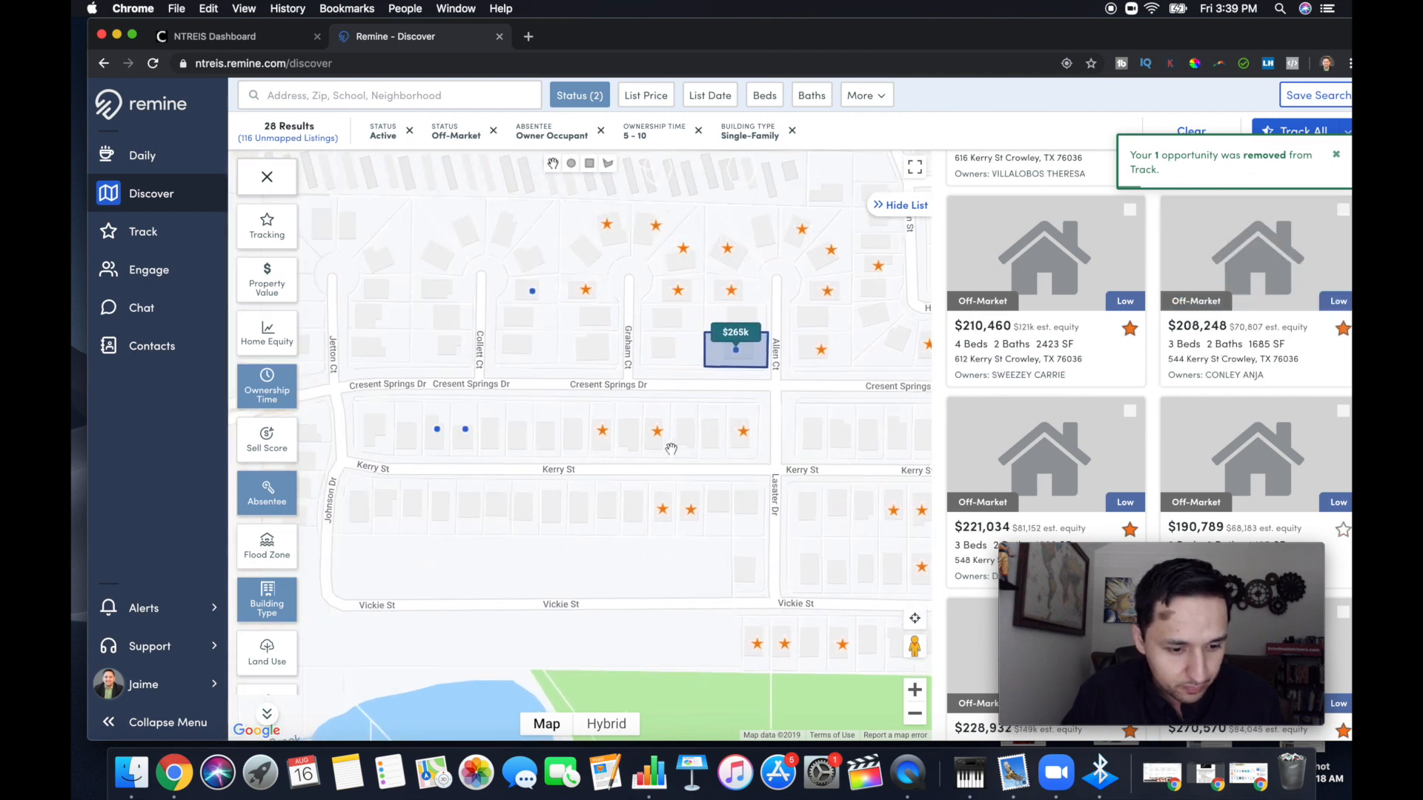
left_click_drag(575, 425, 636, 410)
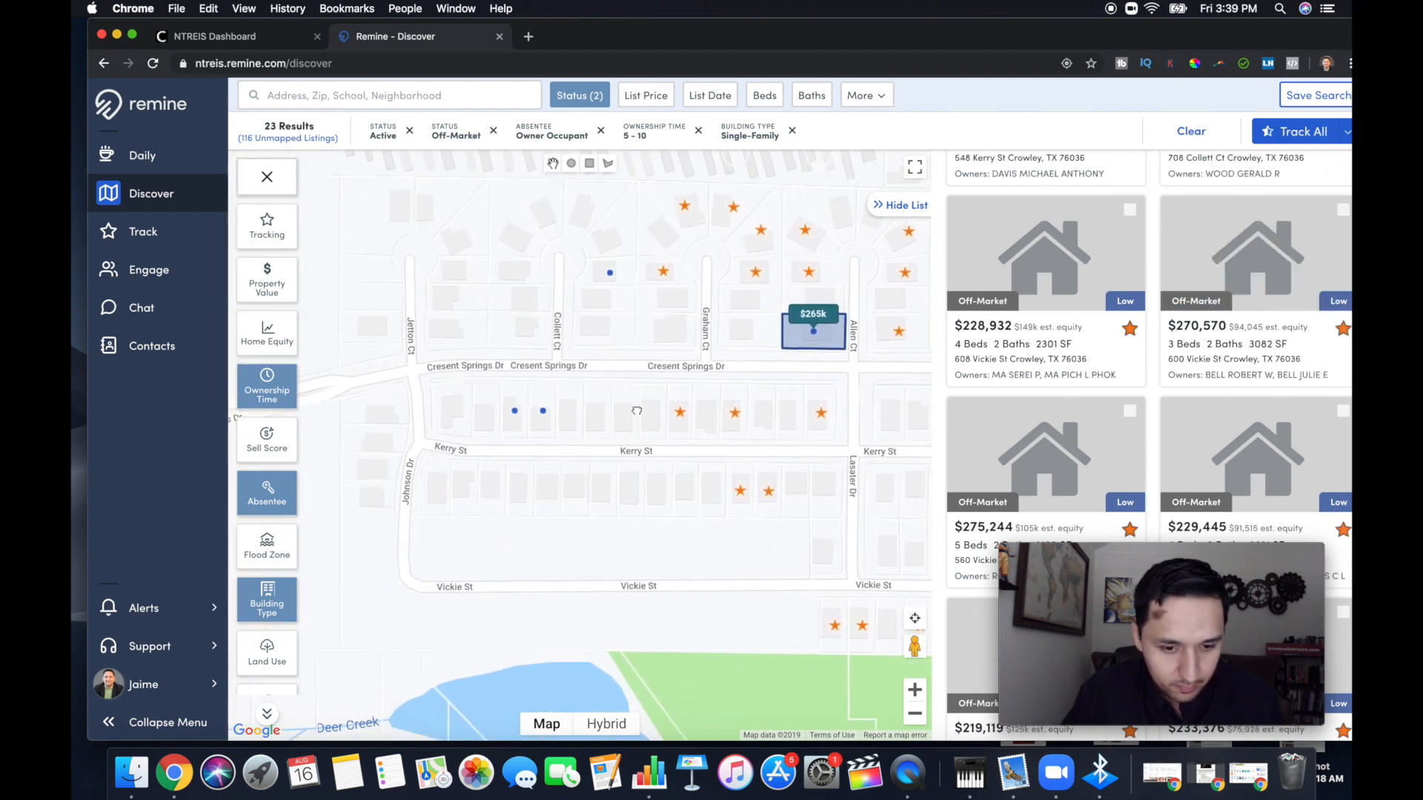
left_click(1286, 133)
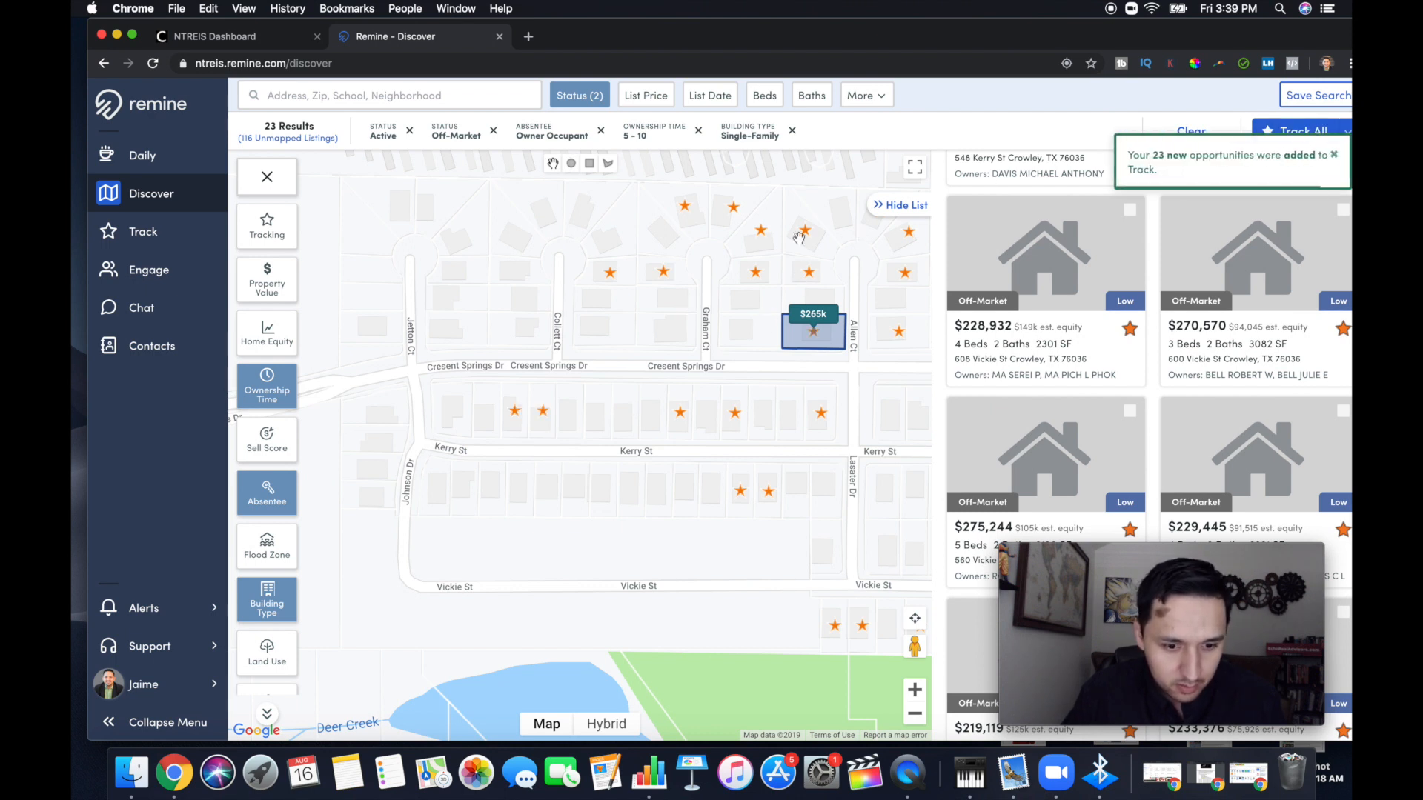
Track all filtered homes around Brooks St, Minkel Dr and Shotwell St, and untrack the $207k listing that is under contract
left_click(670, 308)
left_click_drag(671, 307, 483, 436)
mouse_move(654, 371)
left_mouse_down()
mouse_move(524, 486)
mouse_move(507, 571)
mouse_move(457, 591)
mouse_move(429, 633)
left_mouse_up()
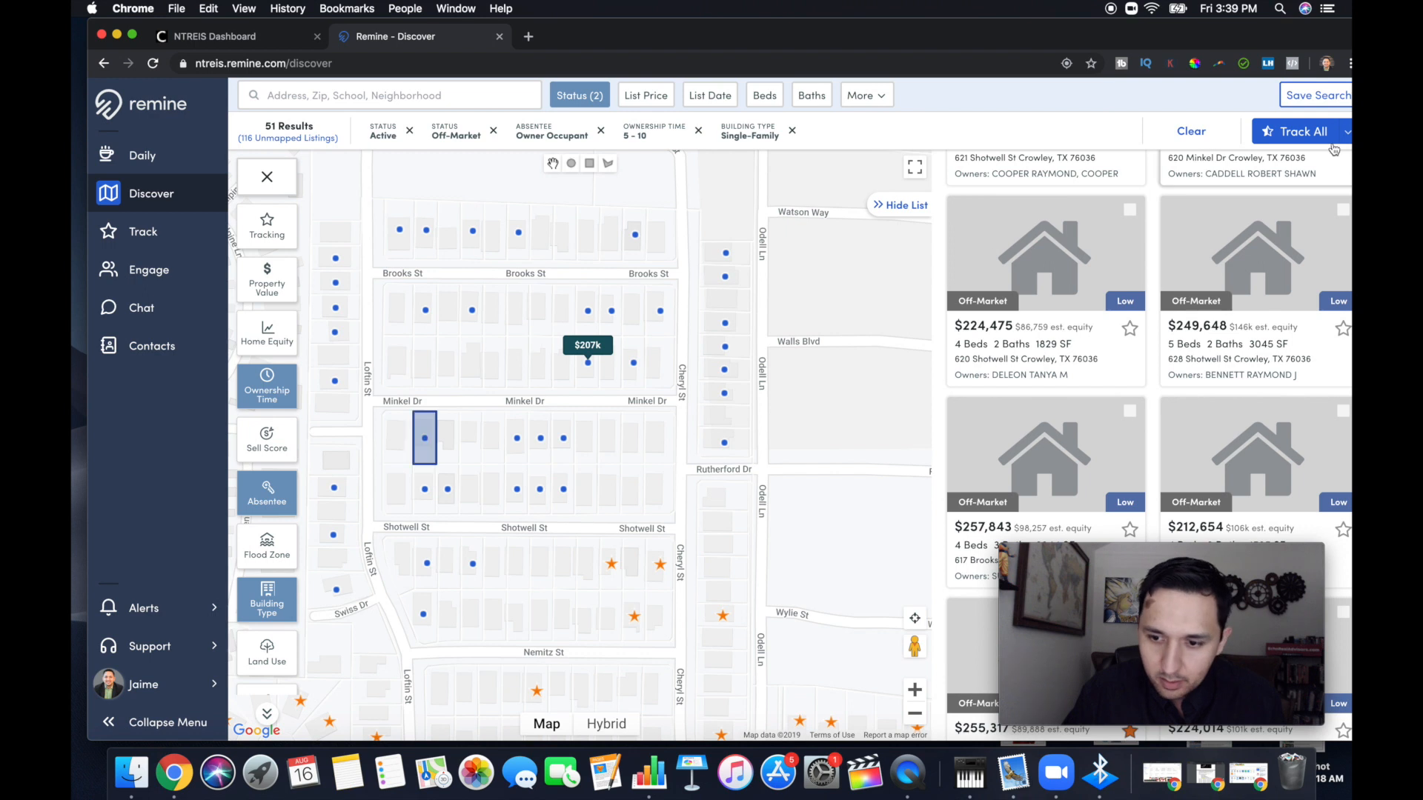
left_click(1306, 133)
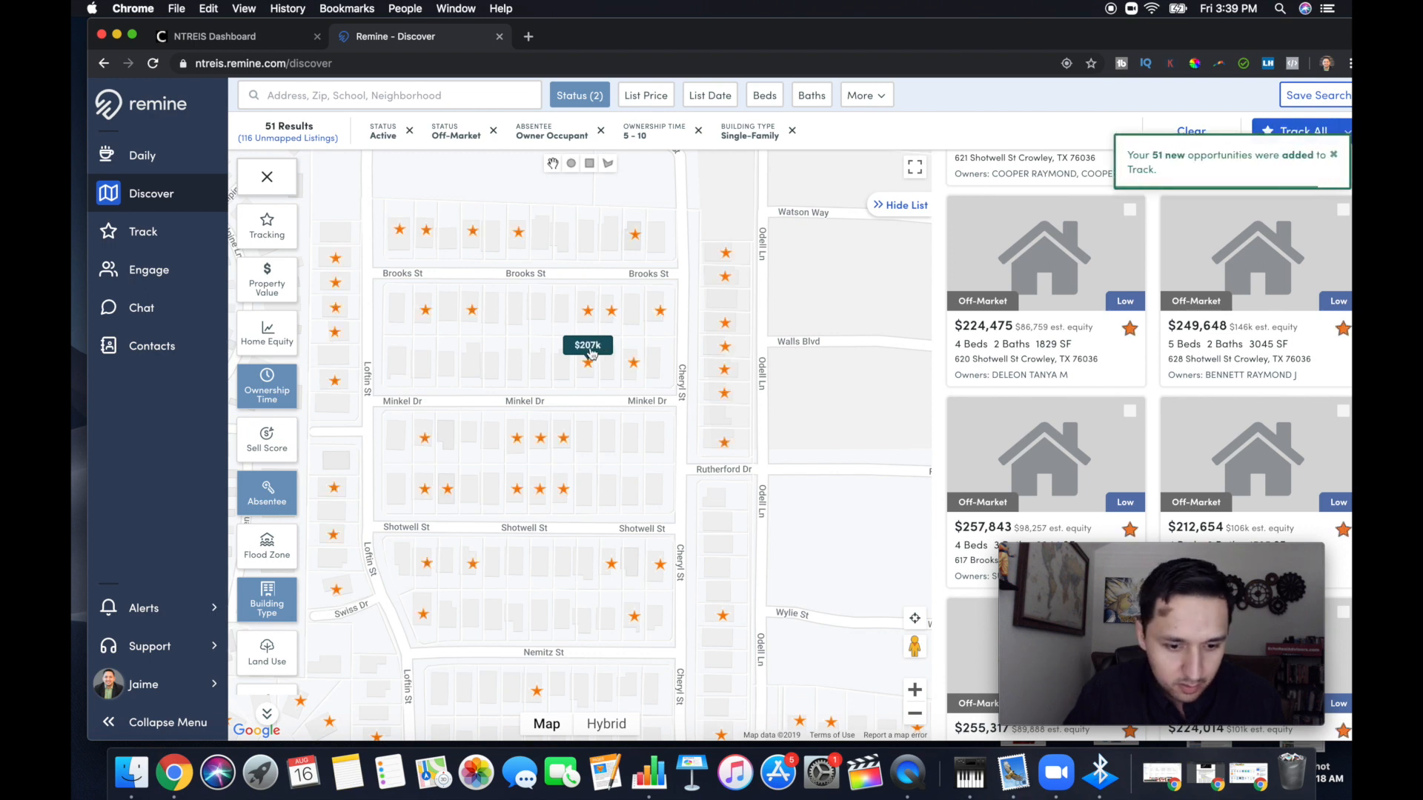
left_click(591, 355)
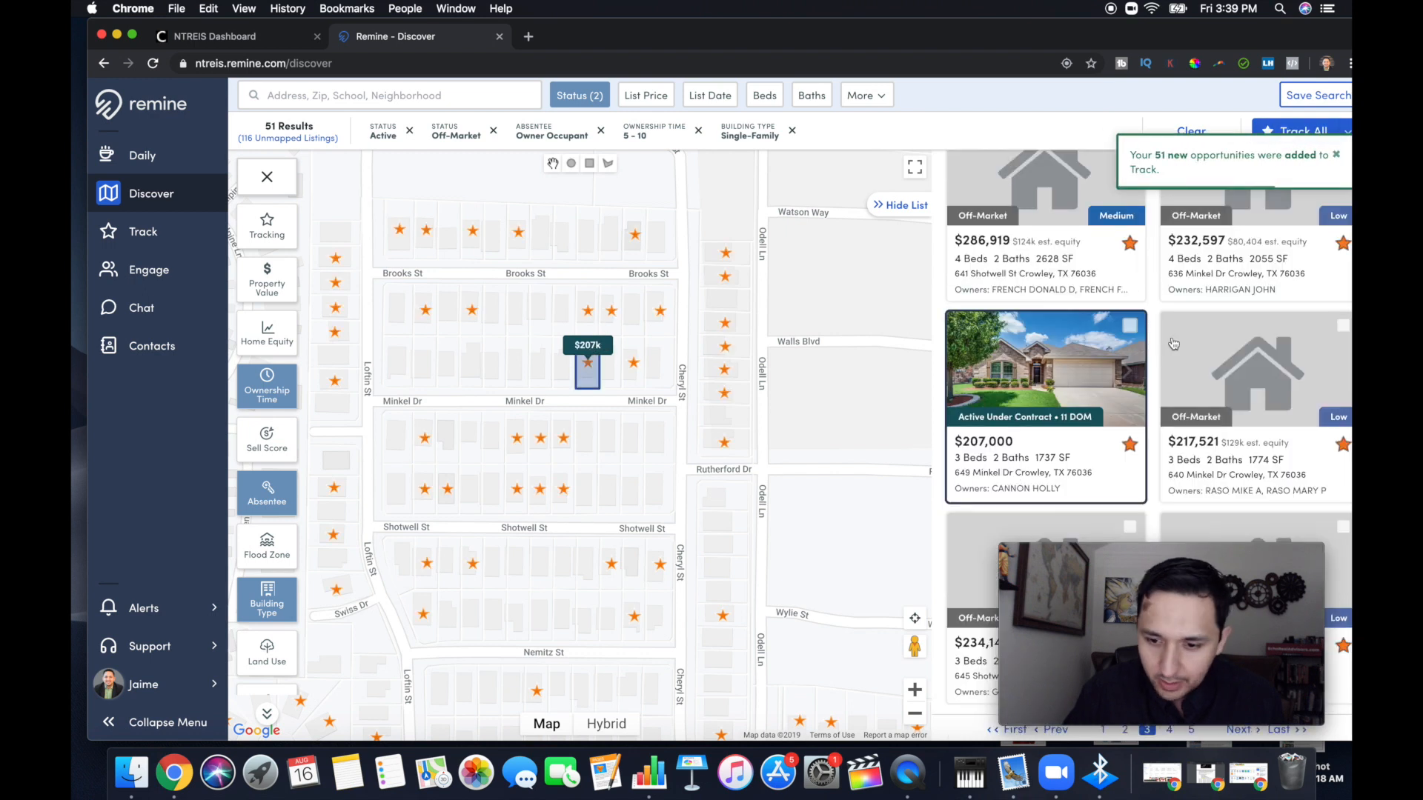
left_click(1130, 445)
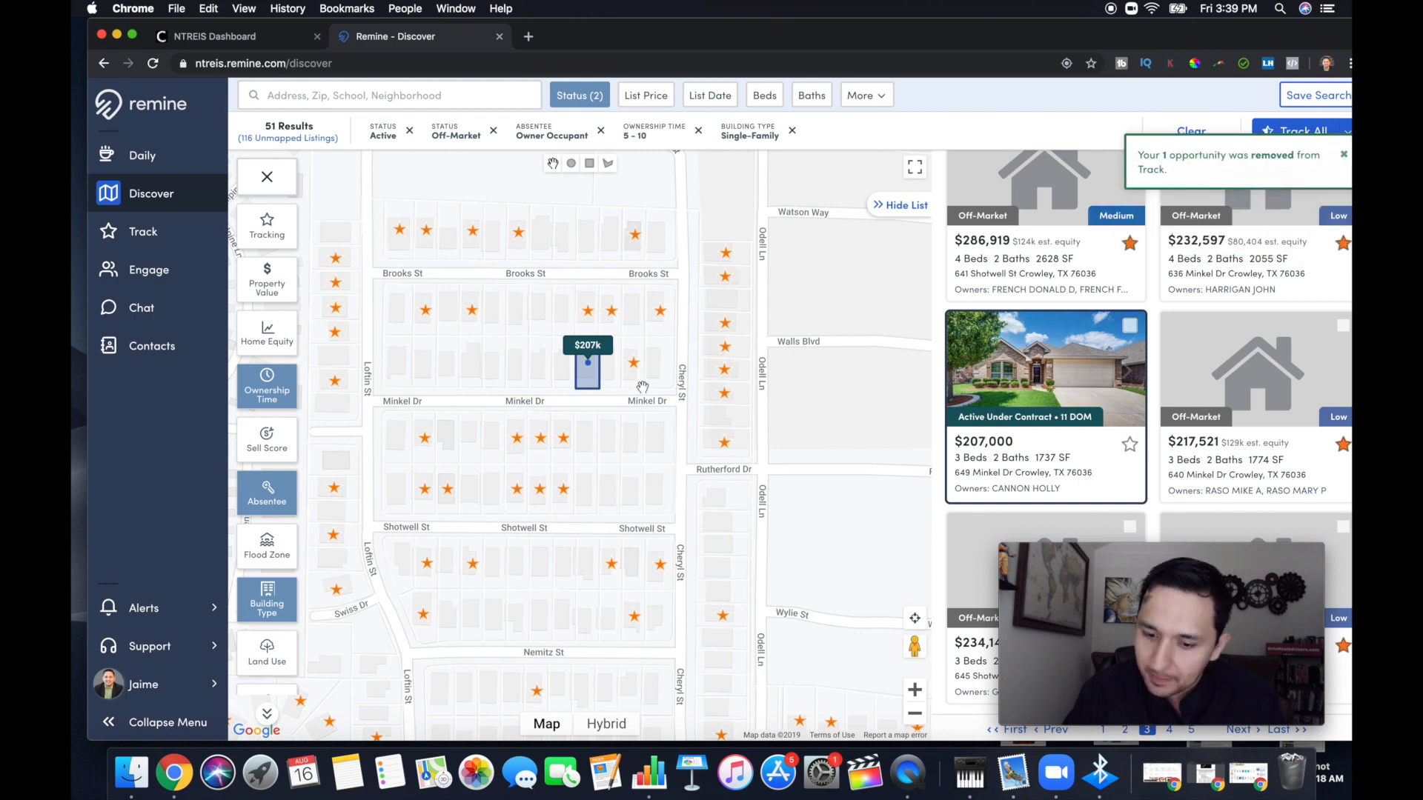
Check the neighborhood from Loftin St and Watson Way down to Vickie St for filtered homes that are not tracked
left_click_drag(555, 279, 625, 453)
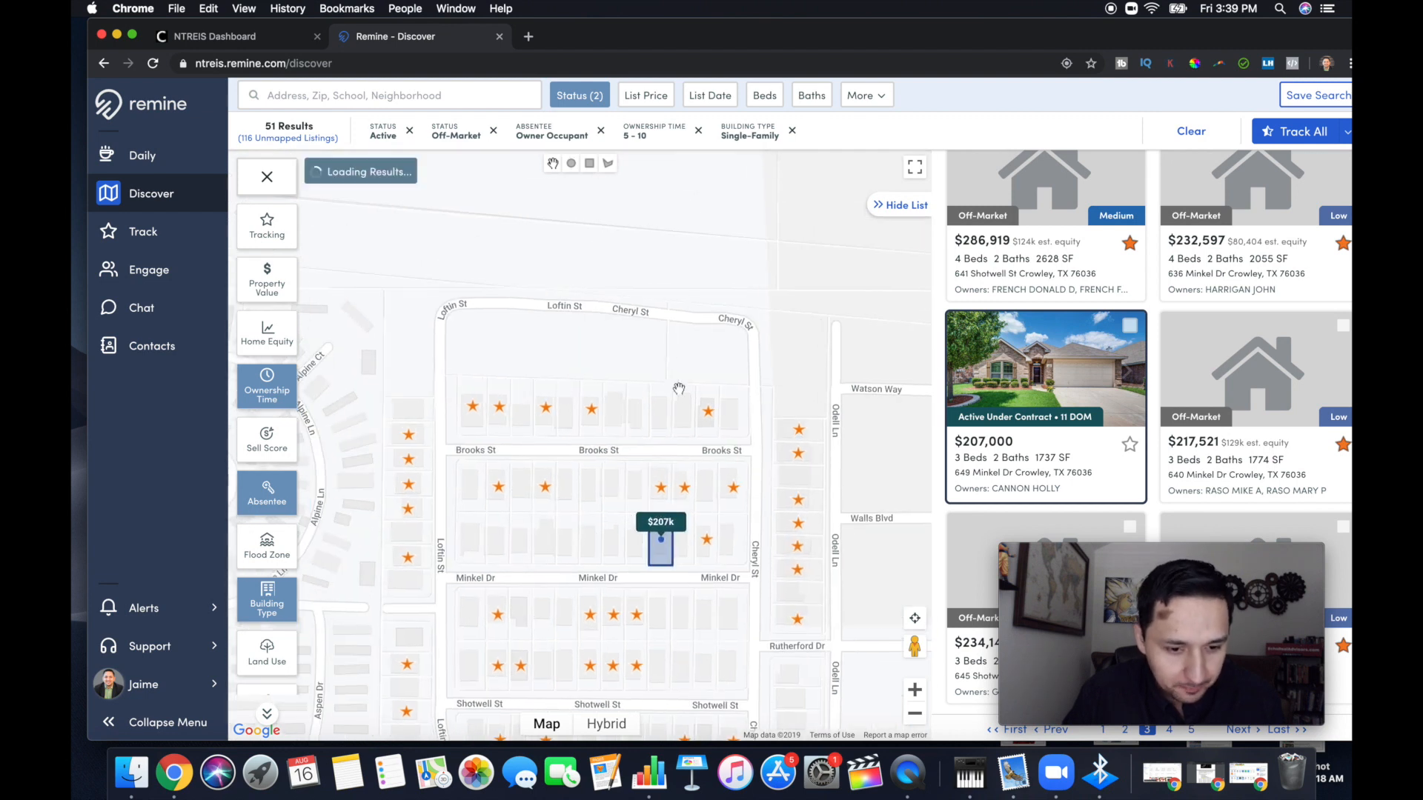
left_click_drag(638, 384, 623, 282)
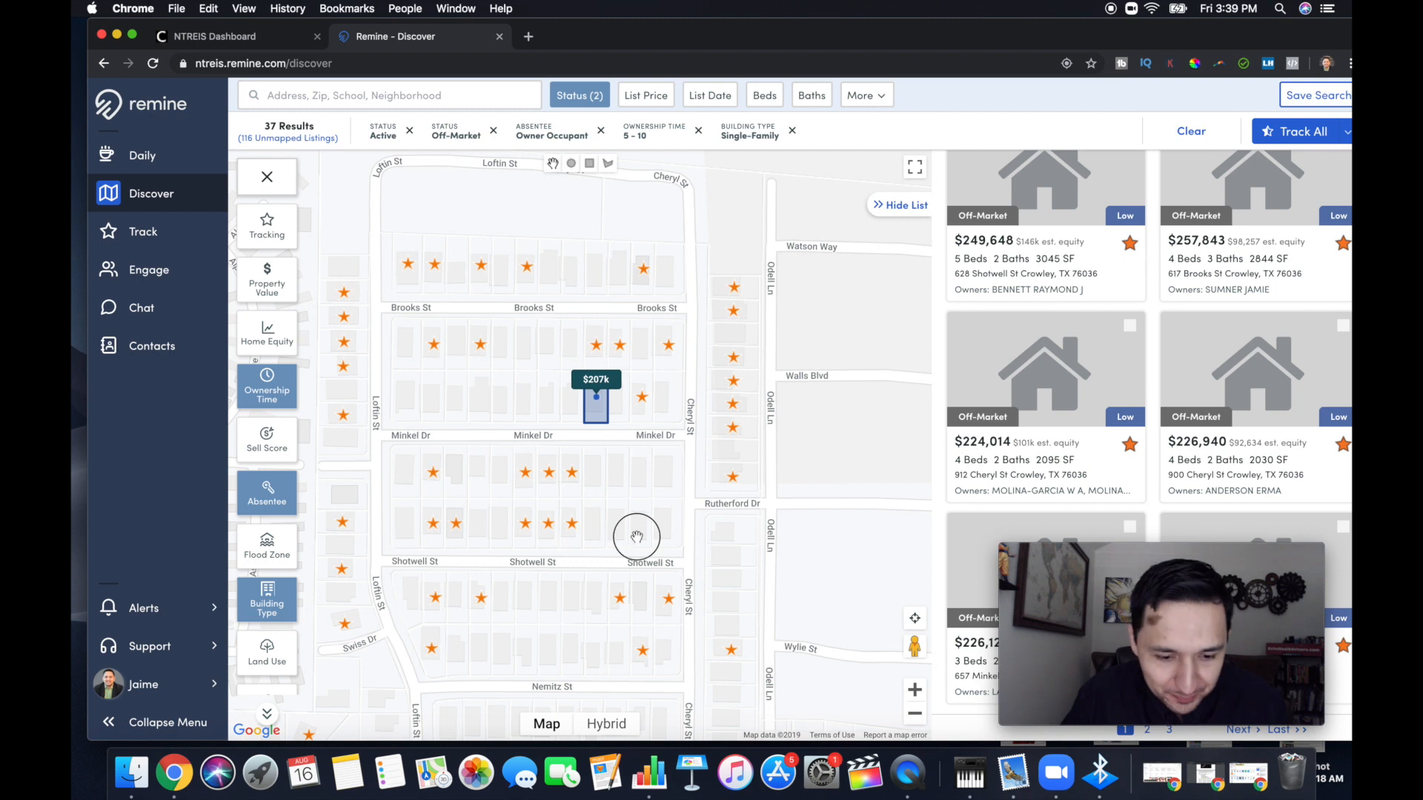
left_click_drag(635, 540, 612, 400)
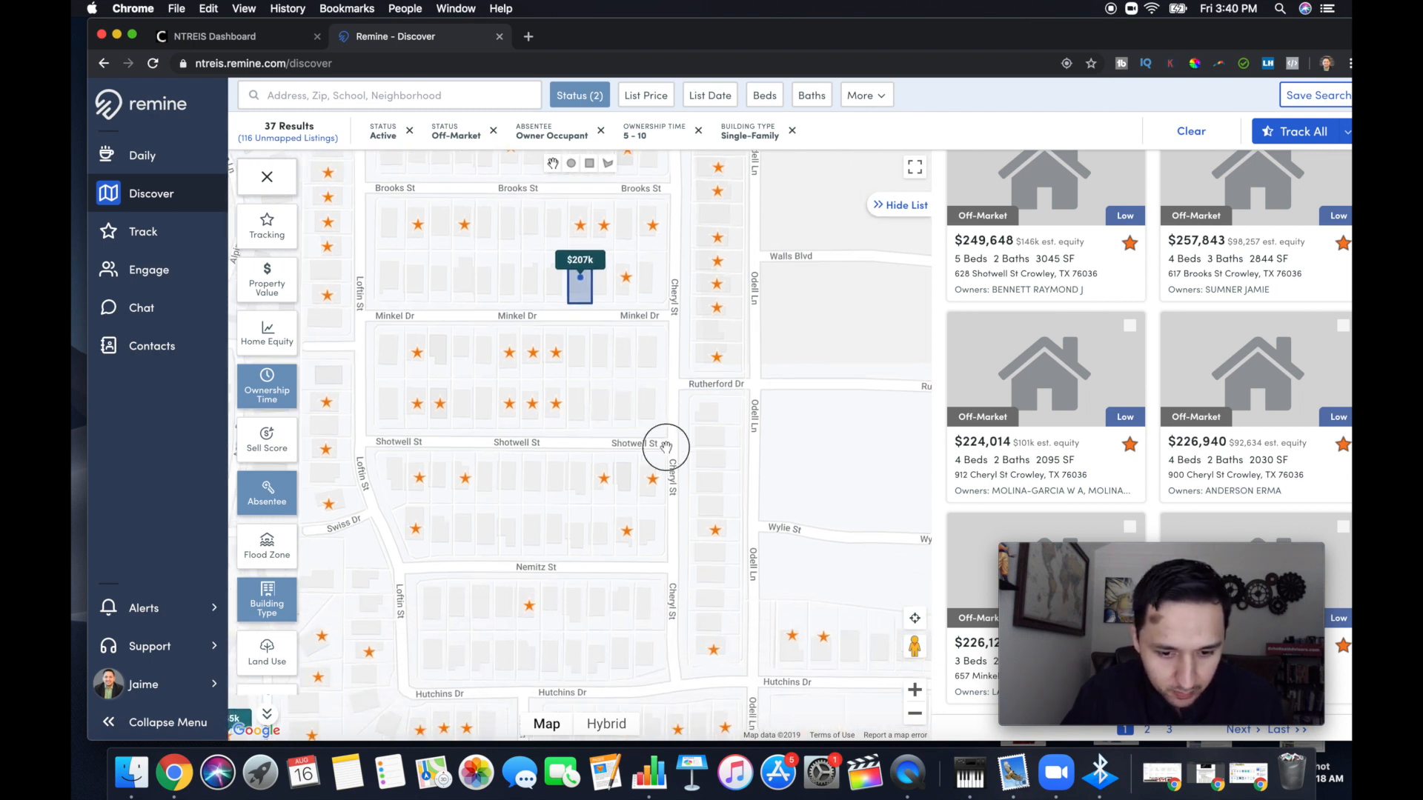
left_click_drag(663, 438, 480, 438)
scroll(576, 441, "down", 2)
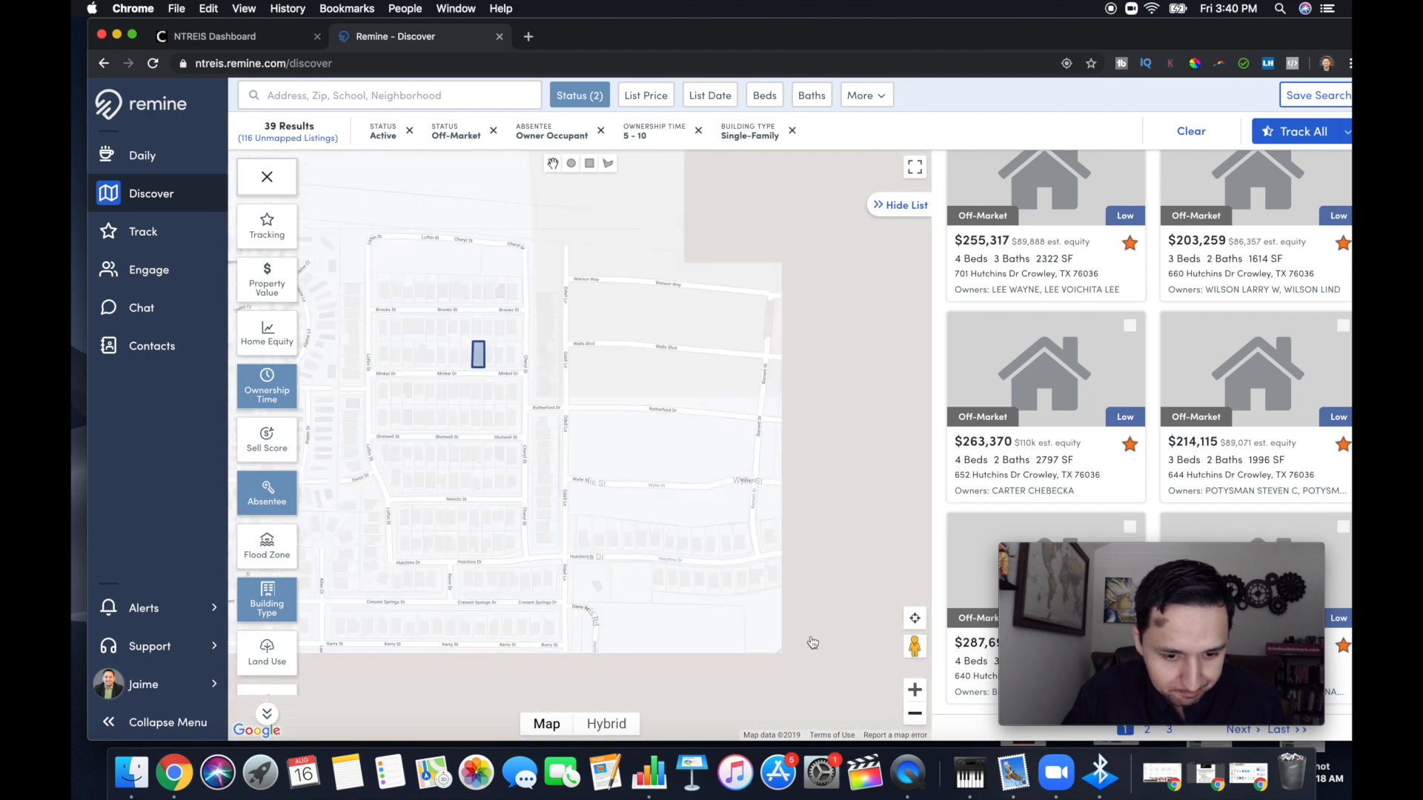
left_click_drag(644, 540, 579, 495)
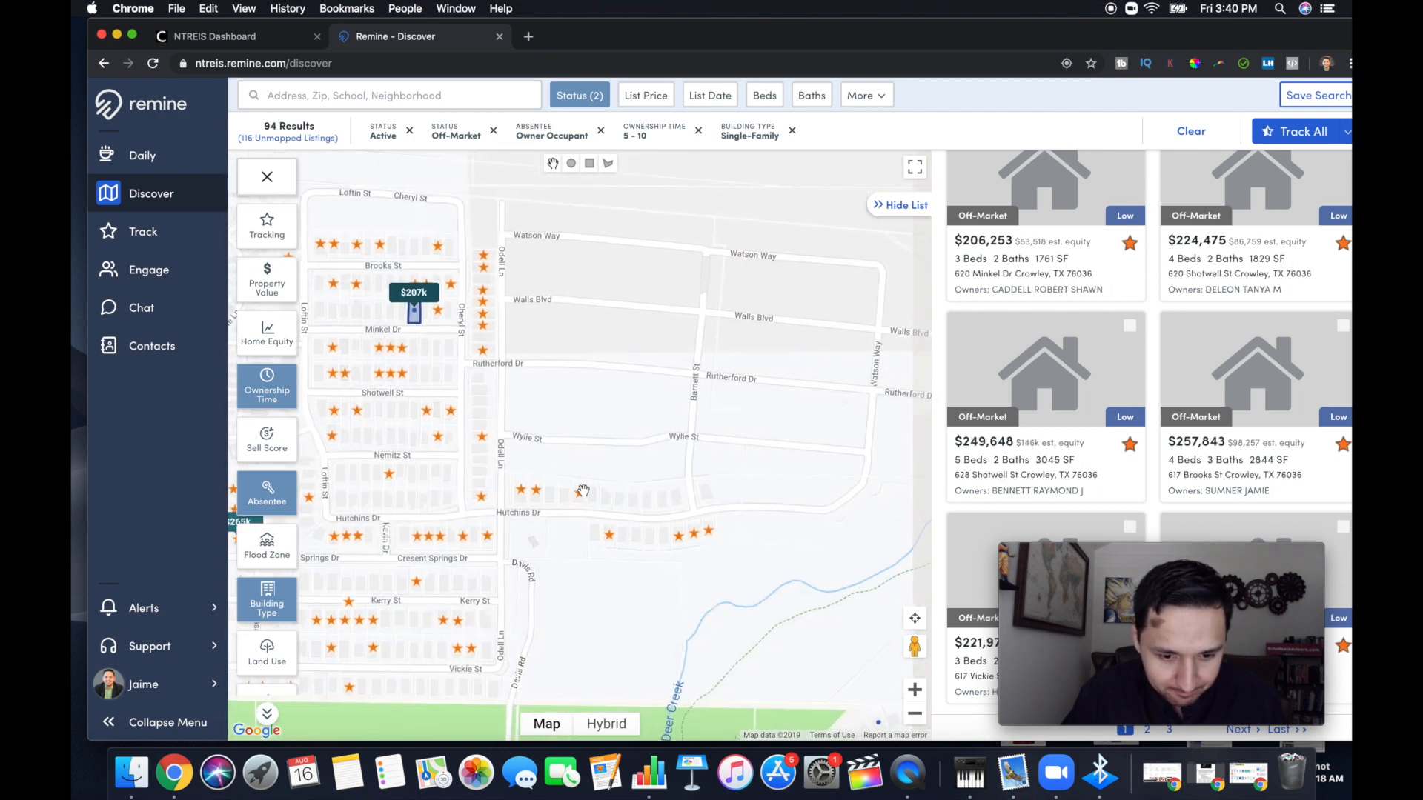
left_click_drag(834, 384, 674, 379)
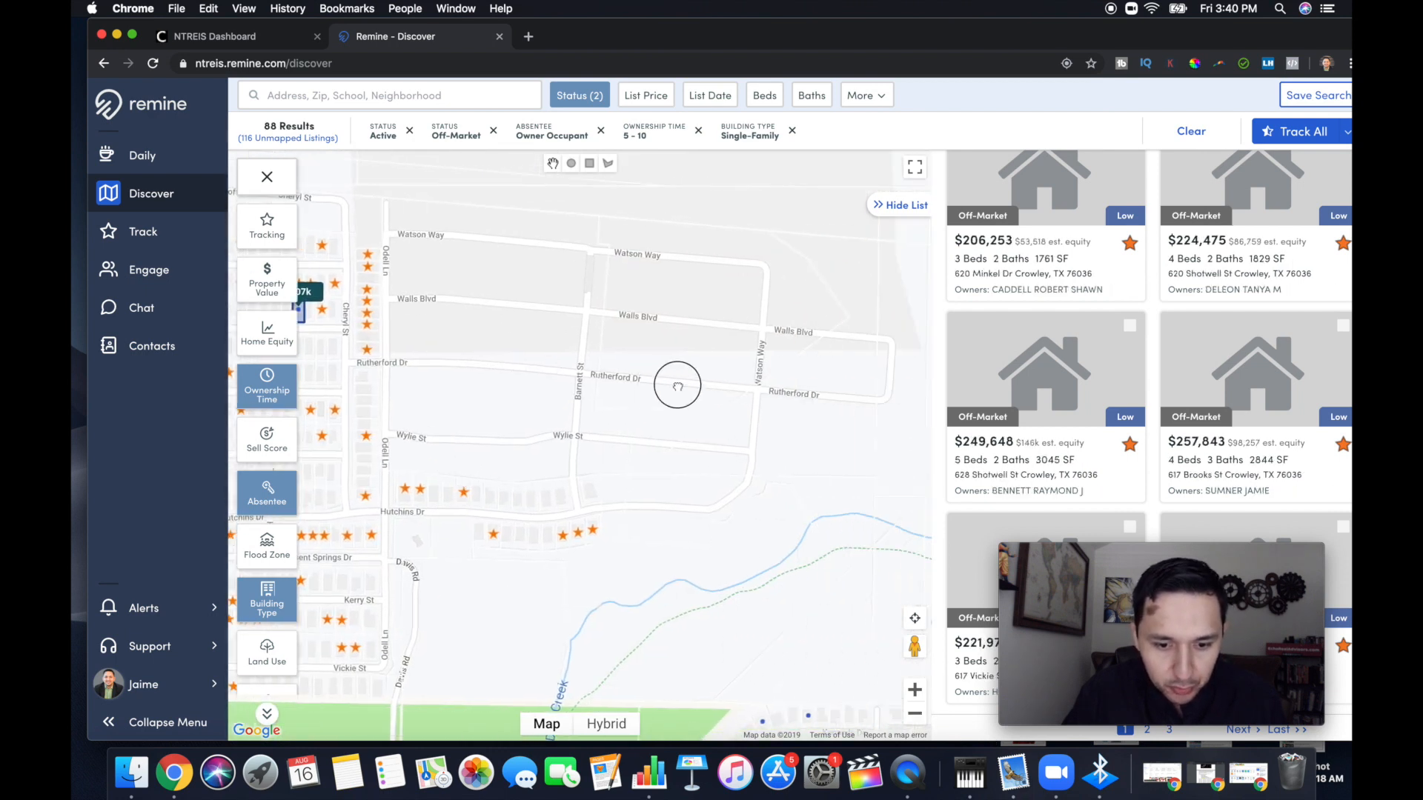
left_click_drag(546, 421, 660, 359)
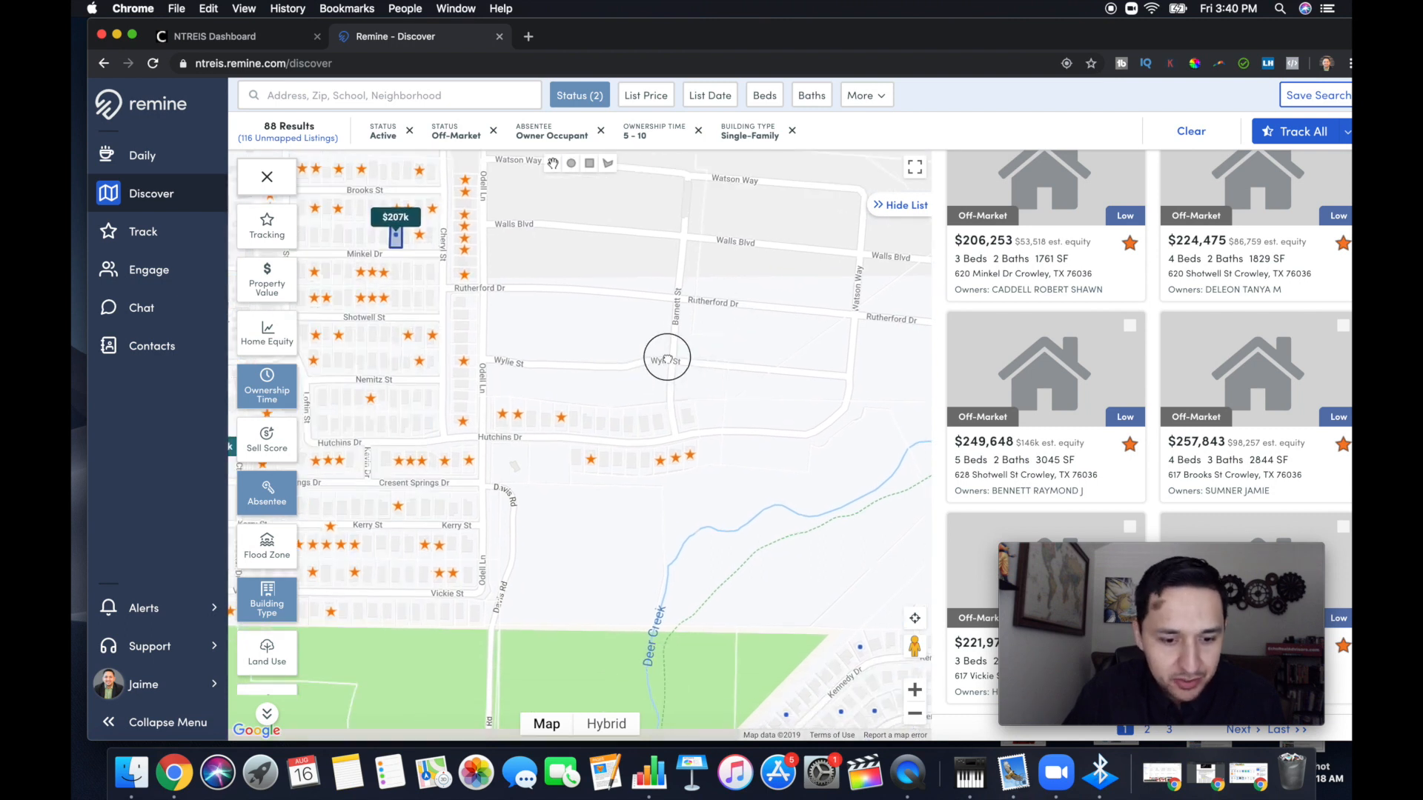
left_click_drag(456, 417, 571, 428)
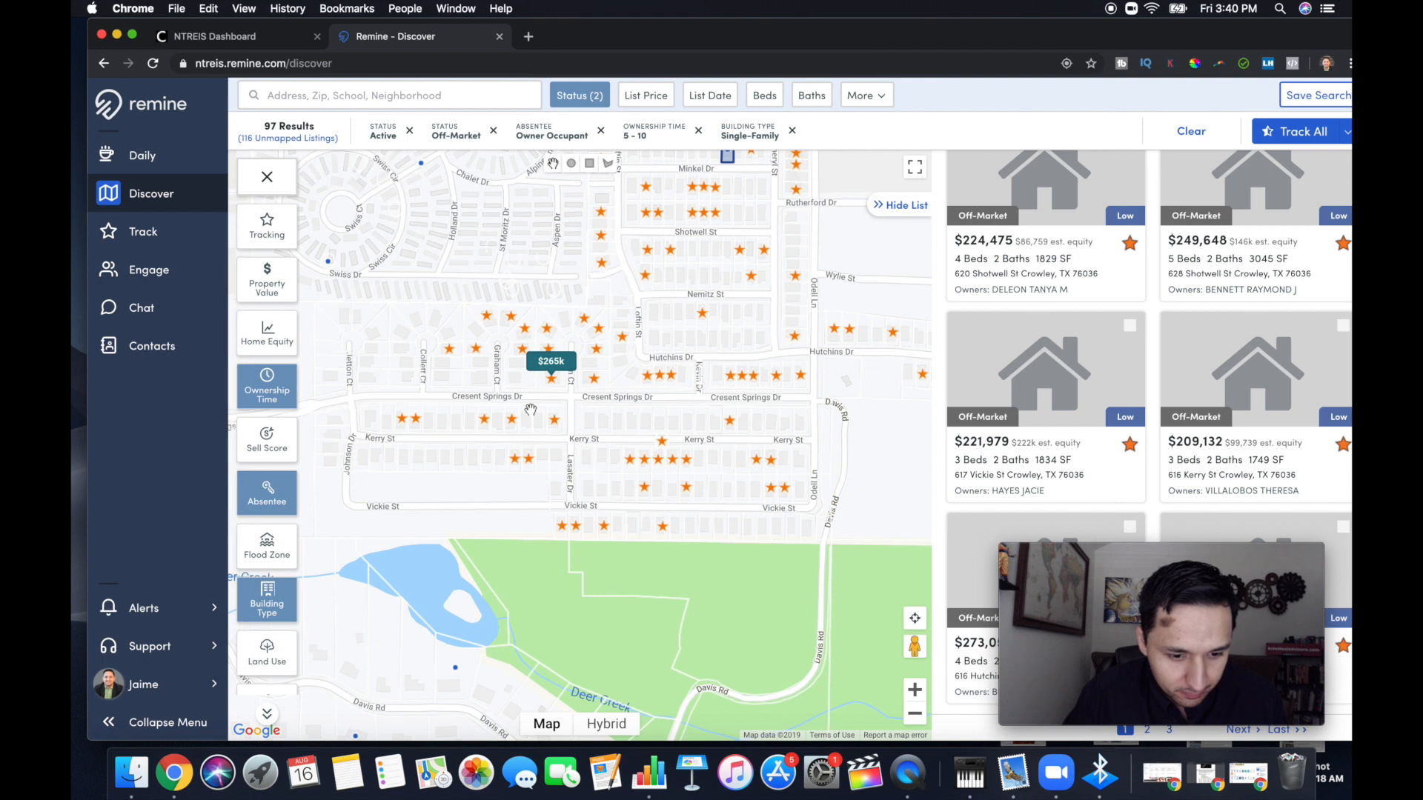
Untrack the active $265k listing on Allen Ct and check the tracked homes around Minkel Dr and Shotwell St
double_click(601, 397)
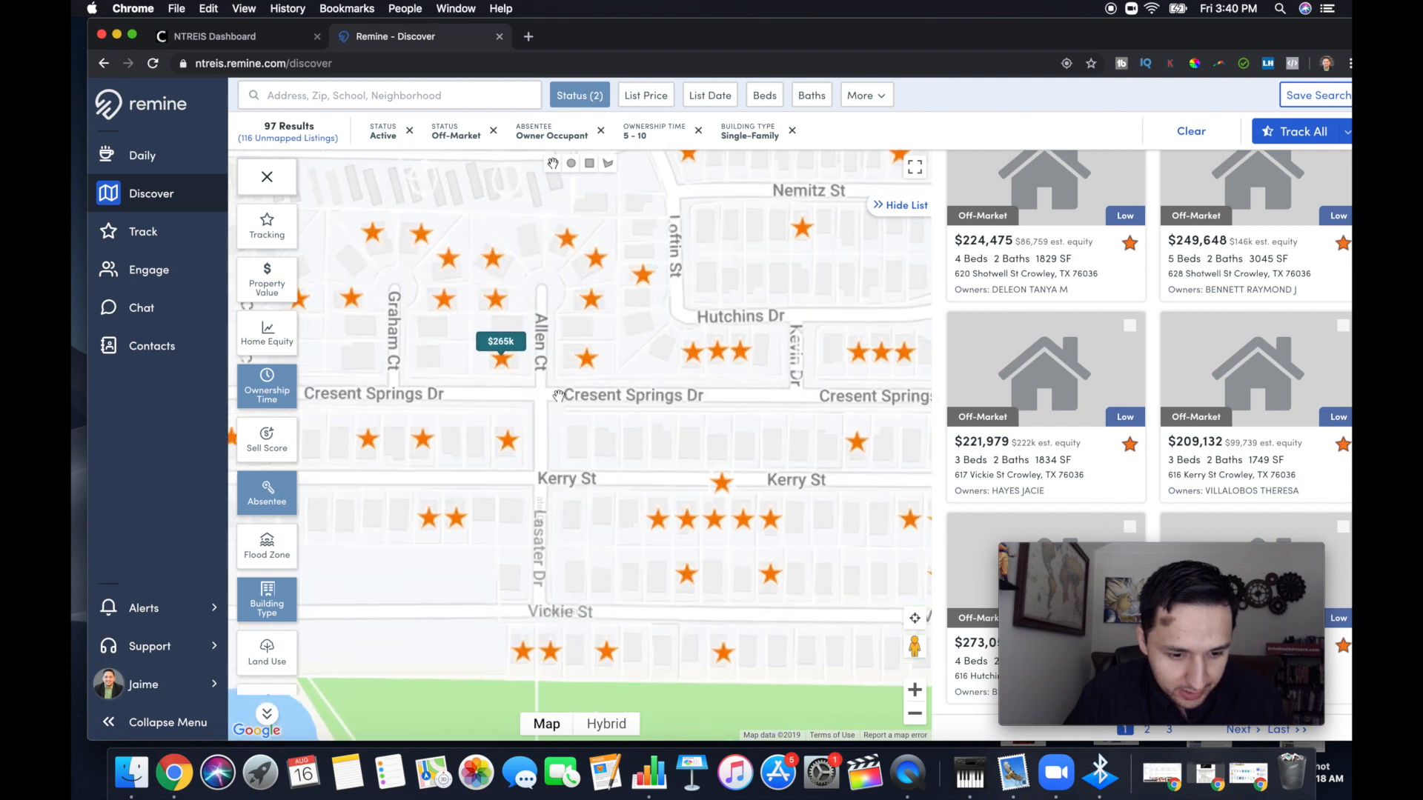
left_click(498, 361)
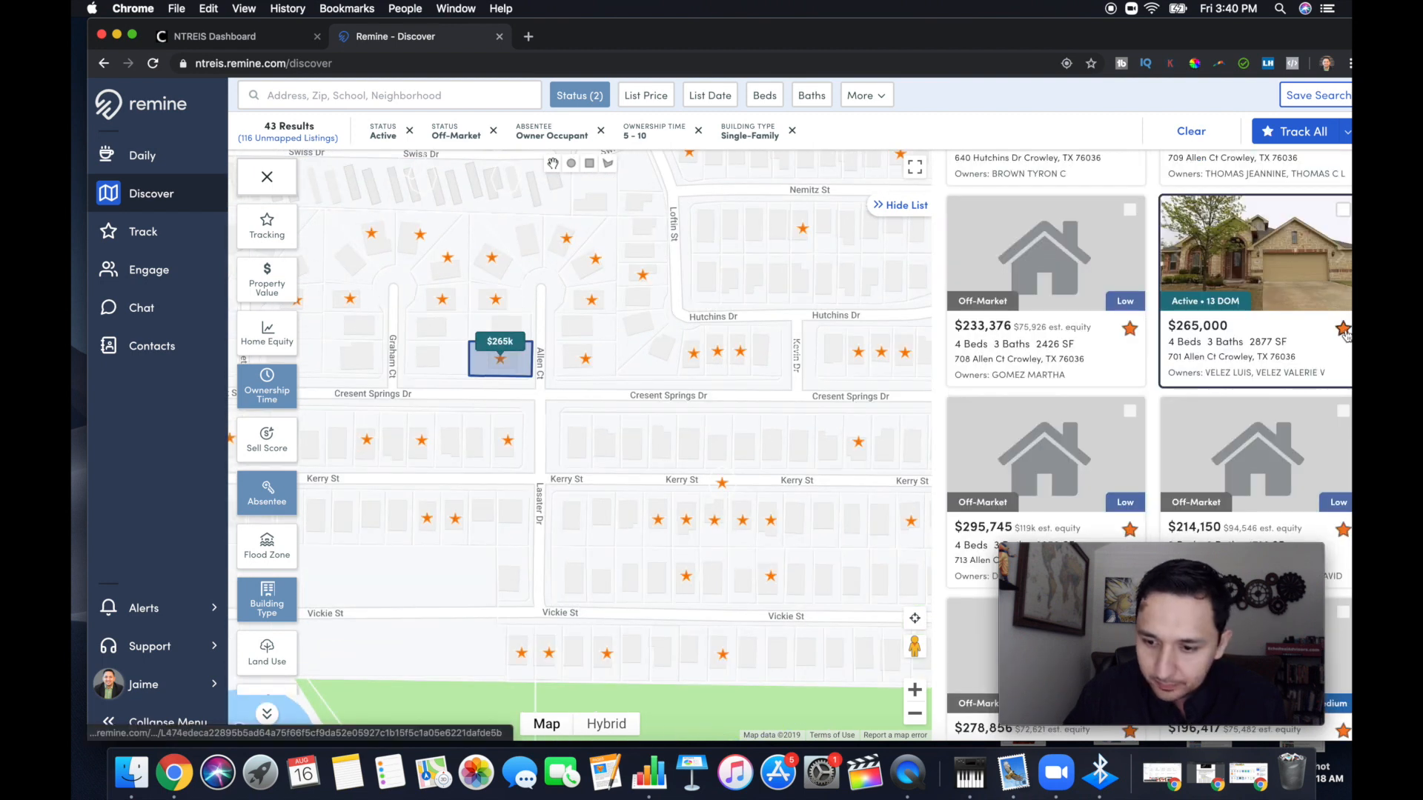
left_click_drag(897, 290, 637, 595)
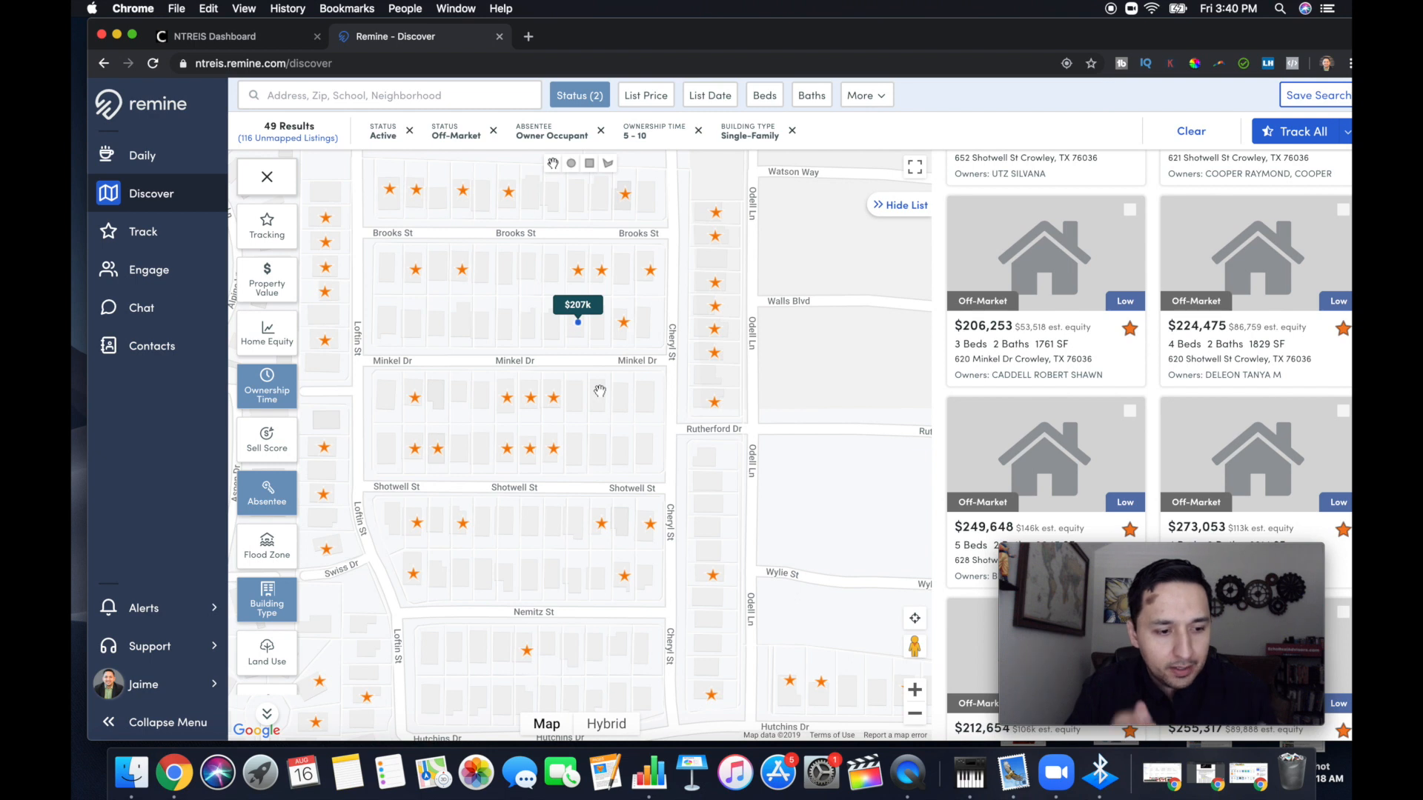
Open the tracked properties list and select all tracked properties
left_click(138, 234)
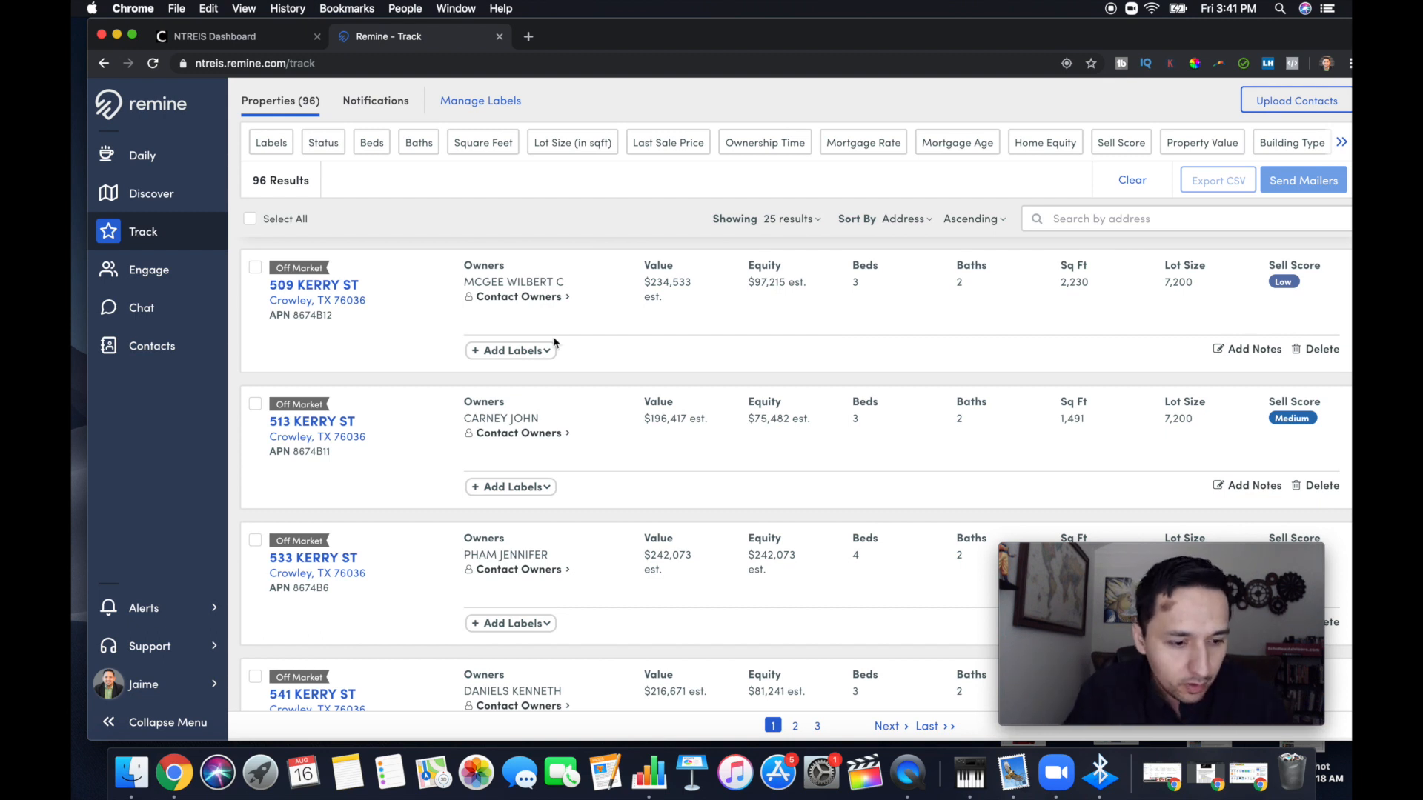
left_click(250, 219)
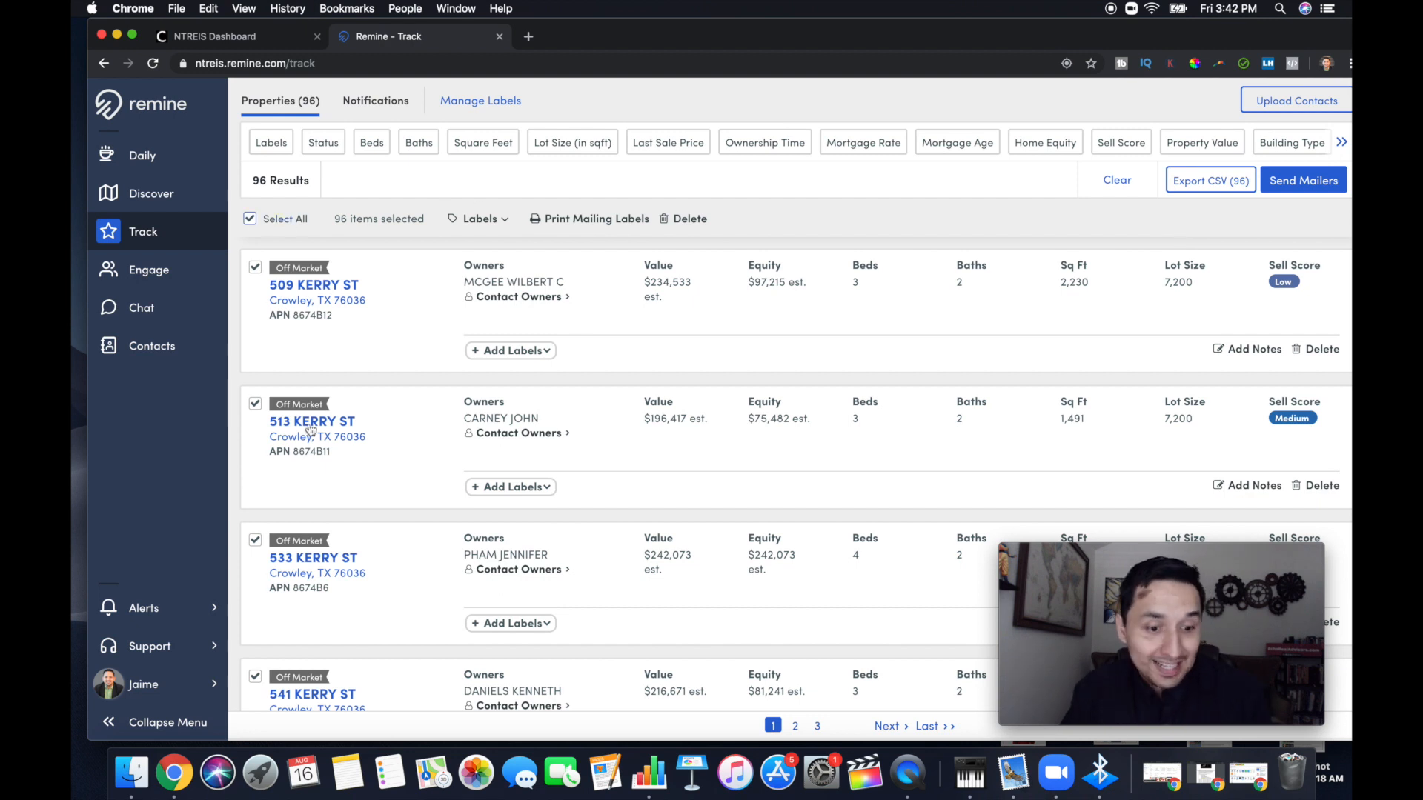
Review the saved labels and the mailing label print options, including the available Avery label types, without printing
left_click(494, 220)
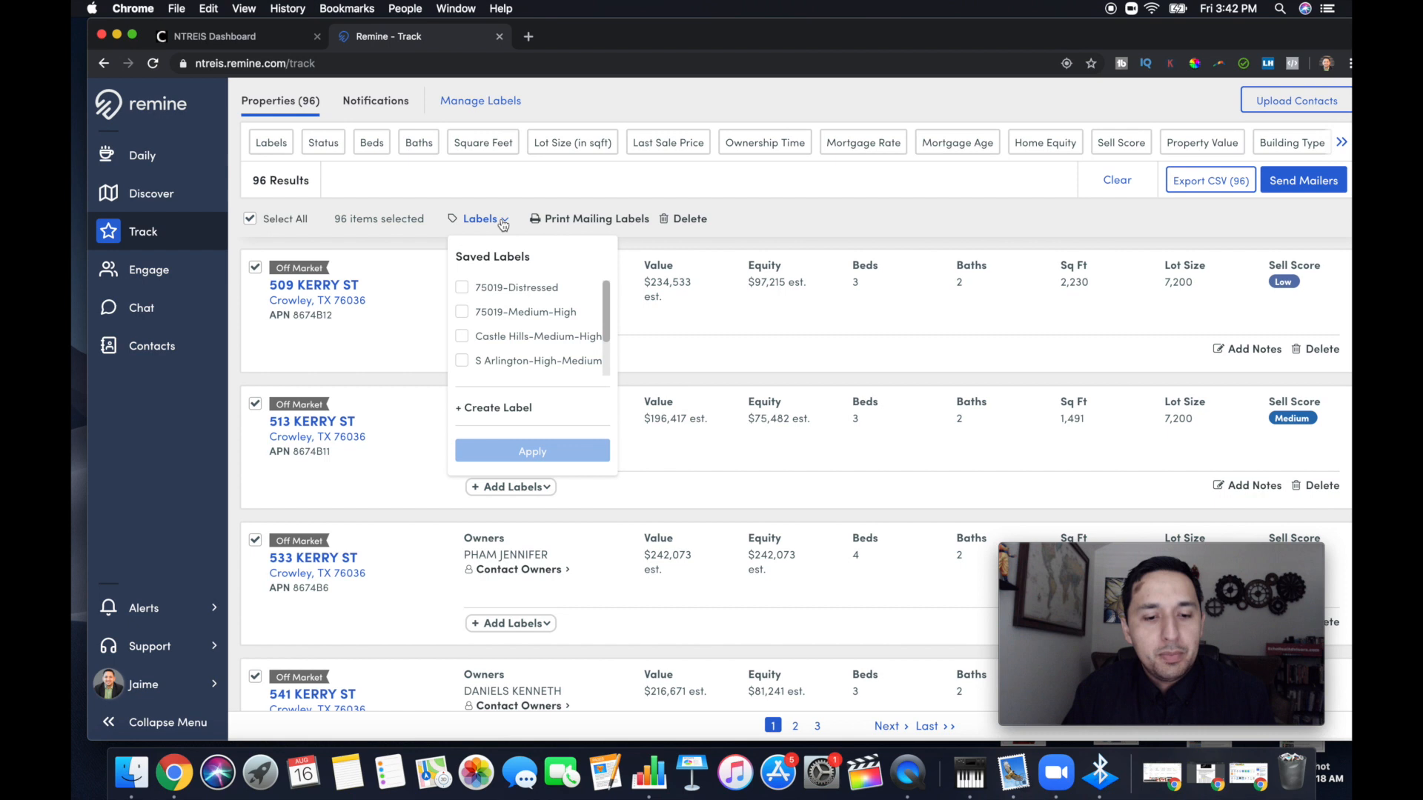
left_click(586, 222)
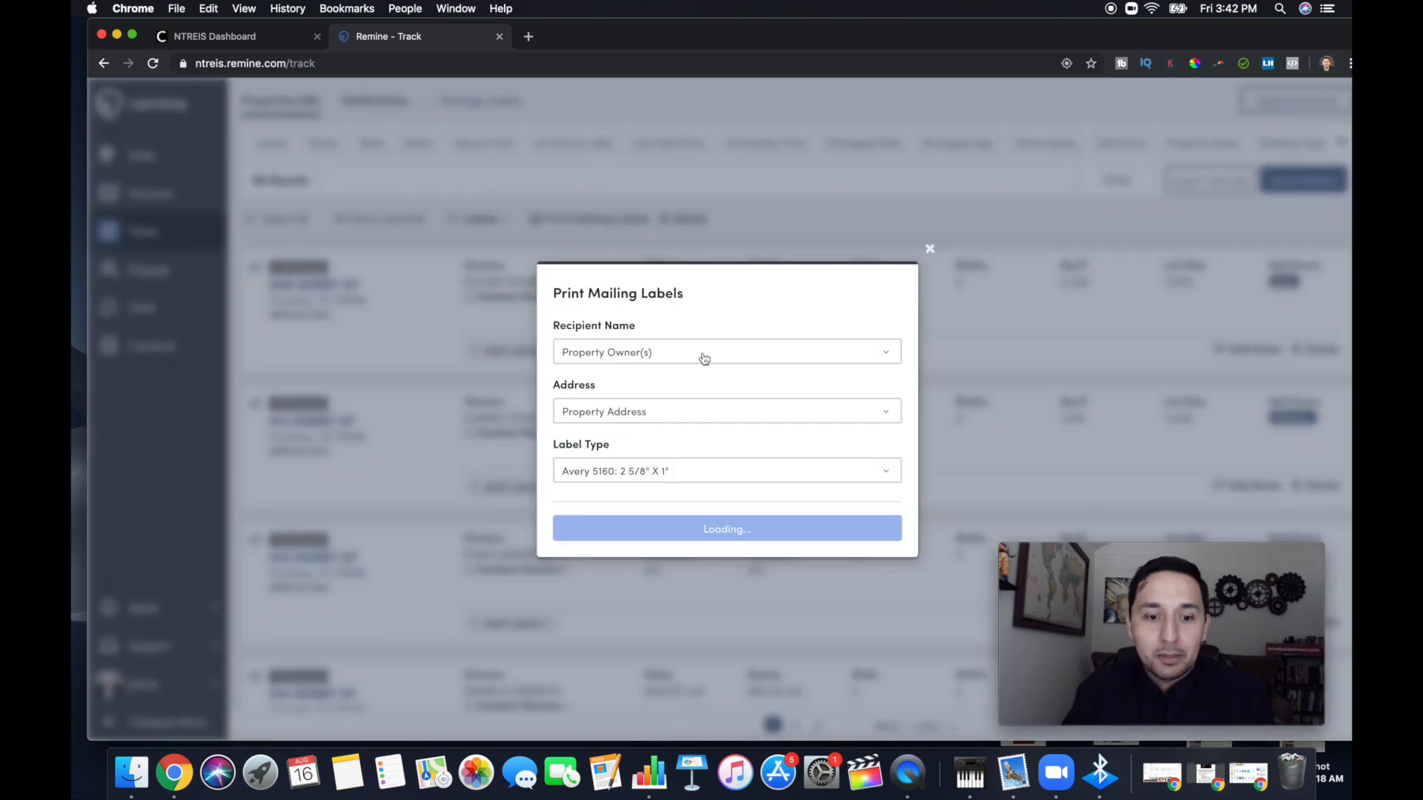
left_click(673, 472)
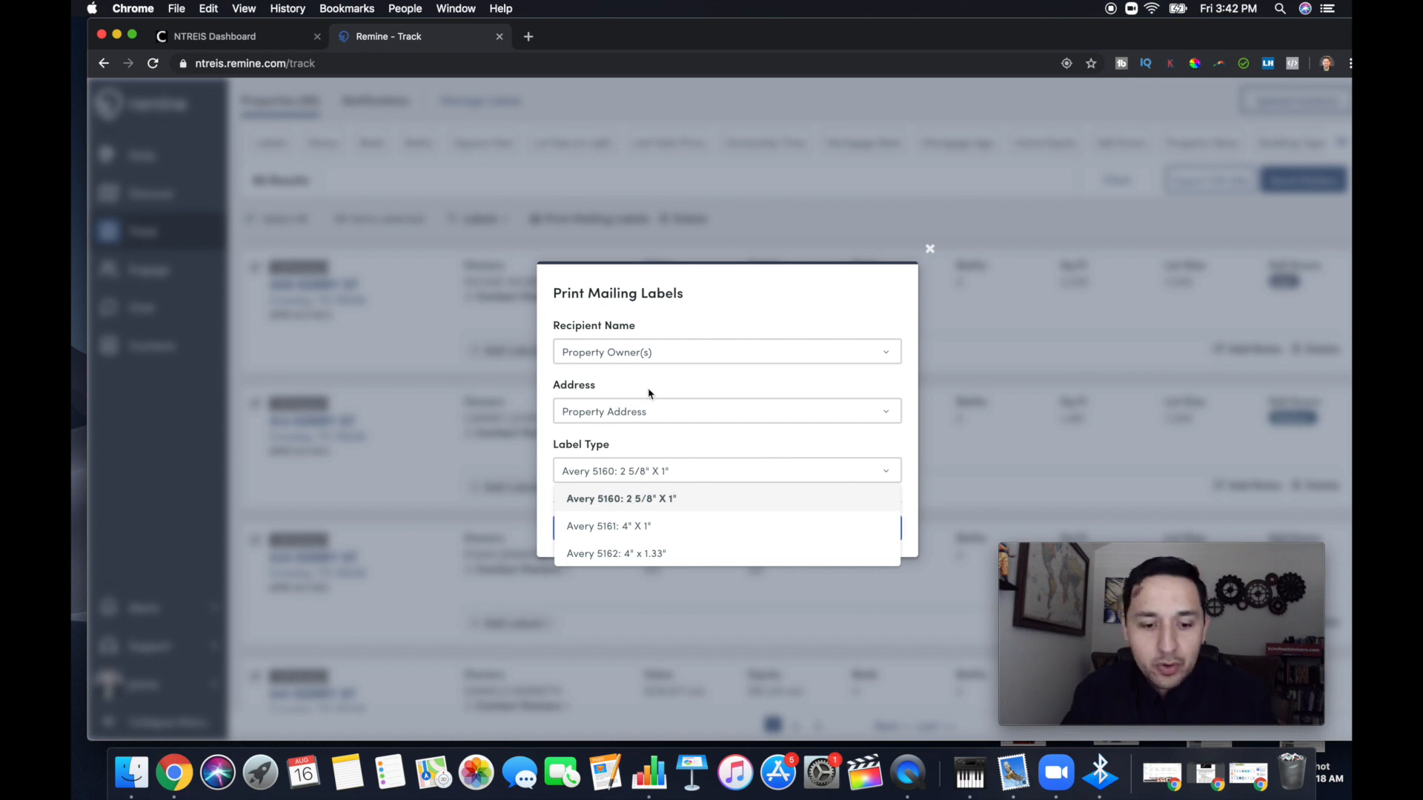
left_click(702, 381)
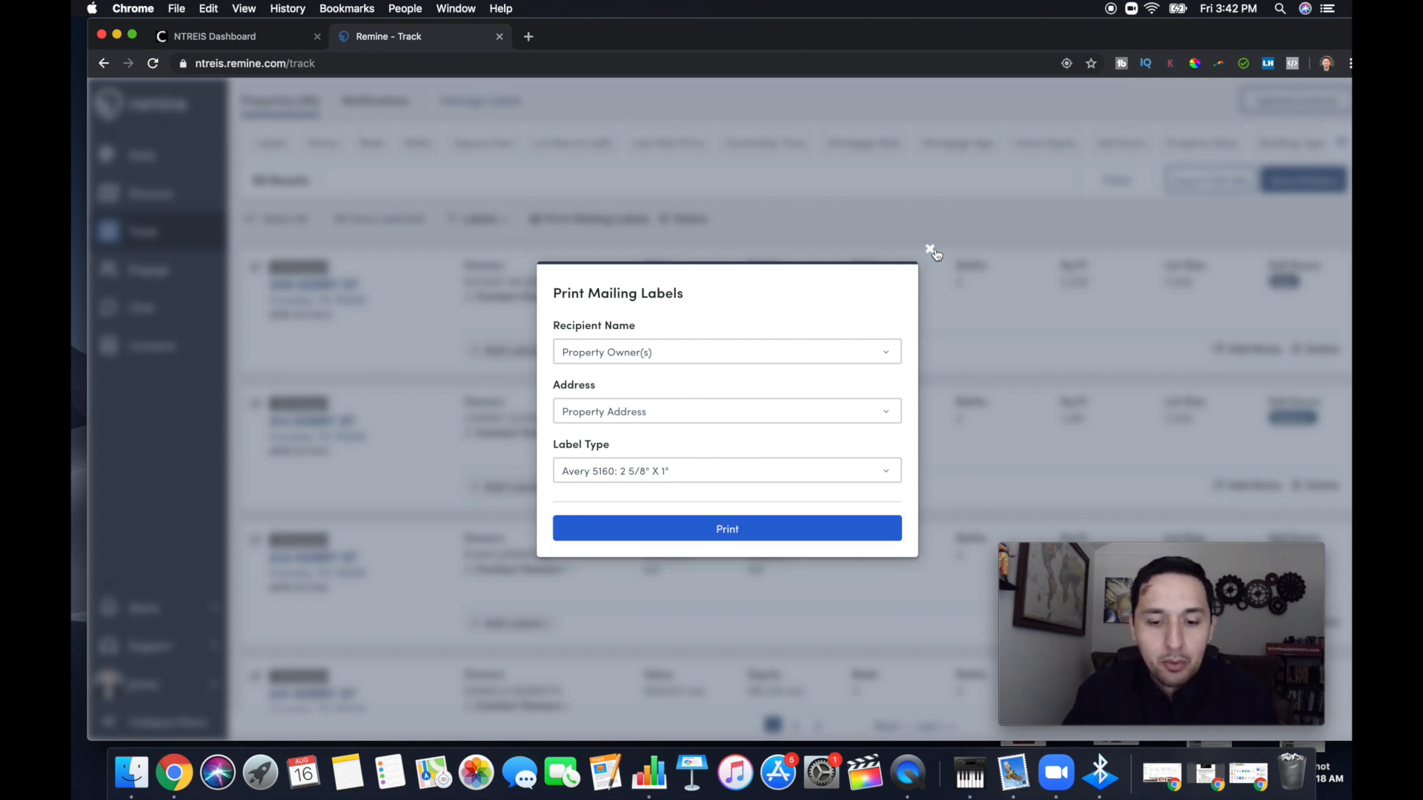
left_click(930, 249)
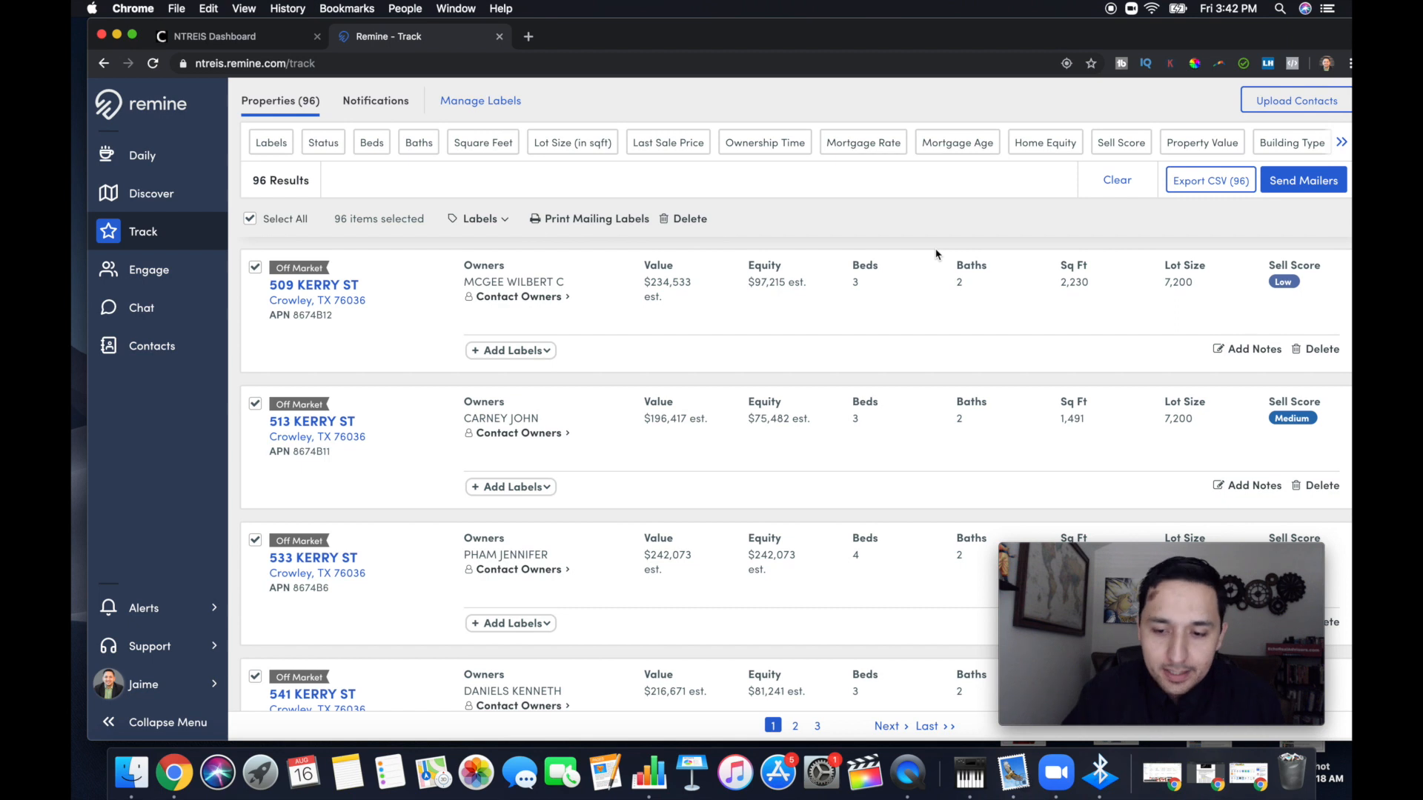
Create a postcard mailer campaign named CRESSPR-5-10Yrs-OwnOcpd for the selected properties and continue to Rocket Print & Mail
left_click(1273, 188)
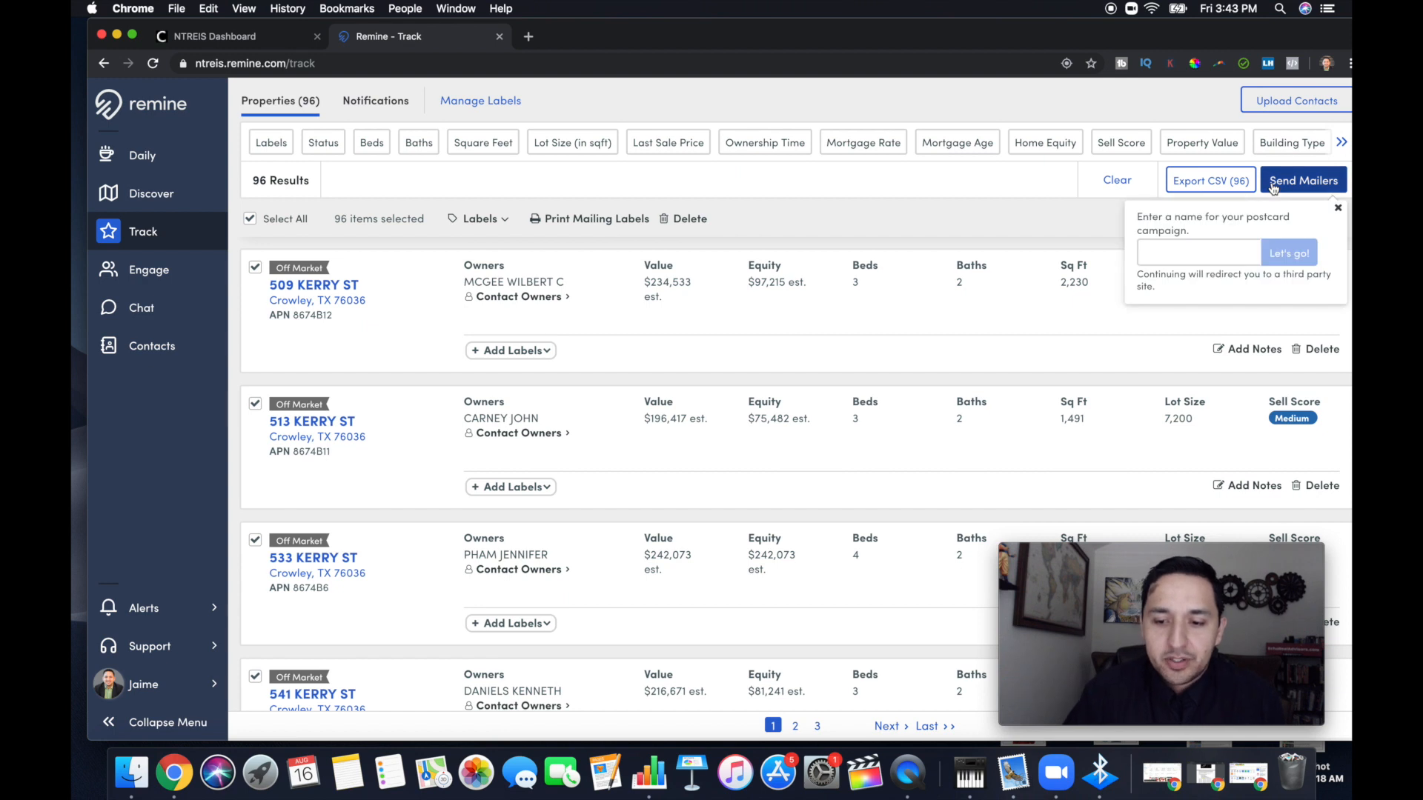
left_click(1194, 258)
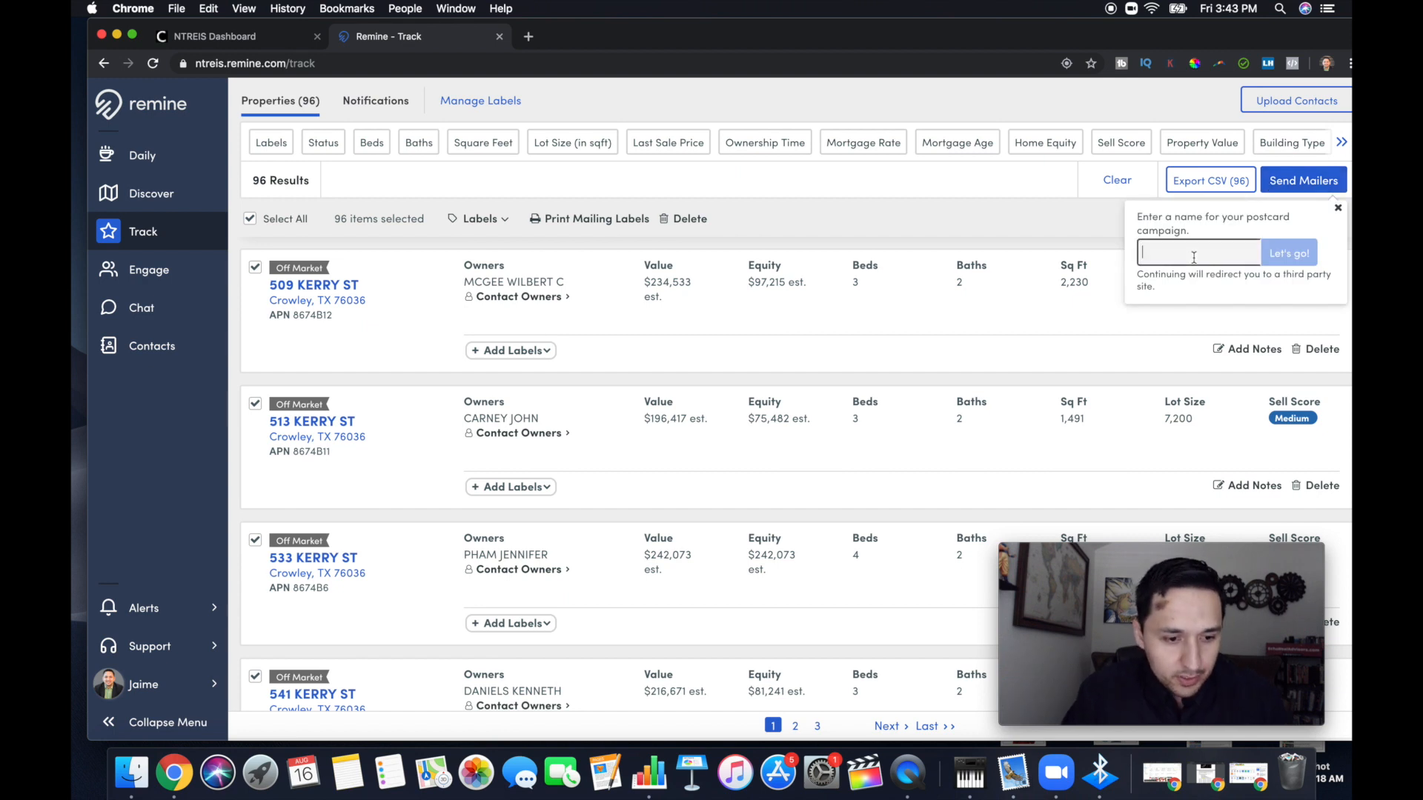
type("CRE")
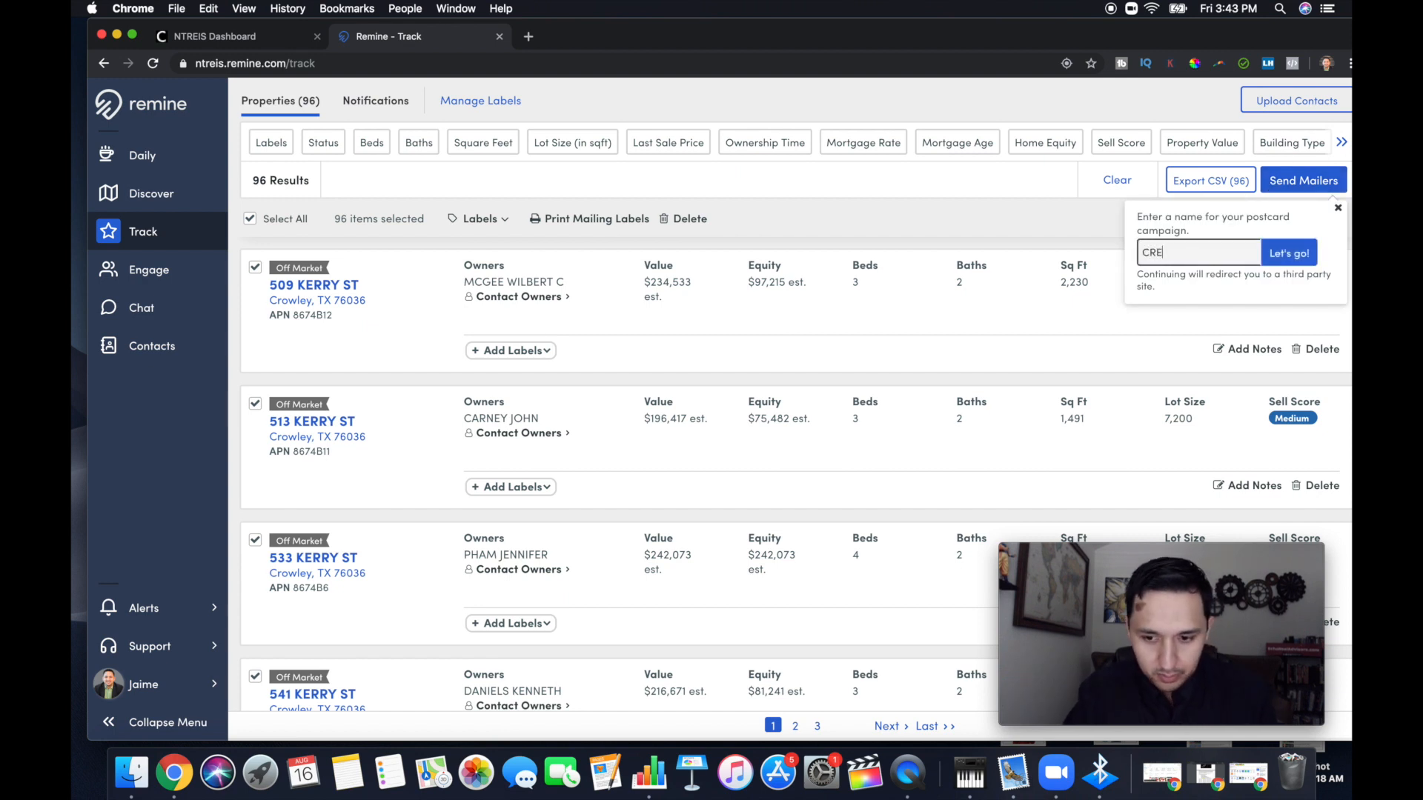
type("SSPr")
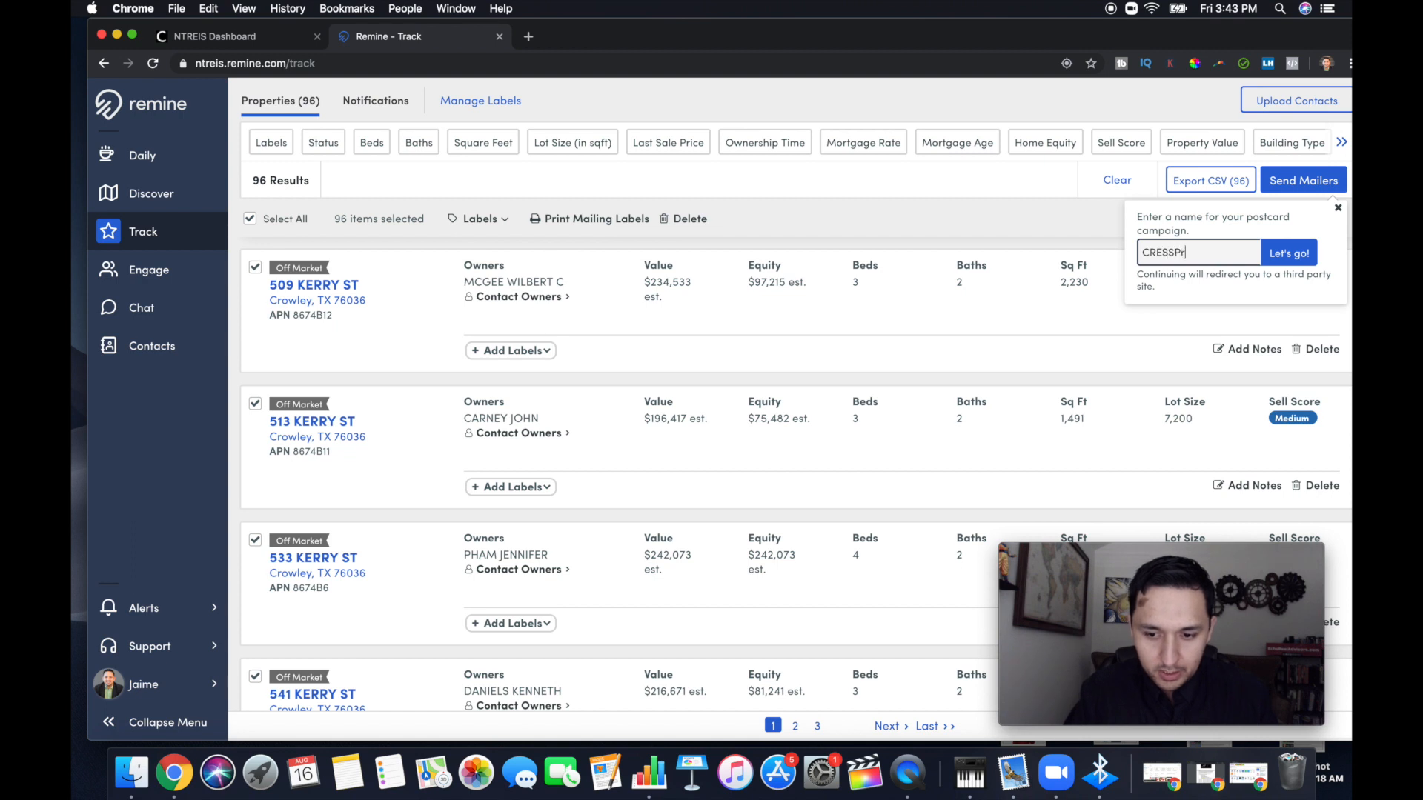
key("BackSpace")
type("R-")
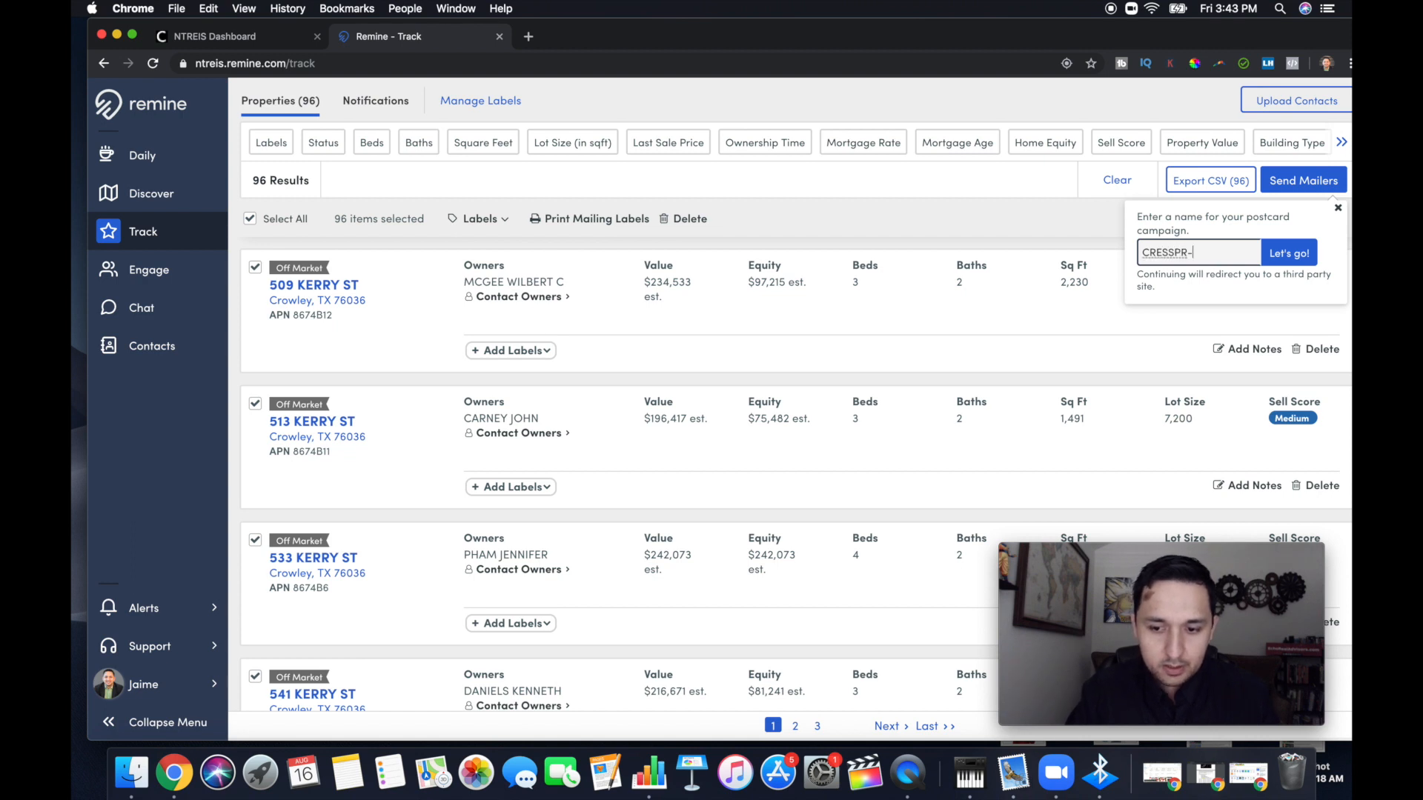
type("50")
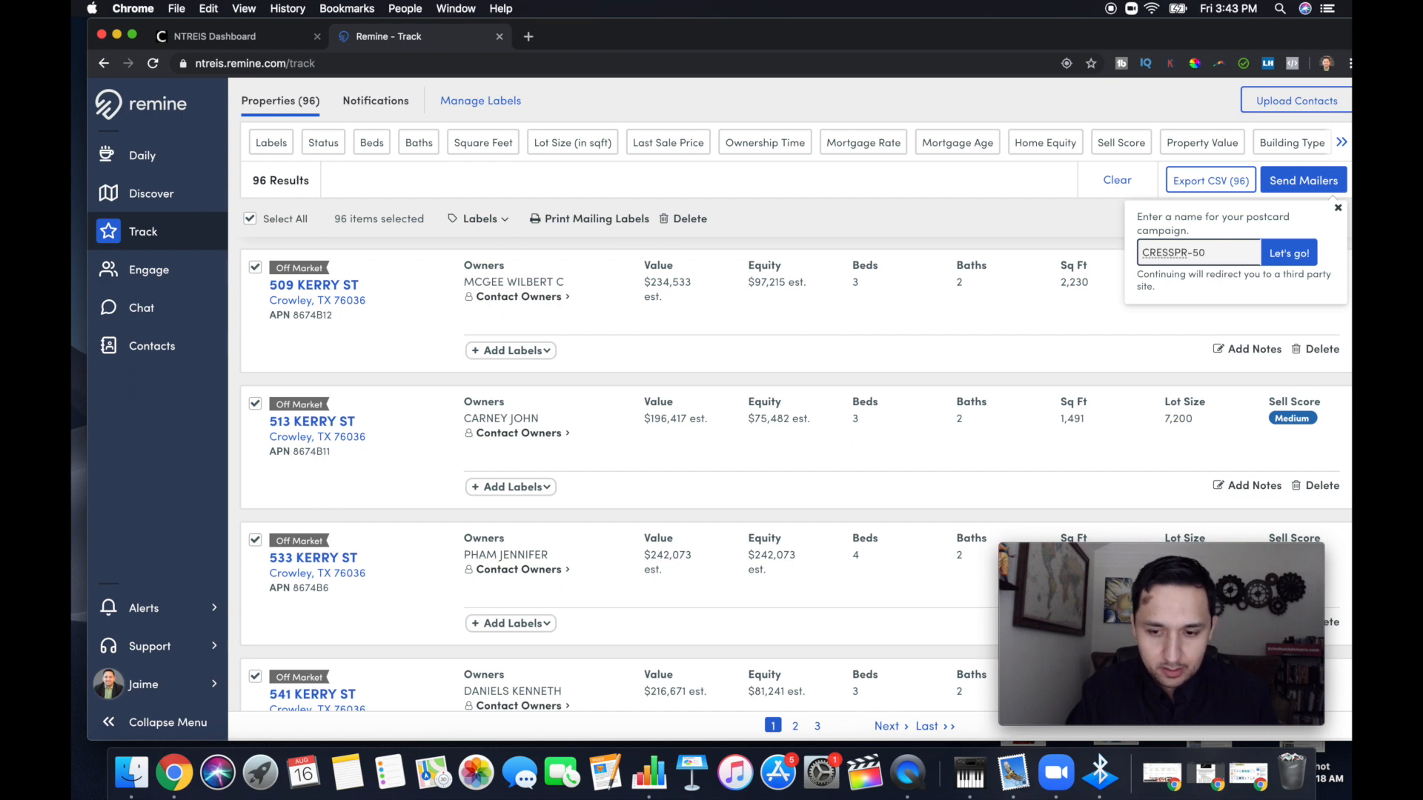
key("BackSpace")
type("-")
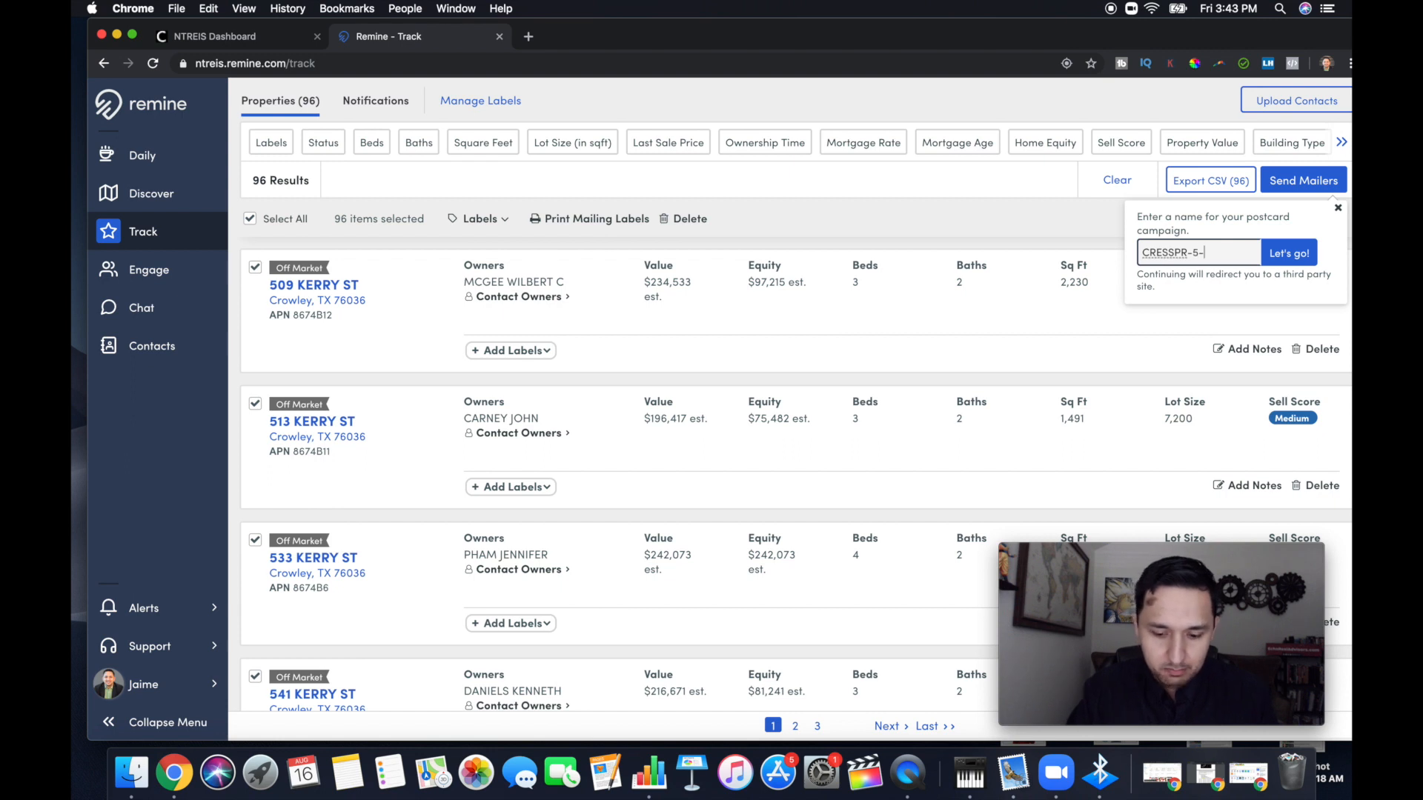
type("10Yrs")
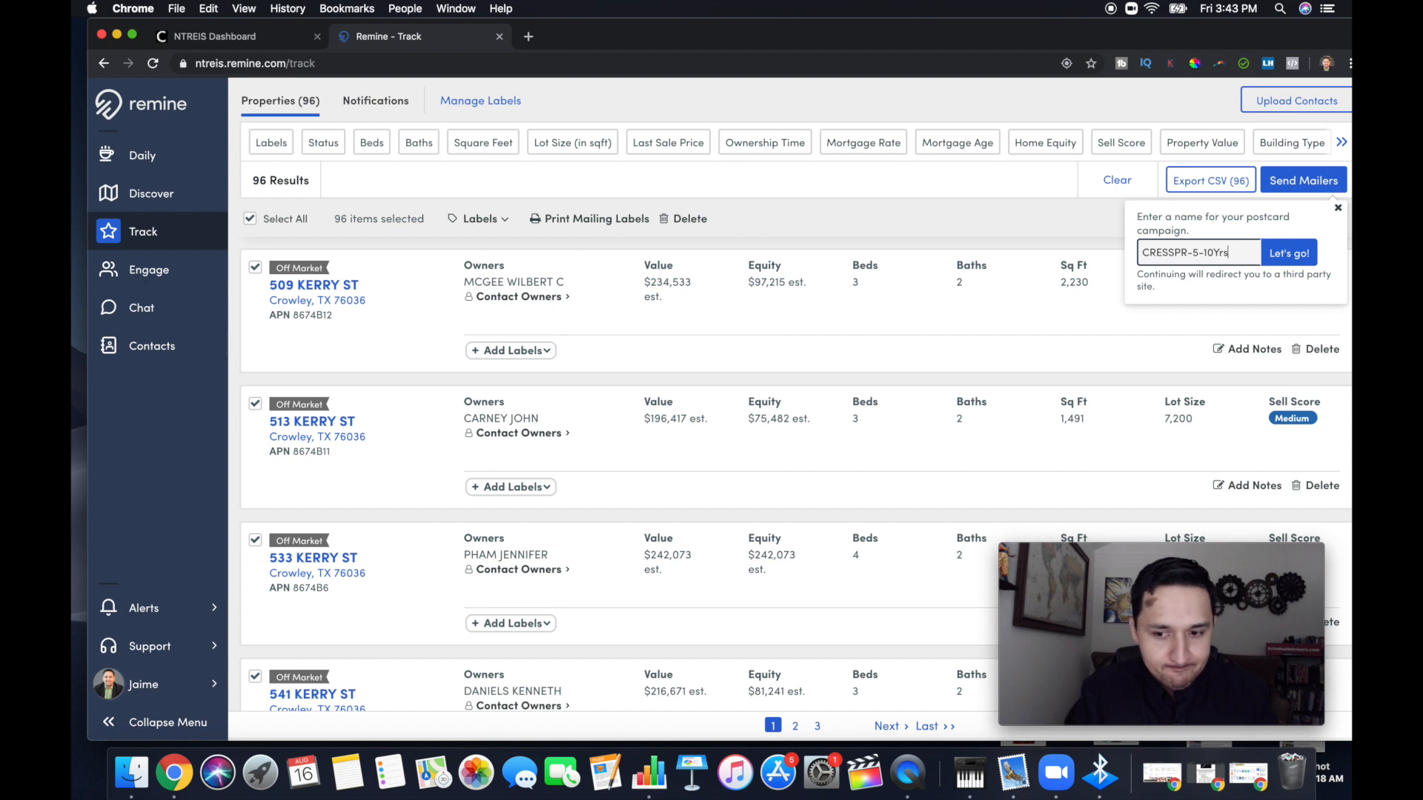
type("-Ow")
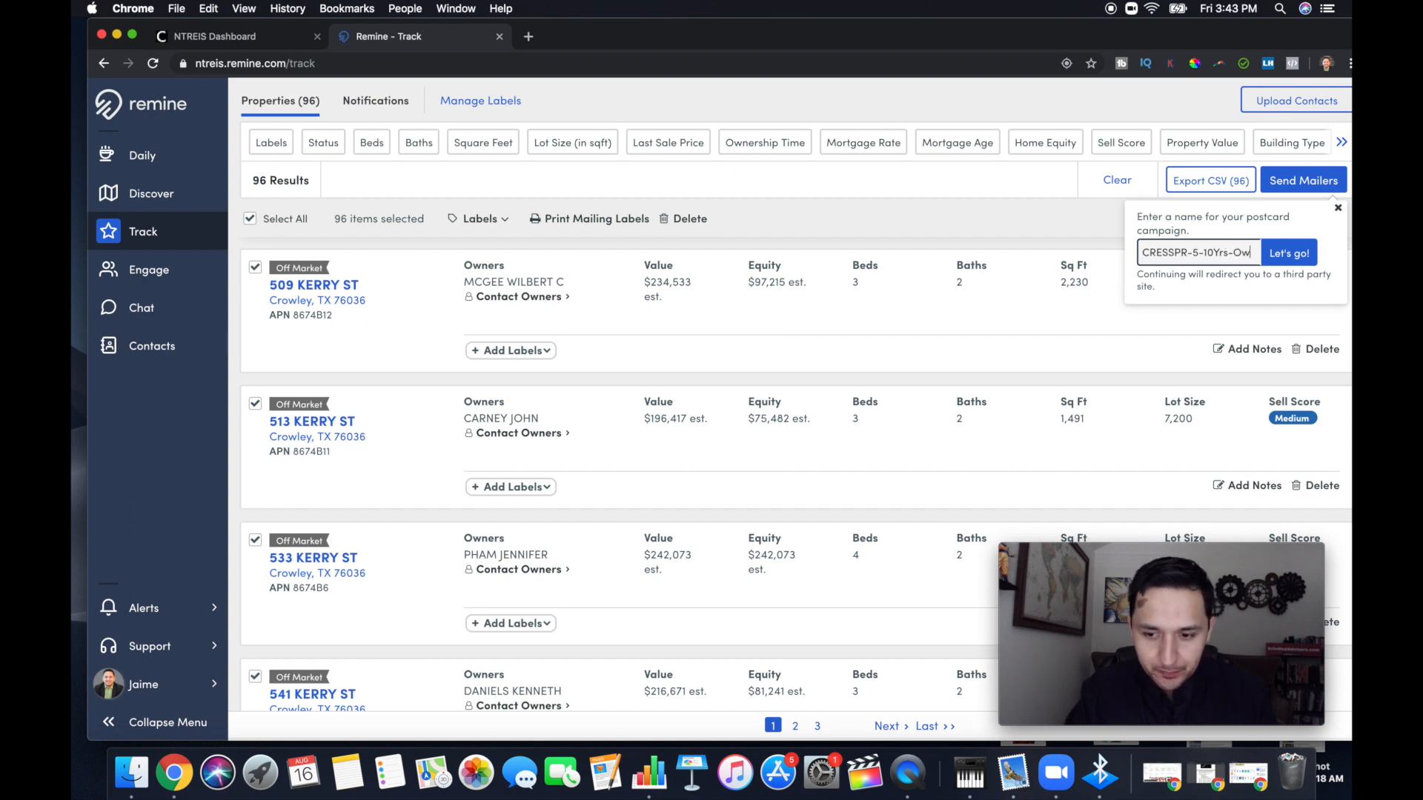
type("nOc")
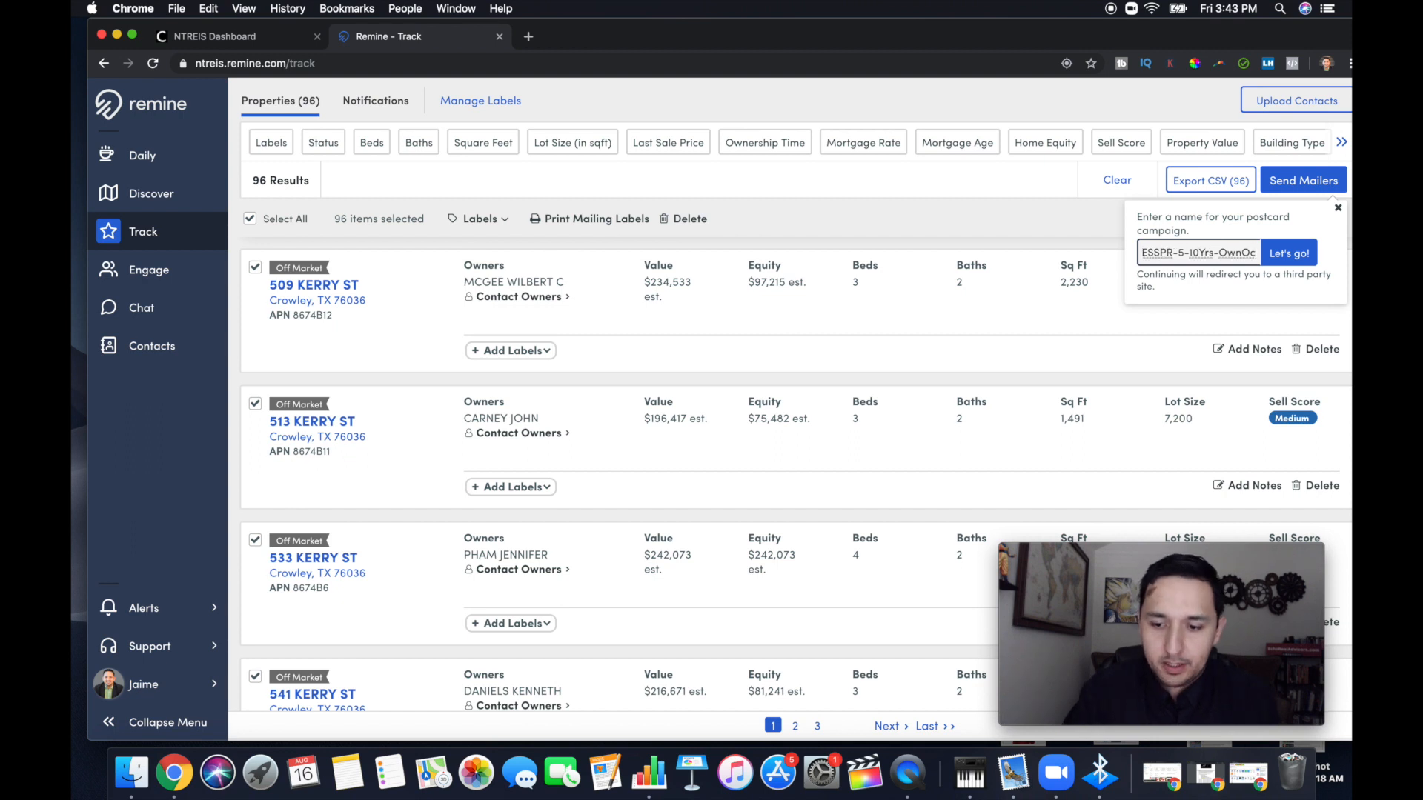
type("pd")
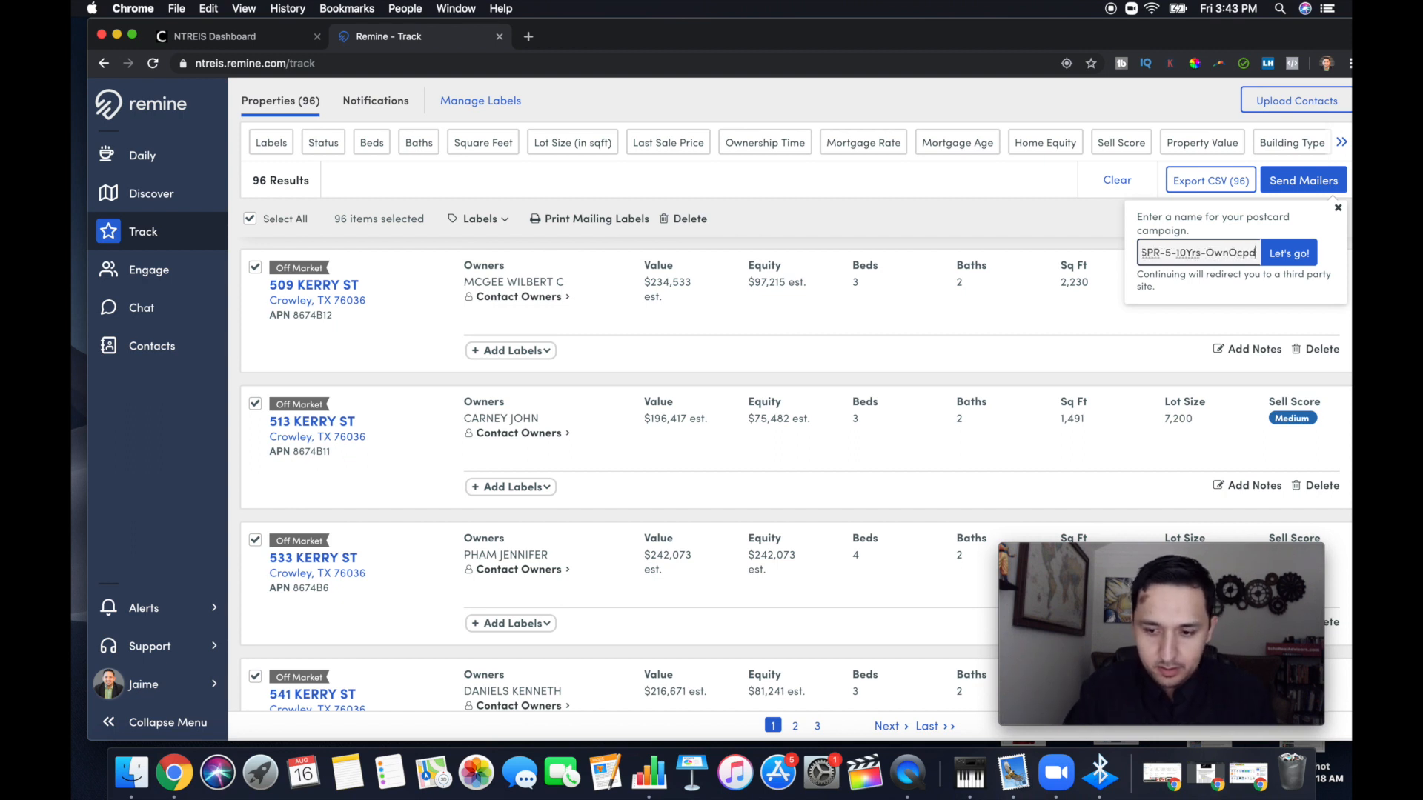
left_click(1288, 254)
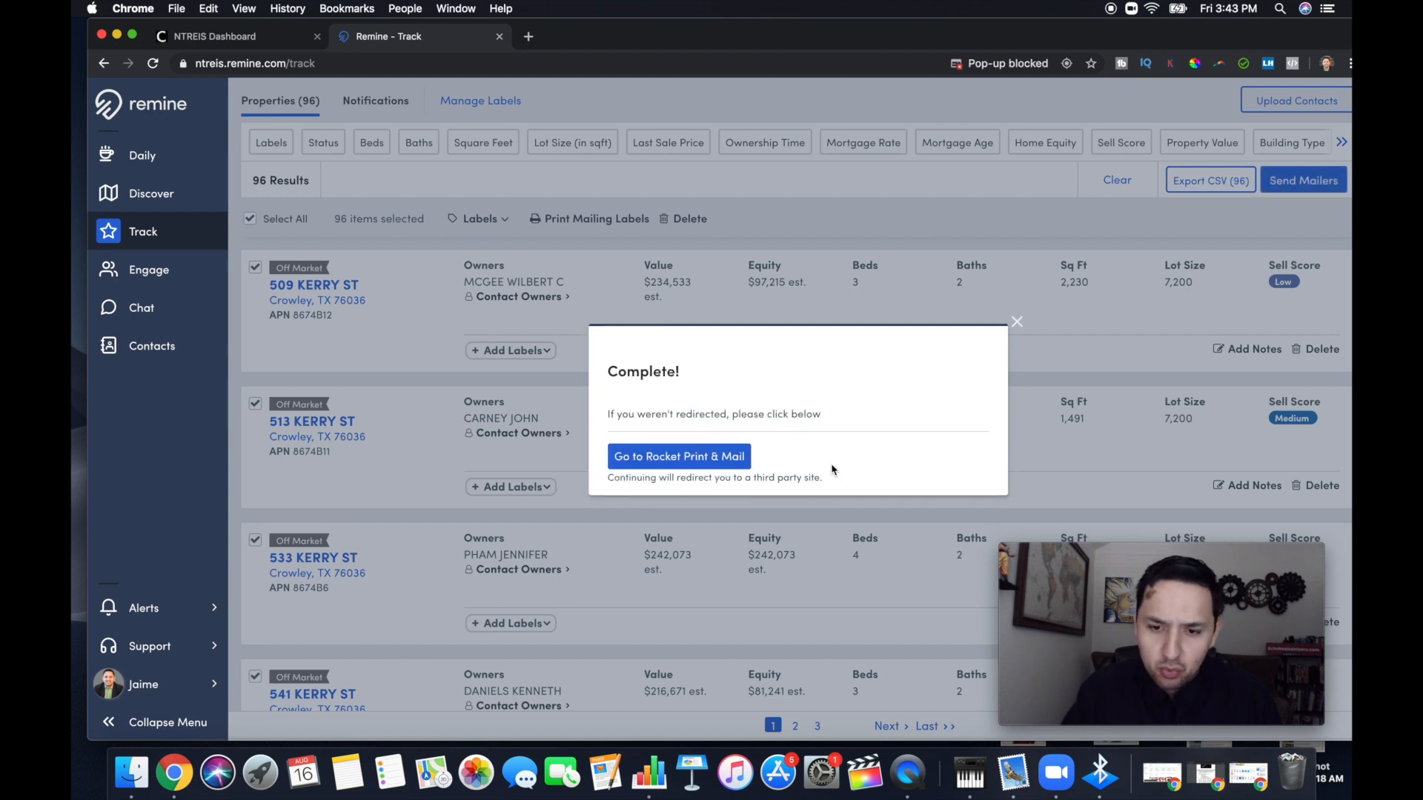
left_click(729, 464)
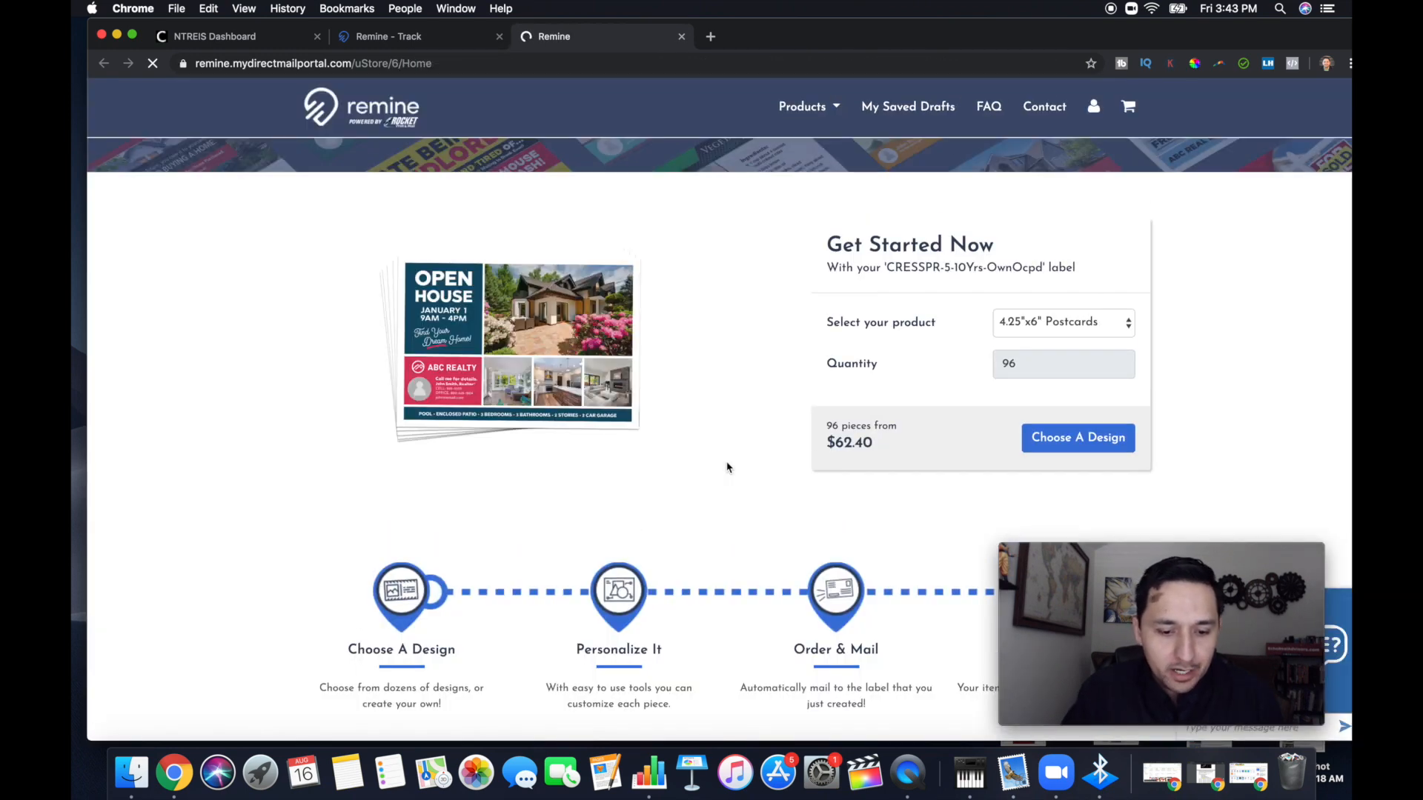
Examine the direct mail products and the ordering stages on the mail portal's home page
scroll(727, 466, "down", 10)
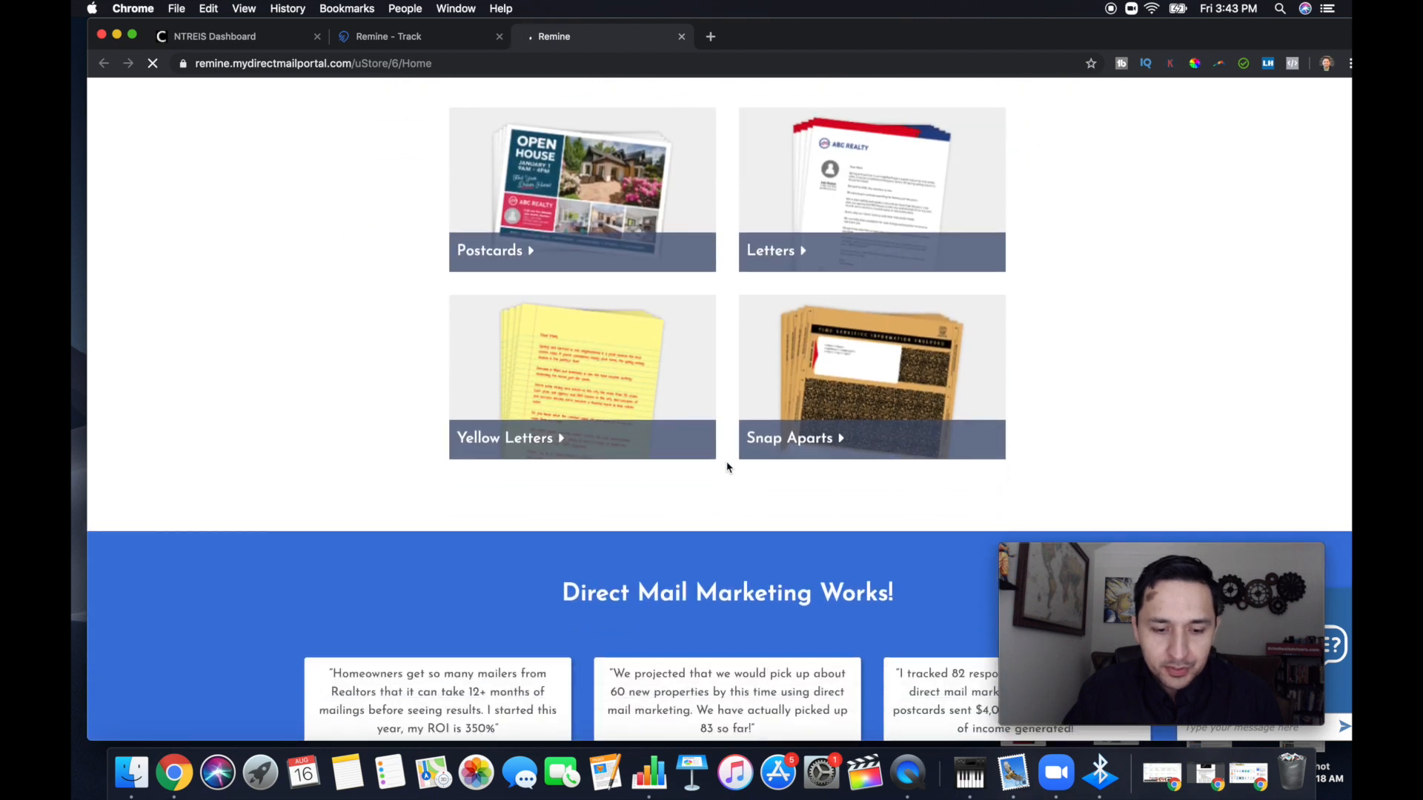
scroll(727, 467, "down", 4)
scroll(724, 463, "up", 5)
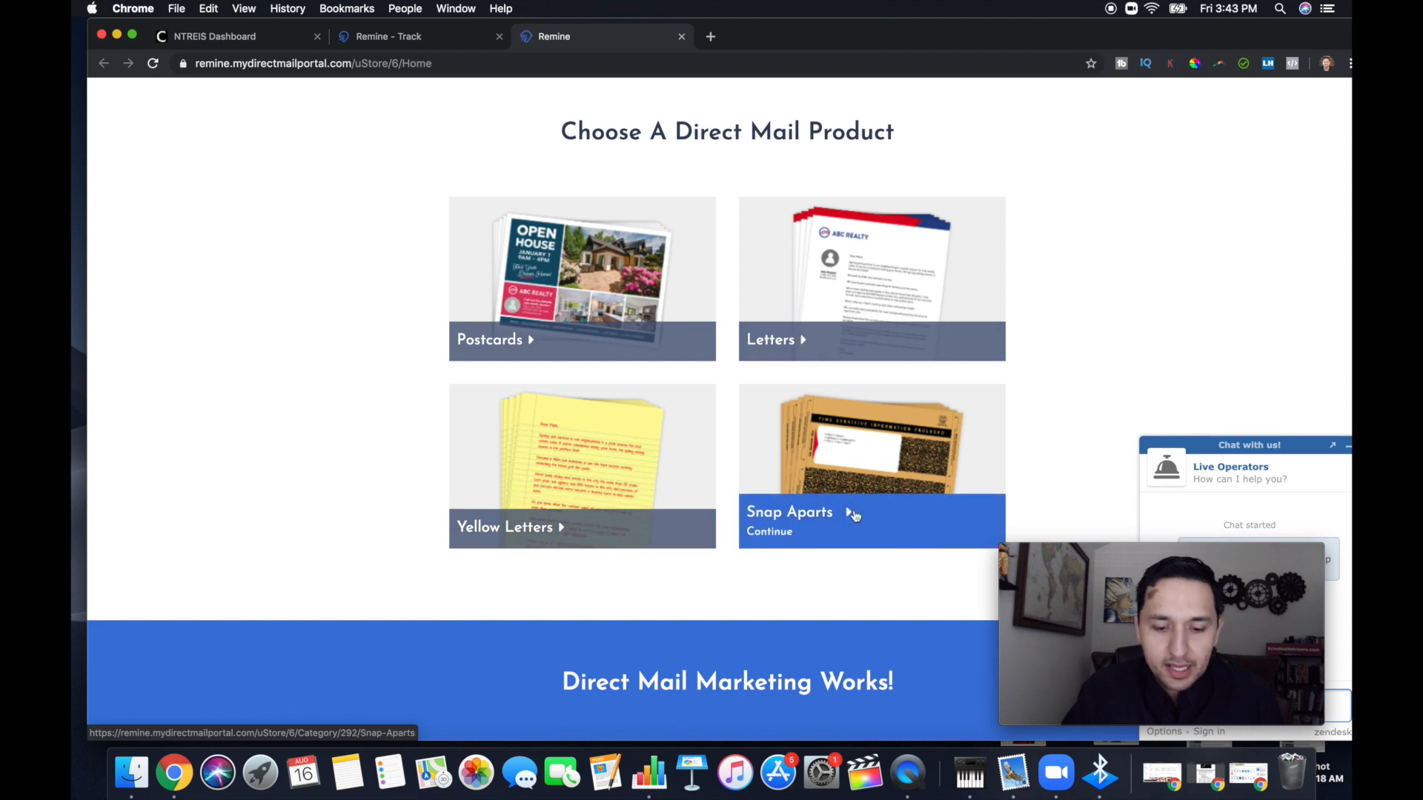
scroll(815, 330, "up", 10)
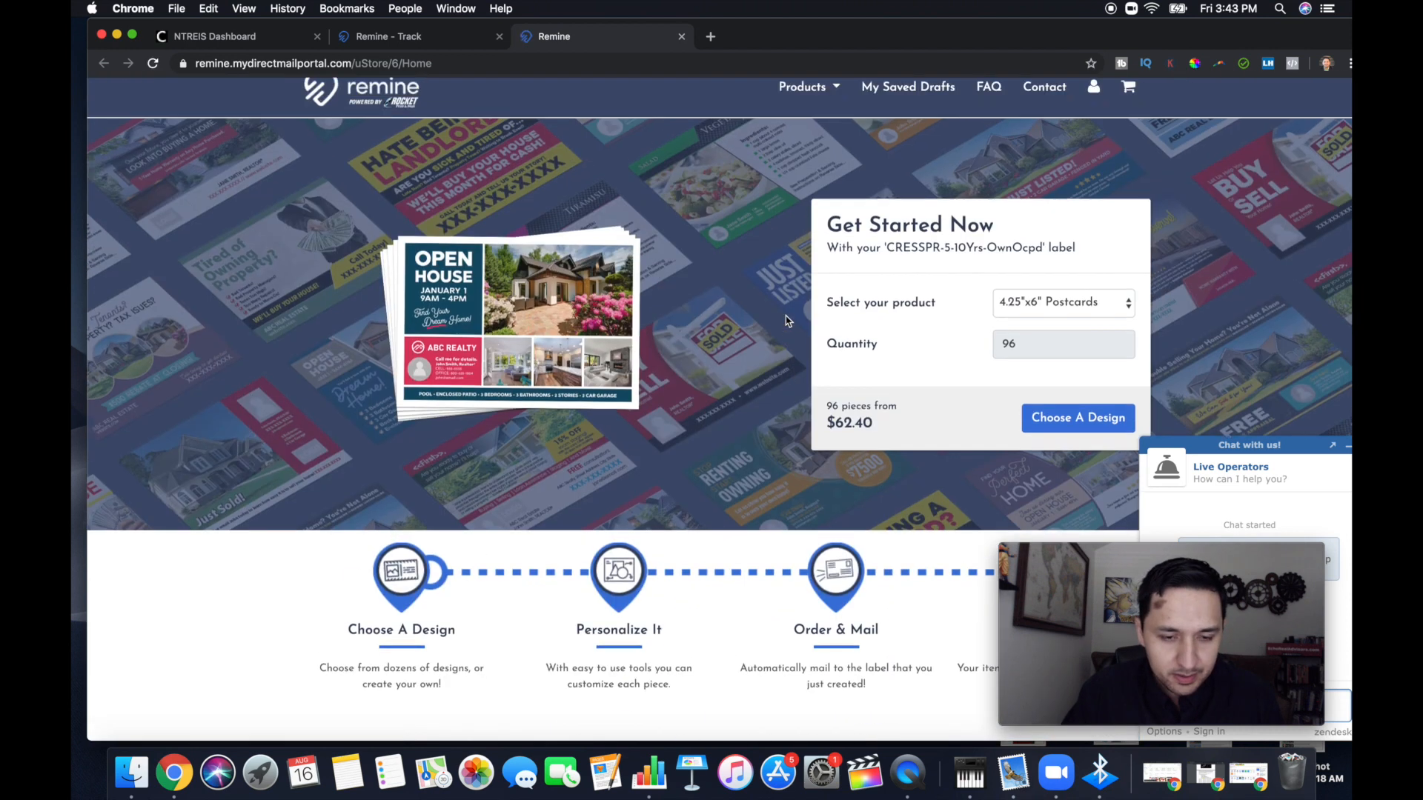
scroll(787, 321, "down", 10)
scroll(838, 420, "up", 6)
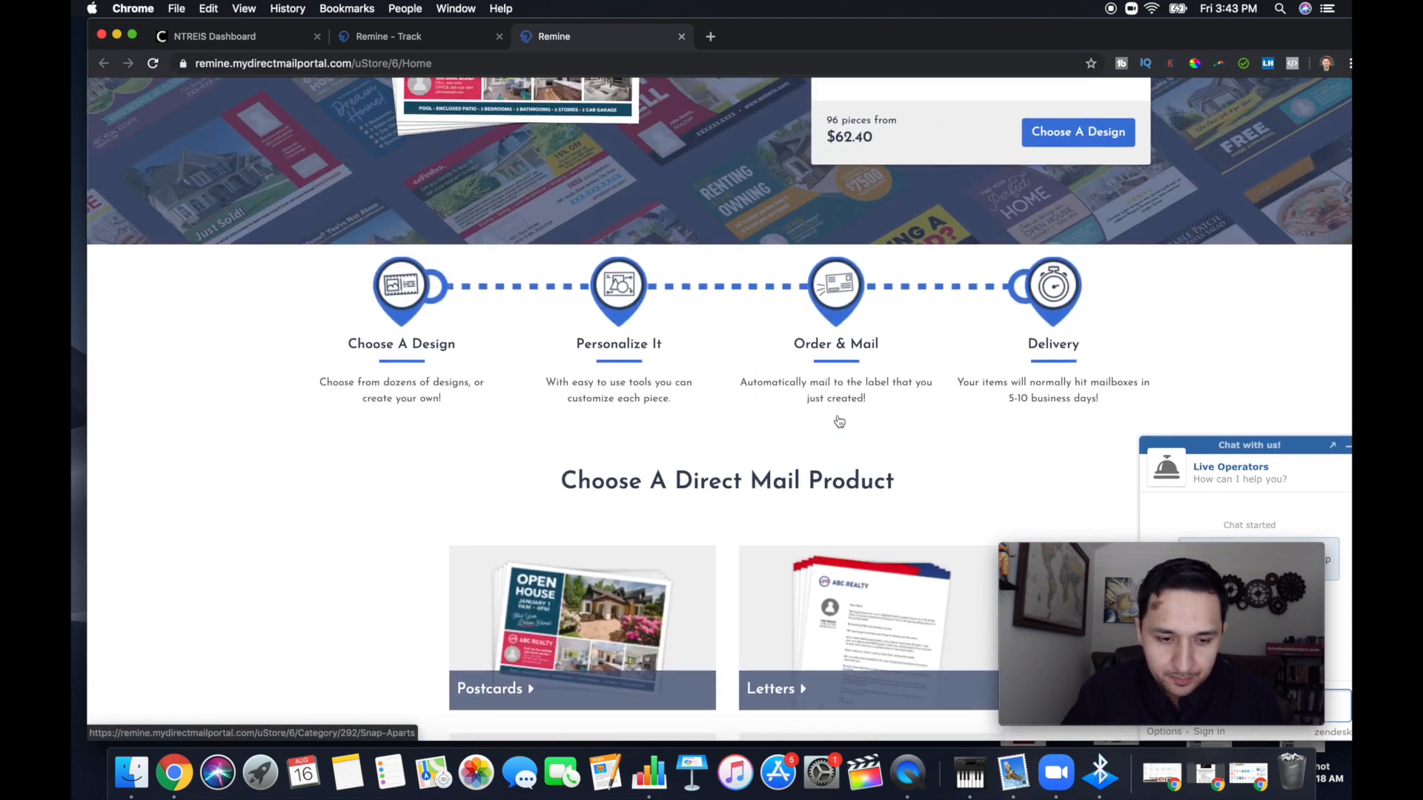
scroll(839, 421, "up", 5)
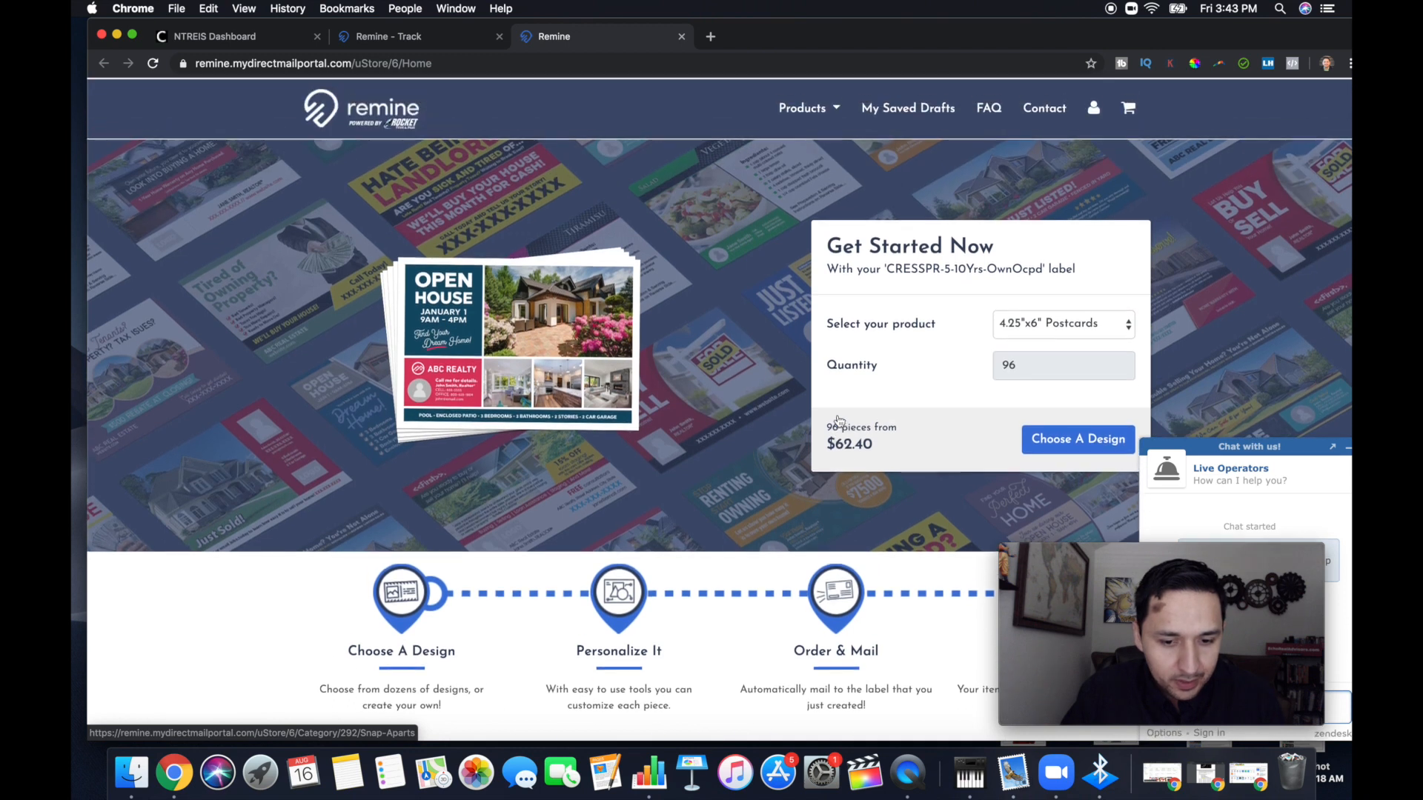
Choose 4.25"x6" Postcards as the campaign's product and proceed to the postcard design categories
left_click(1079, 326)
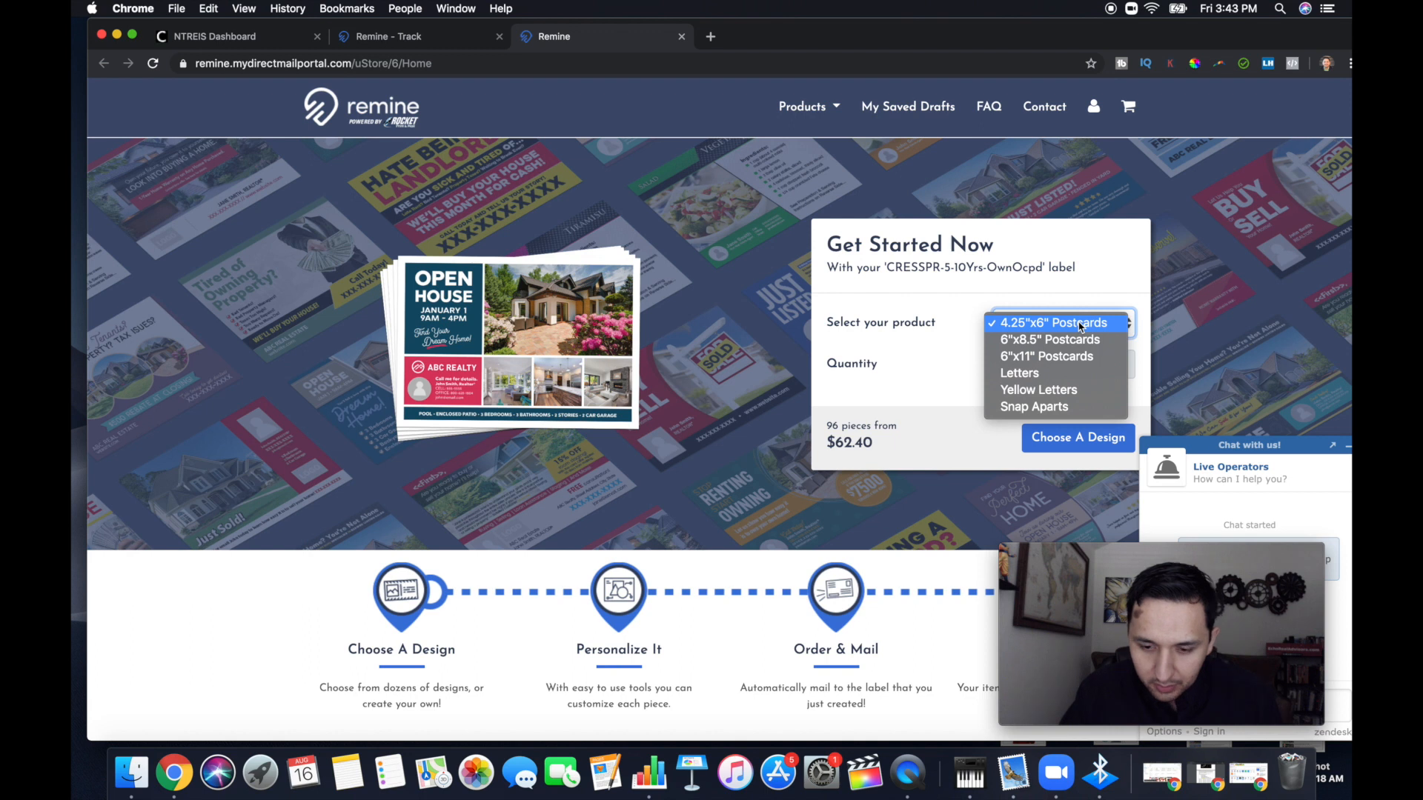
left_click(1080, 326)
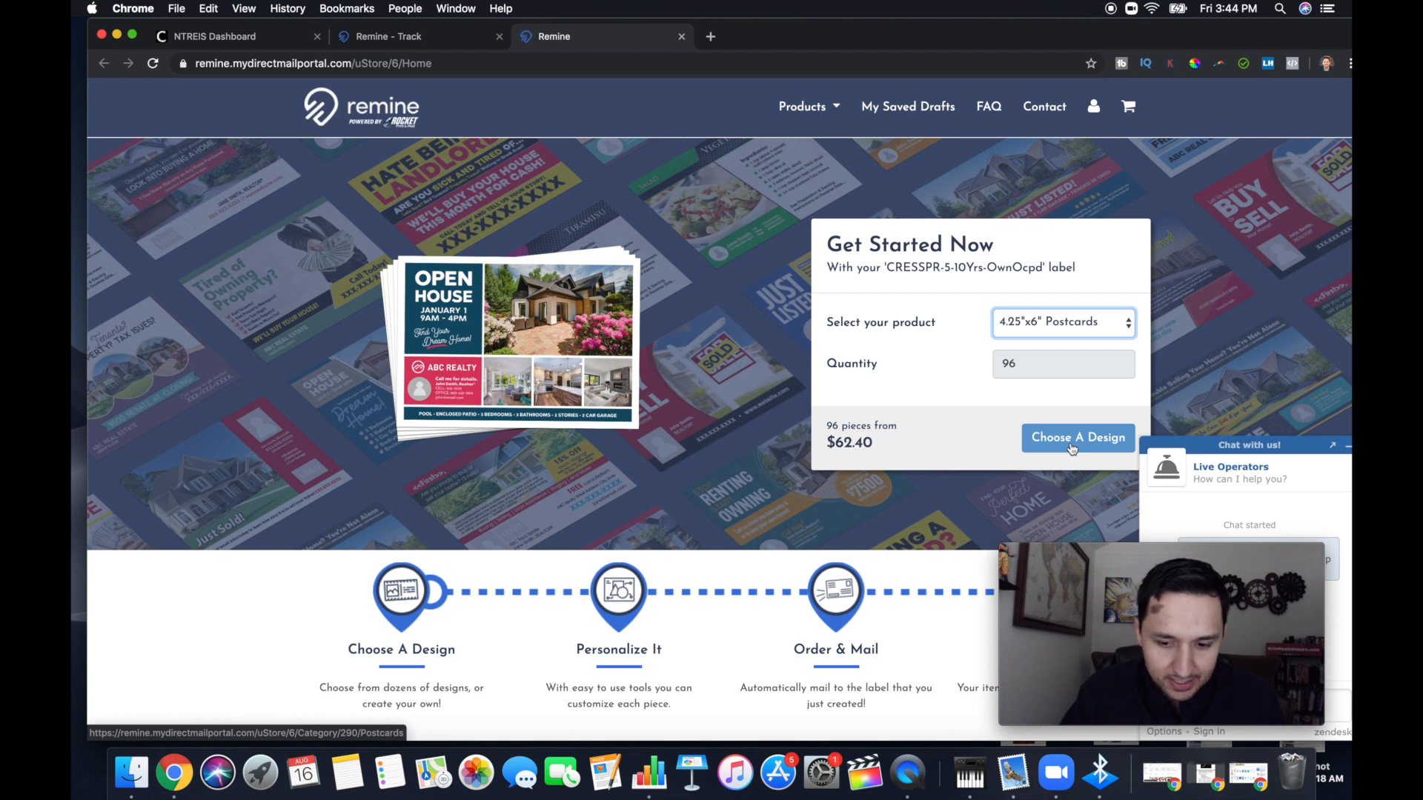
scroll(730, 493, "down", 10)
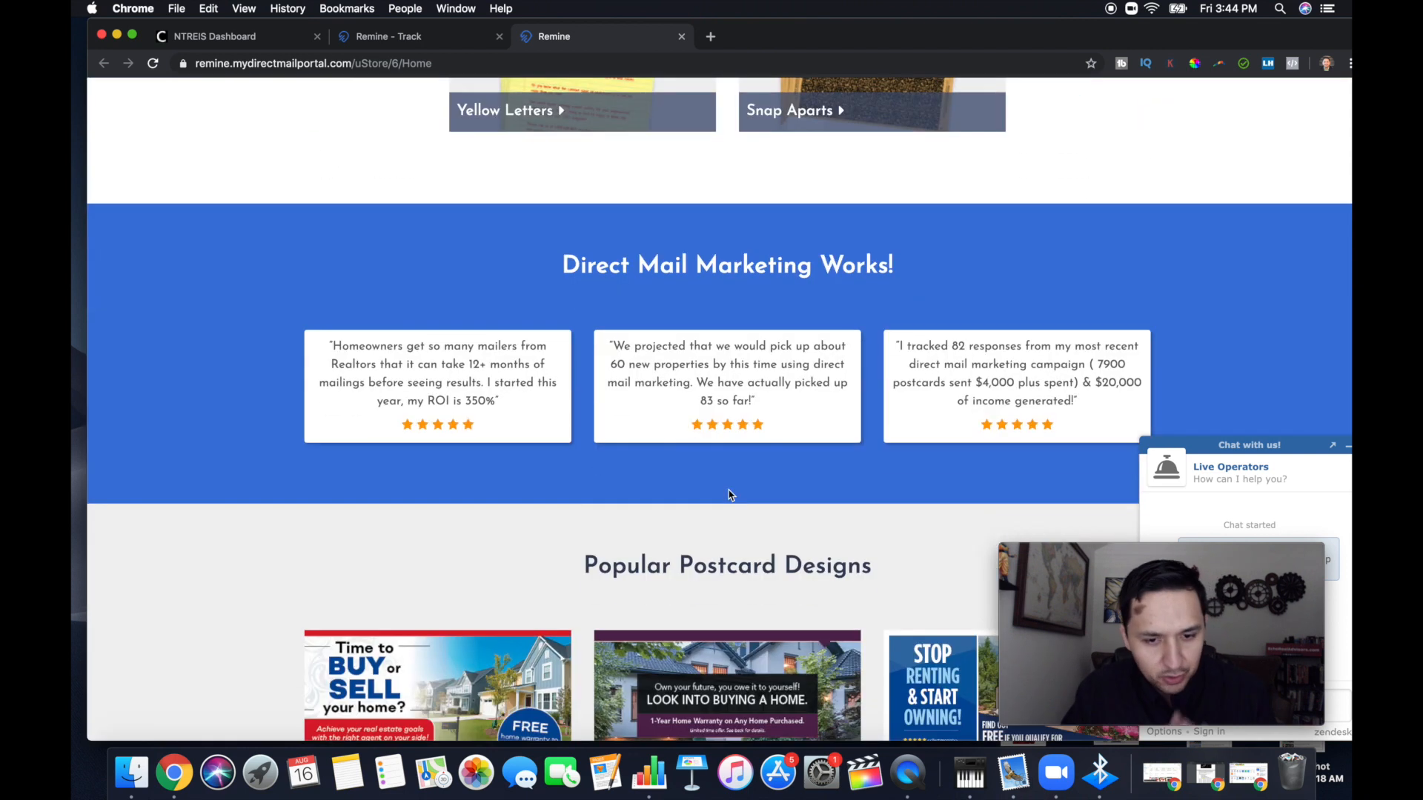
scroll(730, 495, "down", 4)
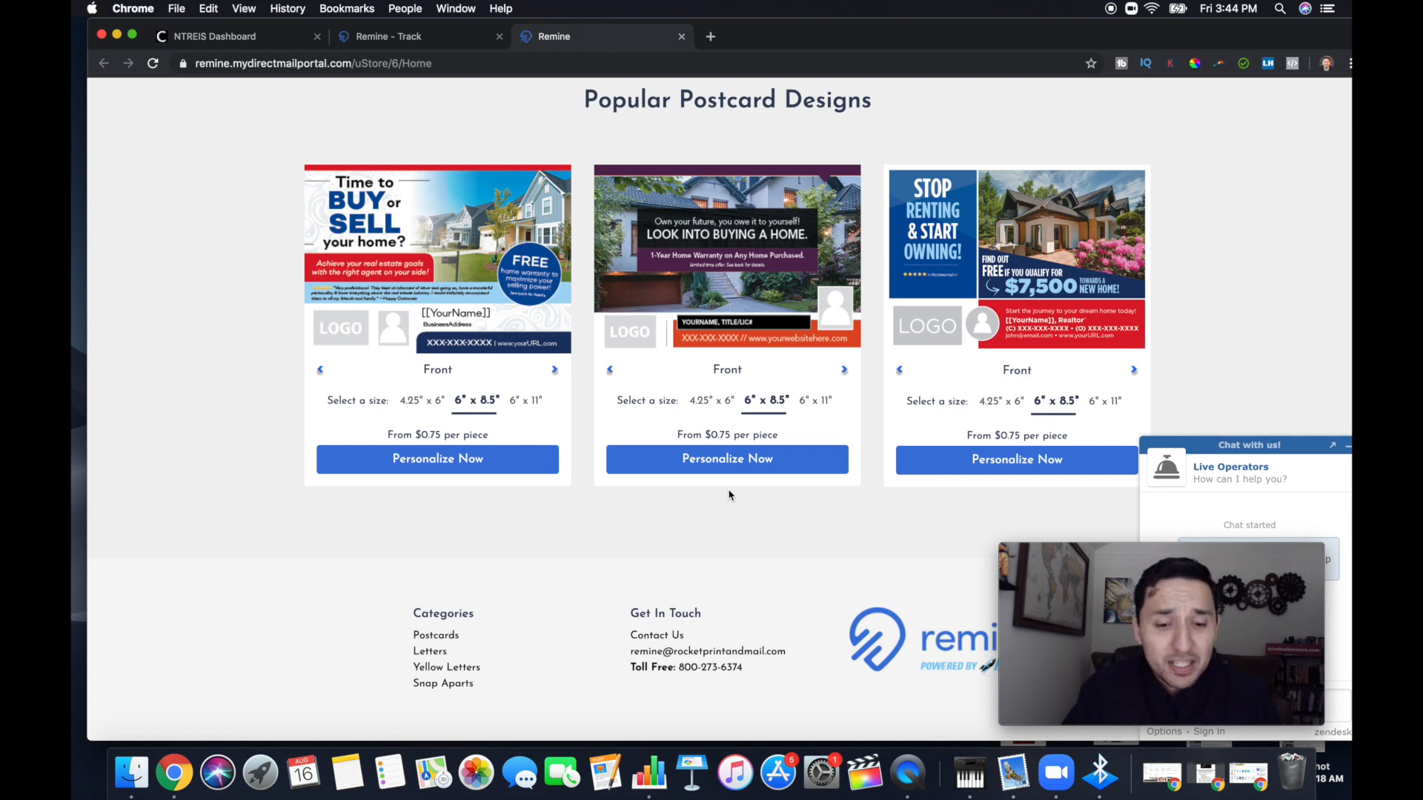
scroll(729, 495, "up", 15)
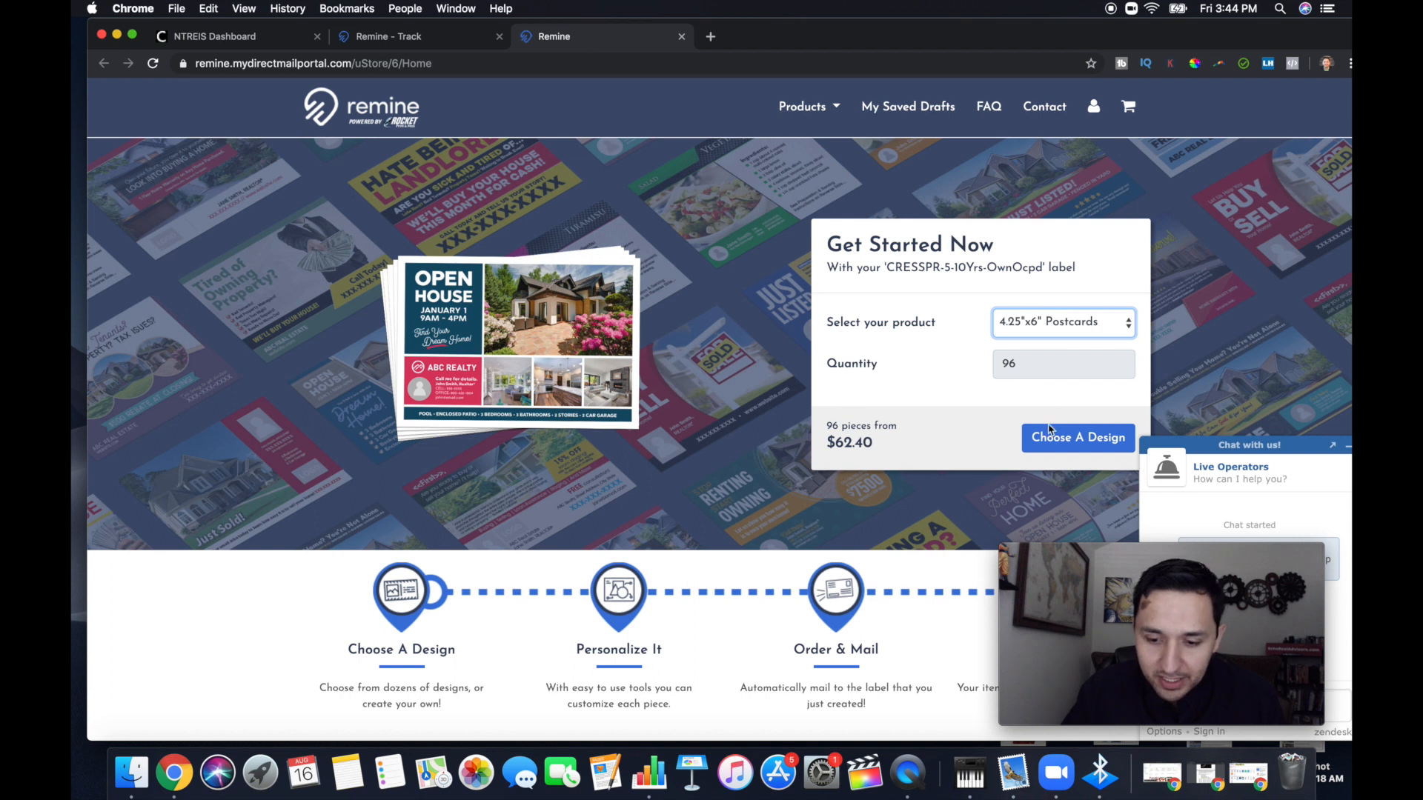
left_click(1048, 444)
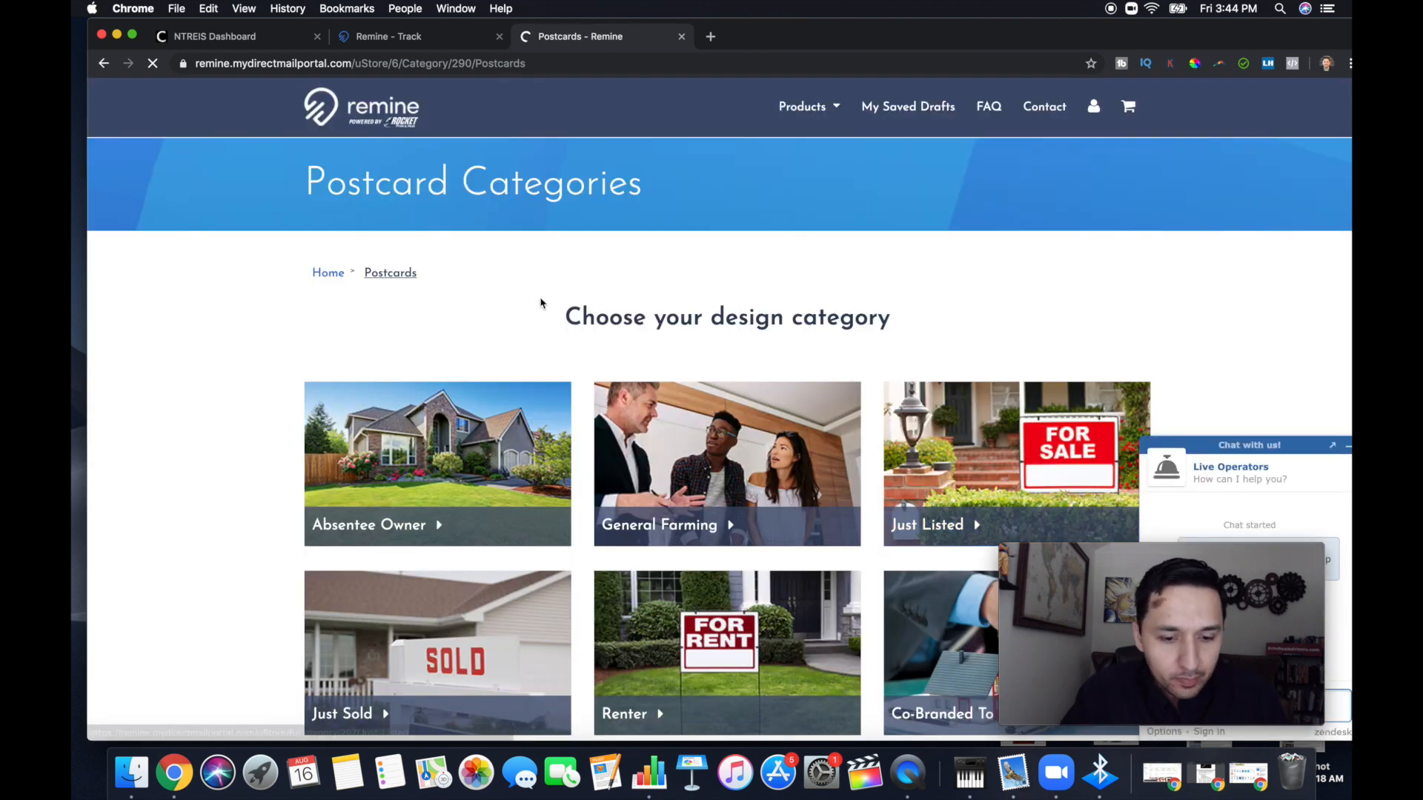
scroll(541, 302, "down", 2)
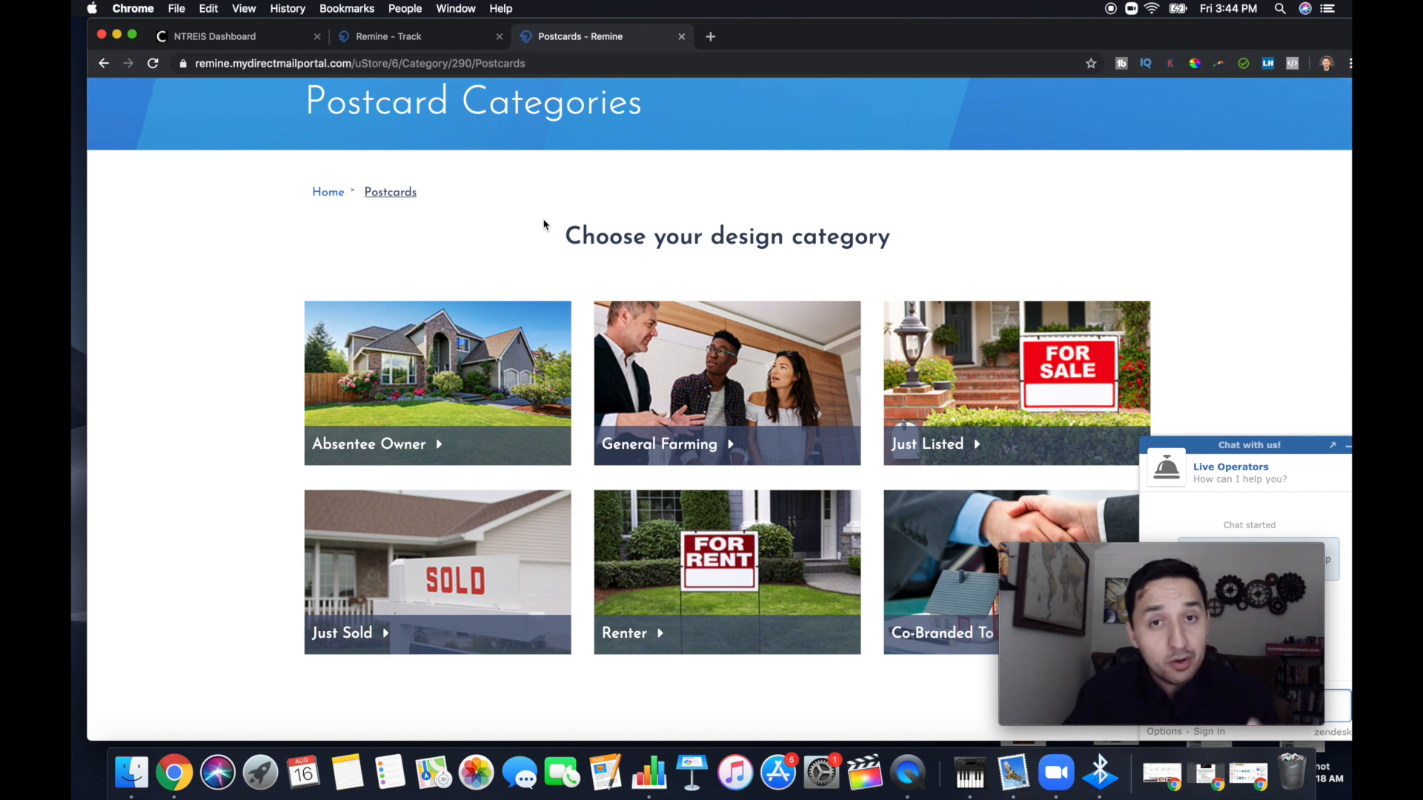
Review the postcard design categories, preview the General Farming designs, and return to the category overview
scroll(543, 225, "down", 1)
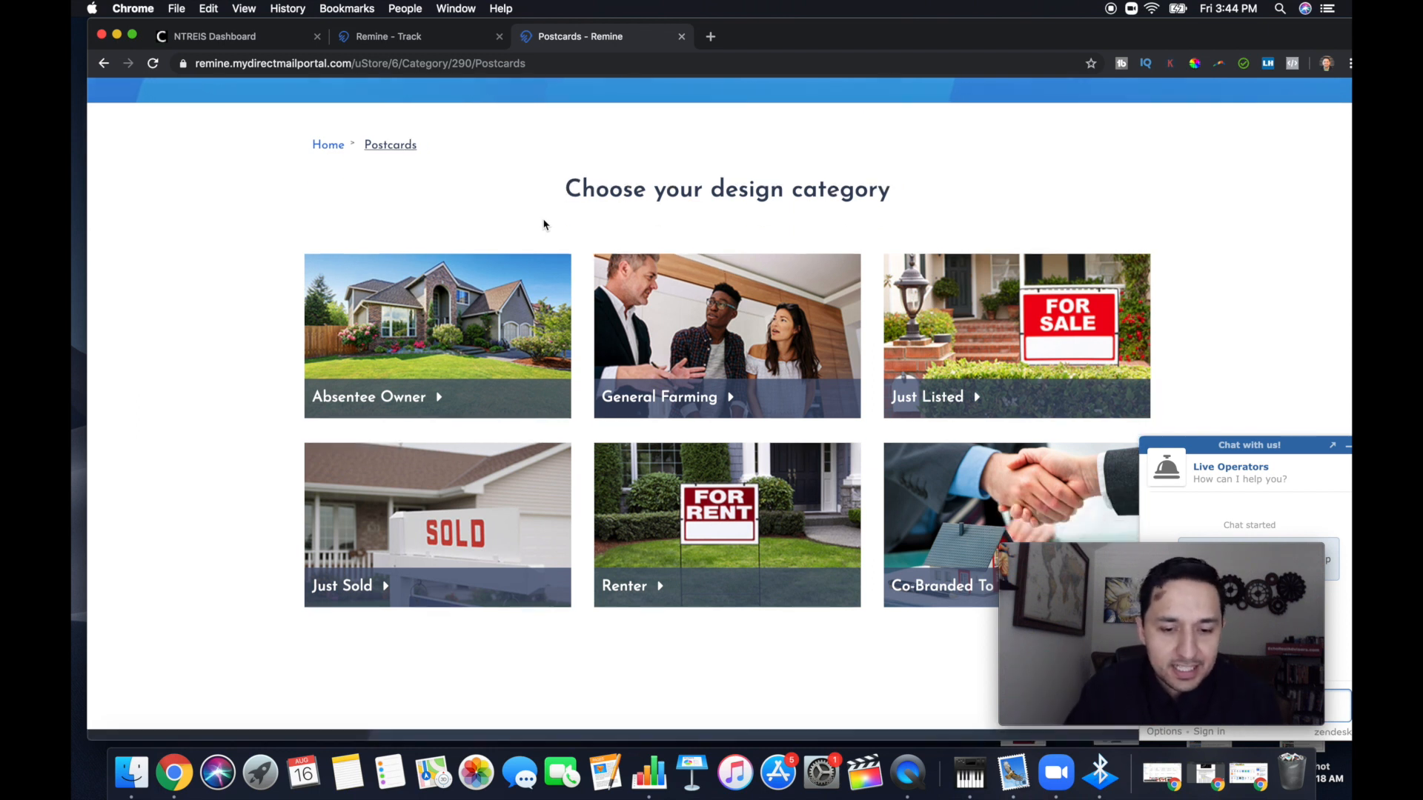
scroll(544, 225, "down", 1)
scroll(379, 354, "down", 1)
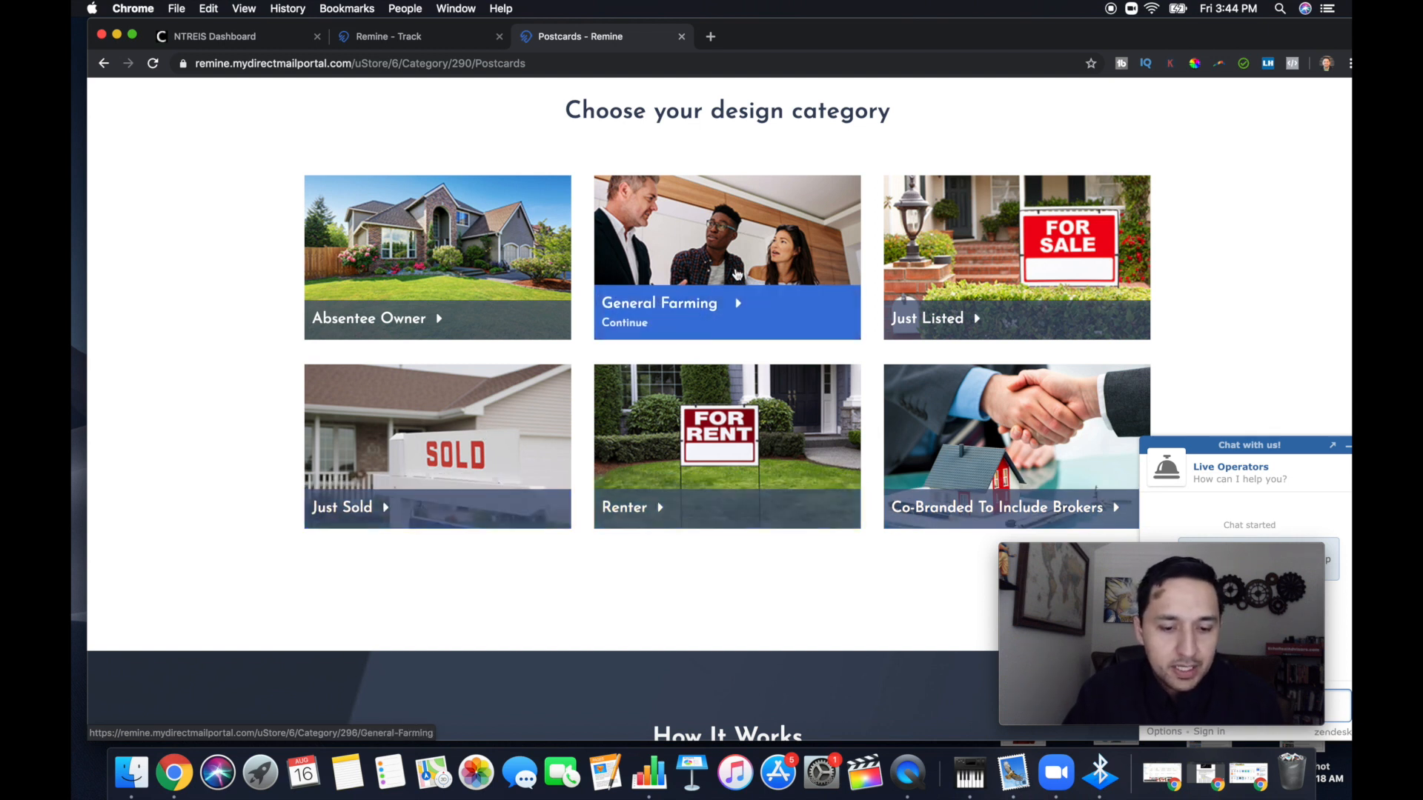
left_click(665, 310)
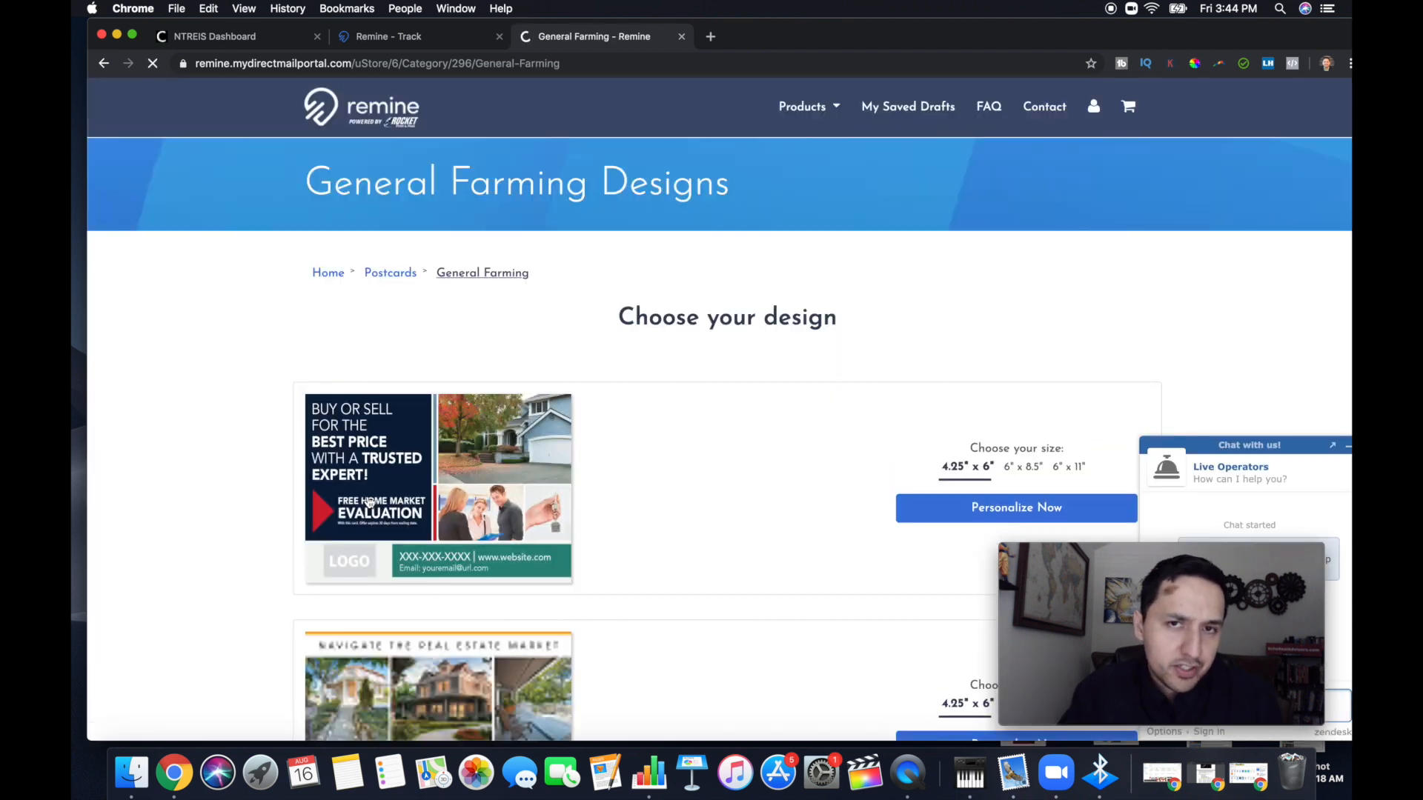
left_click(104, 65)
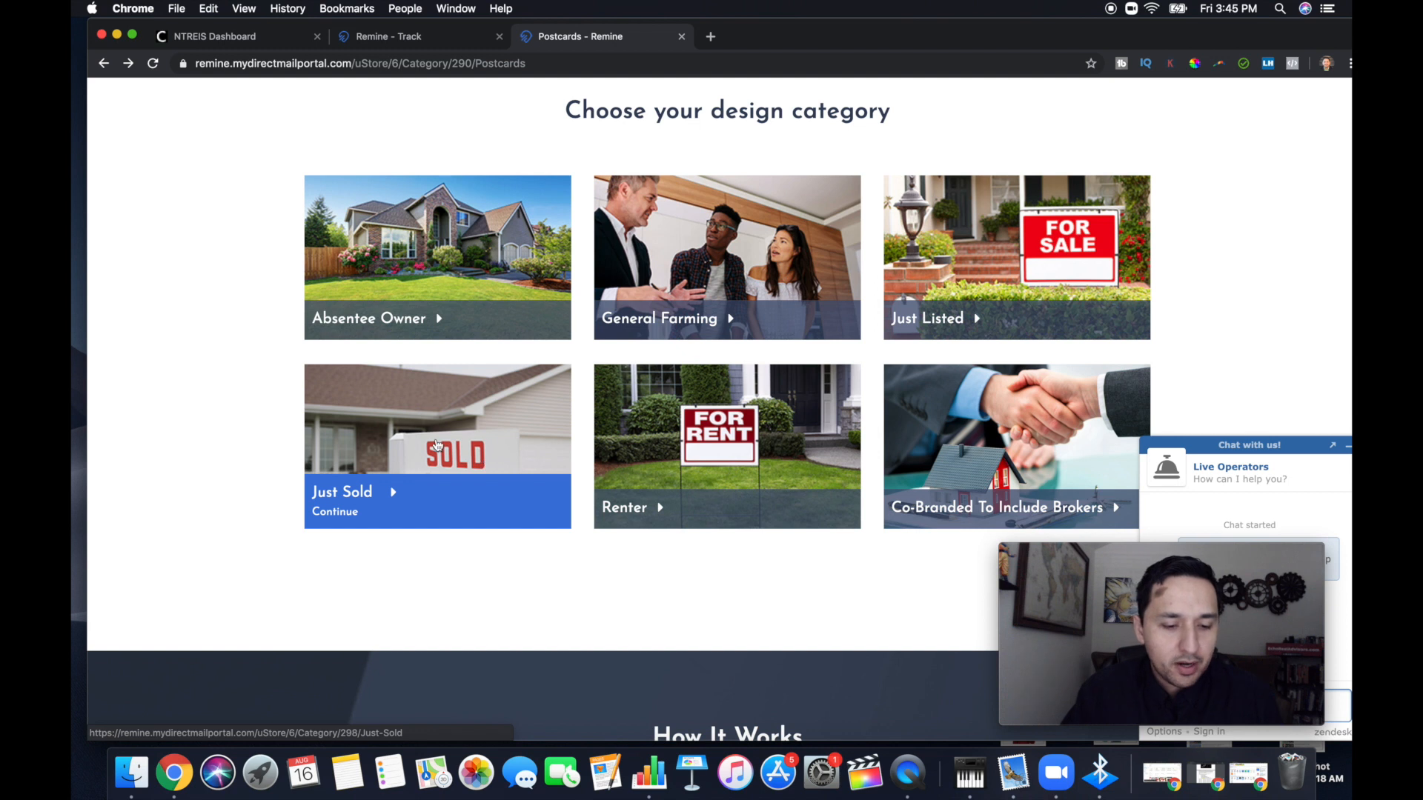
View the Just Sold postcard design's front and back, then return to the design categories
left_click(438, 445)
scroll(438, 445, "down", 3)
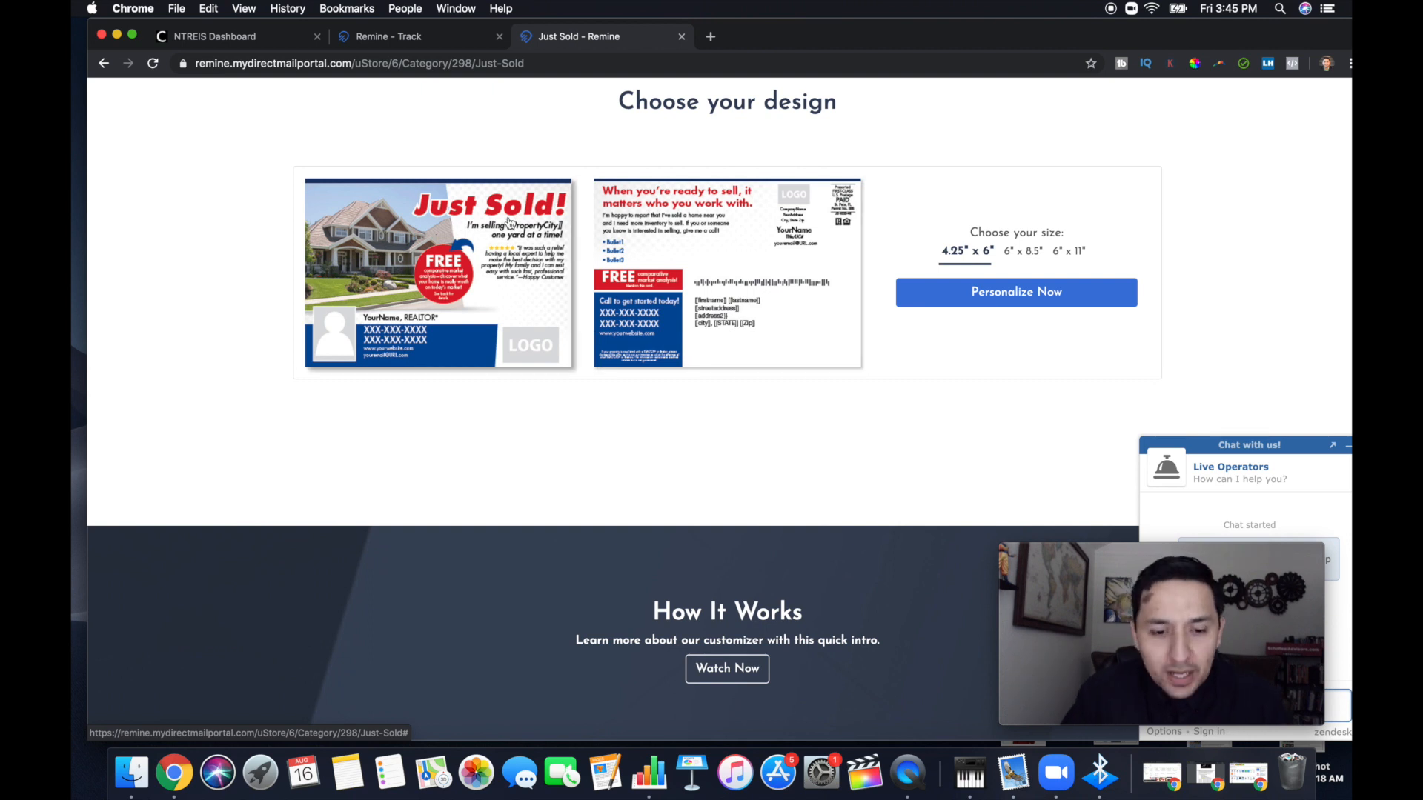
left_click(104, 65)
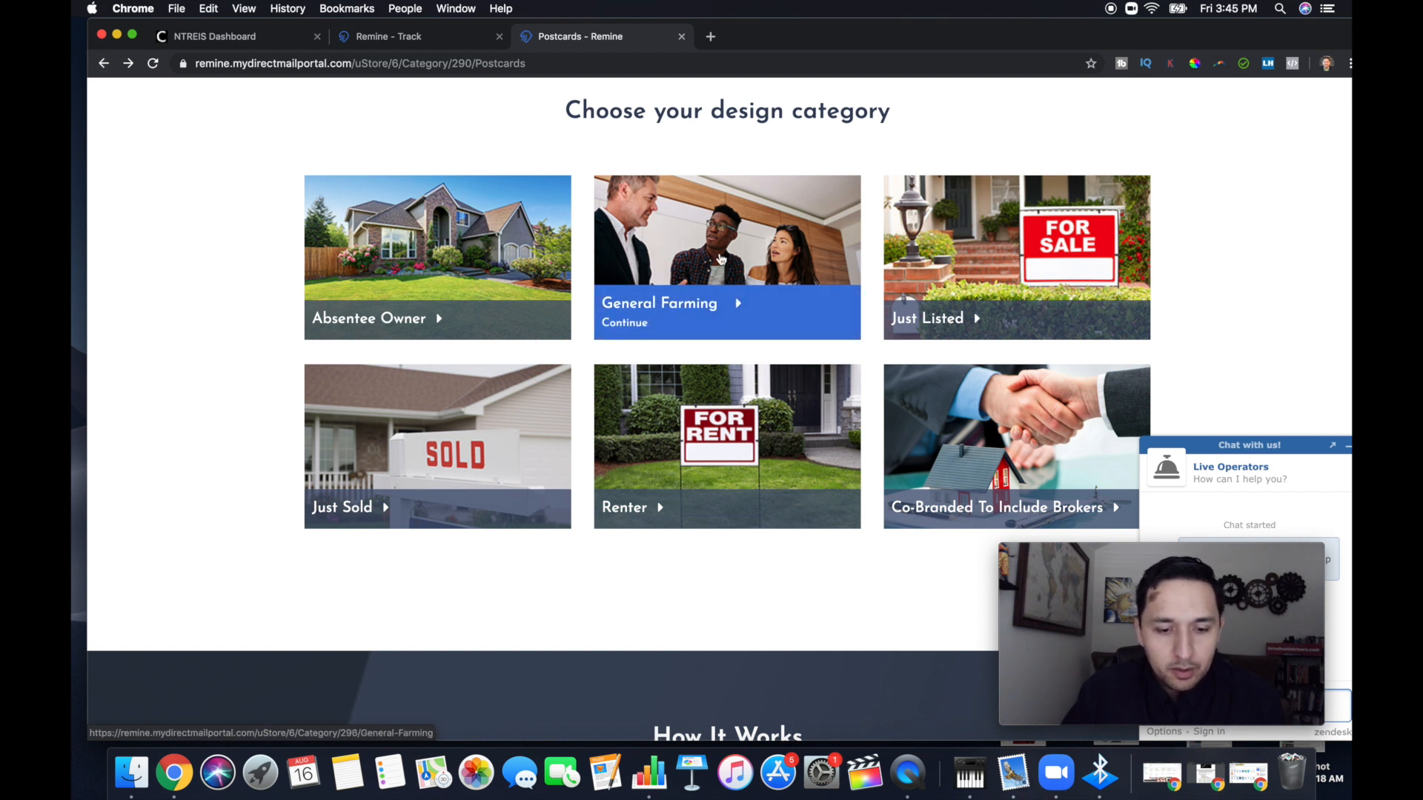
Open the General Farming category and skim through its postcard designs
left_click(721, 258)
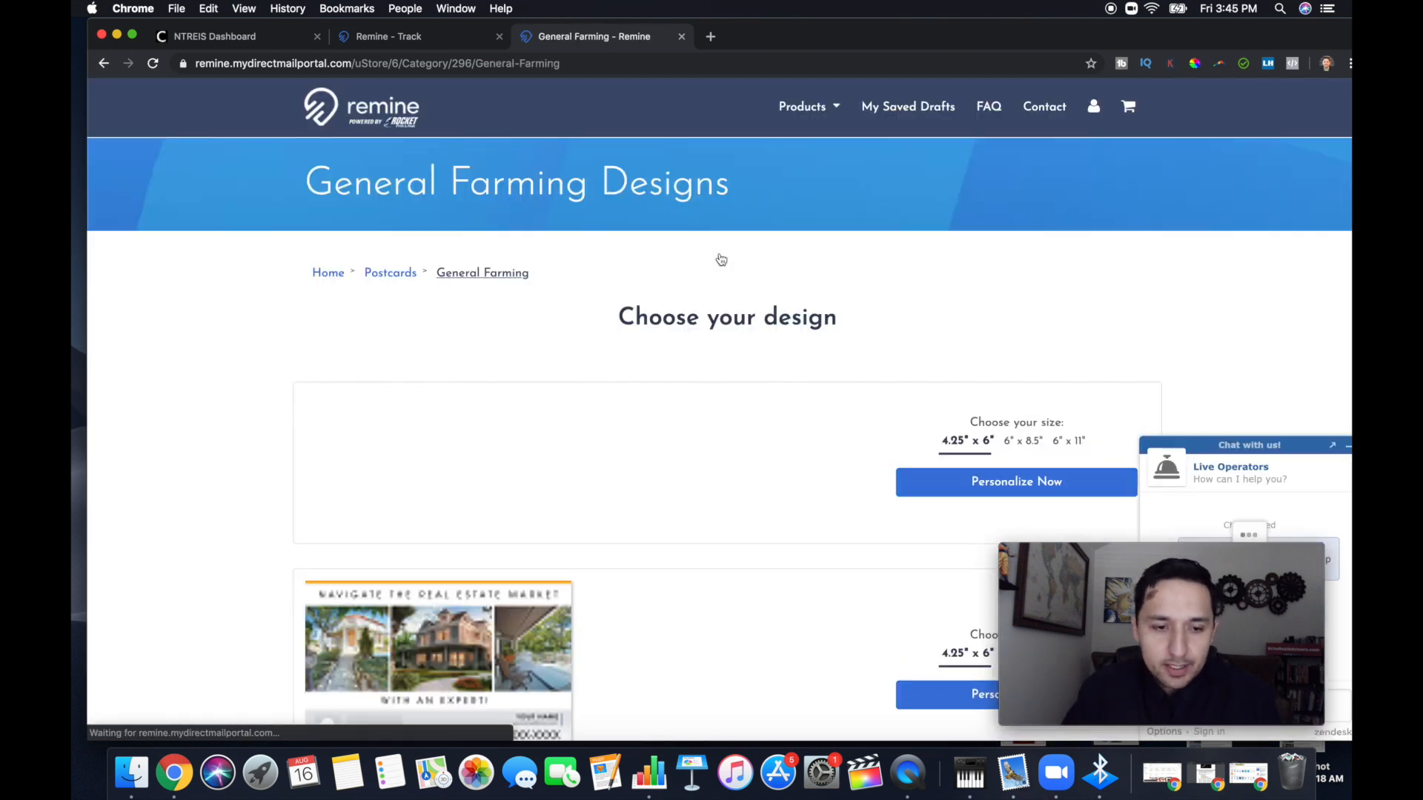
scroll(722, 455, "down", 2)
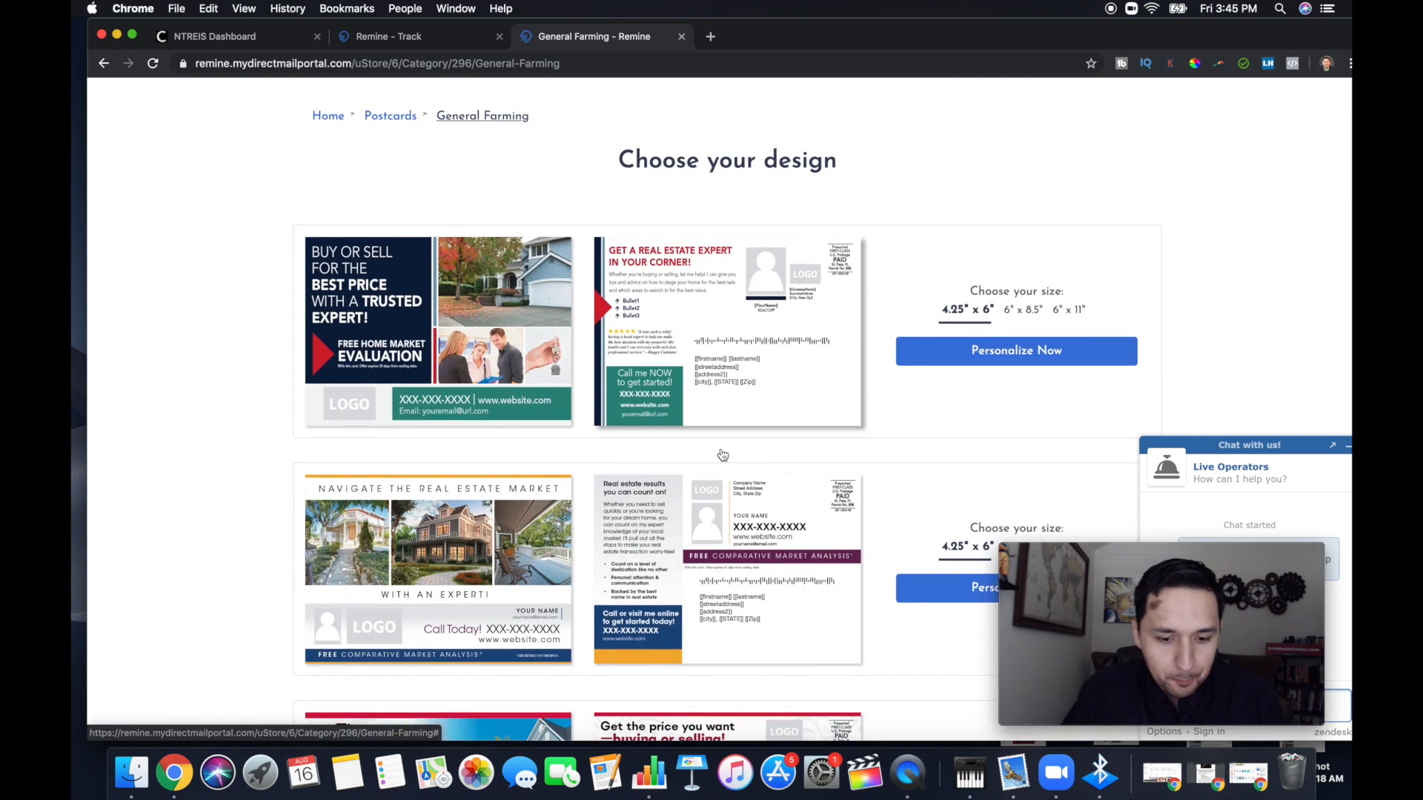
scroll(447, 380, "down", 6)
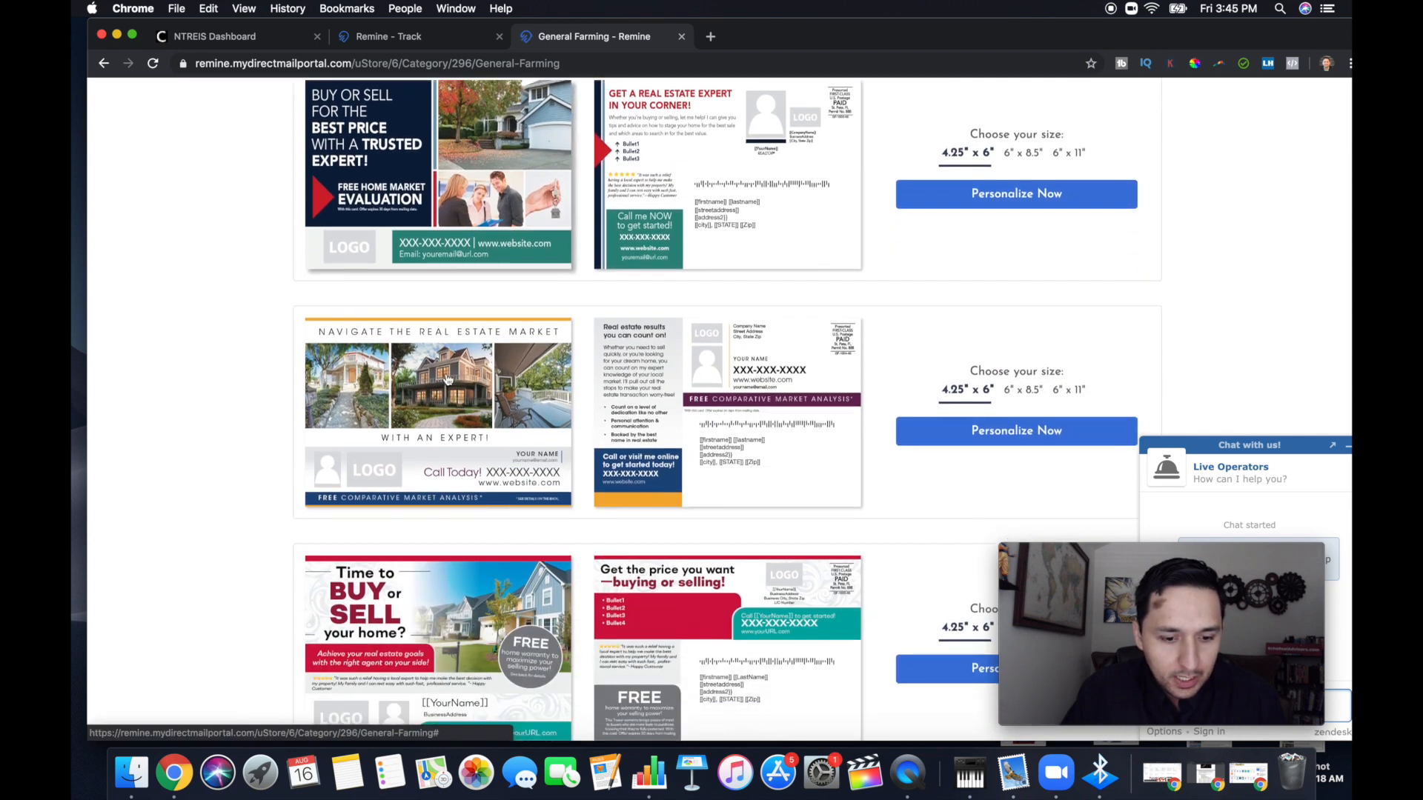
scroll(446, 380, "down", 10)
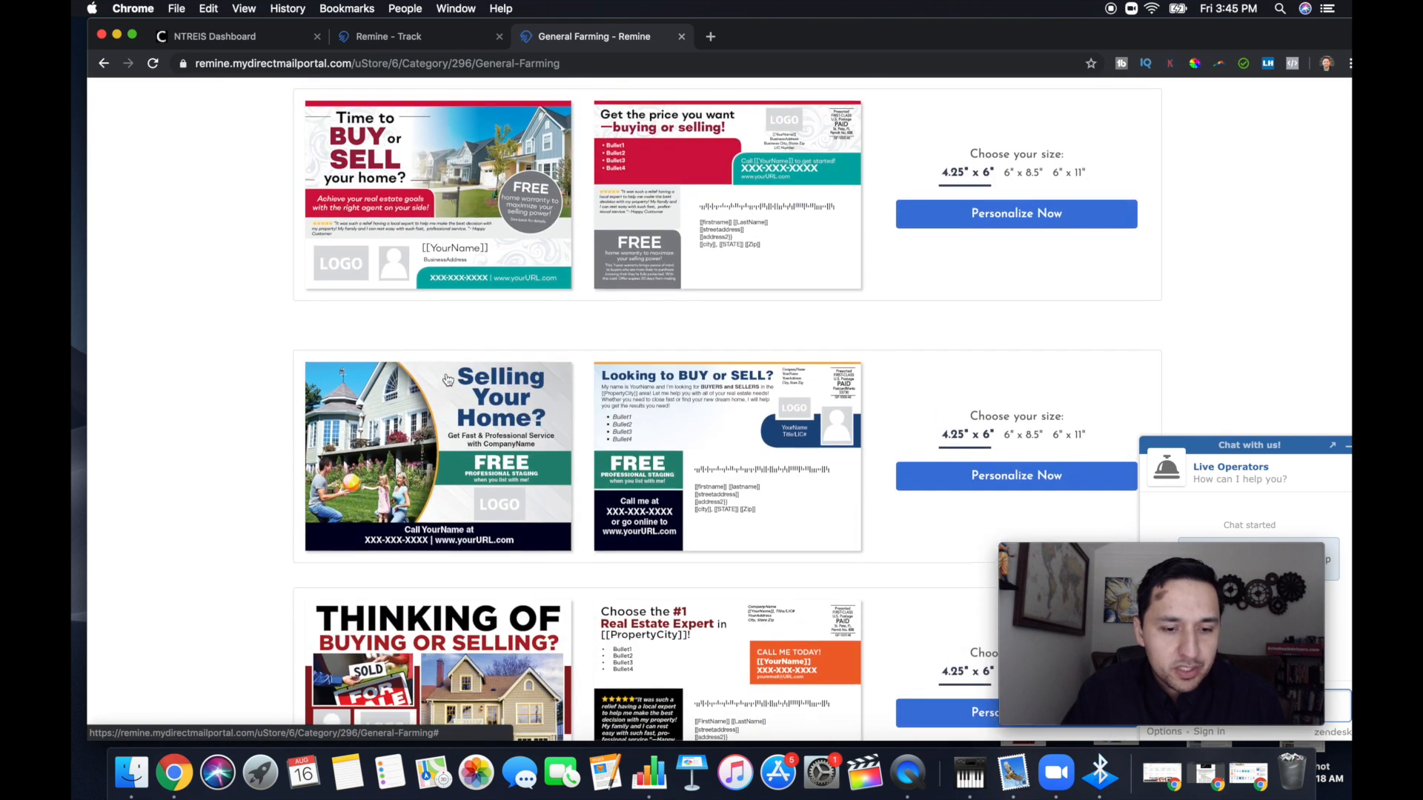
scroll(447, 380, "down", 5)
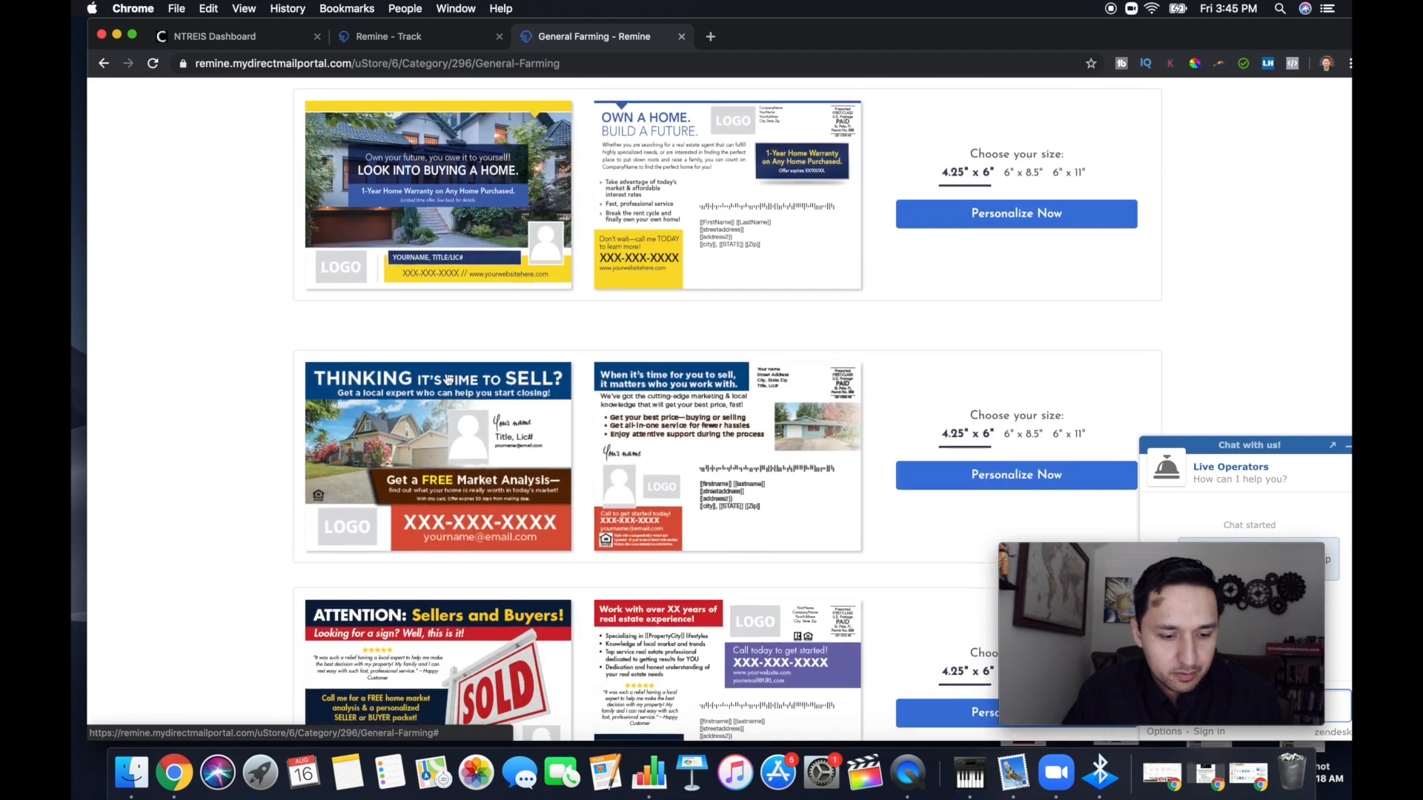
scroll(446, 379, "up", 15)
scroll(447, 379, "up", 5)
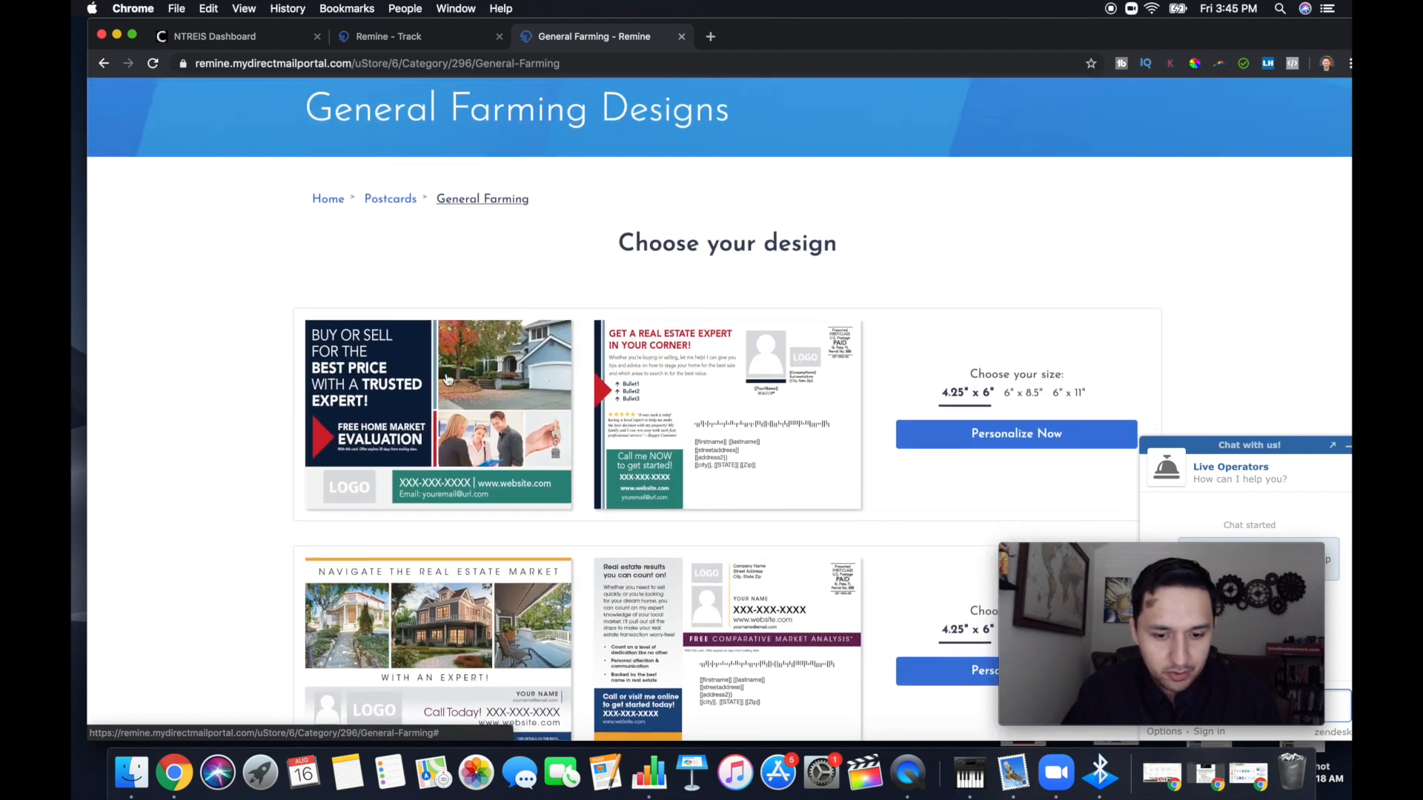
Examine the front and back layouts of the General Farming postcards one by one, from the first design to the last
scroll(657, 227, "down", 2)
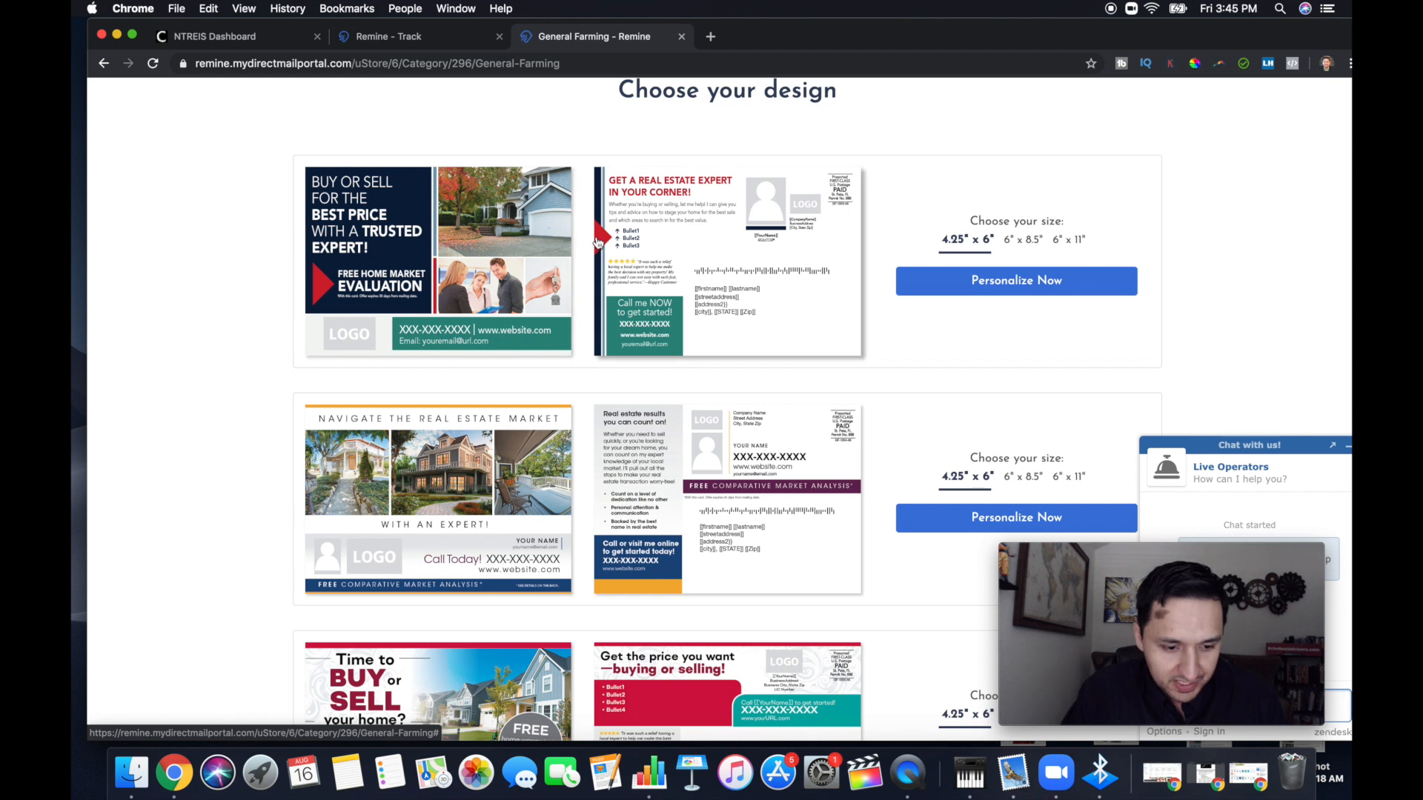
scroll(624, 282, "down", 3)
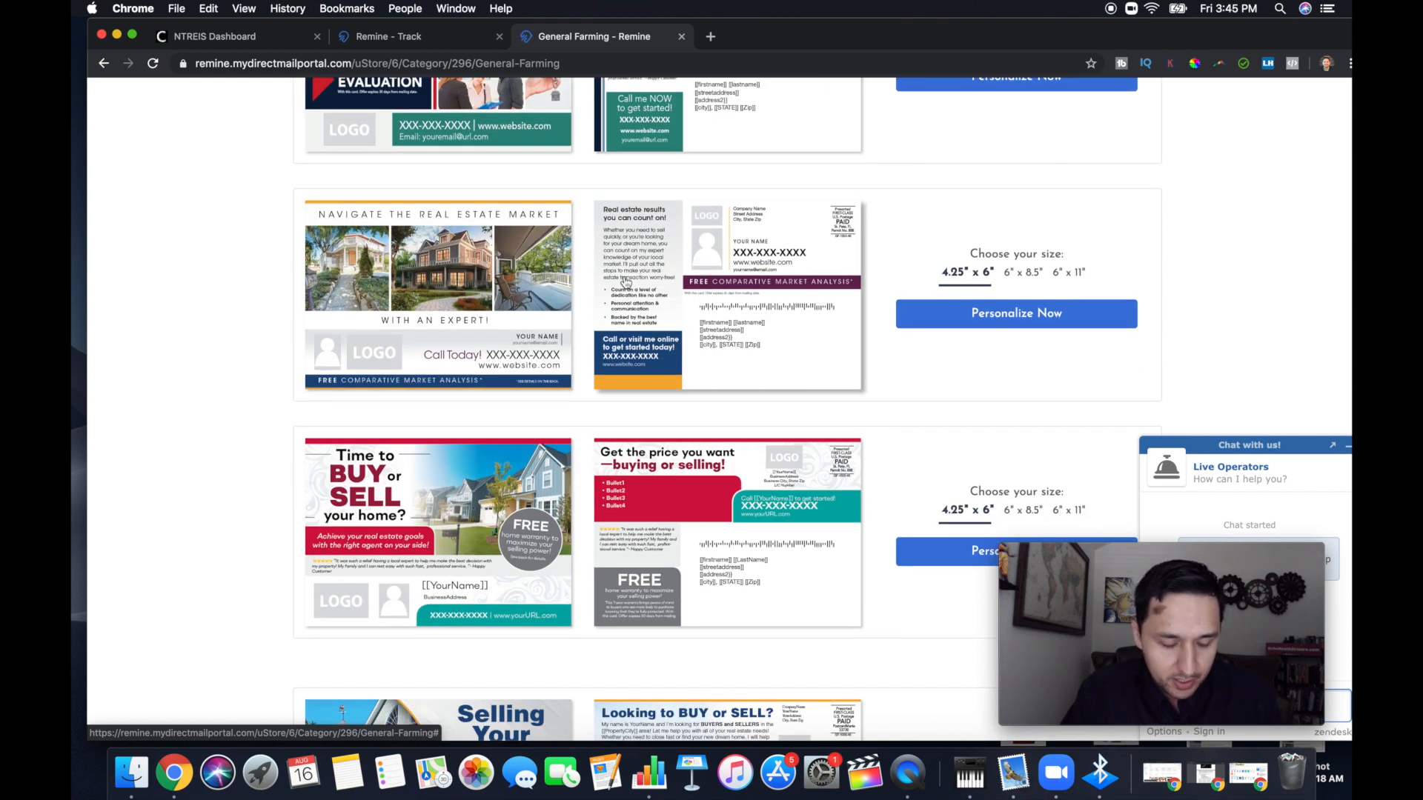
scroll(625, 282, "down", 1)
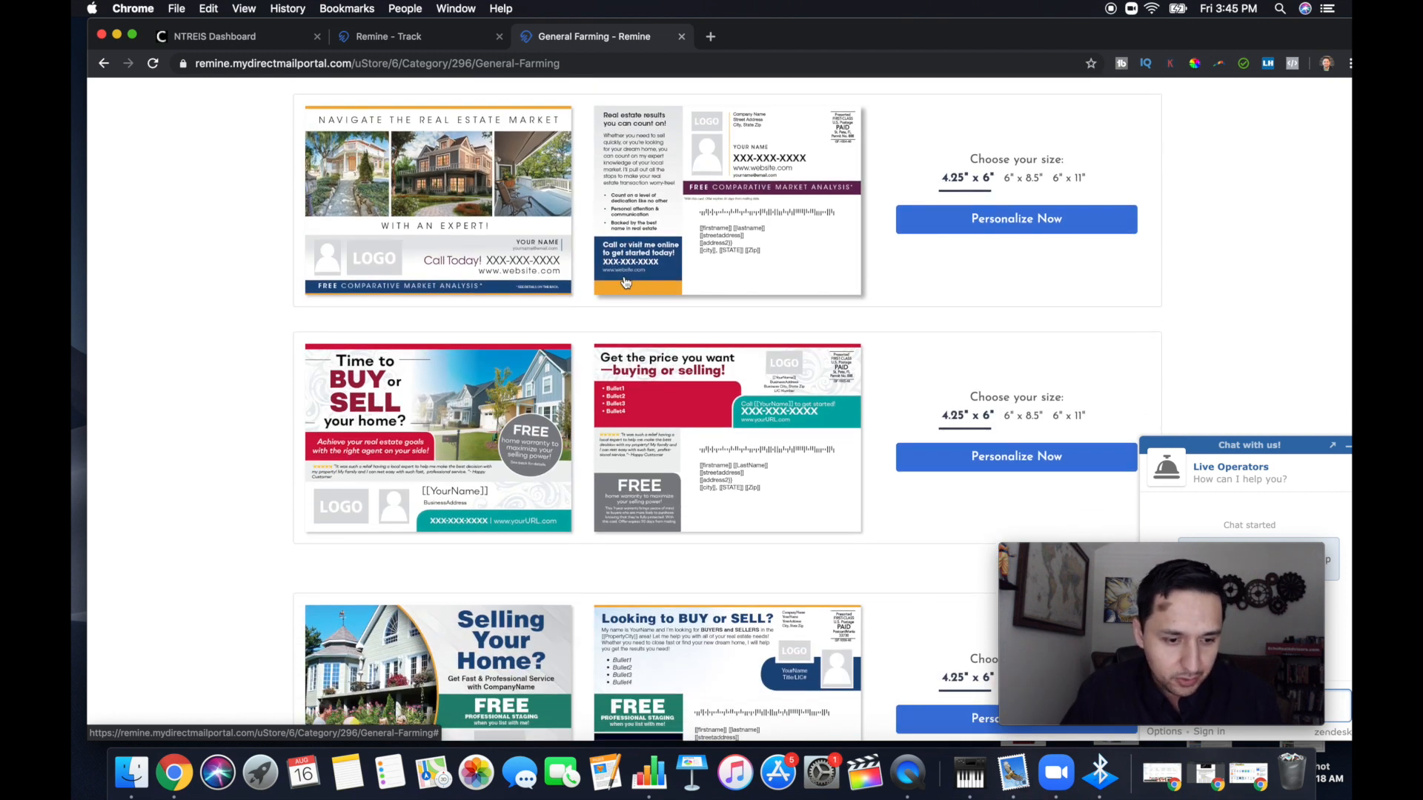
scroll(626, 281, "down", 2)
scroll(519, 244, "up", 1)
scroll(444, 208, "down", 3)
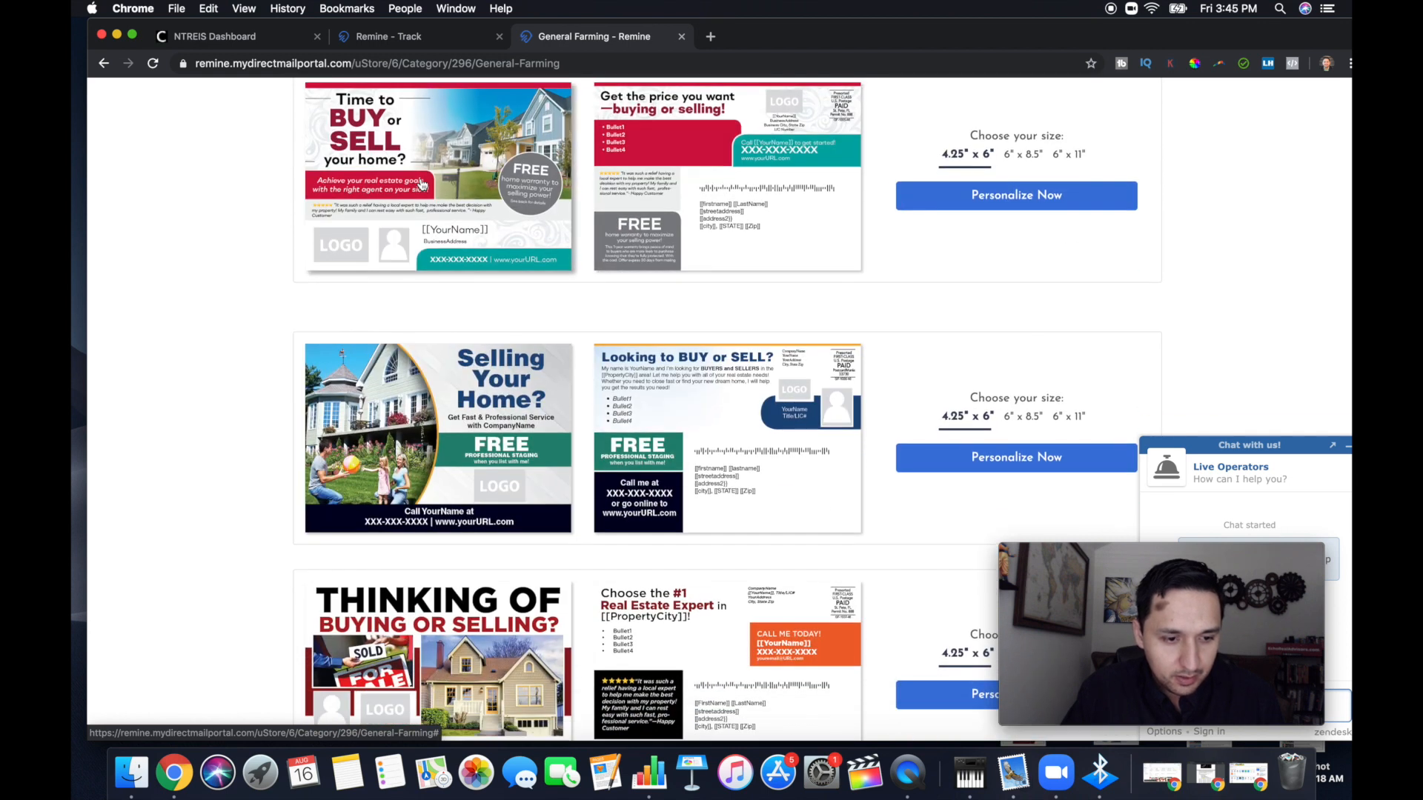
scroll(420, 184, "down", 3)
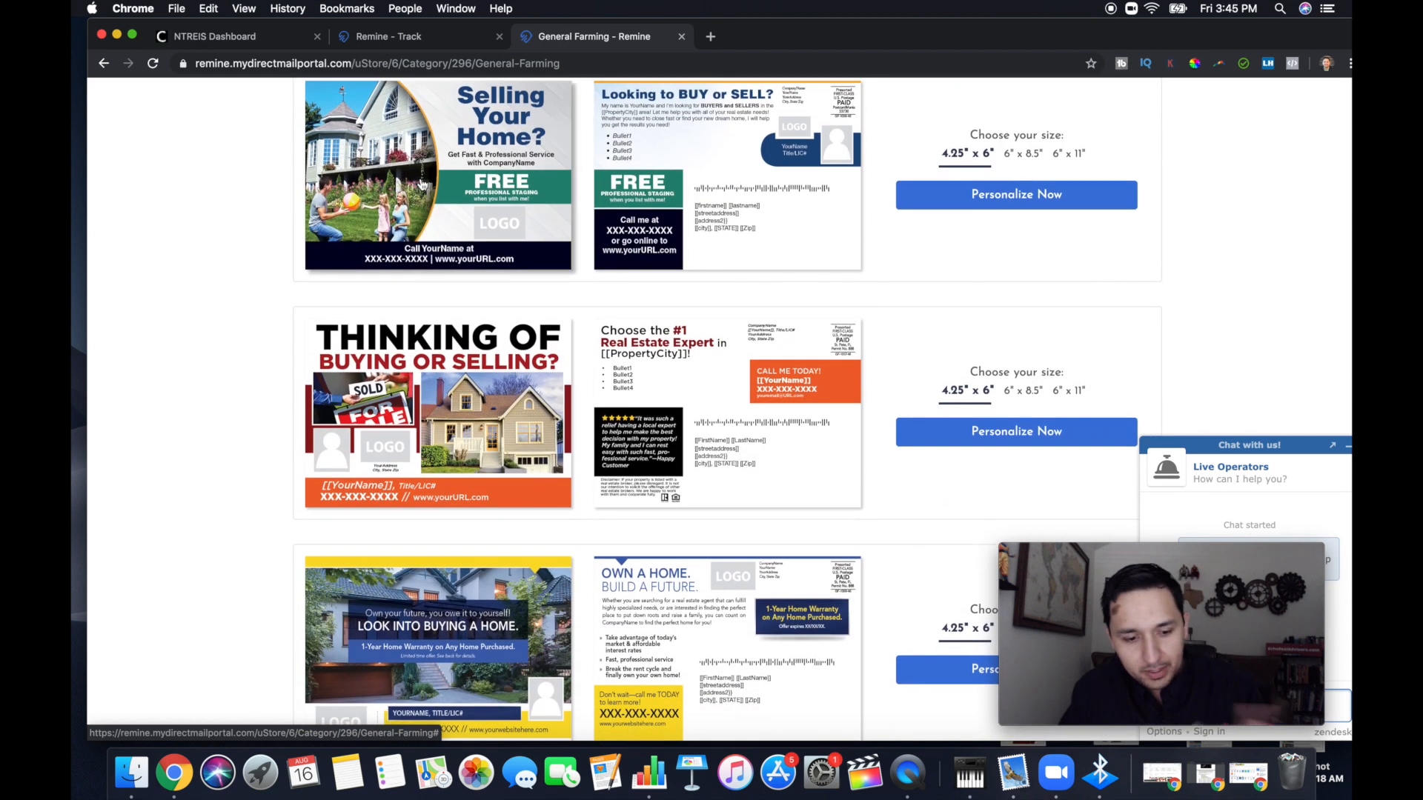
scroll(421, 184, "down", 4)
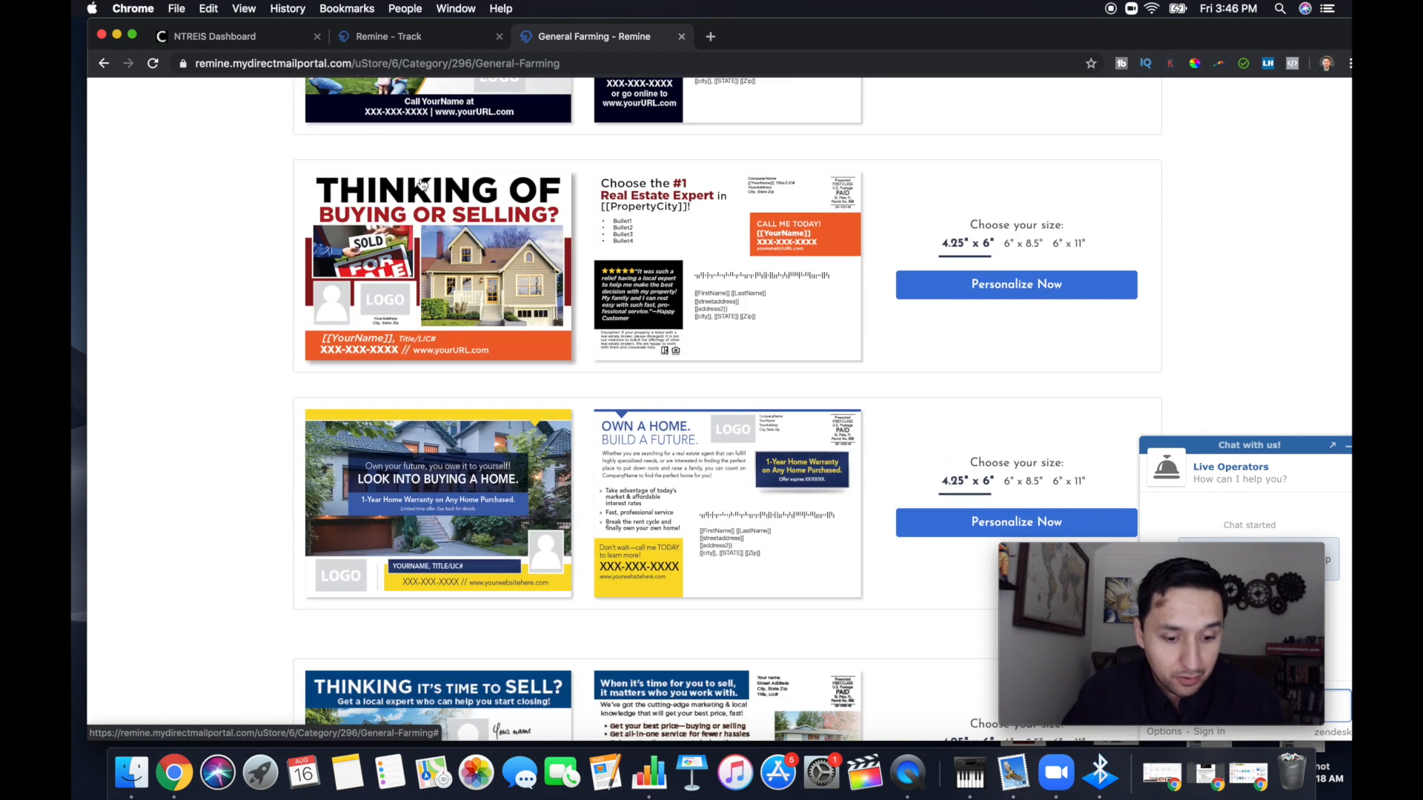
scroll(421, 184, "down", 7)
scroll(416, 184, "up", 5)
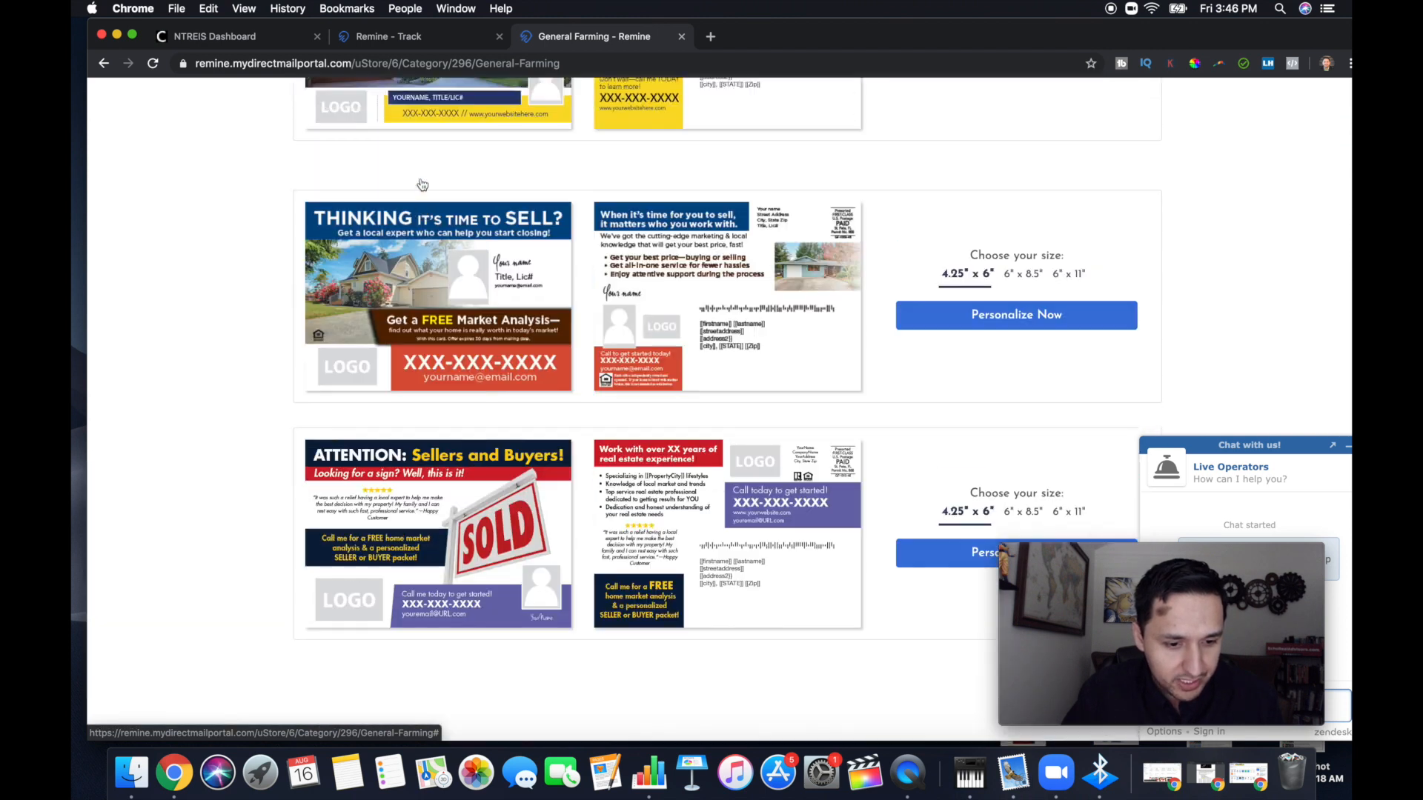
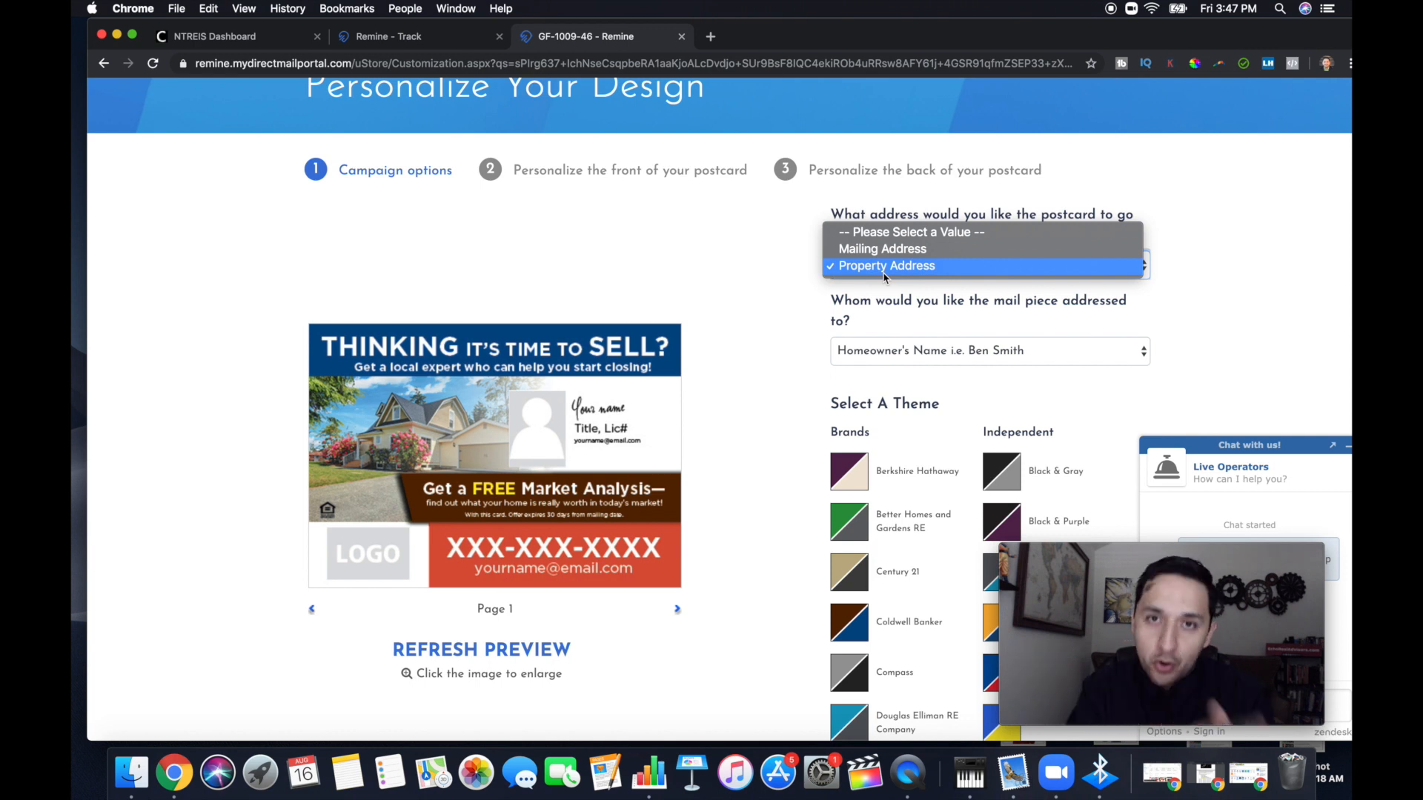
Set the postcards to go to the Property Address and be addressed with the Homeowner's Name
left_click(884, 271)
scroll(1122, 298, "down", 1)
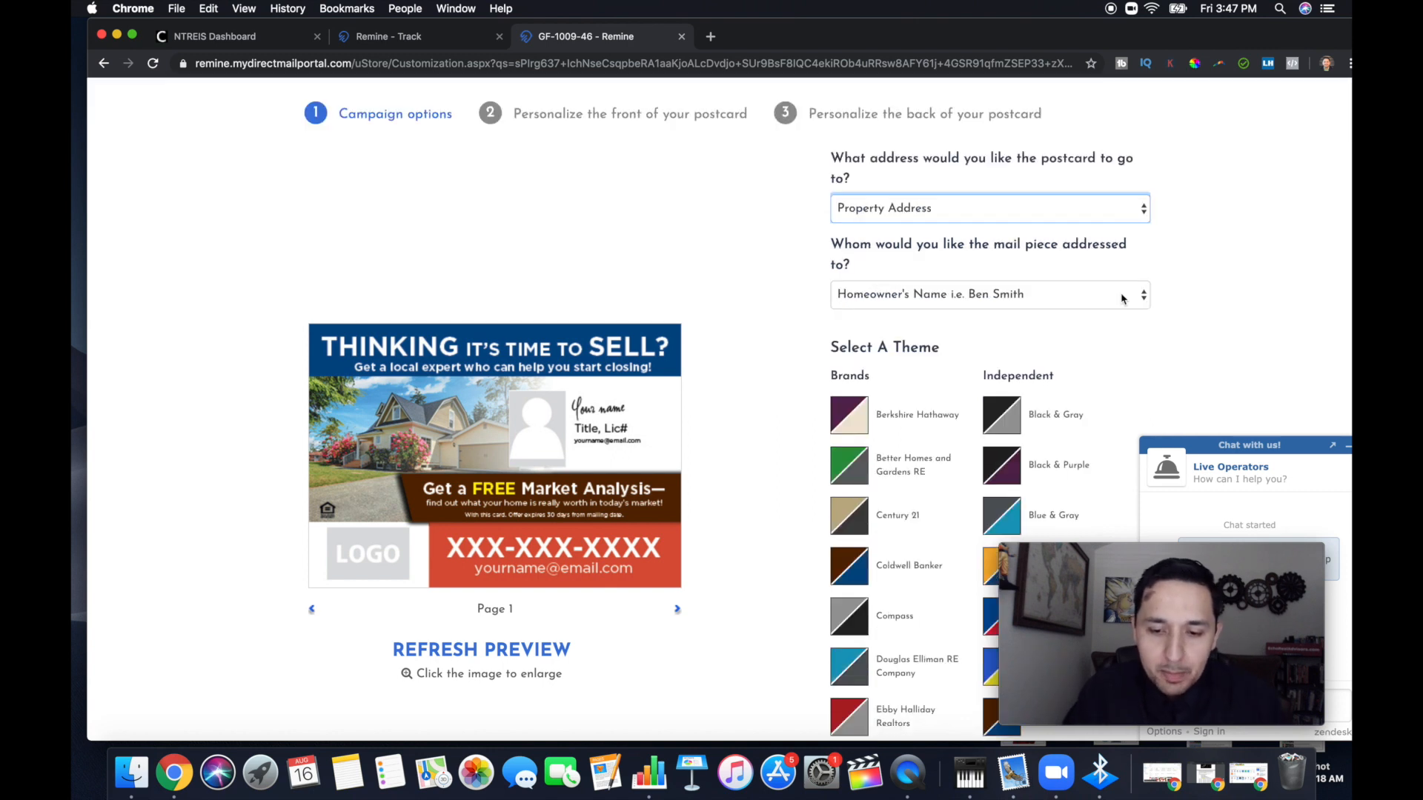
left_click(1012, 297)
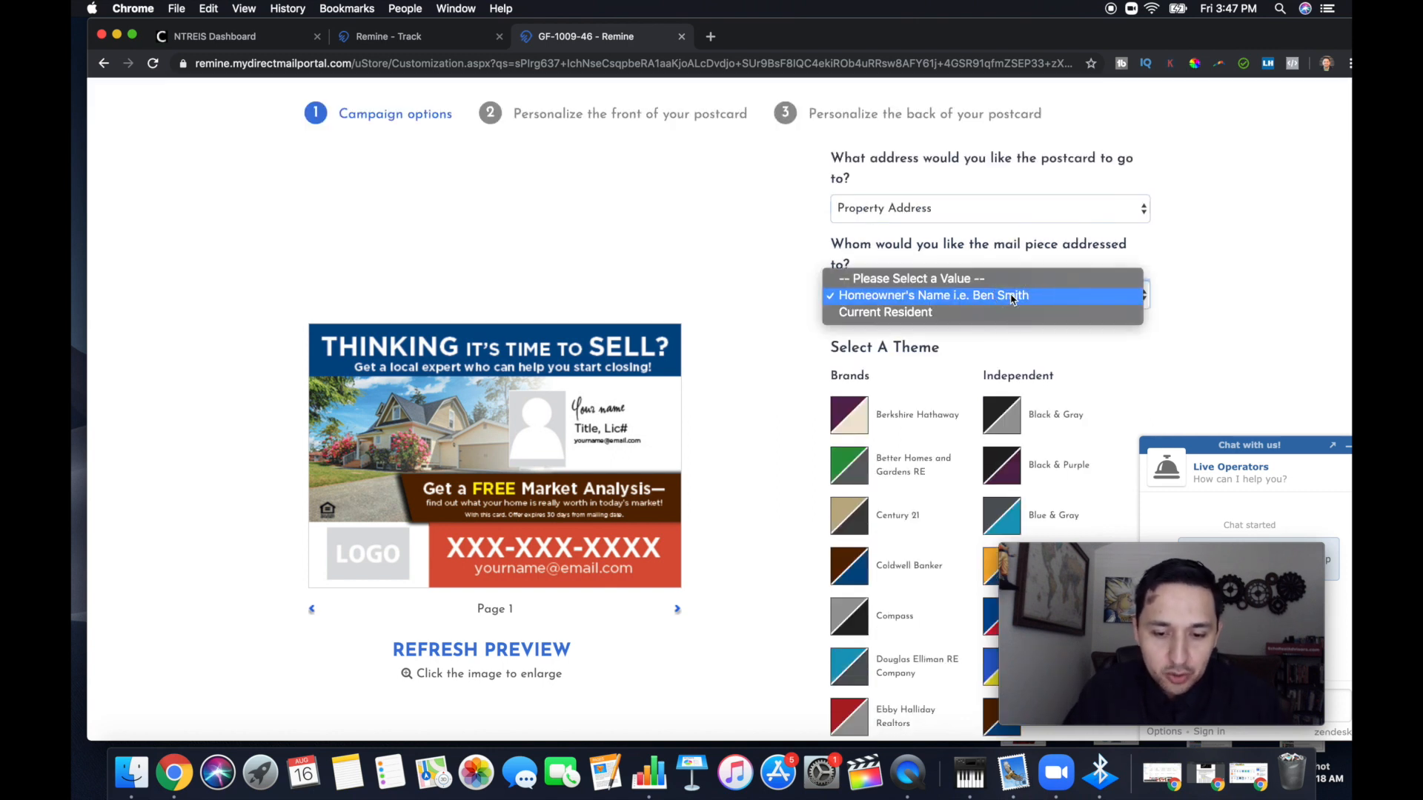
left_click(955, 299)
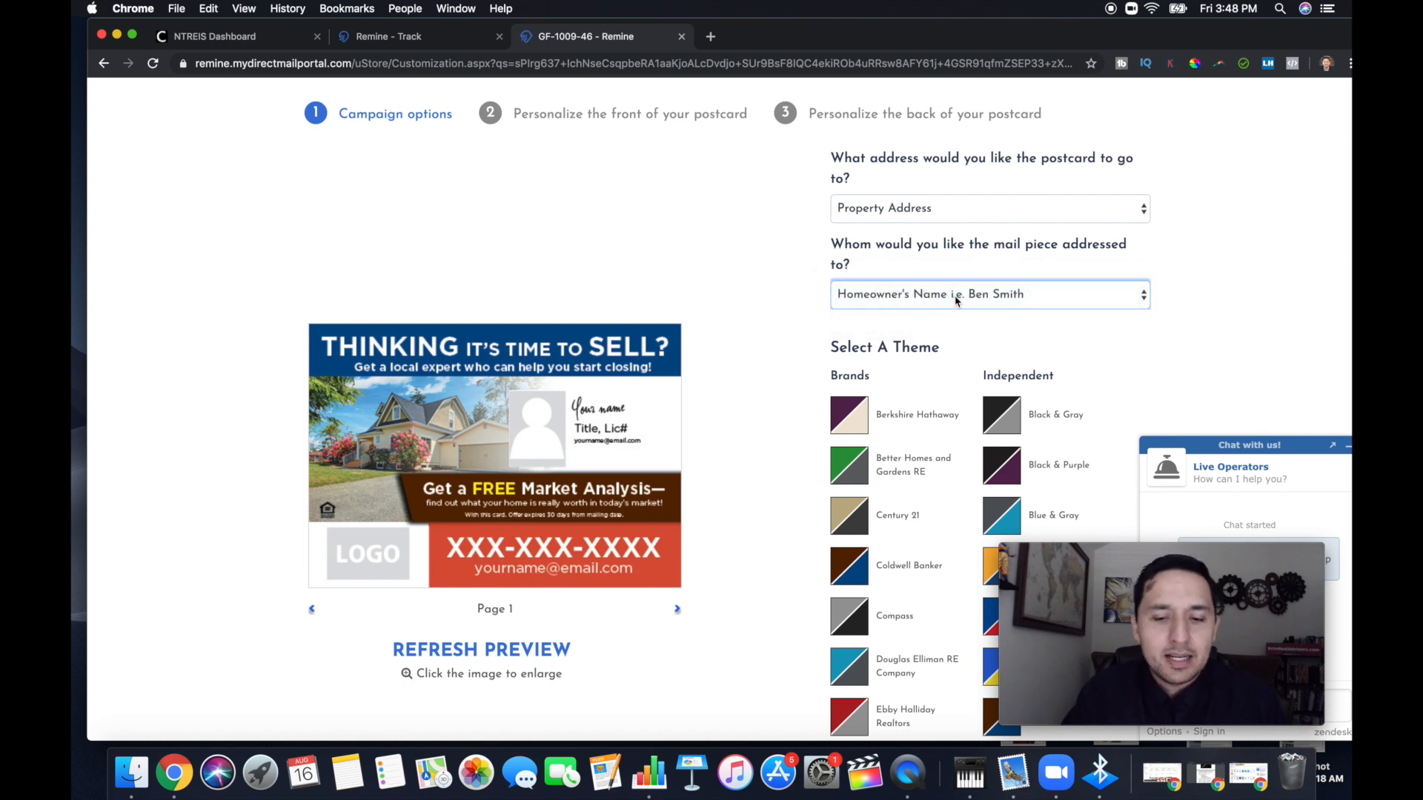
left_click(956, 299)
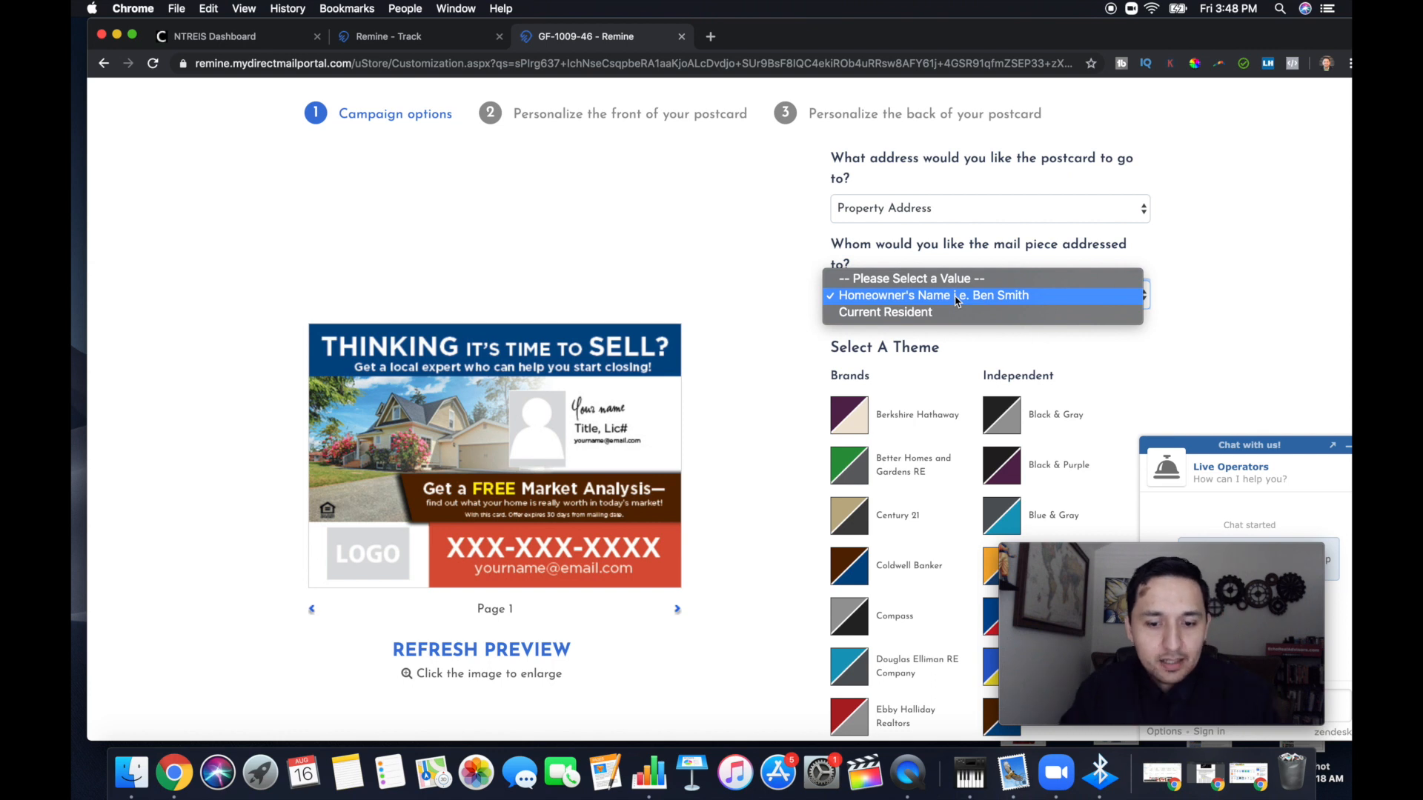
left_click(955, 297)
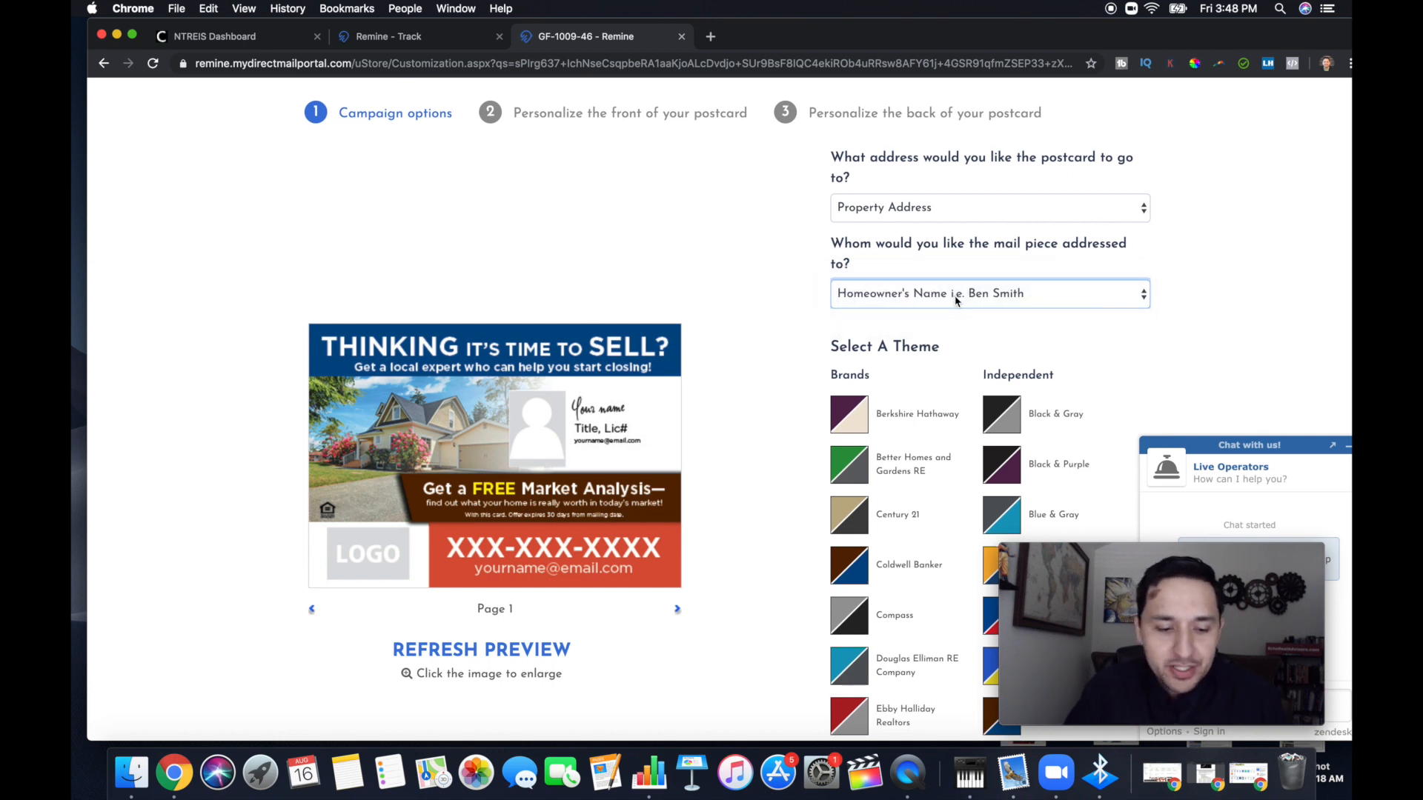
Apply the Red & Black theme to the postcard and continue to personalizing its front
scroll(955, 300, "down", 5)
scroll(955, 300, "down", 4)
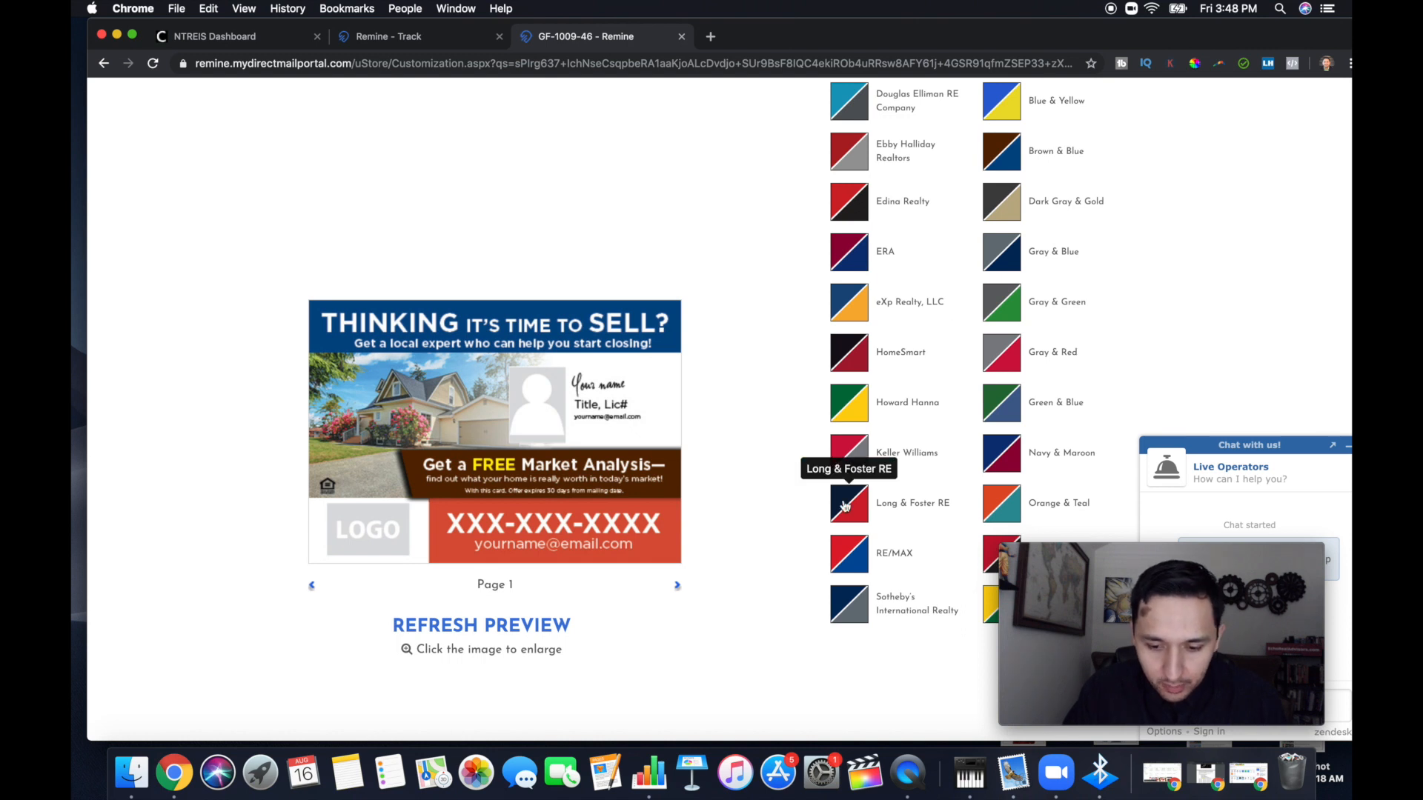
scroll(844, 506, "down", 7)
scroll(844, 506, "up", 5)
scroll(845, 506, "down", 3)
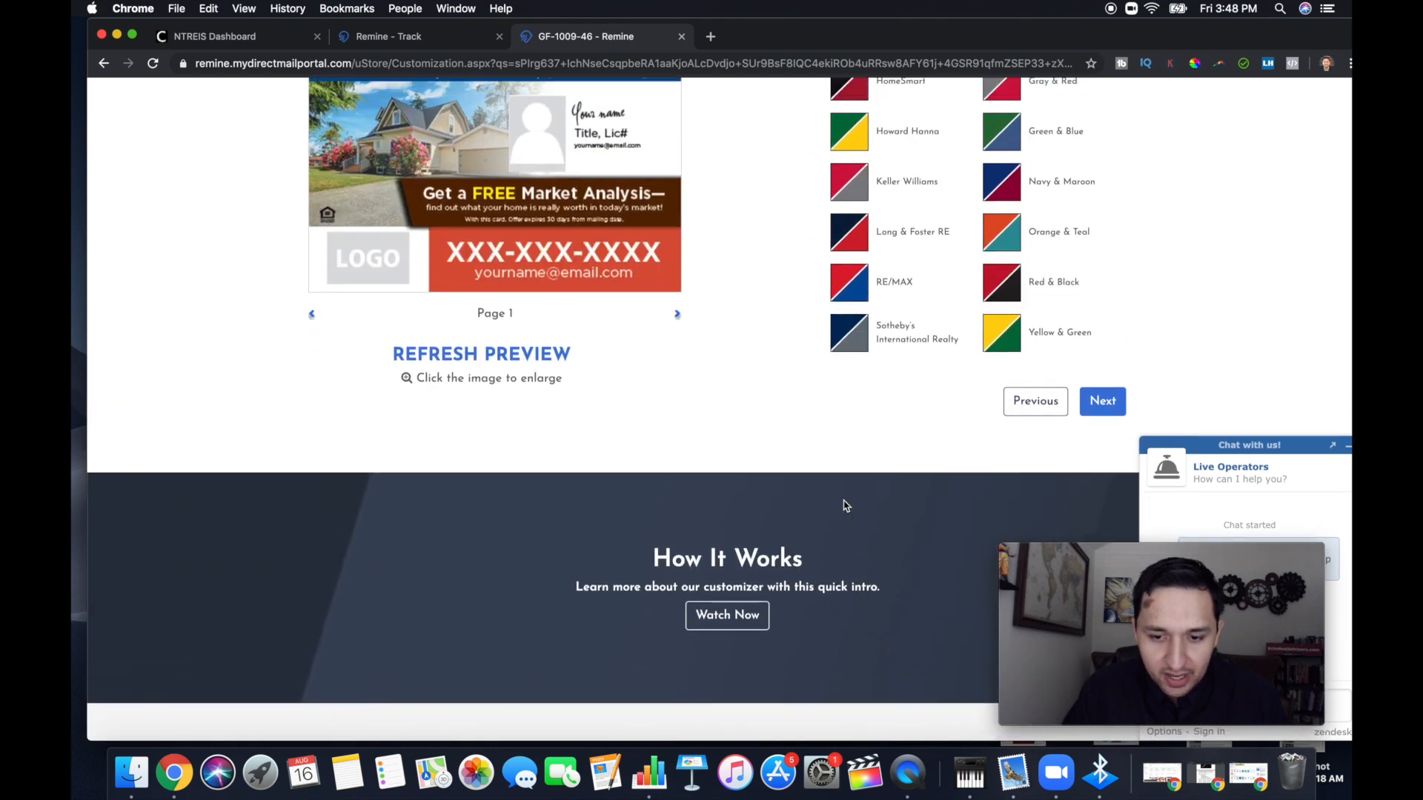
scroll(846, 506, "up", 1)
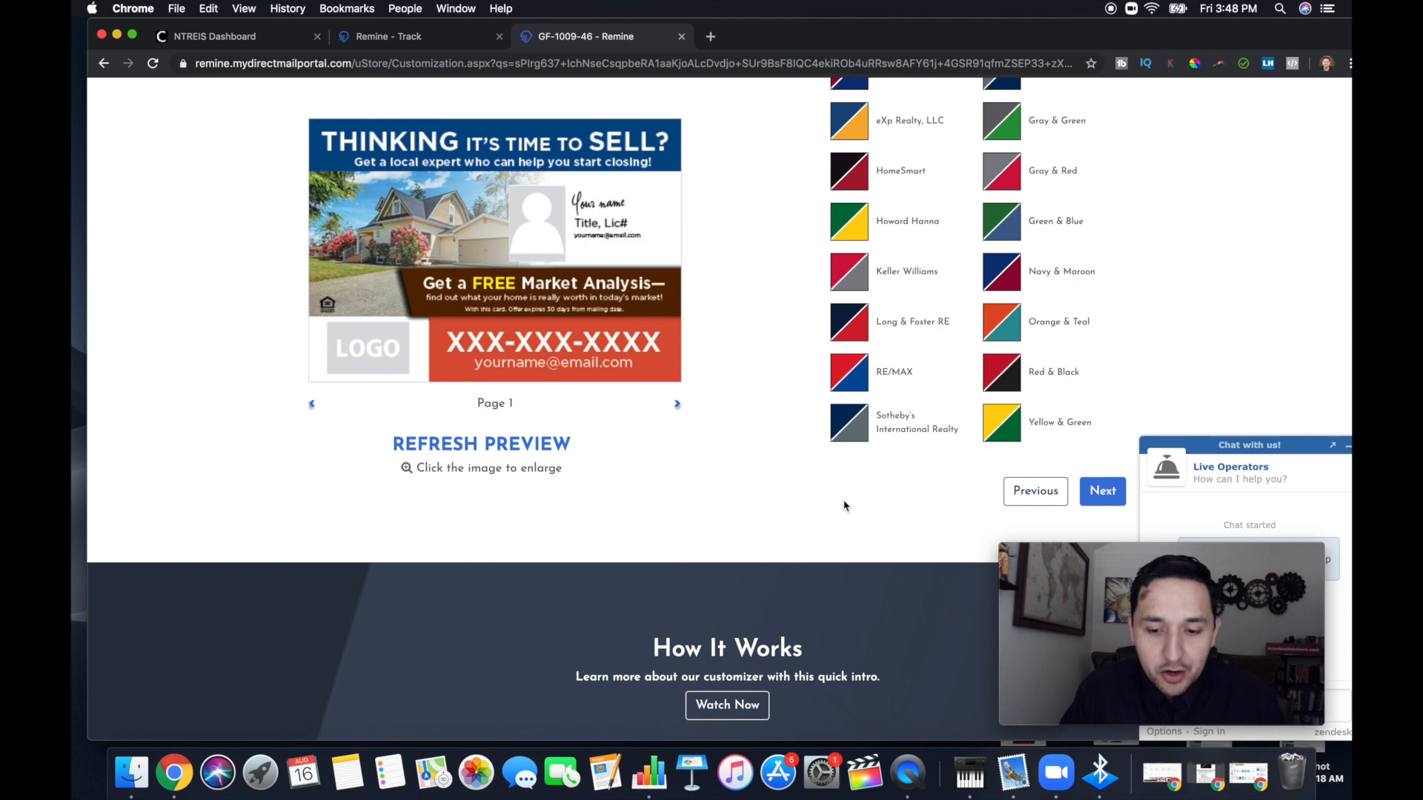
scroll(844, 506, "up", 1)
scroll(843, 506, "down", 1)
scroll(843, 505, "up", 2)
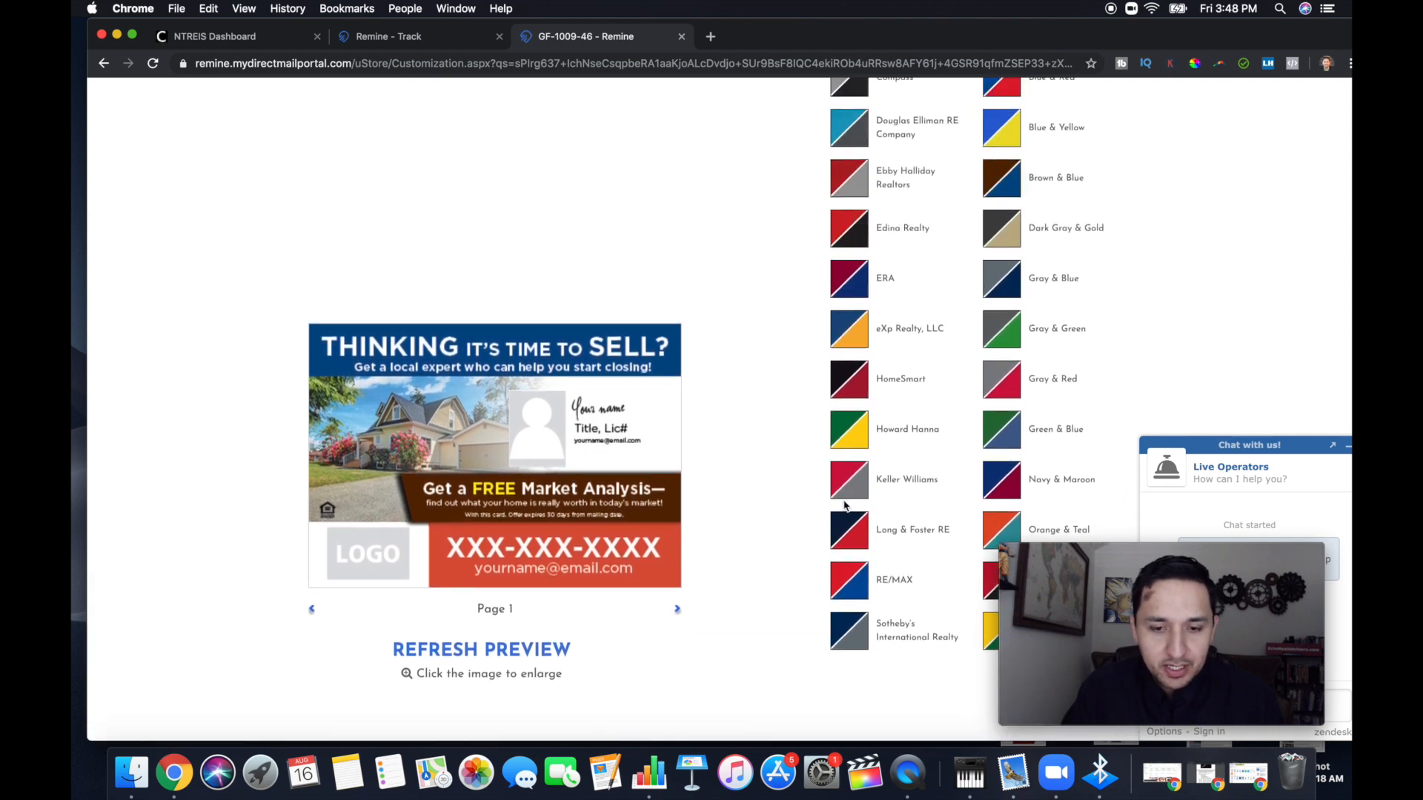
scroll(844, 506, "up", 4)
scroll(845, 506, "down", 5)
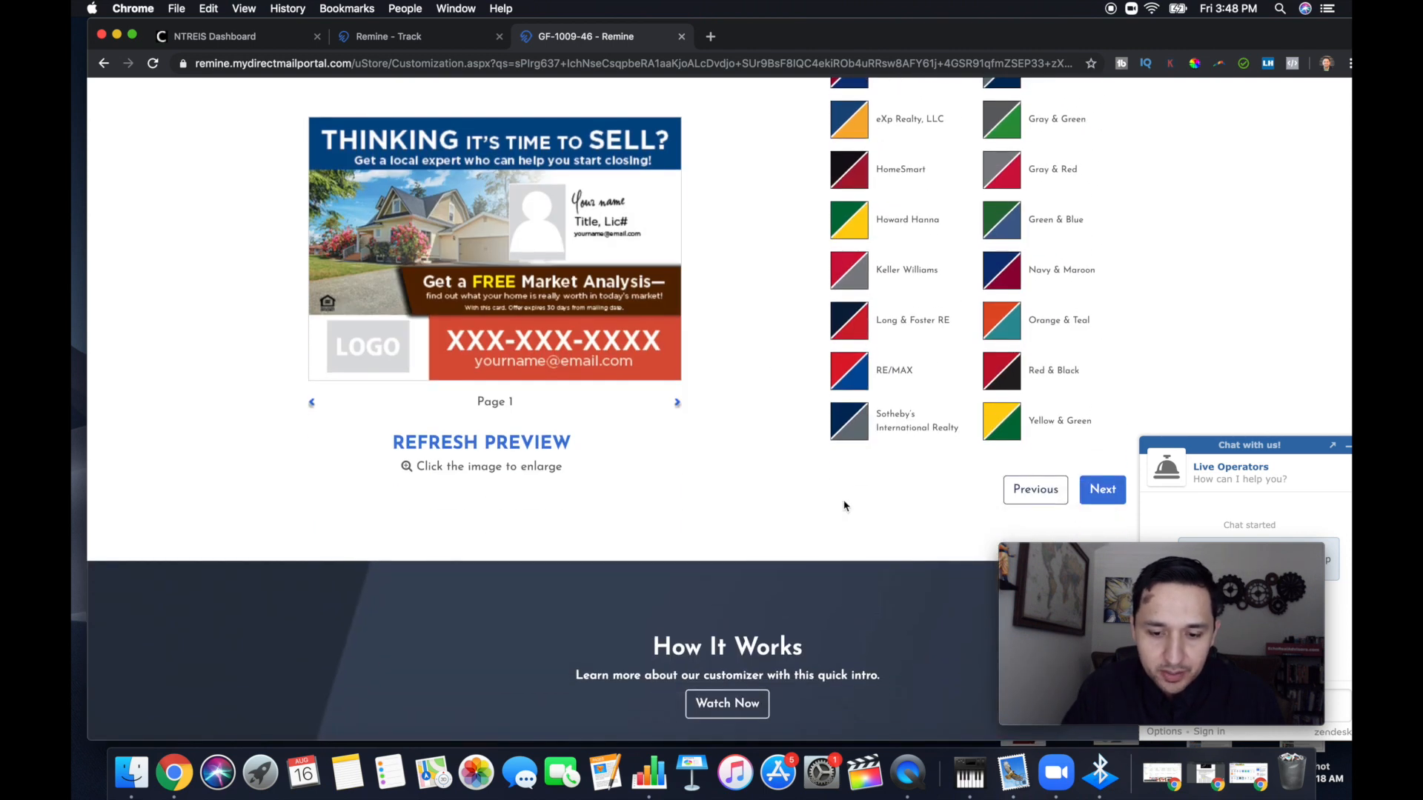
left_click(1006, 372)
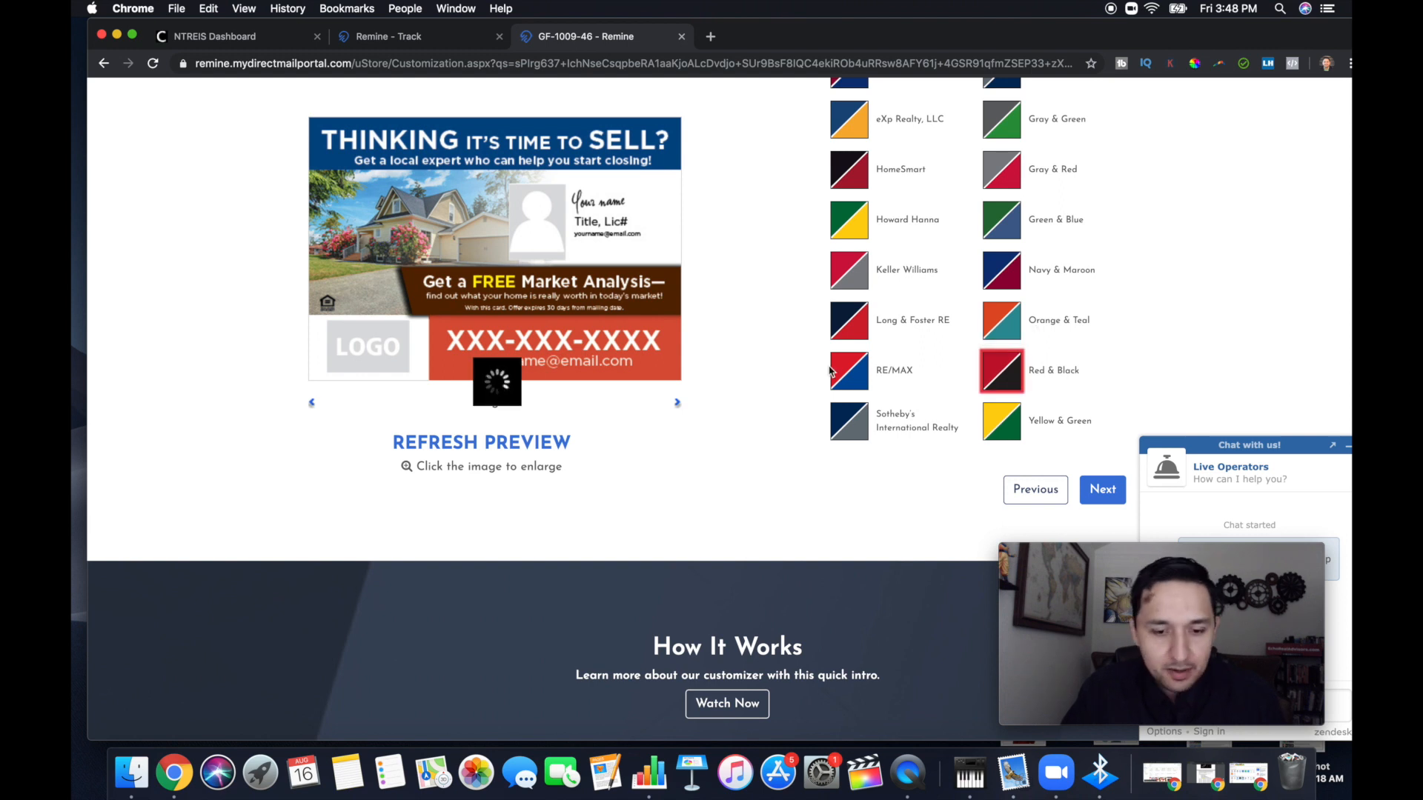
scroll(830, 370, "up", 2)
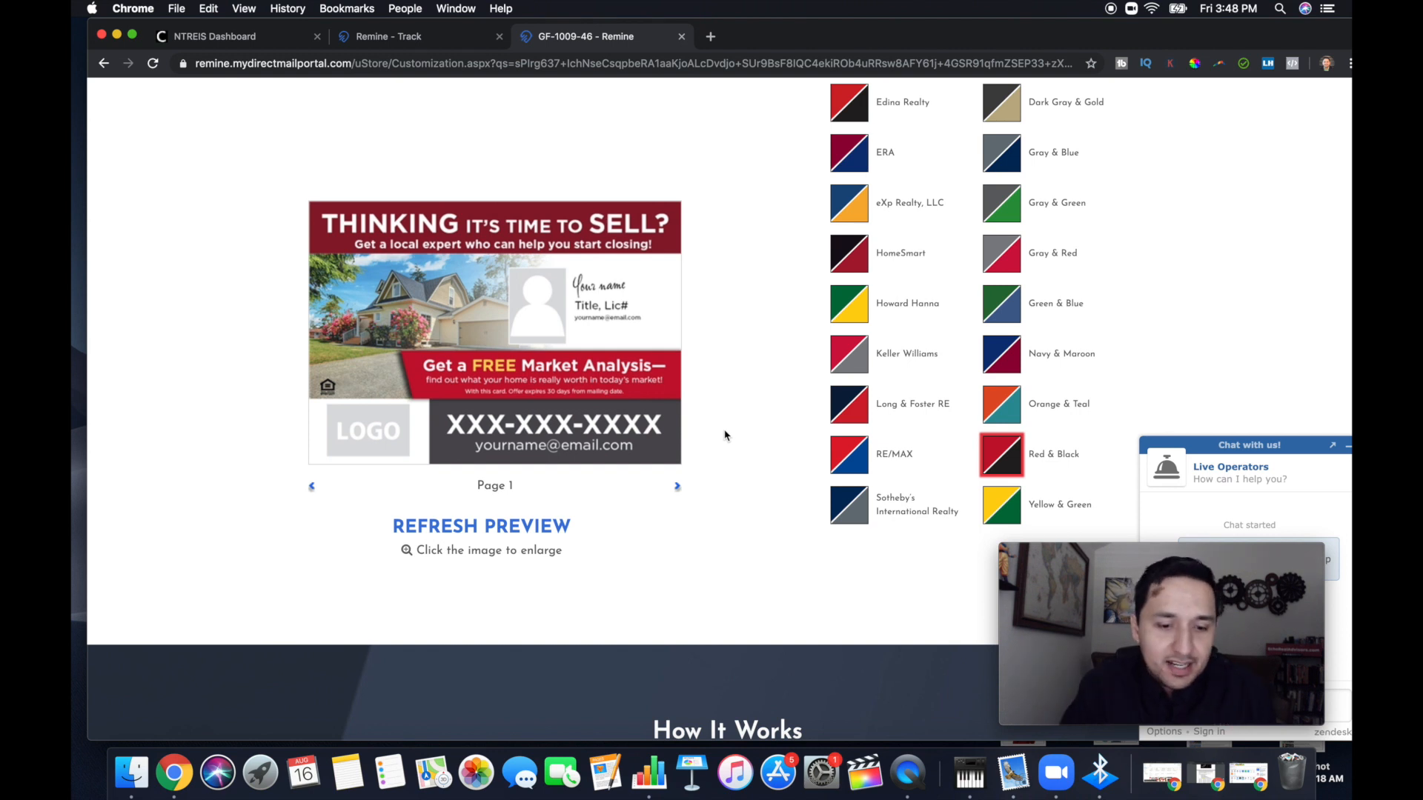
scroll(725, 435, "down", 2)
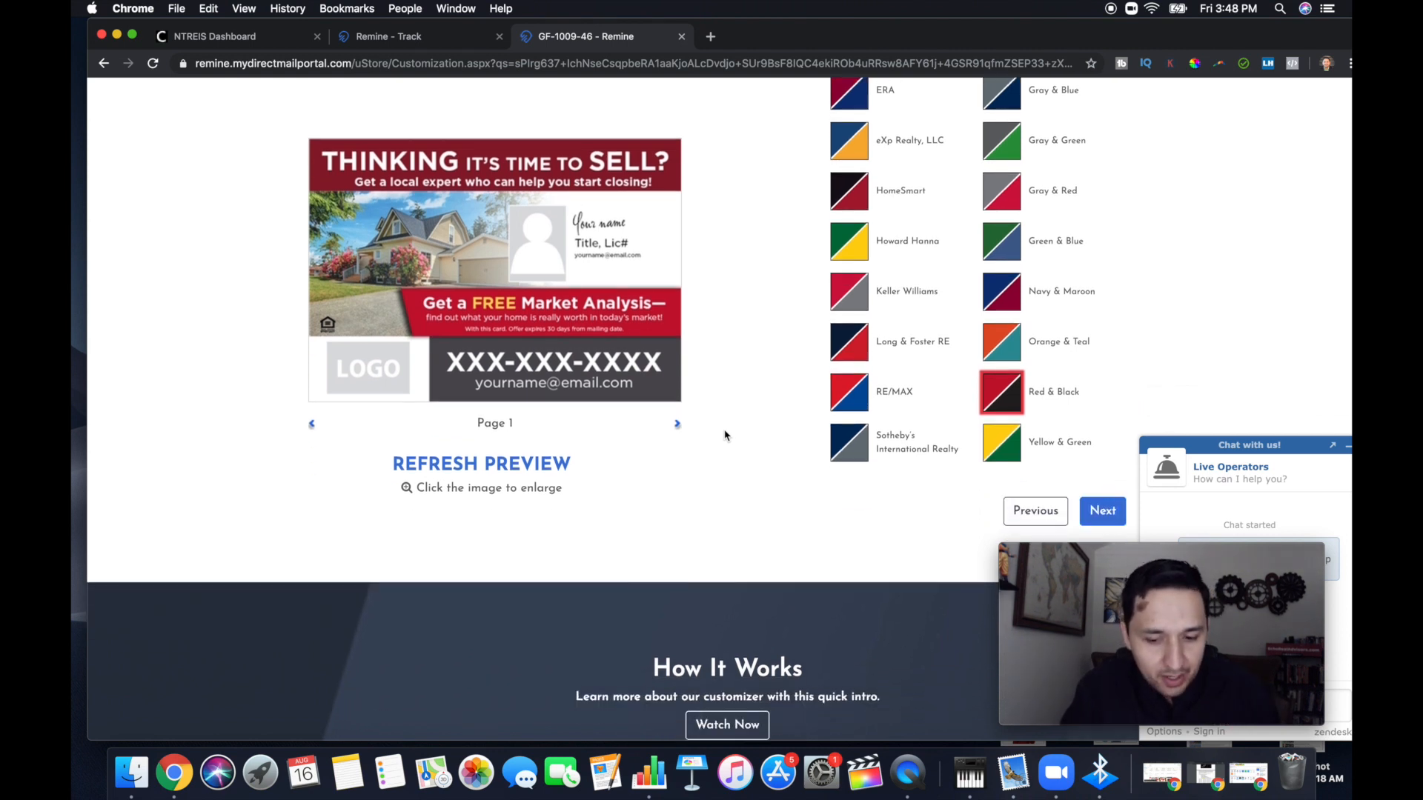
left_click(1102, 511)
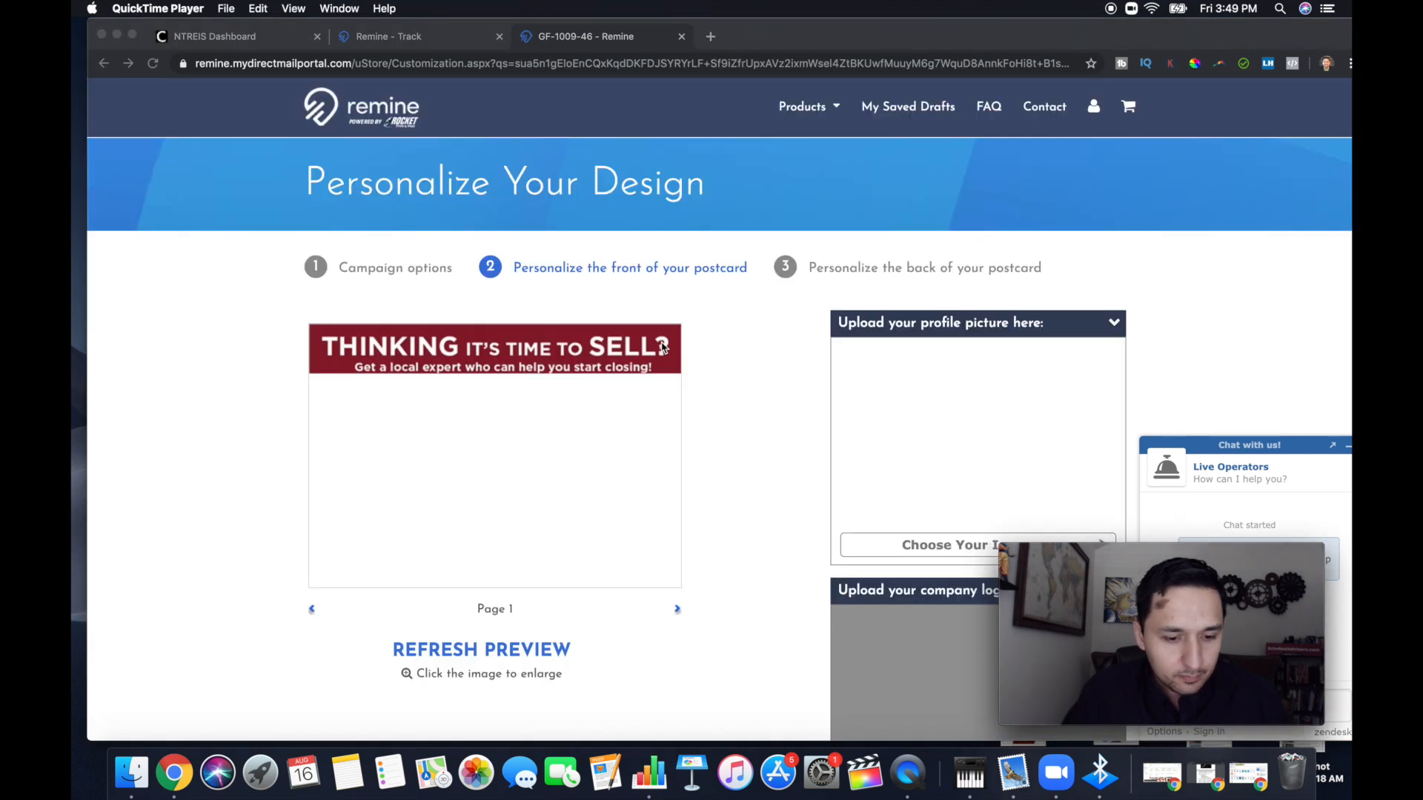
left_click(759, 385)
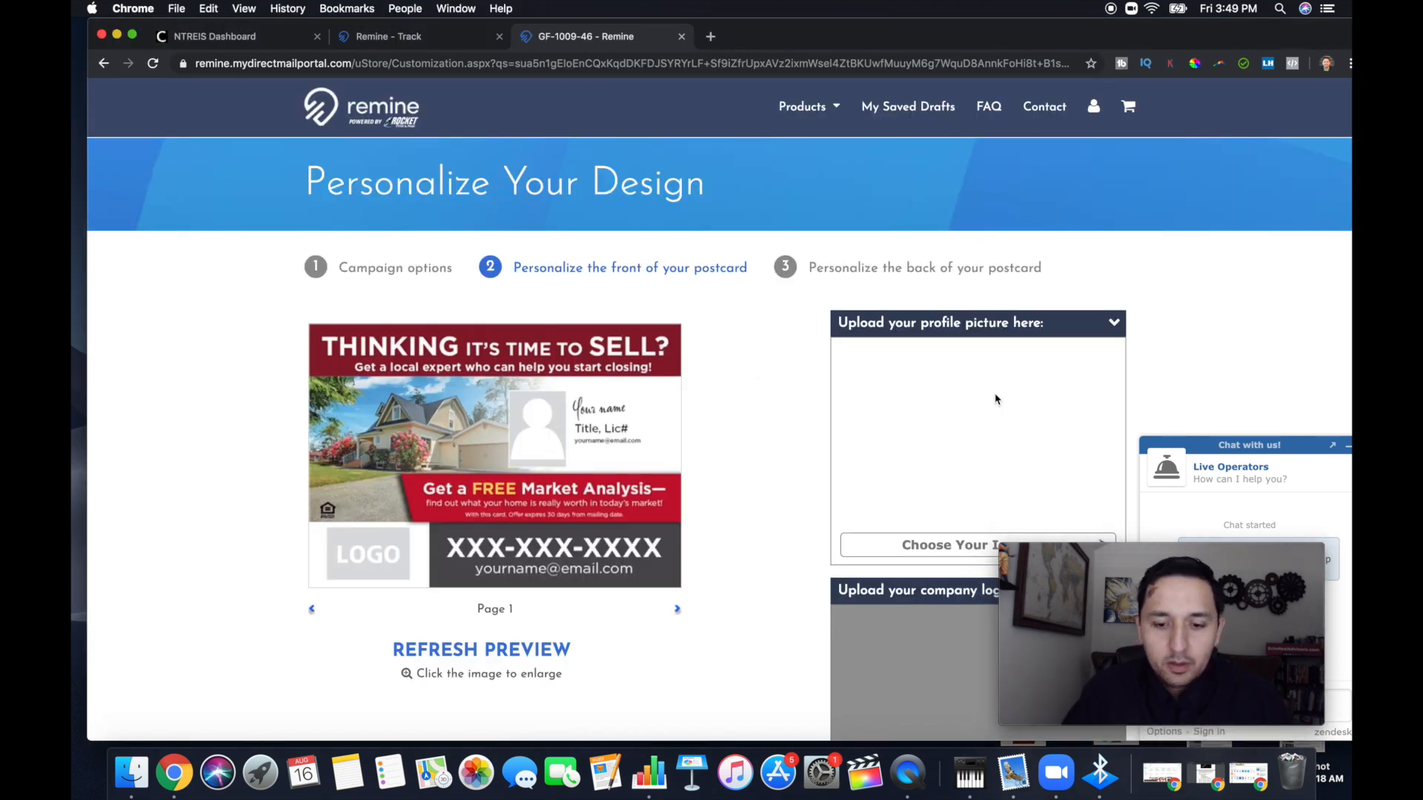
Choose the gallery's placeholder portrait as the postcard's profile picture
scroll(921, 486, "down", 5)
scroll(945, 302, "up", 3)
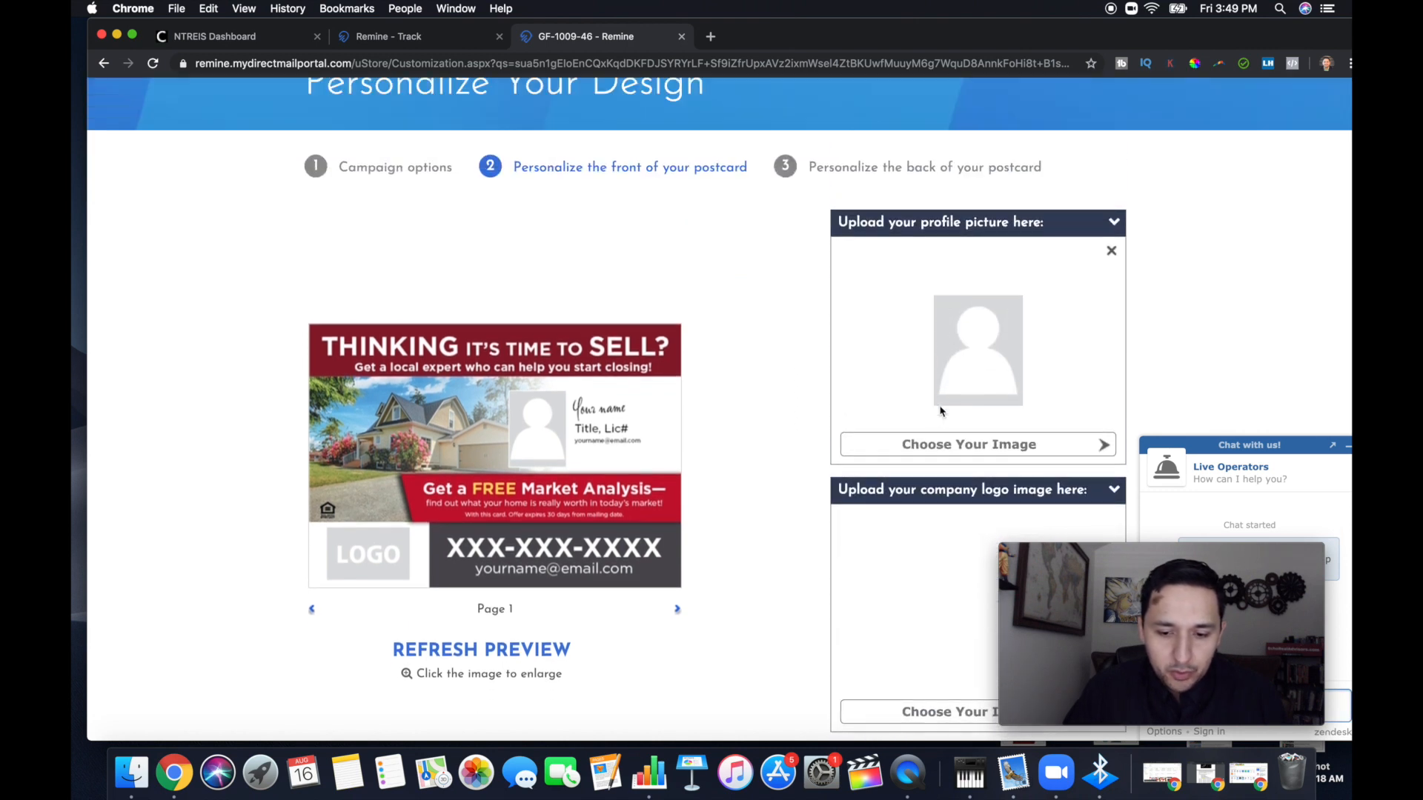
left_click(925, 443)
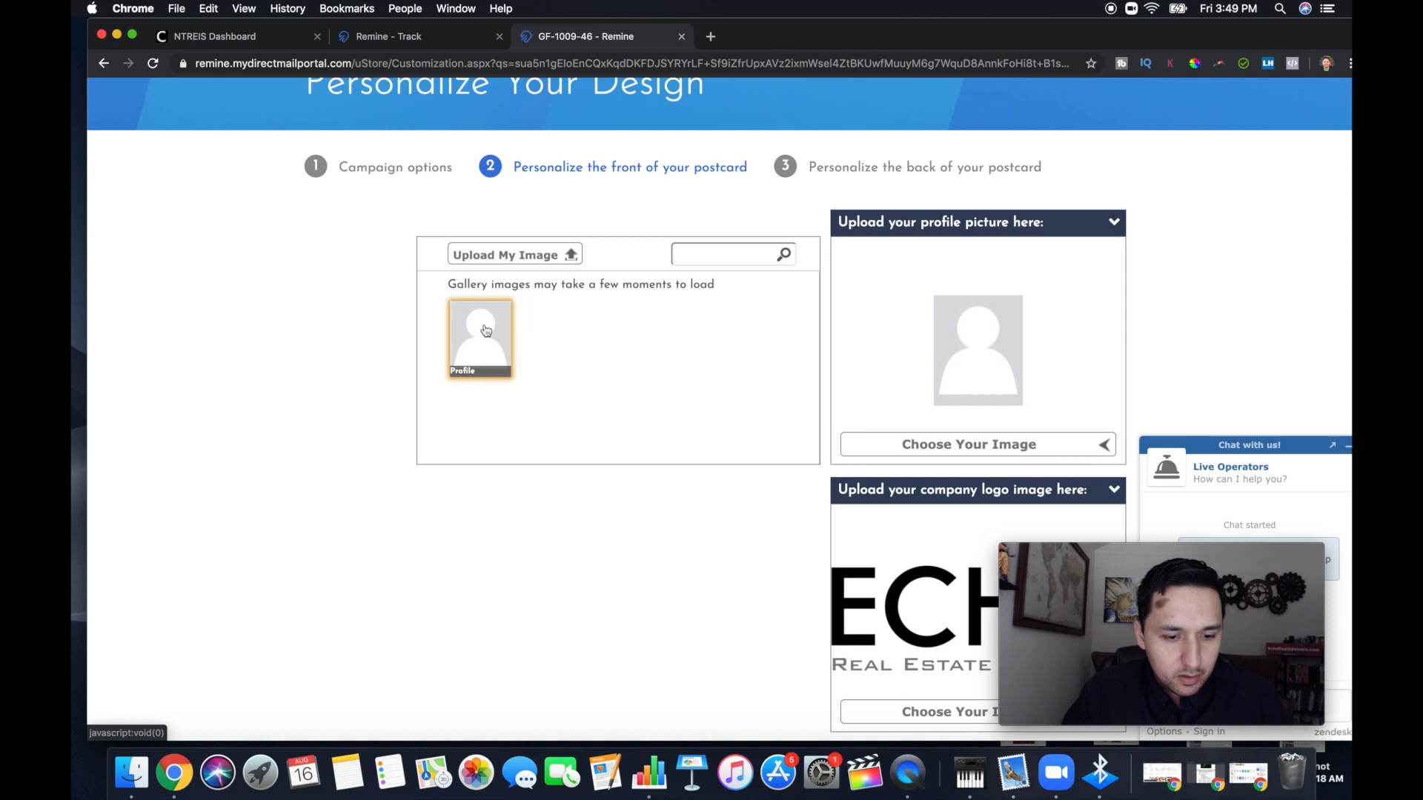
left_click(485, 330)
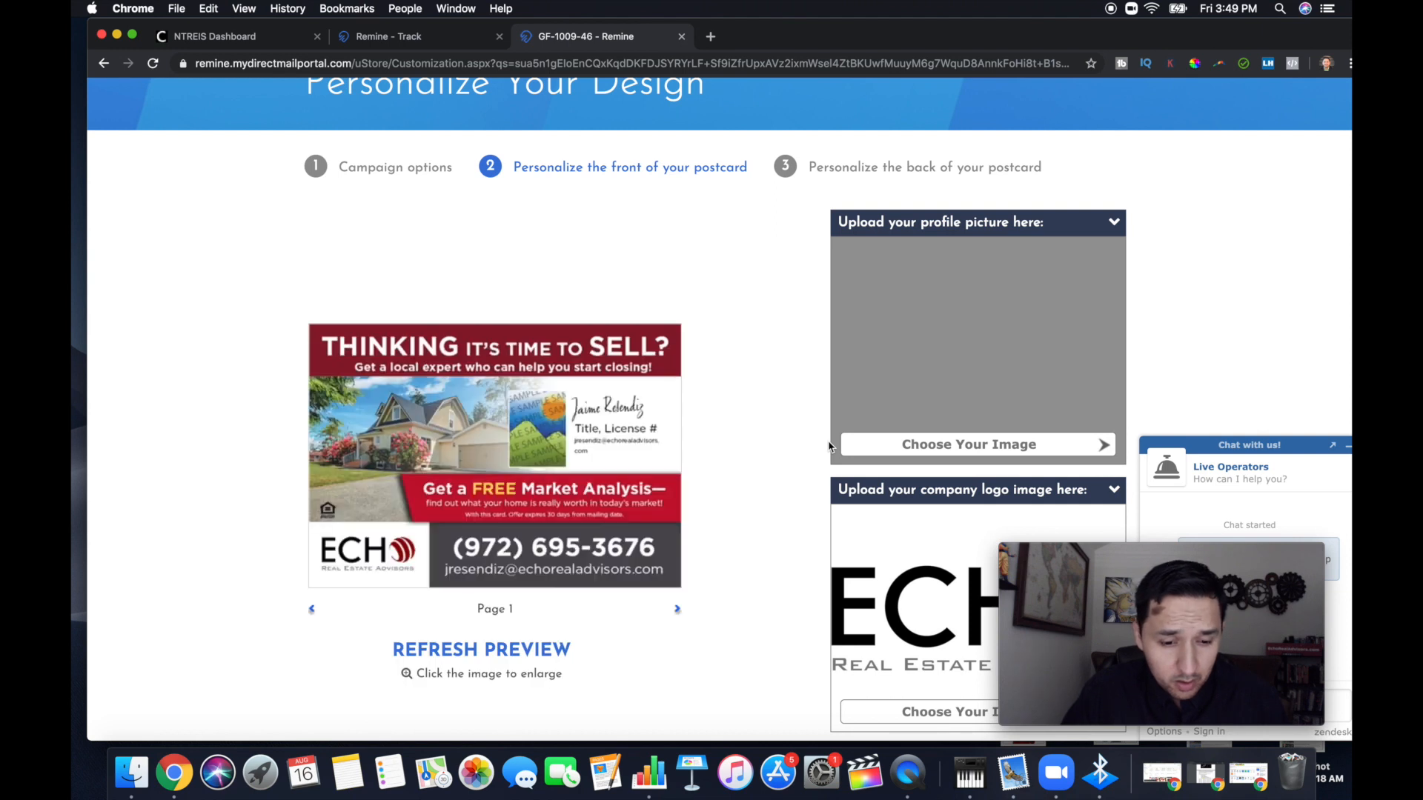
left_click(948, 445)
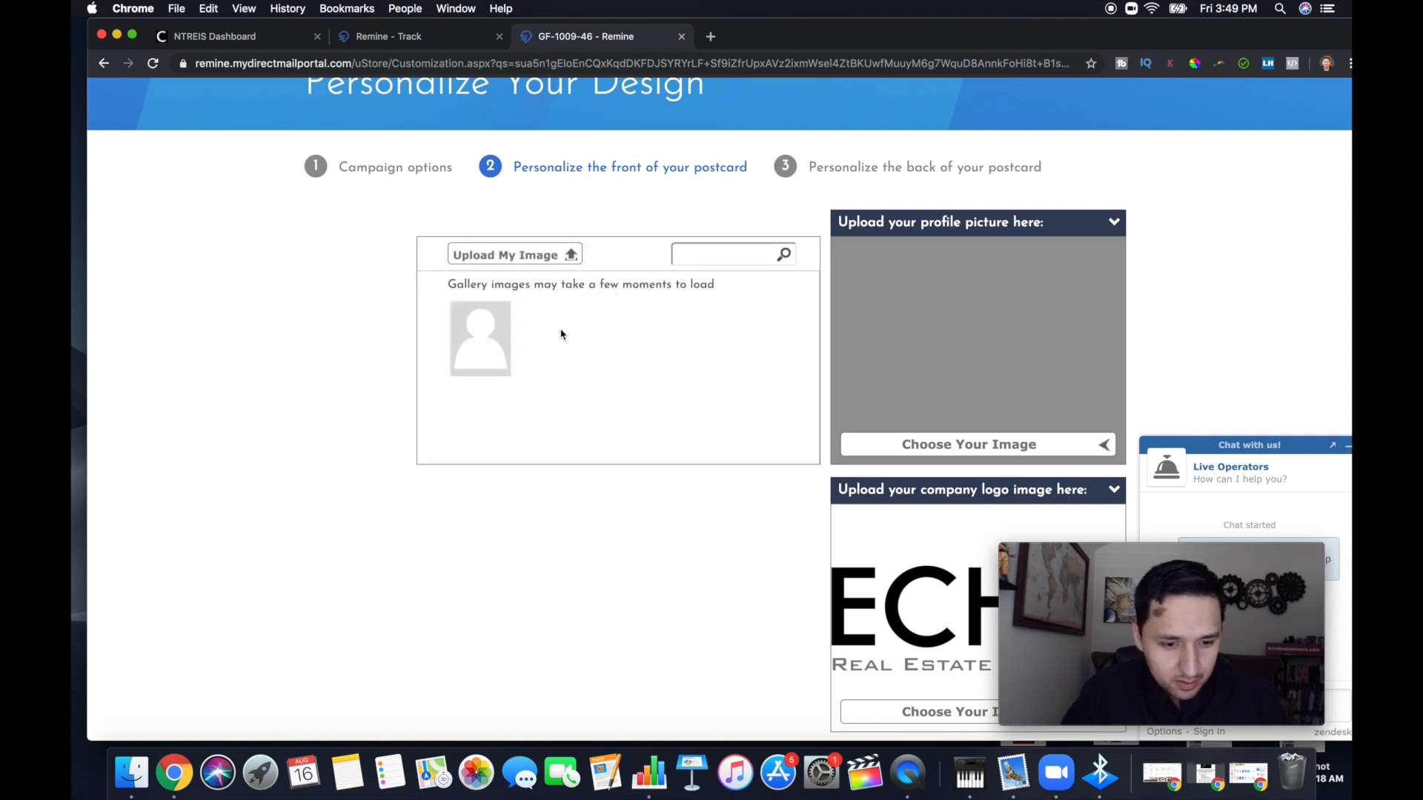
left_click(480, 338)
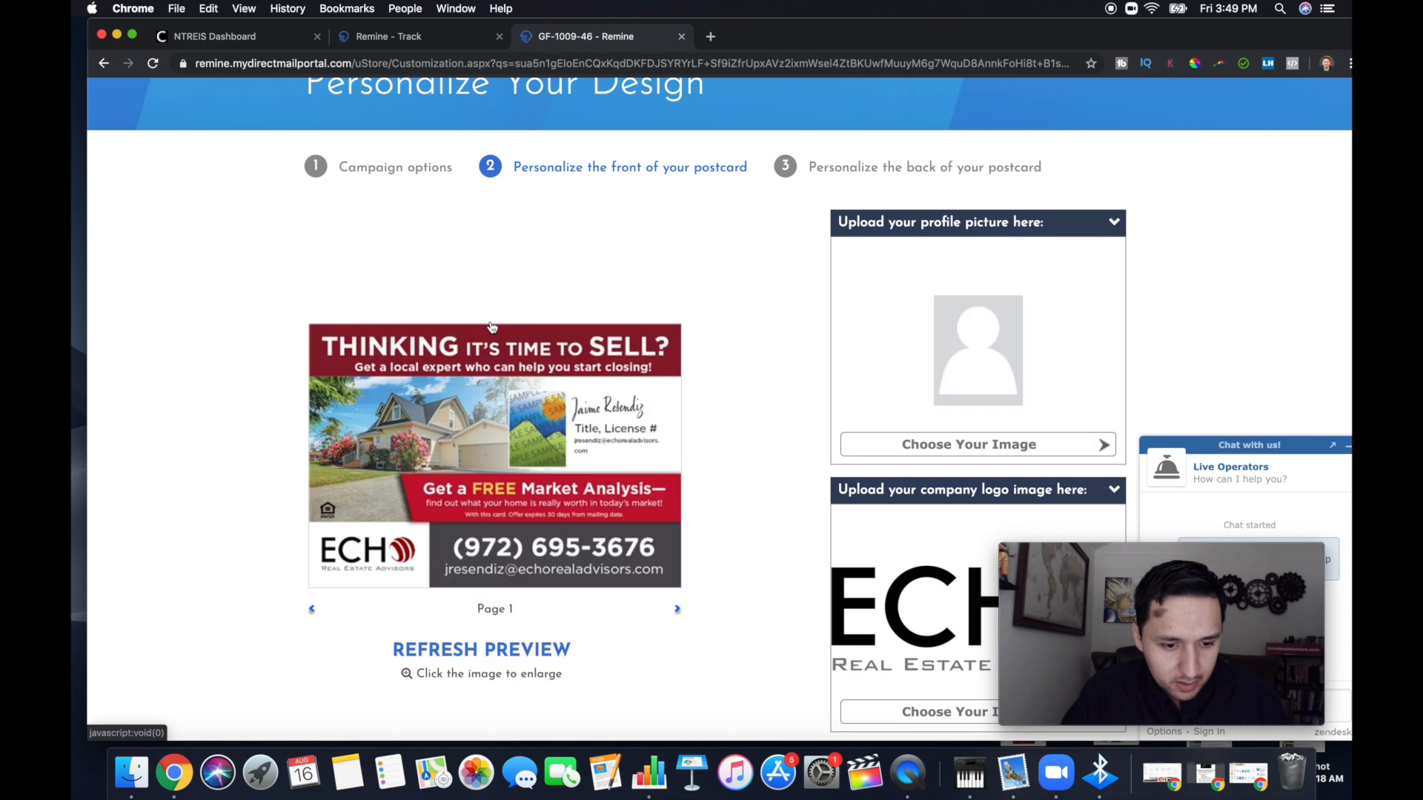
Start uploading a custom profile picture and preview the IMG_0124 PNG in the folder of photos without background
left_click(945, 446)
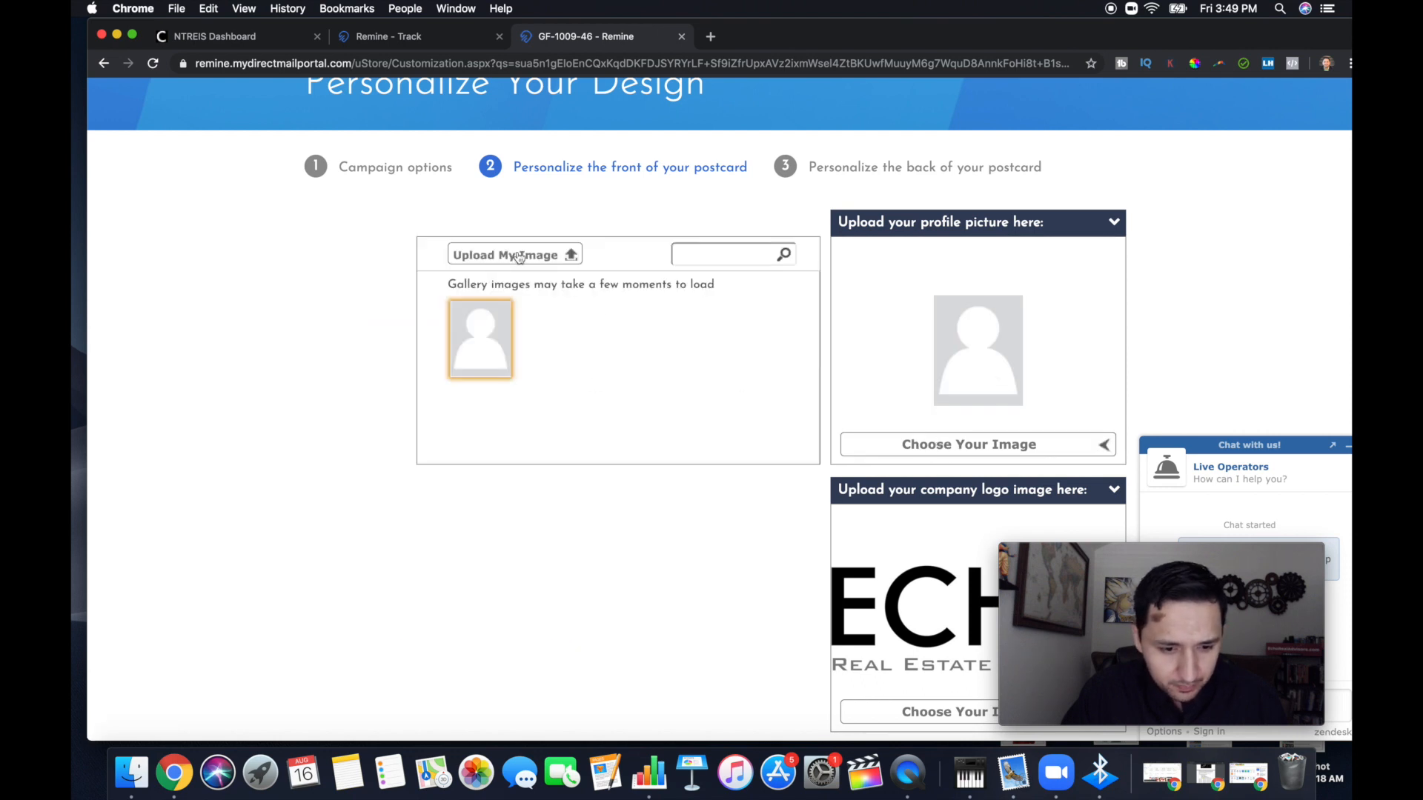
left_click(519, 255)
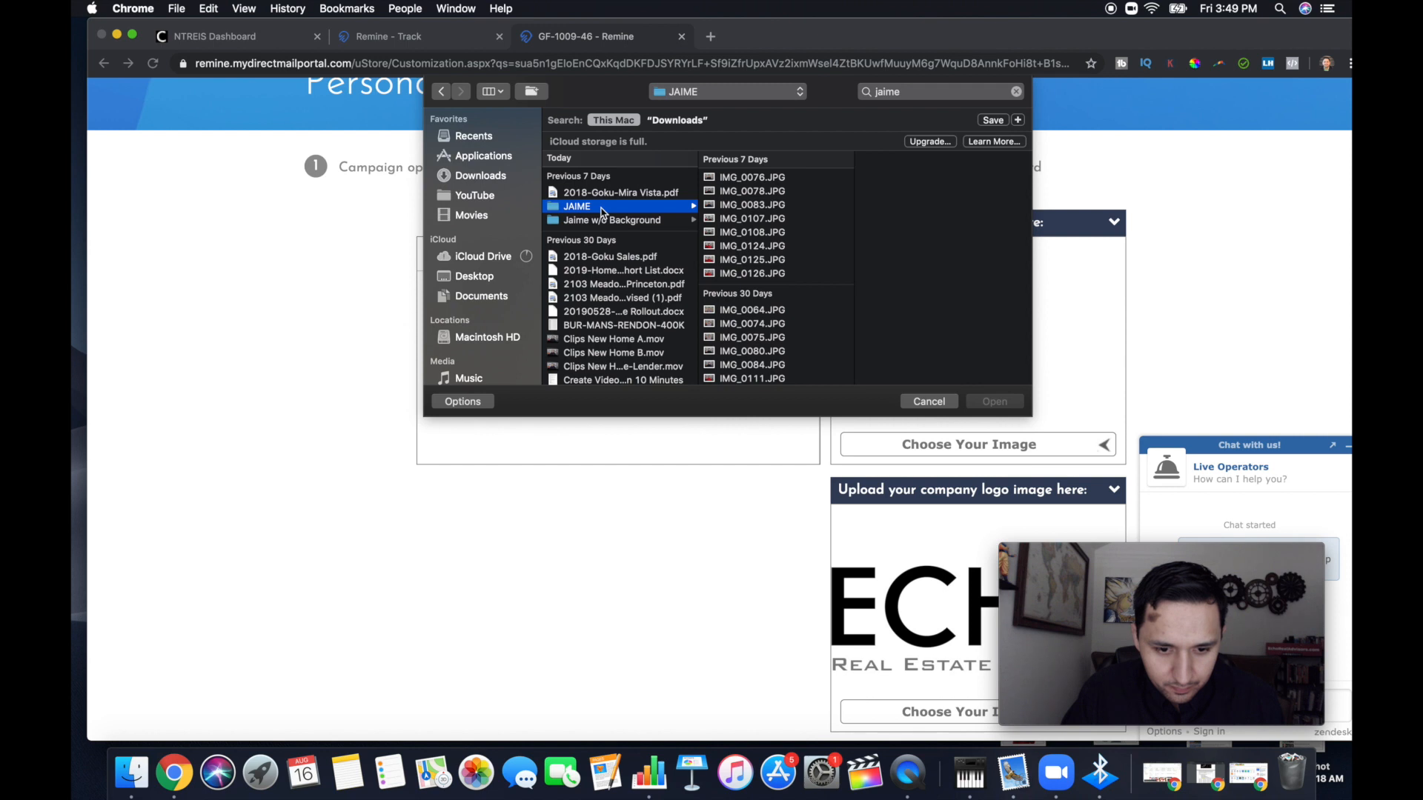
scroll(750, 282, "down", 3)
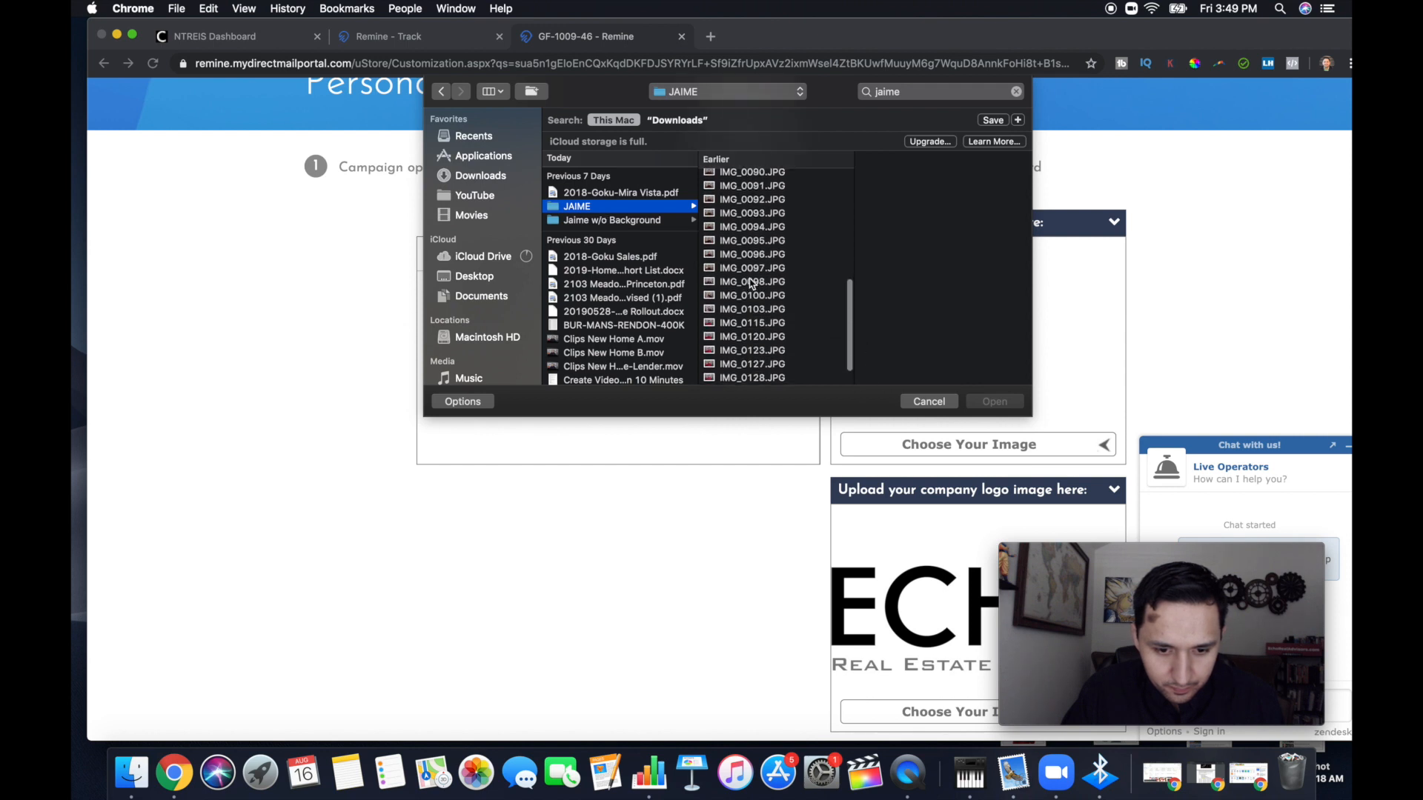
scroll(751, 282, "down", 10)
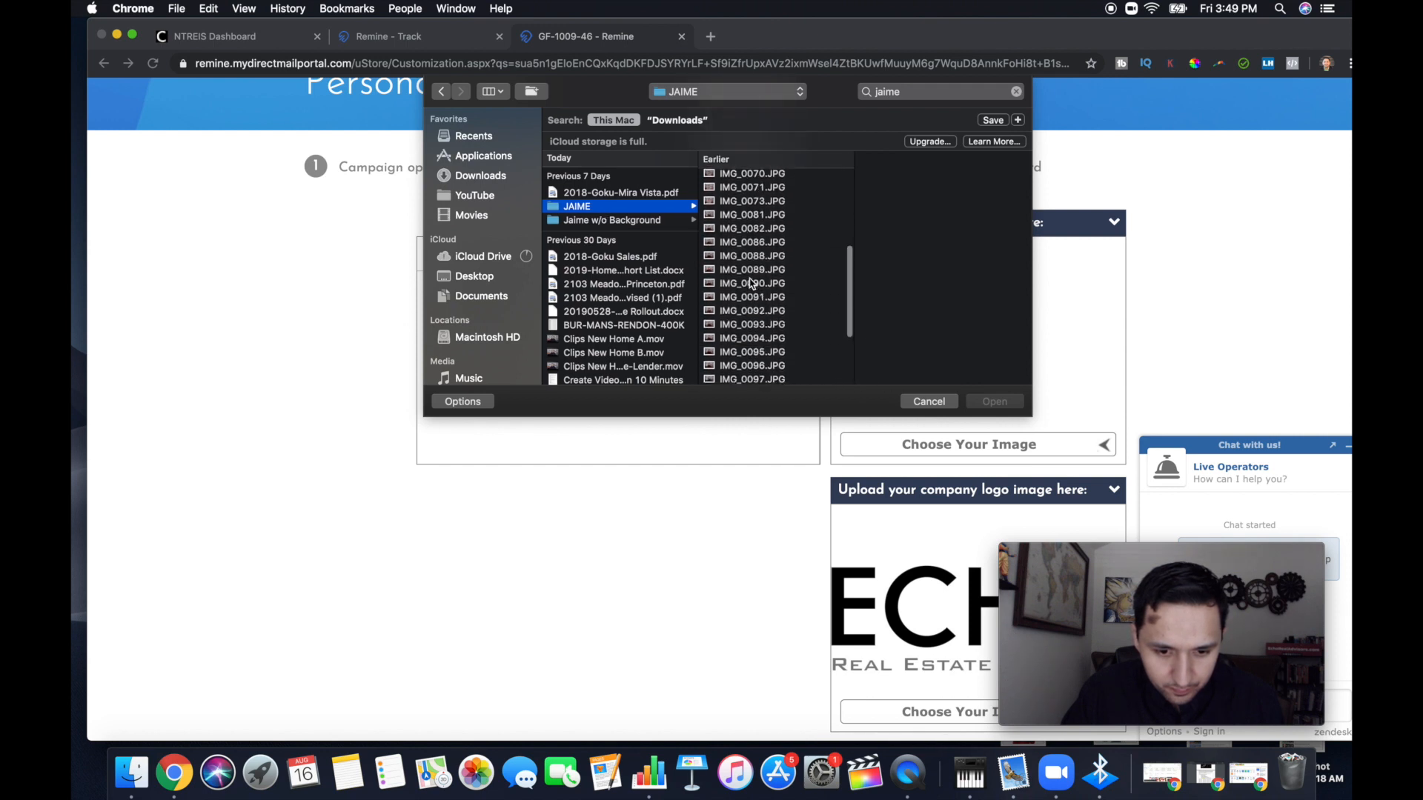
left_click(612, 221)
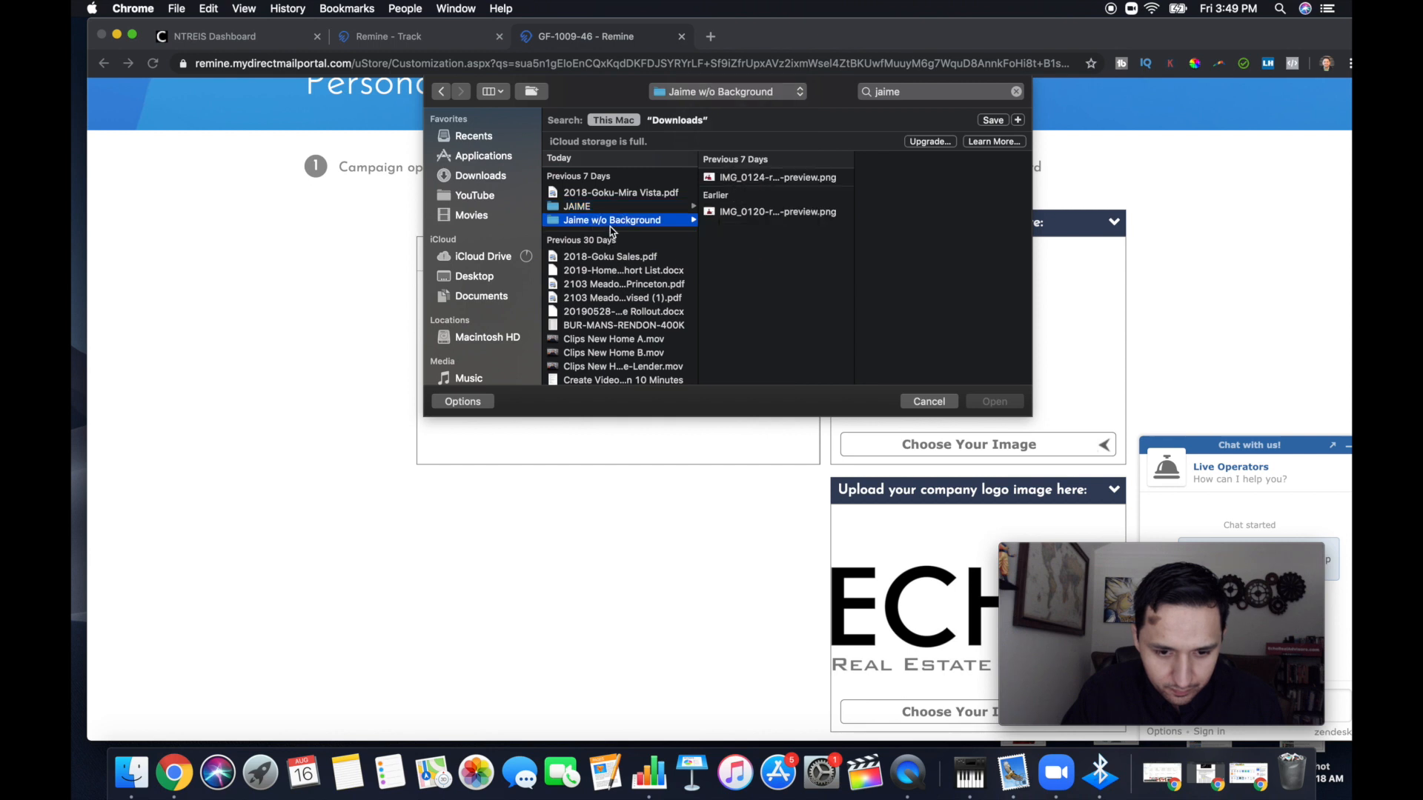
left_click(753, 179)
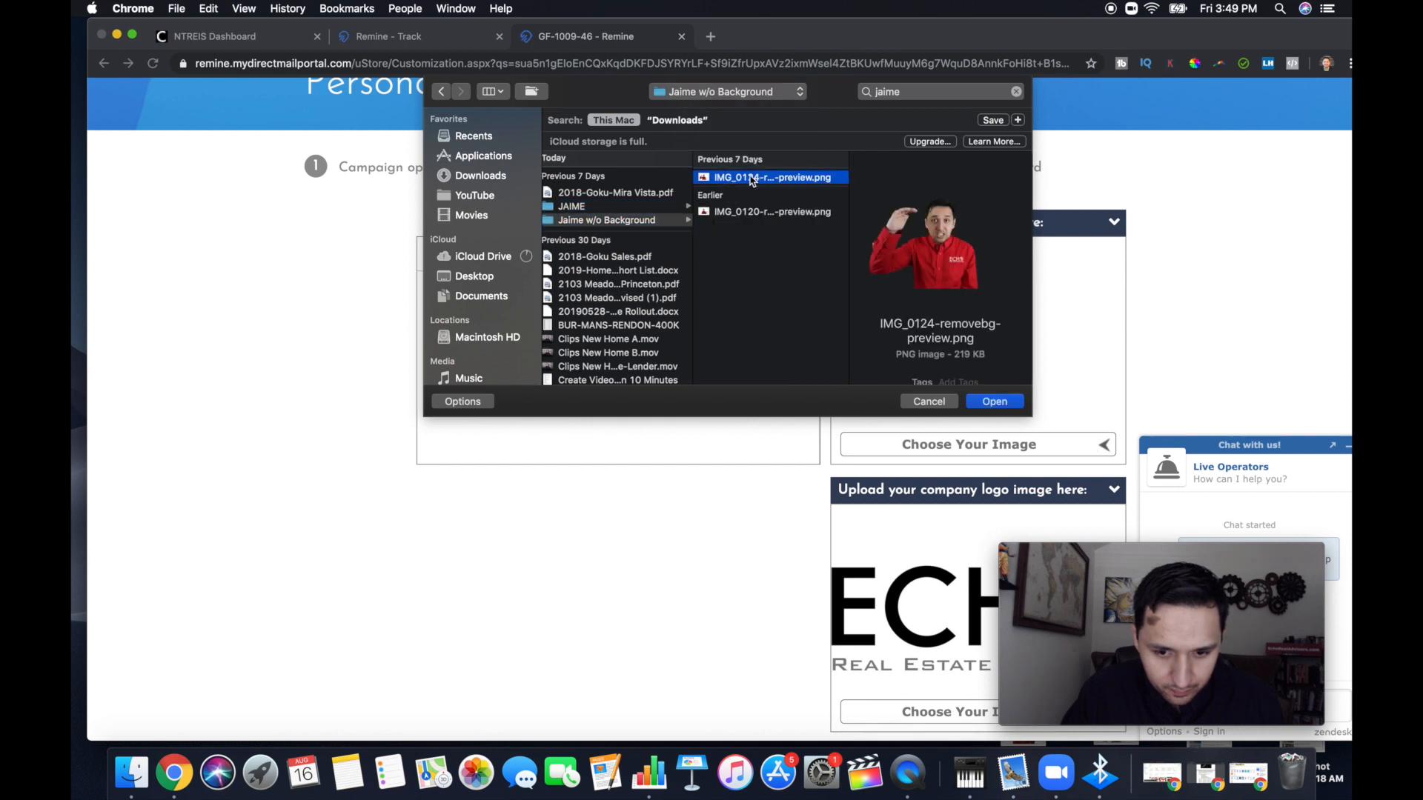
Examine the portrait photos in the folder of original JPGs as candidates for the postcard's profile picture
left_click(613, 207)
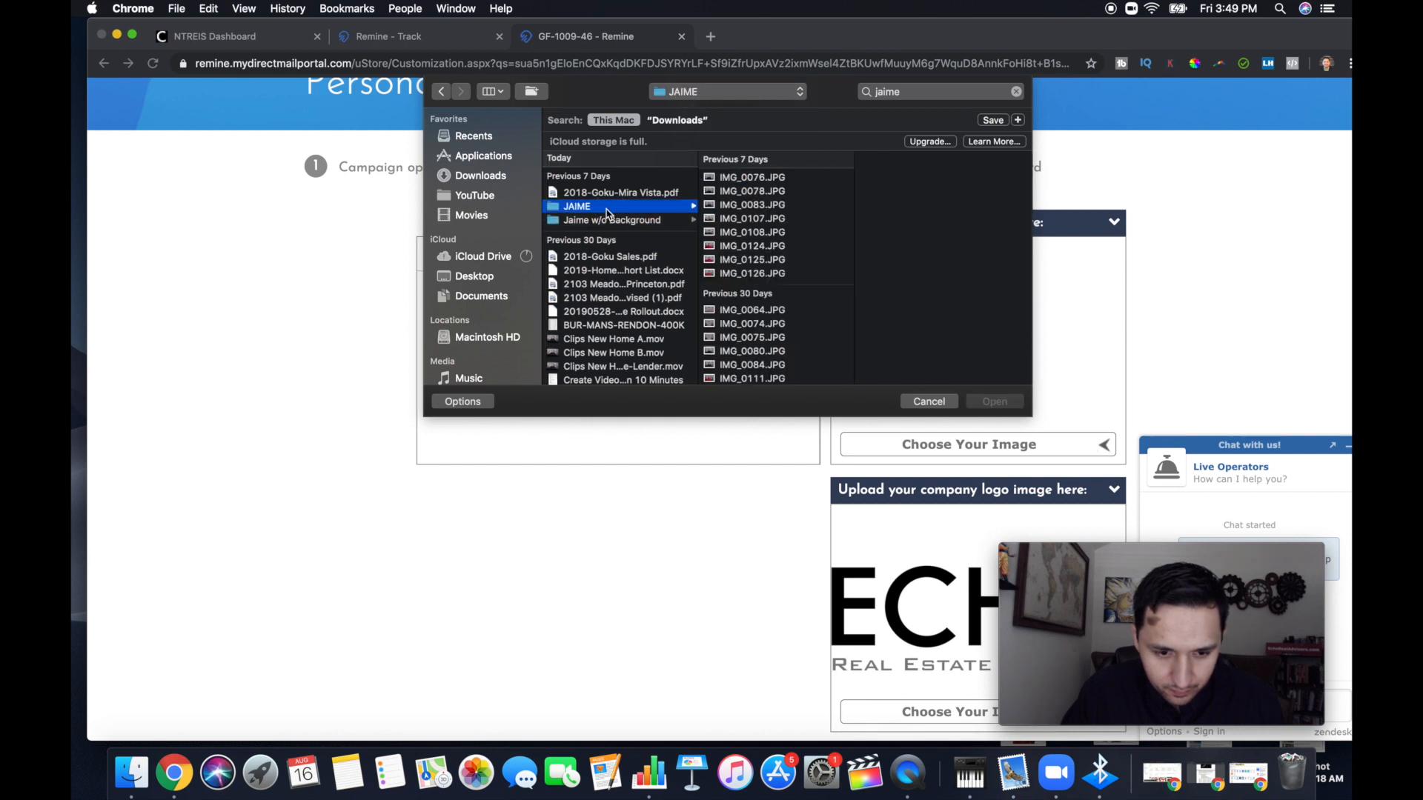
left_click(756, 192)
left_click(741, 205)
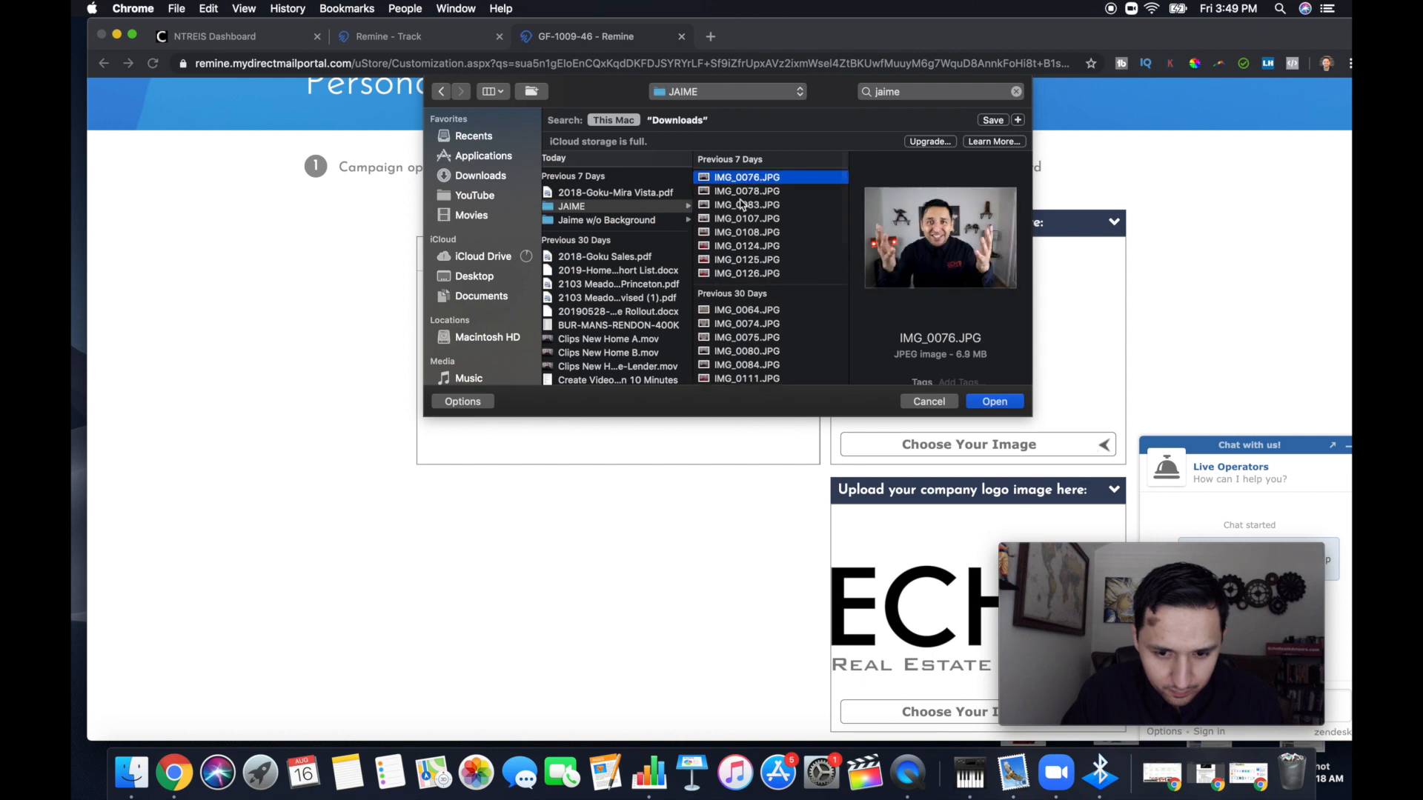
left_click(741, 245)
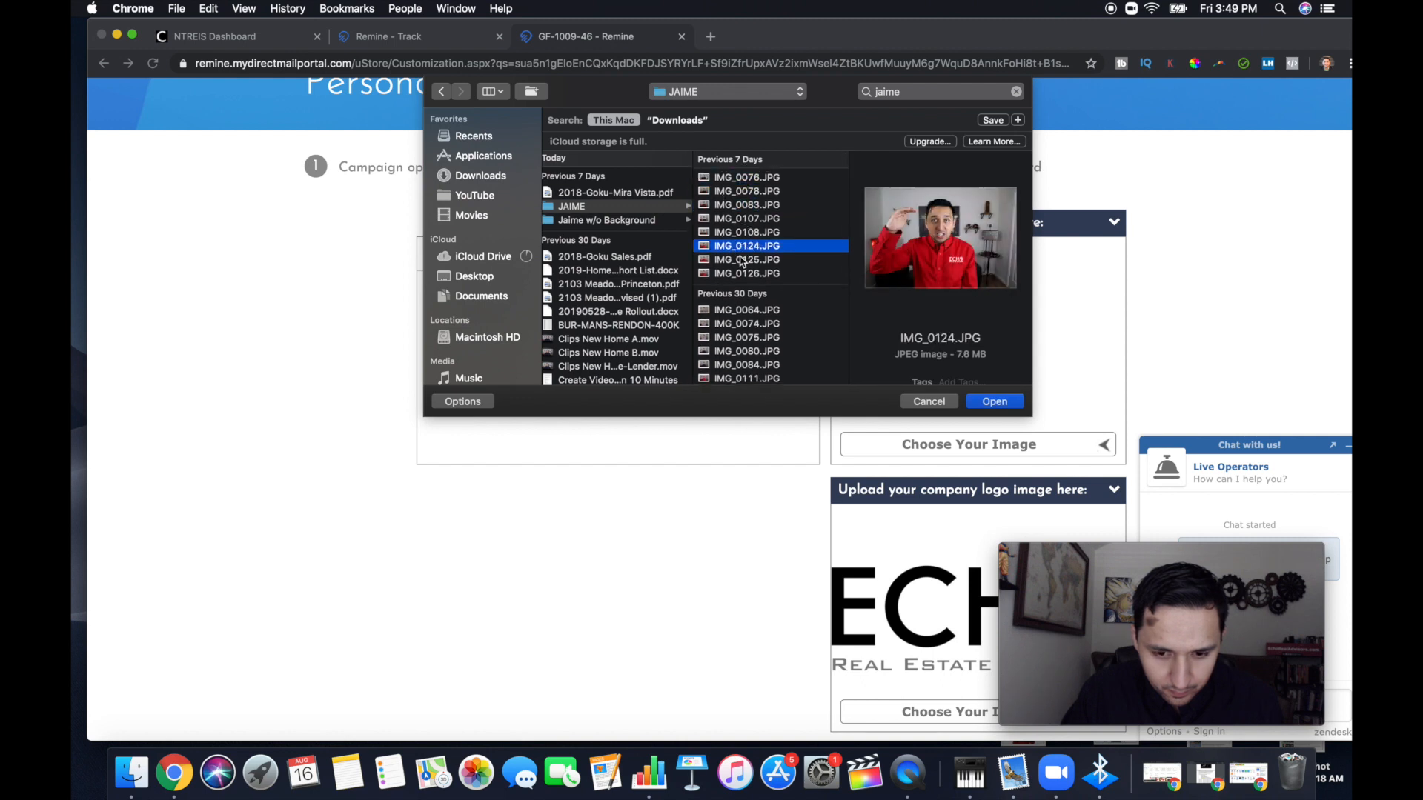
left_click(741, 260)
left_click(741, 273)
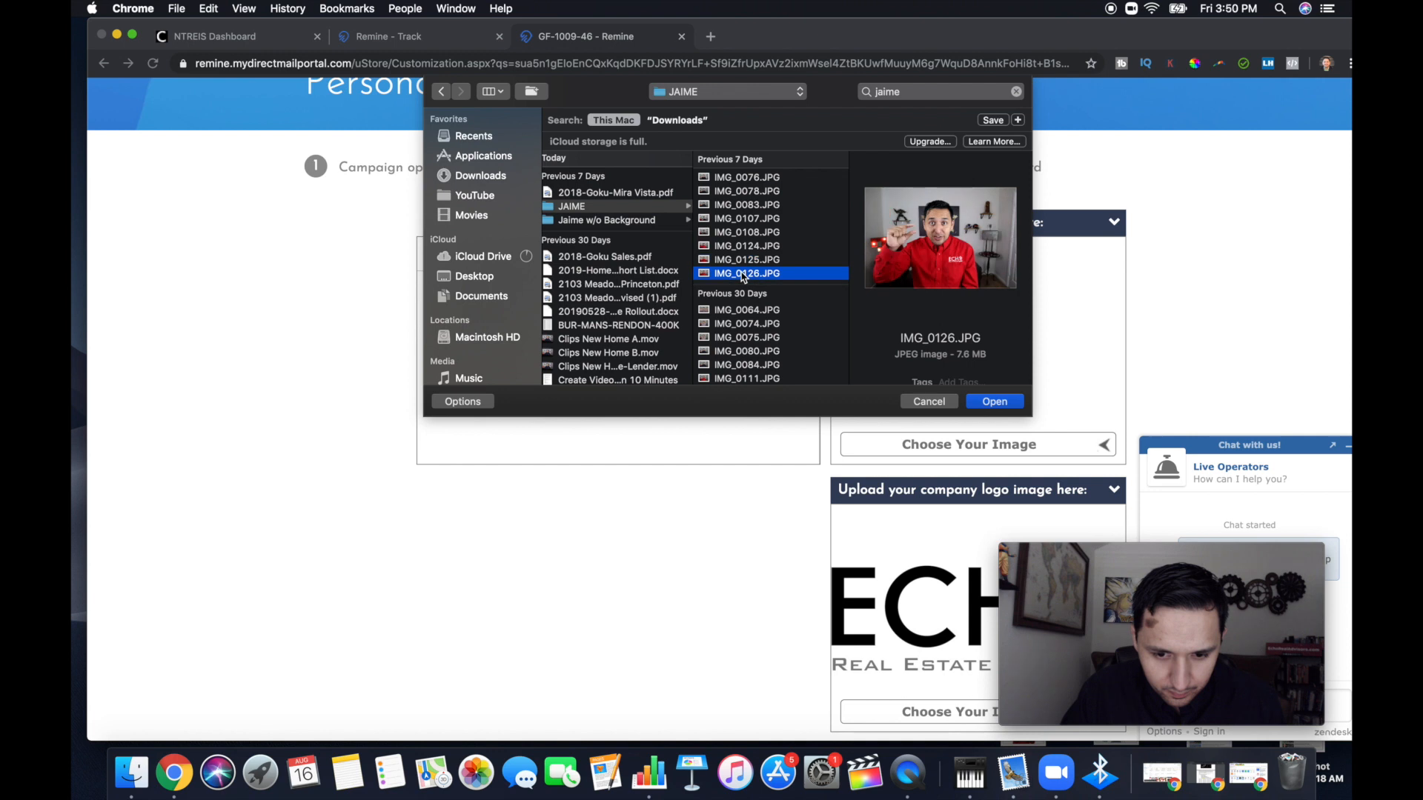
left_click(741, 310)
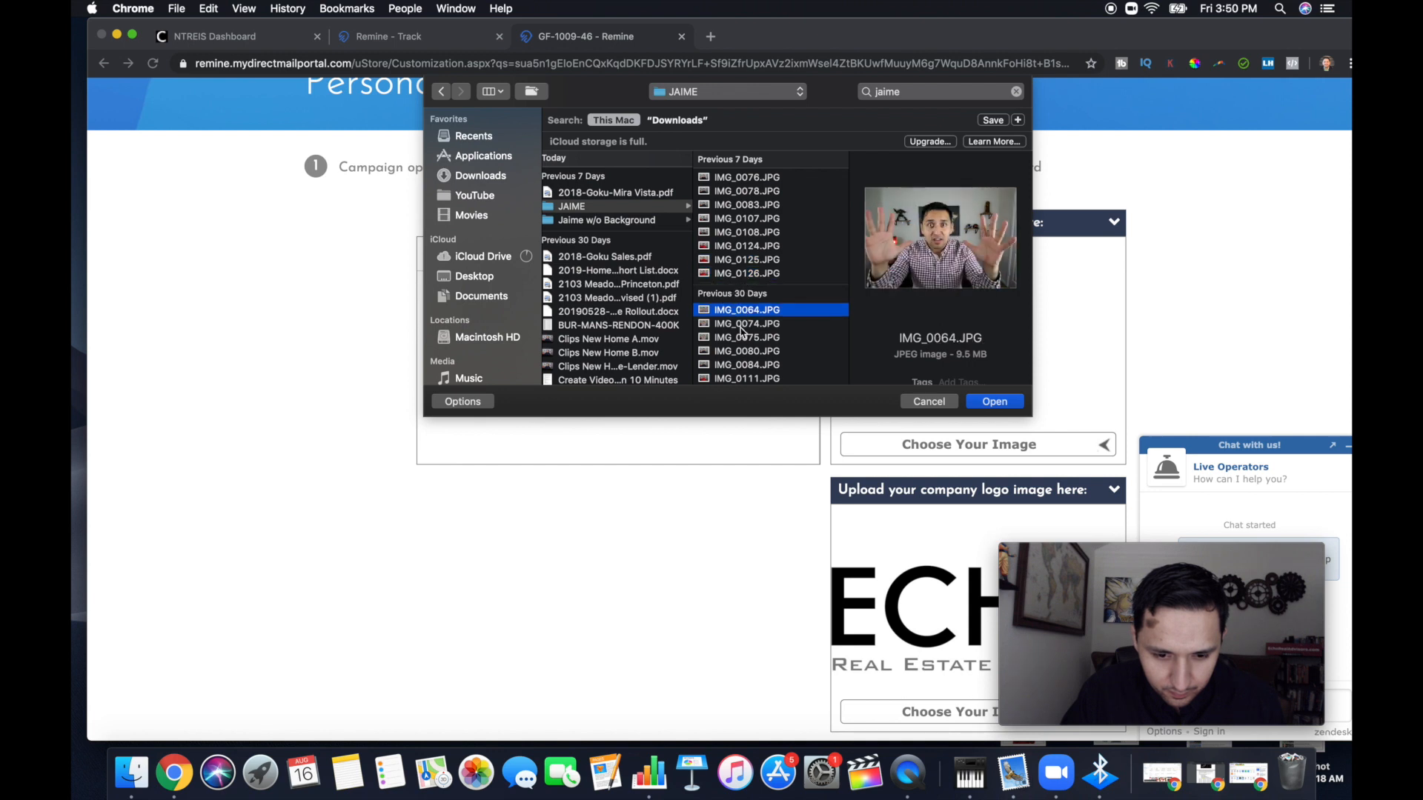
left_click(741, 326)
scroll(741, 331, "down", 2)
scroll(741, 331, "down", 3)
left_click(738, 218)
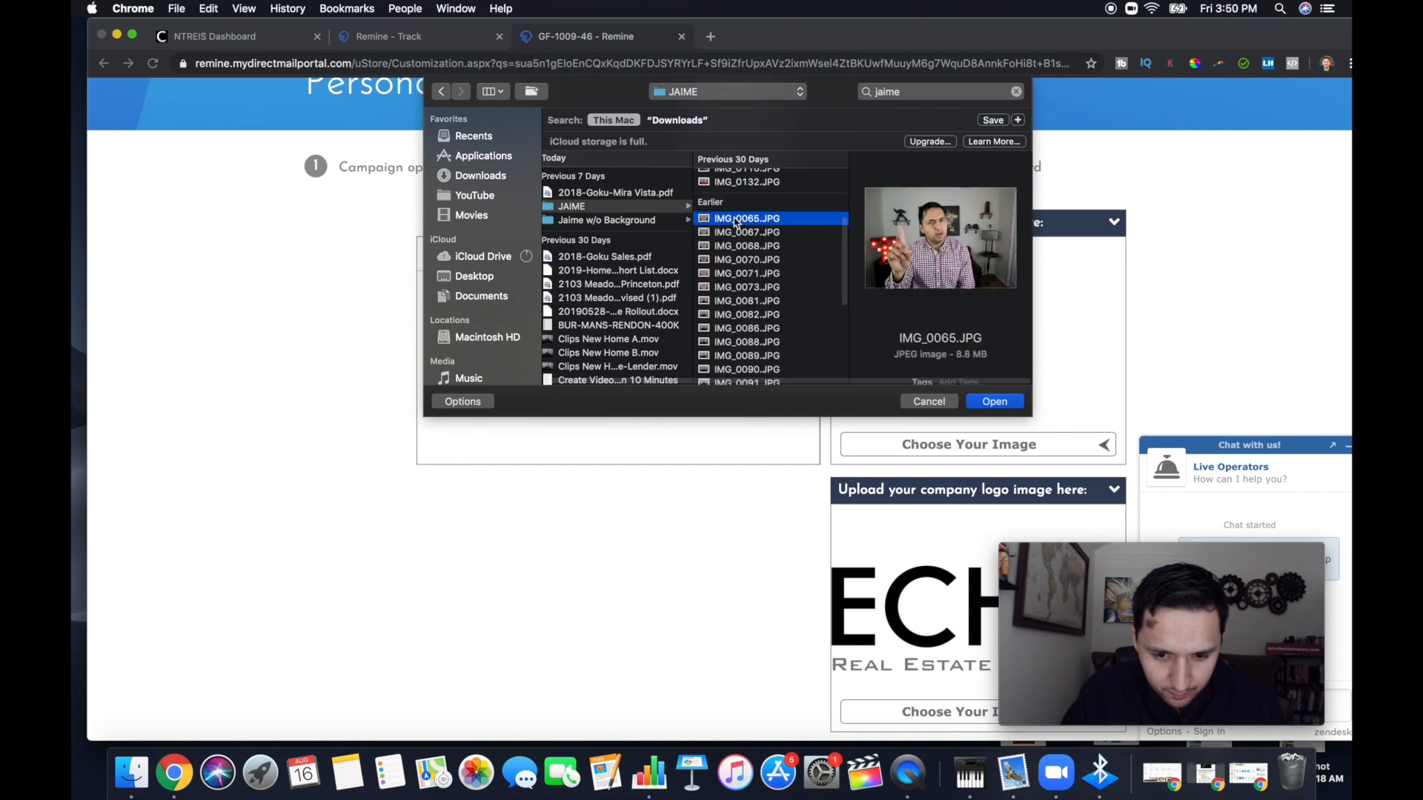
Compare the red-shirt portraits IMG_0132, IMG_0116 and IMG_0111, and upload IMG_0116.JPG as the postcard's profile picture
left_click(736, 183)
scroll(736, 187, "up", 3)
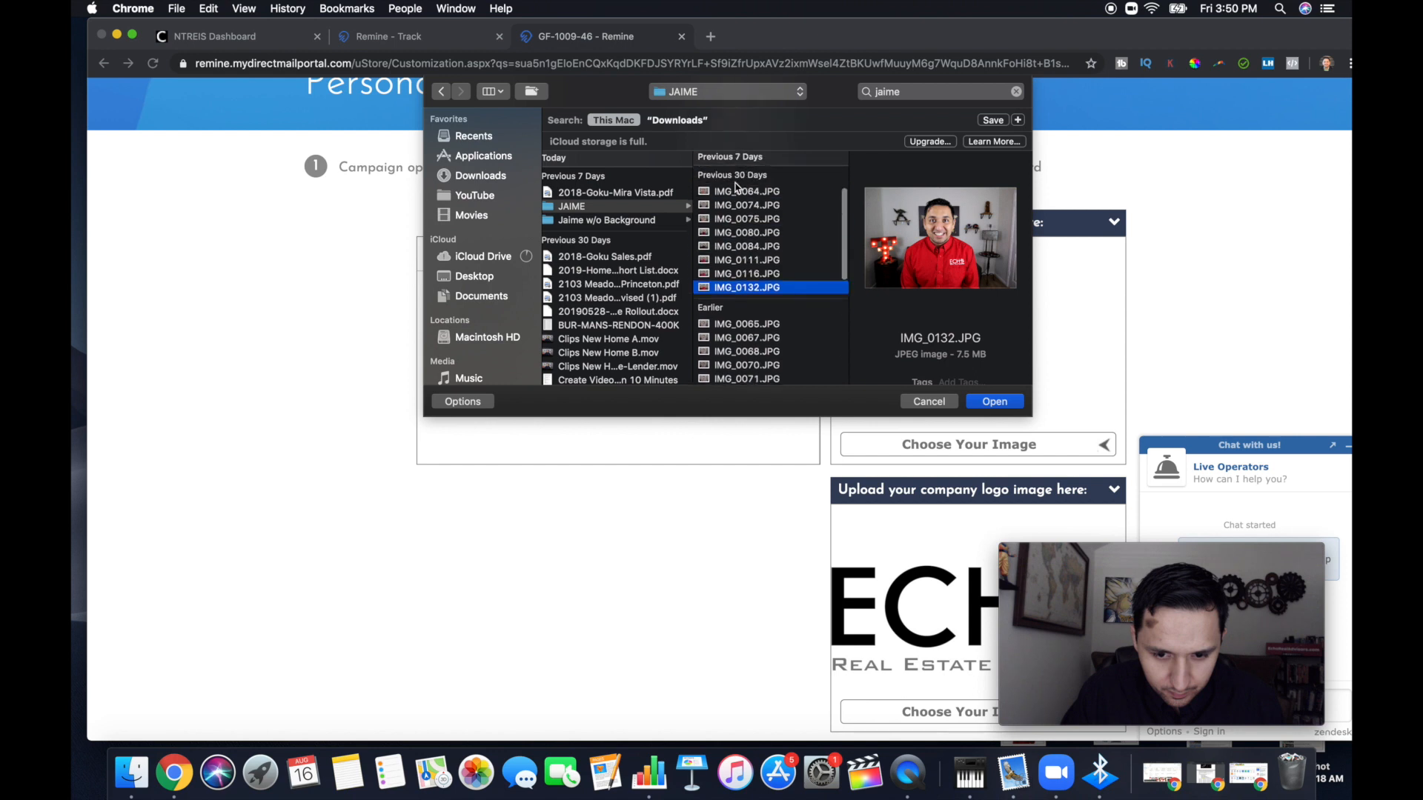
left_click(736, 275)
left_click(736, 261)
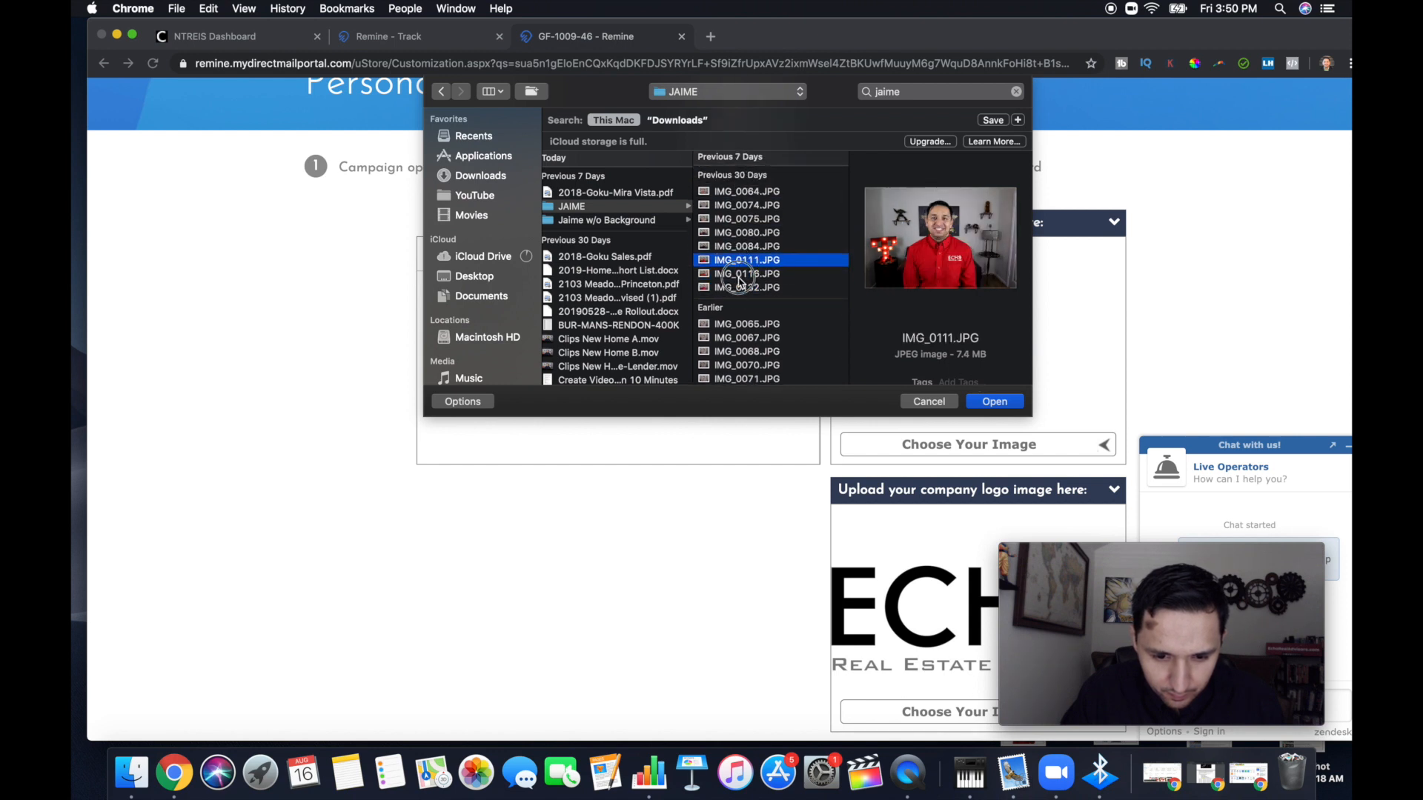
left_click(739, 275)
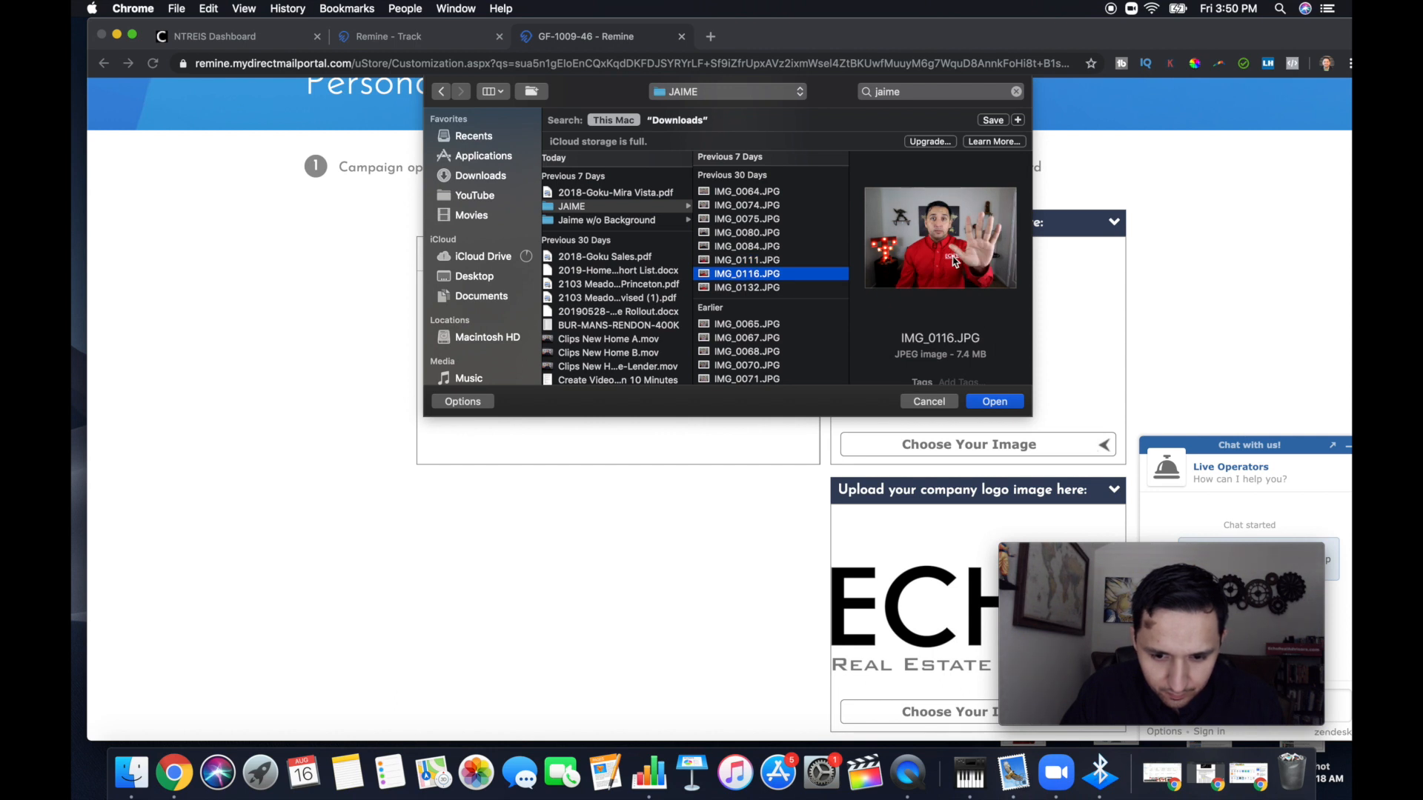
left_click(995, 402)
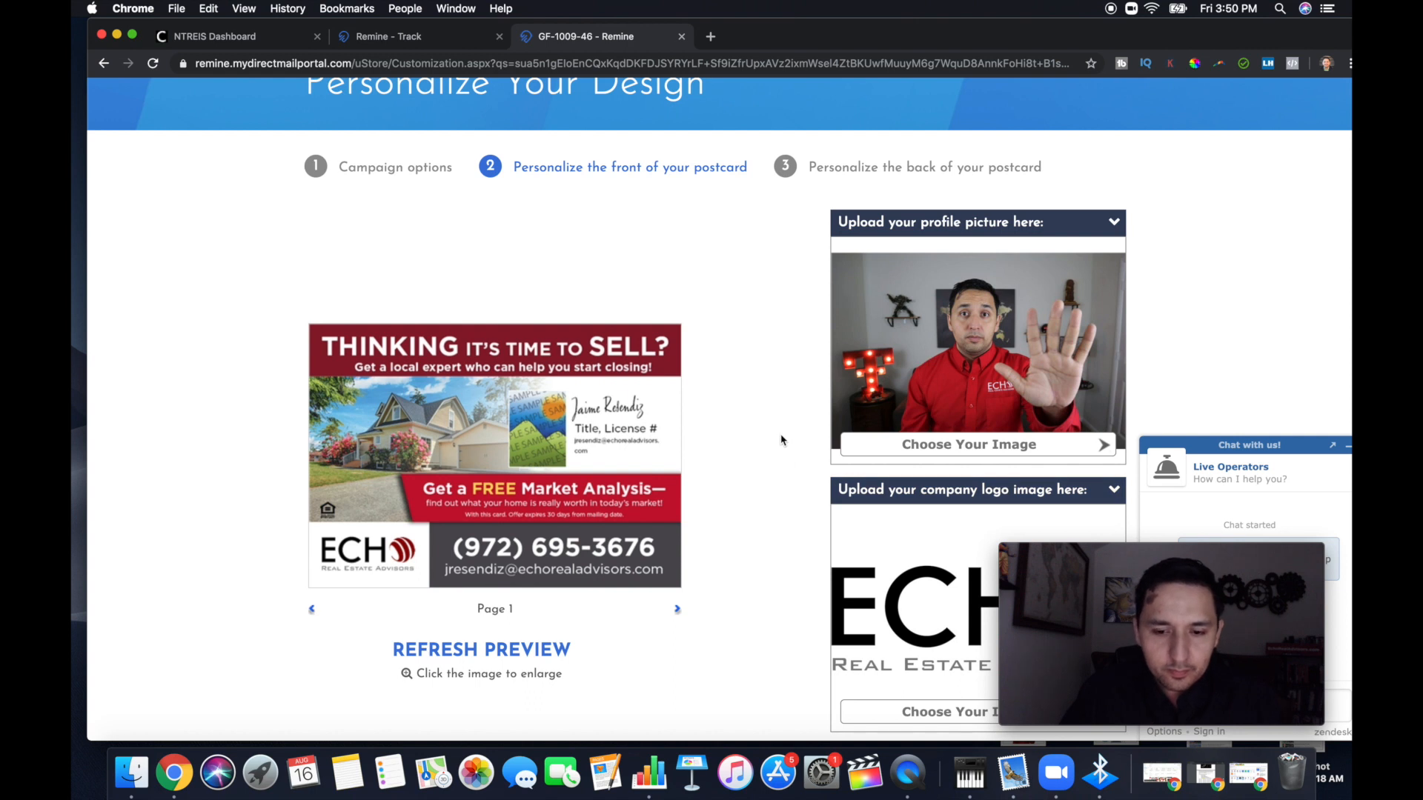
Fill in the postcard's title field with REALTOR and the agent's license number
scroll(770, 422, "up", 2)
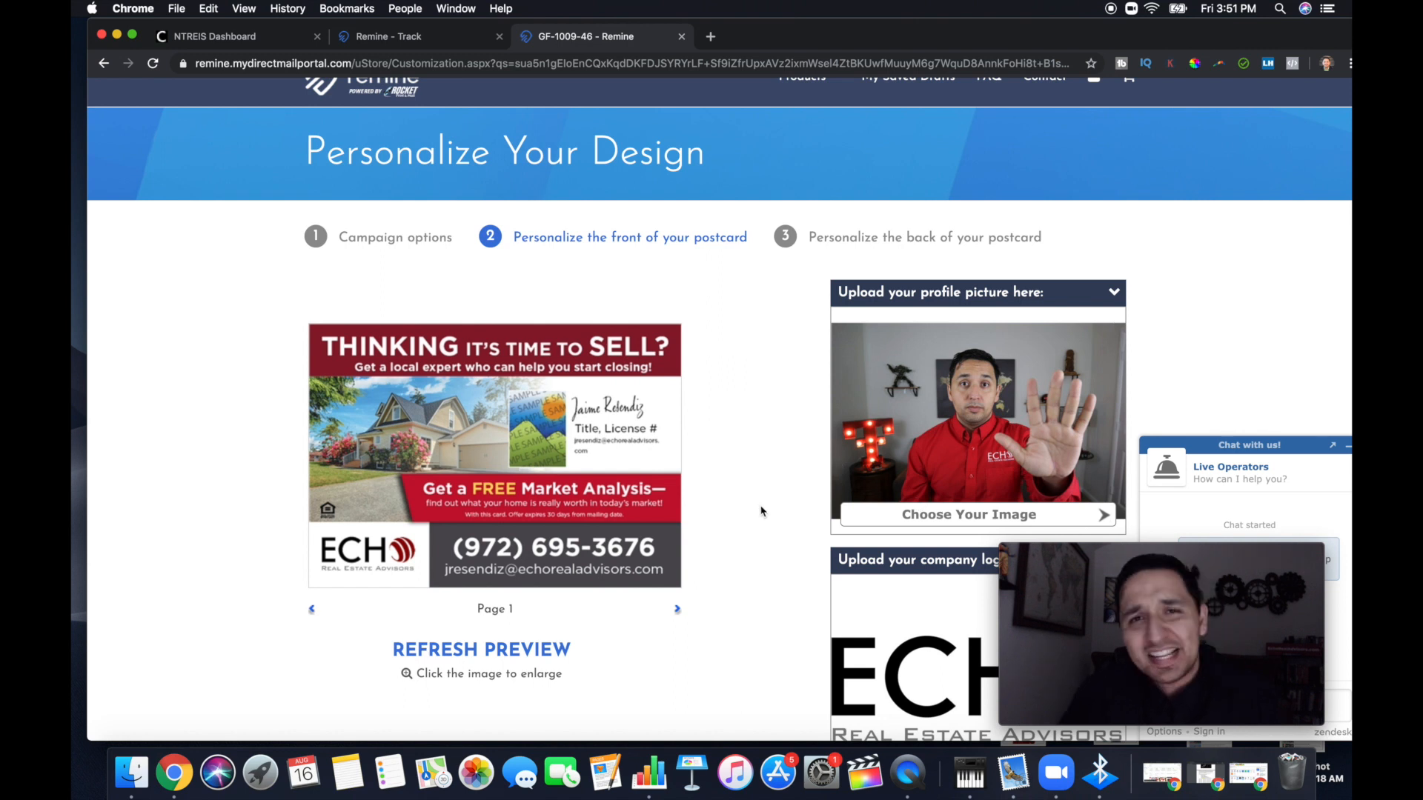
scroll(760, 511, "down", 5)
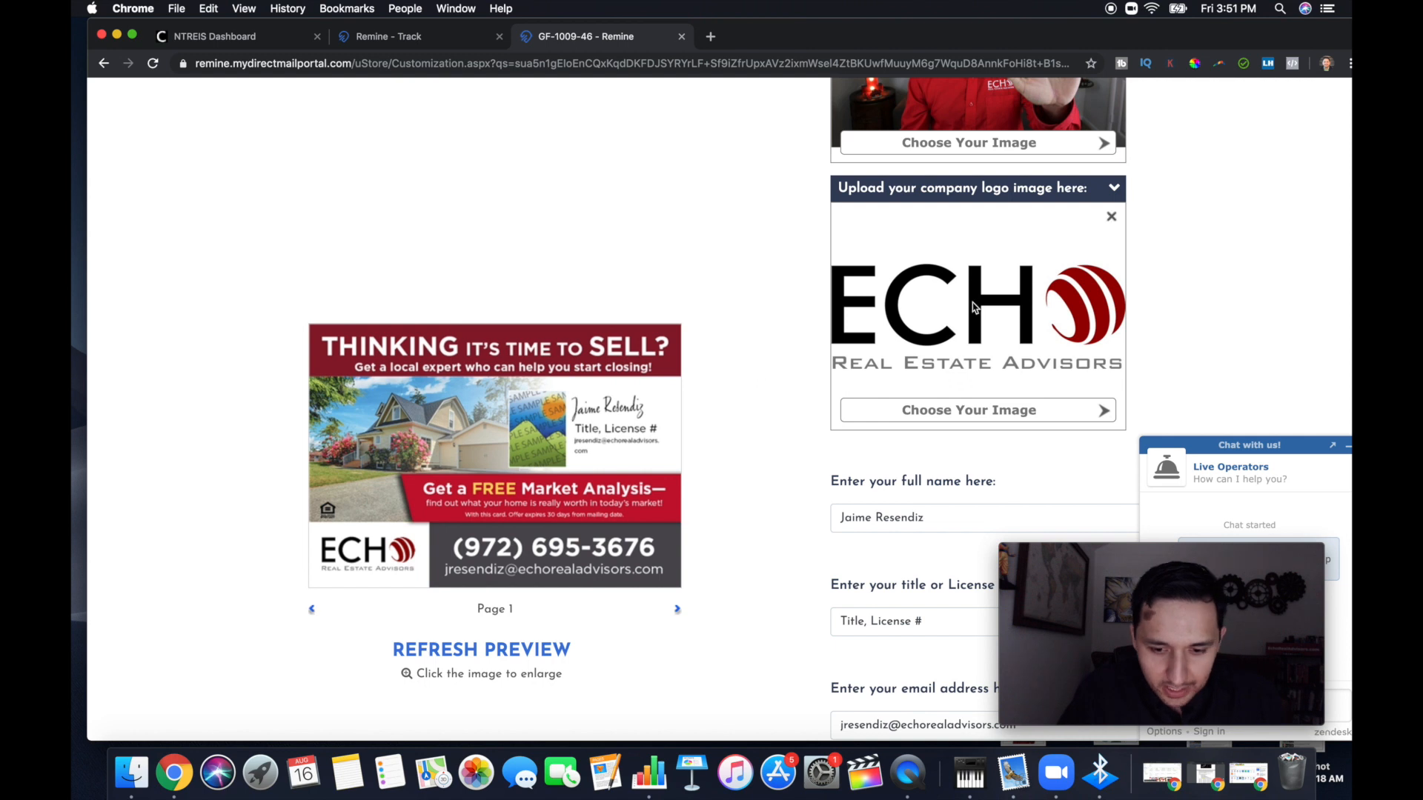
scroll(775, 436, "down", 3)
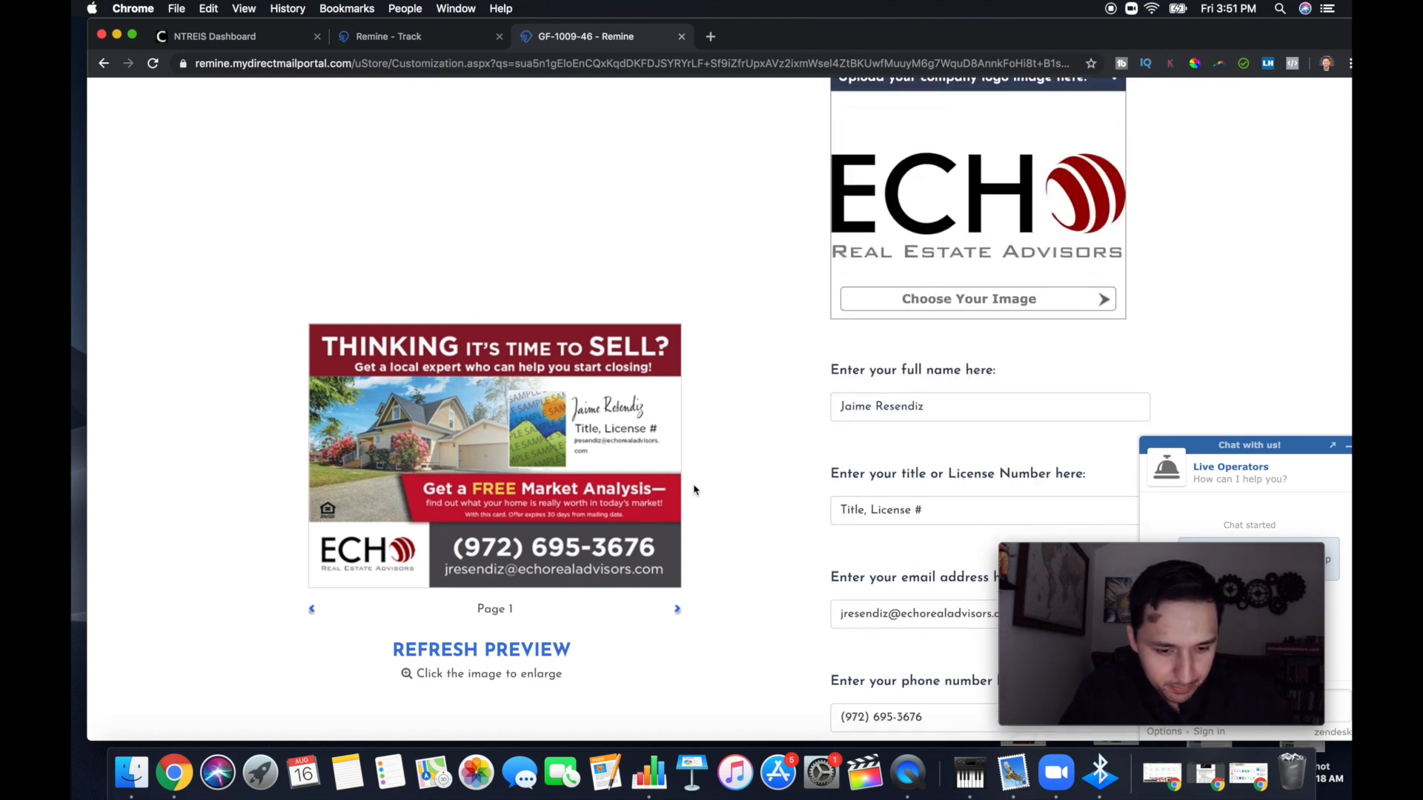
scroll(694, 490, "down", 1)
scroll(695, 490, "down", 2)
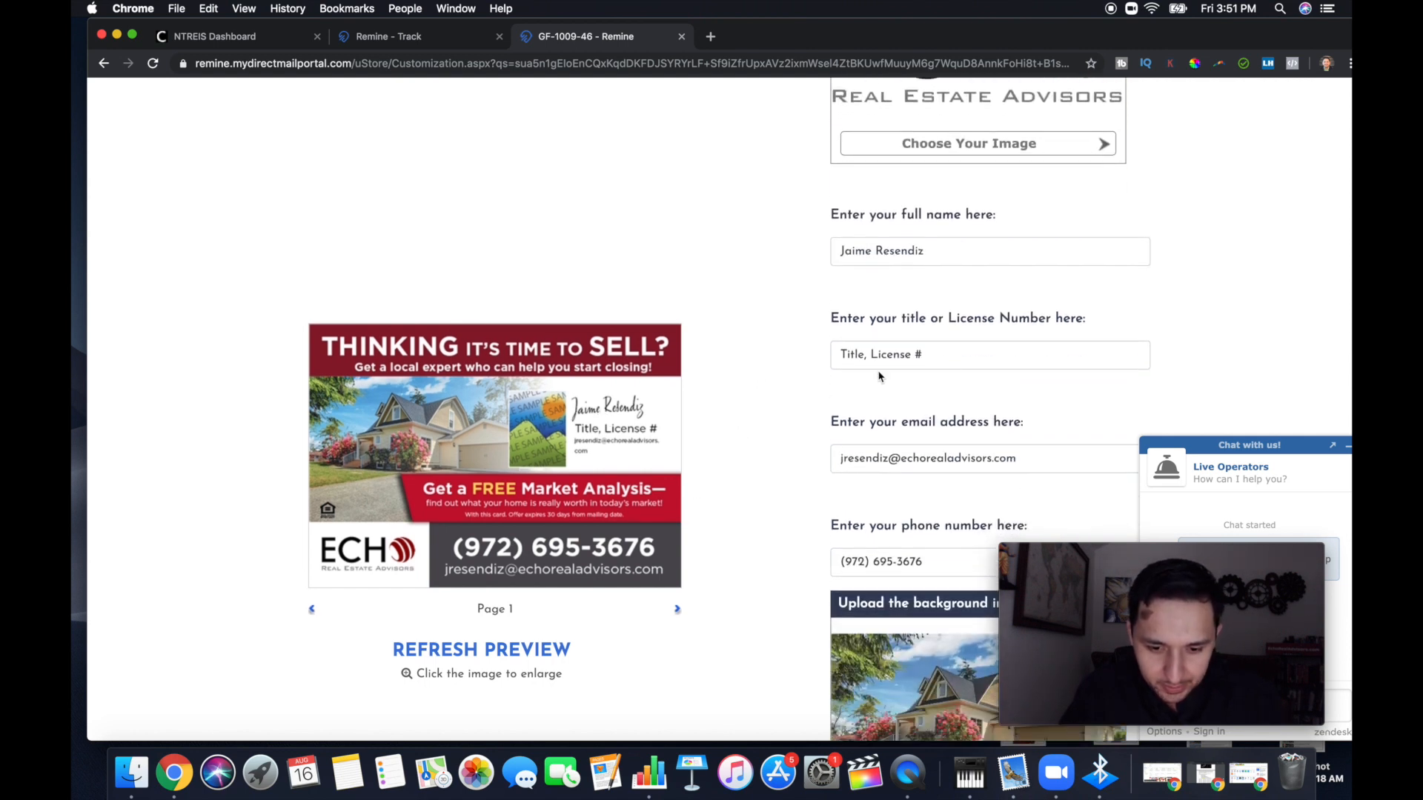
left_click(961, 358)
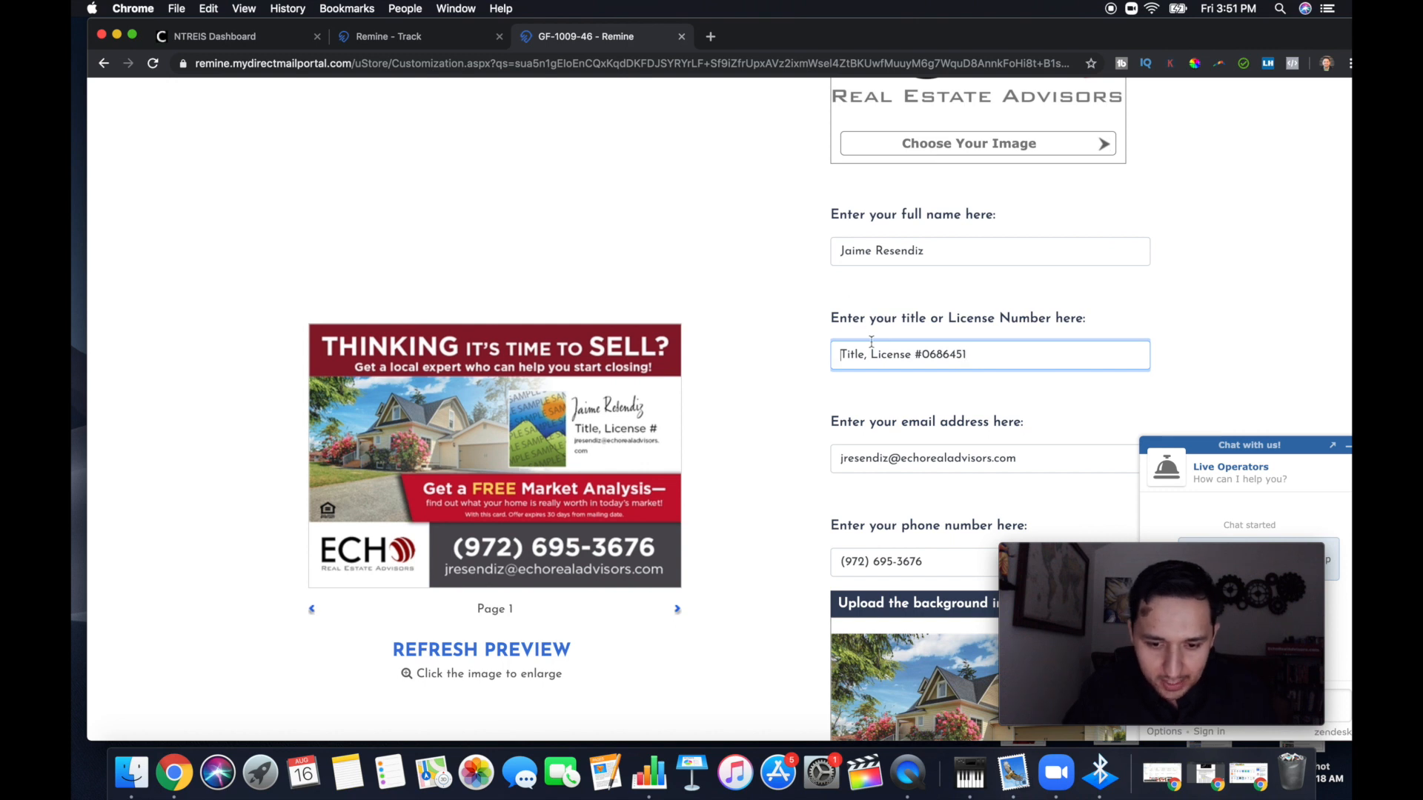
left_click_drag(861, 354, 839, 354)
type("RE")
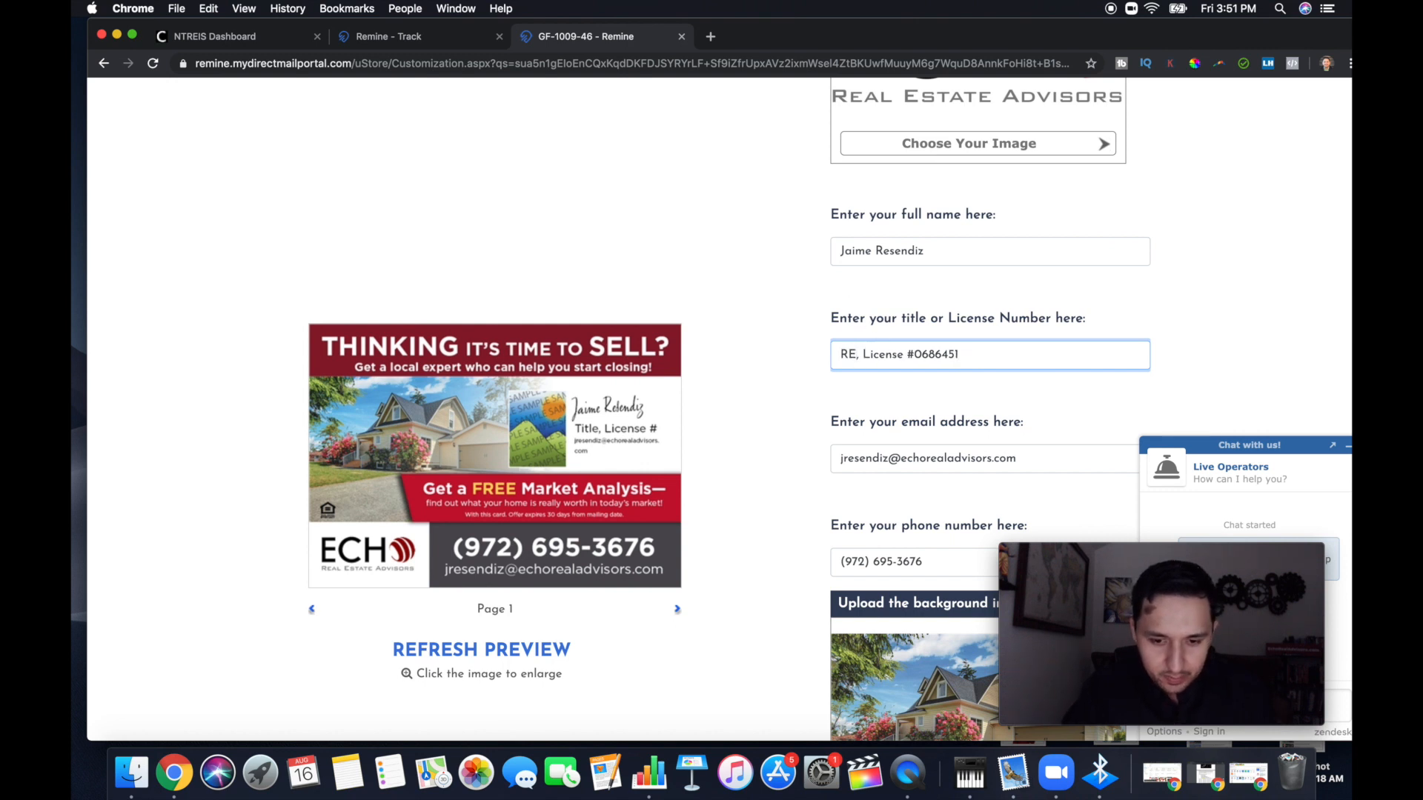
type("ALTOR")
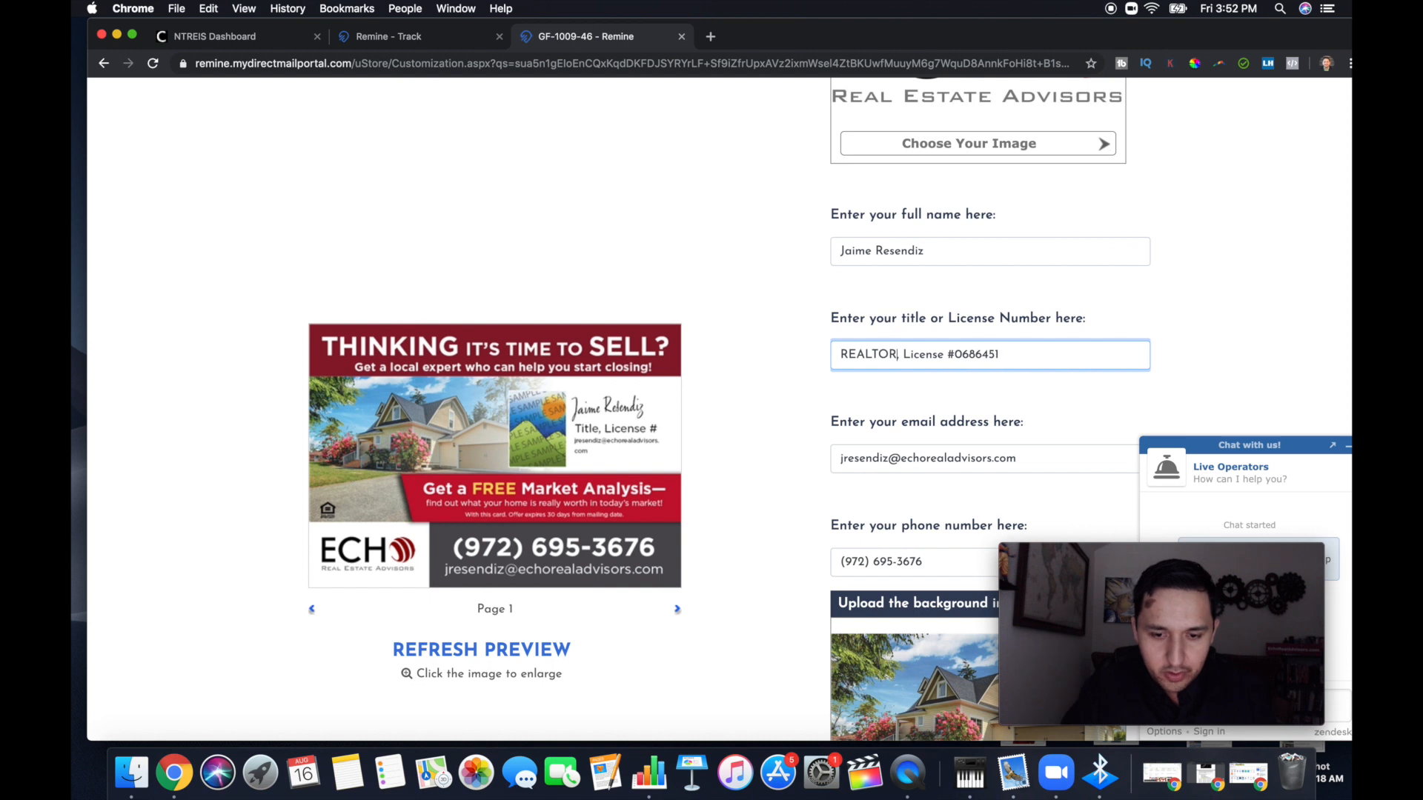
Search Google for "realtor r" in a new tab and copy the word REALTOR® from the results
left_click(708, 38)
type("realtor ")
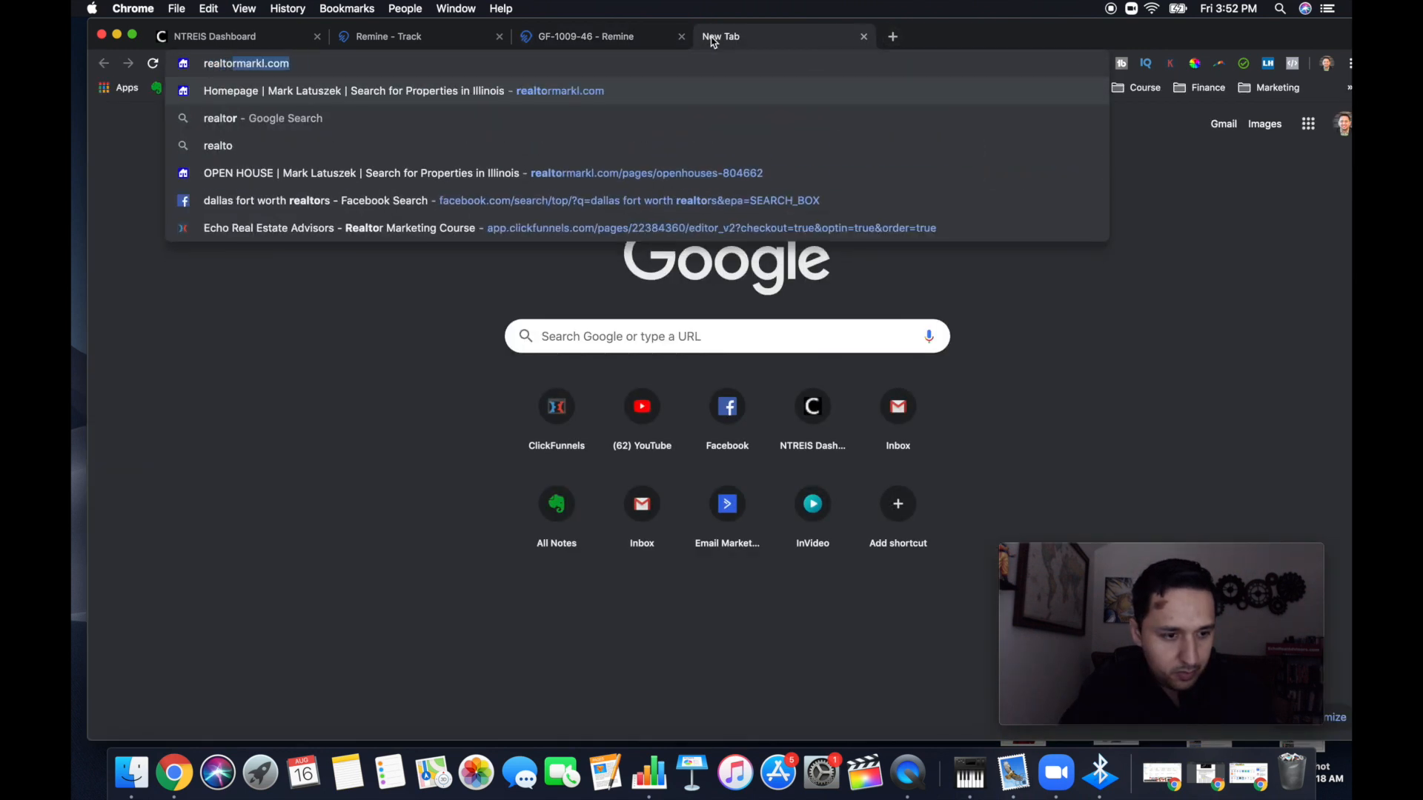
type("r")
key("Return")
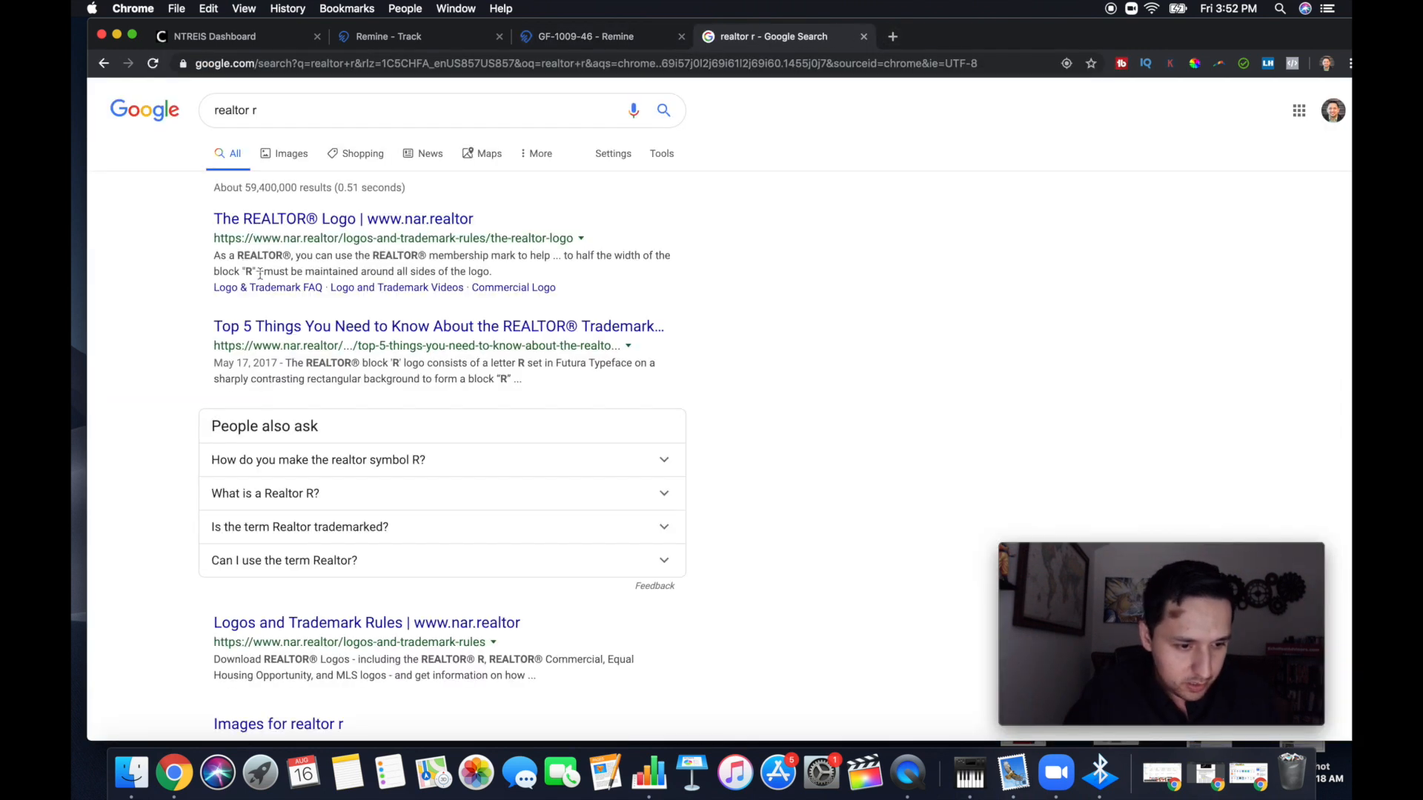
left_click_drag(425, 258, 377, 258)
key("super+c")
left_click(445, 257)
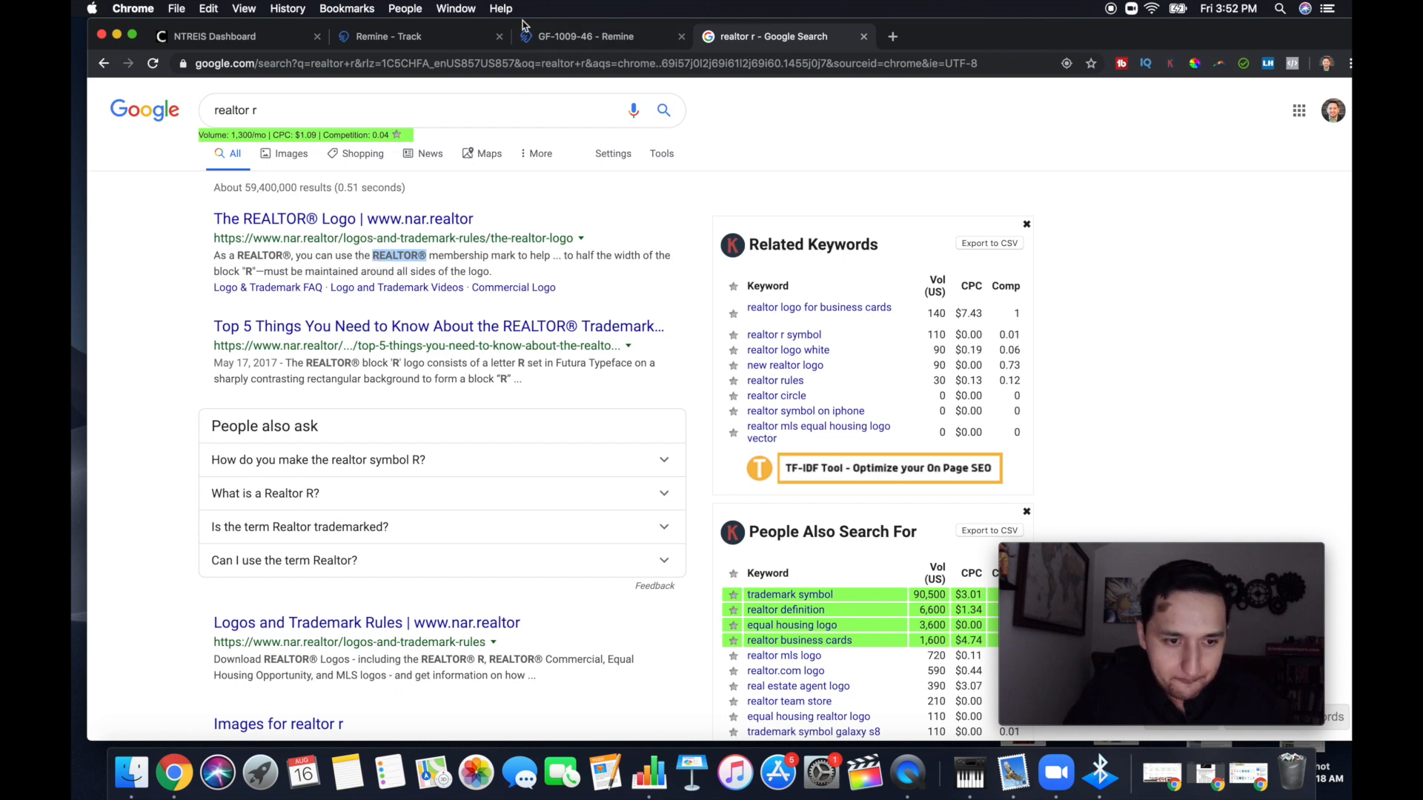
Return to the postcard page and replace REALTOR in the title field with the copied REALTOR®
left_click(449, 35)
left_click(552, 33)
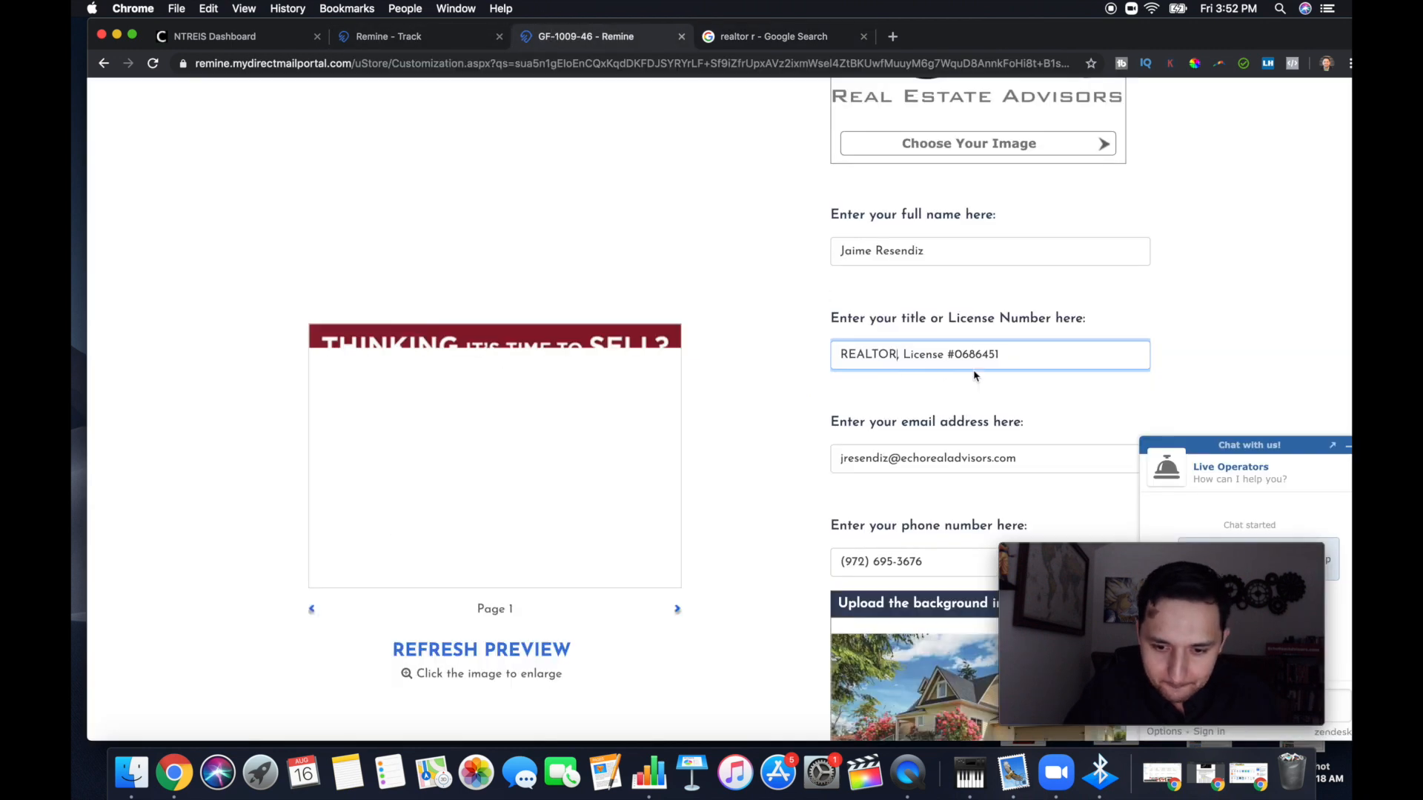
double_click(873, 355)
key("super+v")
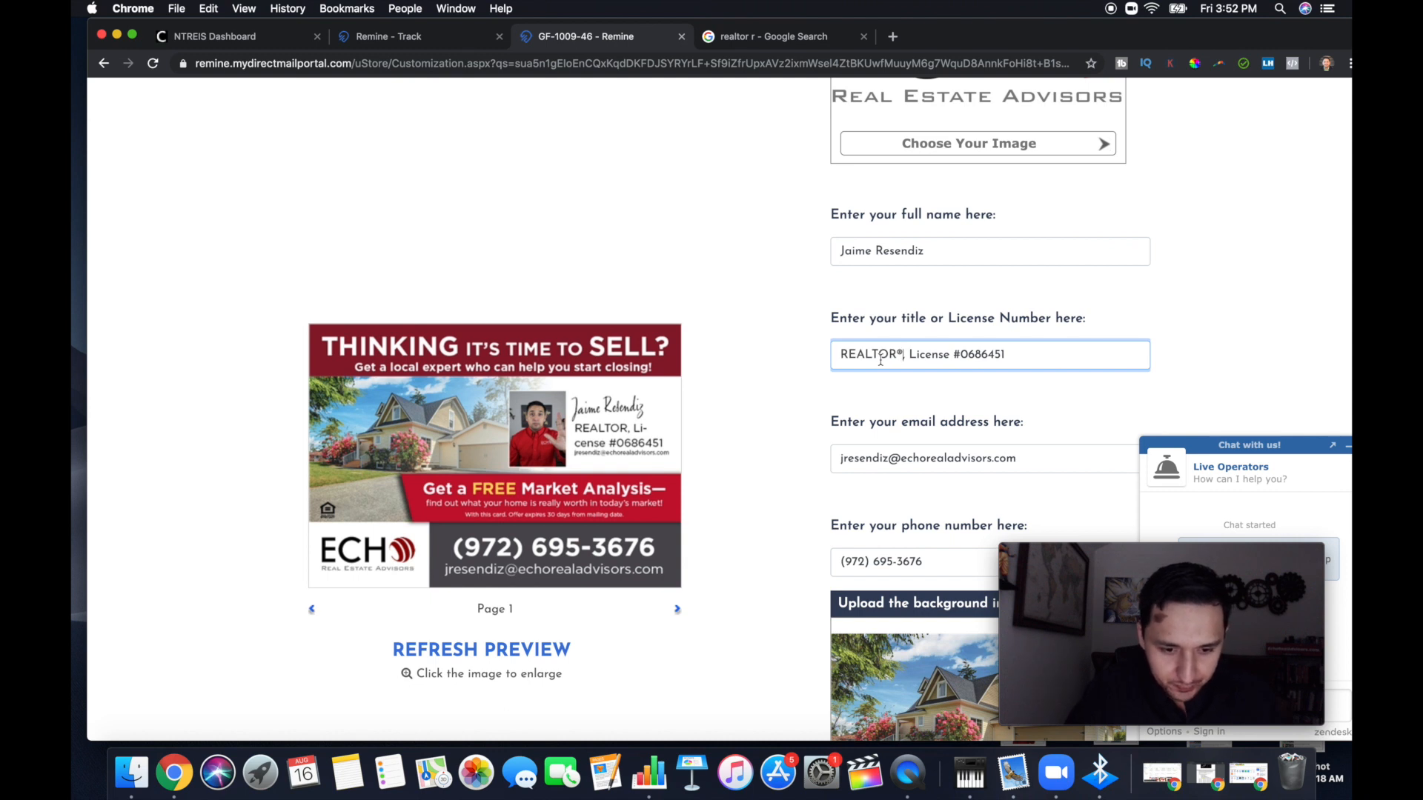
Remove the license text from the title field and add MBA in front, making it "MBA, REALTOR®"
double_click(932, 357)
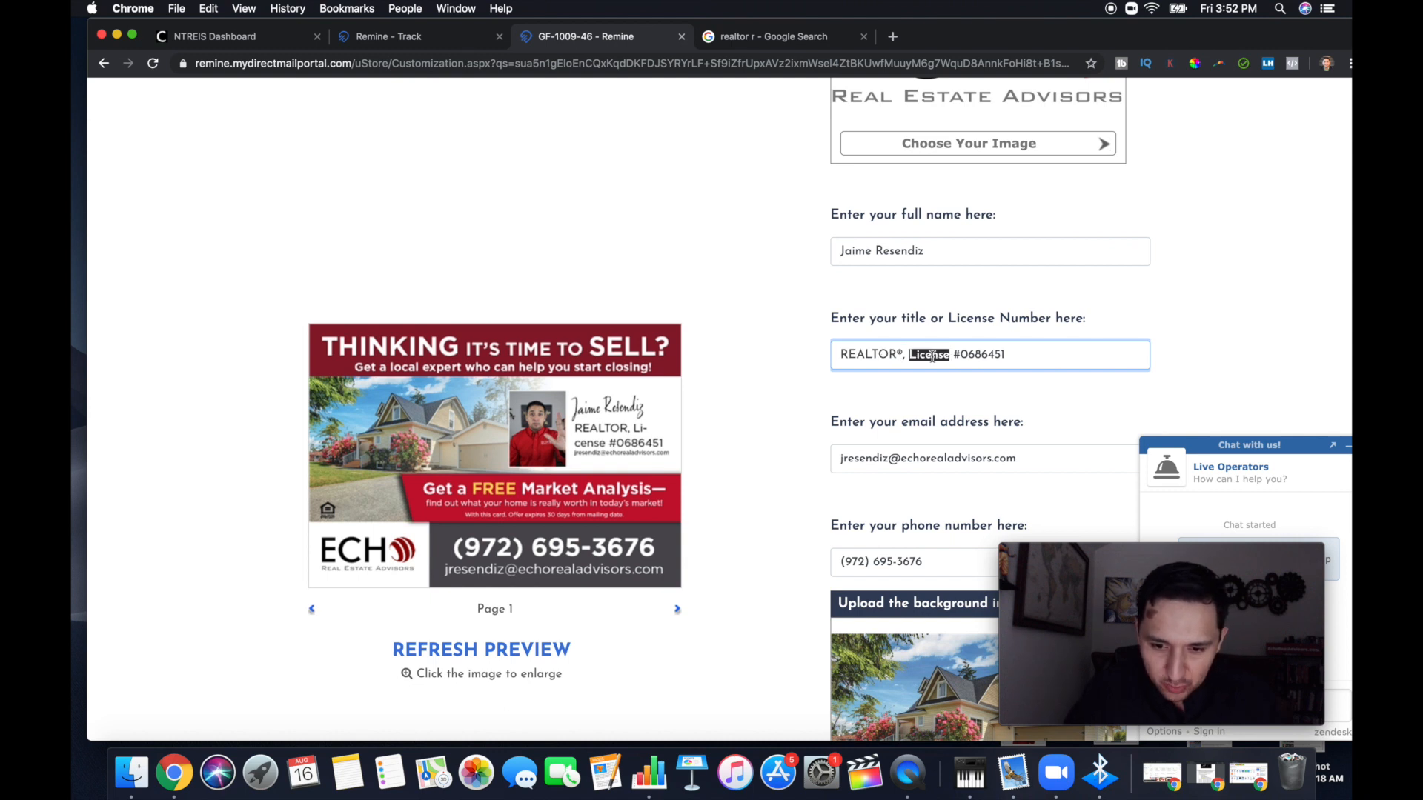
left_click_drag(1036, 354, 904, 351)
key("BackSpace")
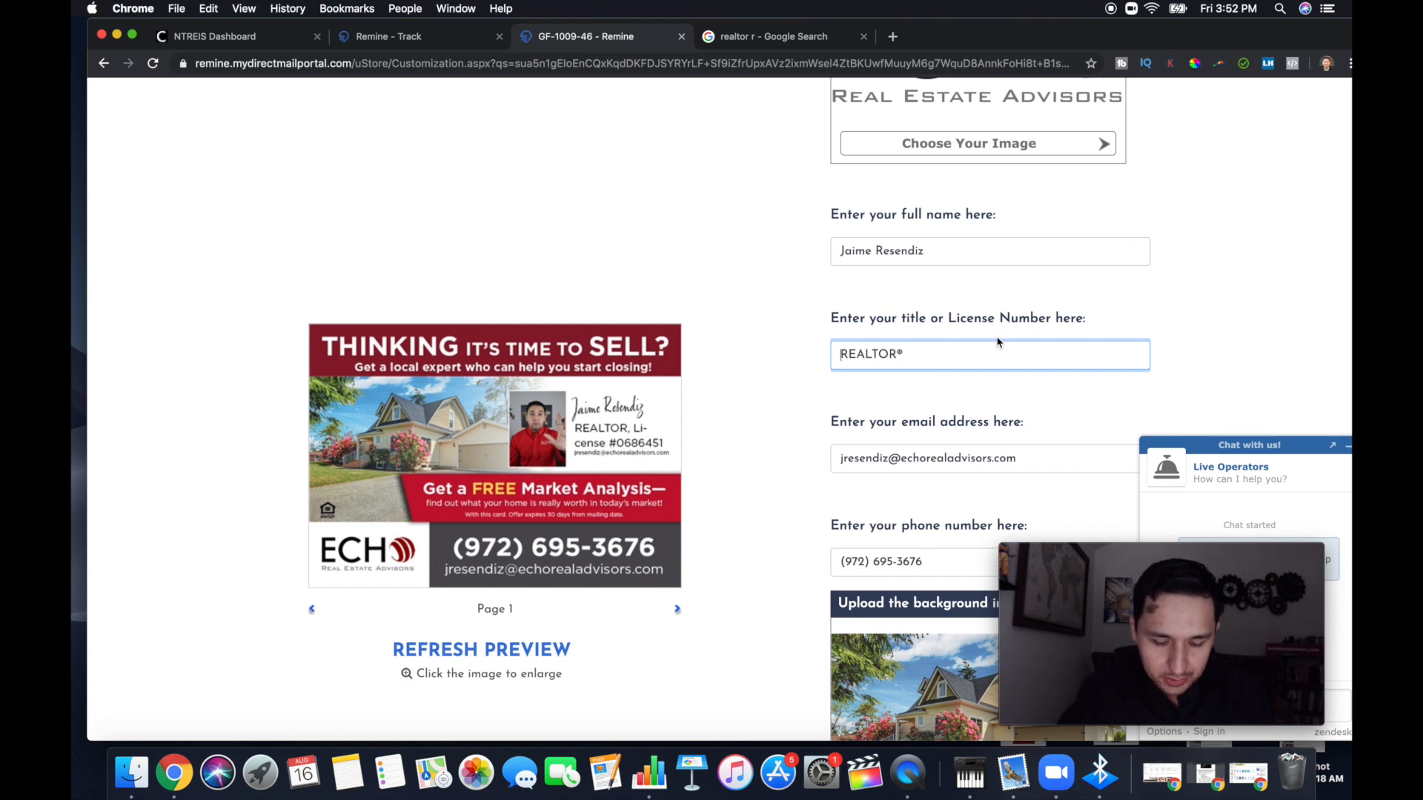
type("MBA,")
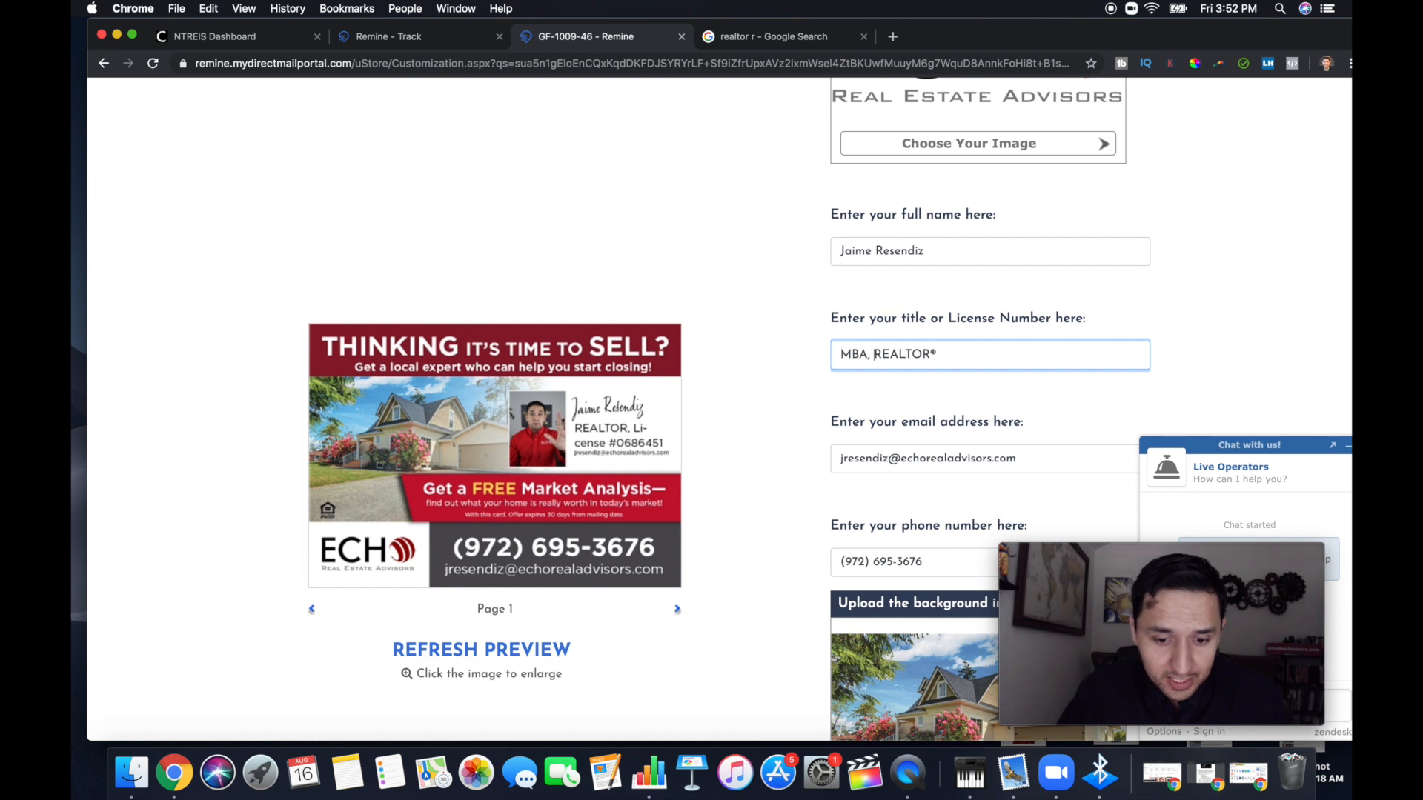
left_click(896, 415)
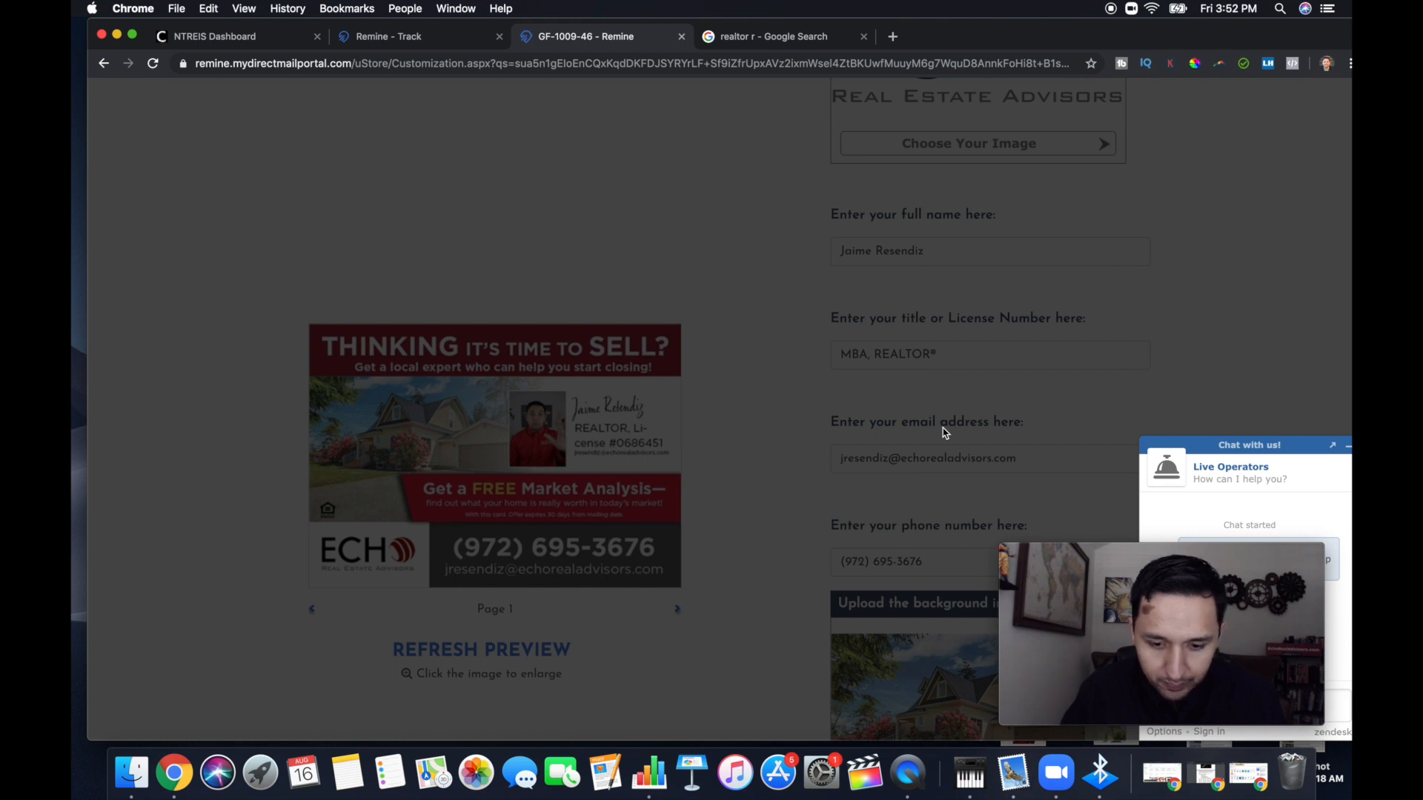
Try the gallery's single-story house photo as the postcard background, and switch back to the original house with the pink flowers
scroll(944, 434, "down", 3)
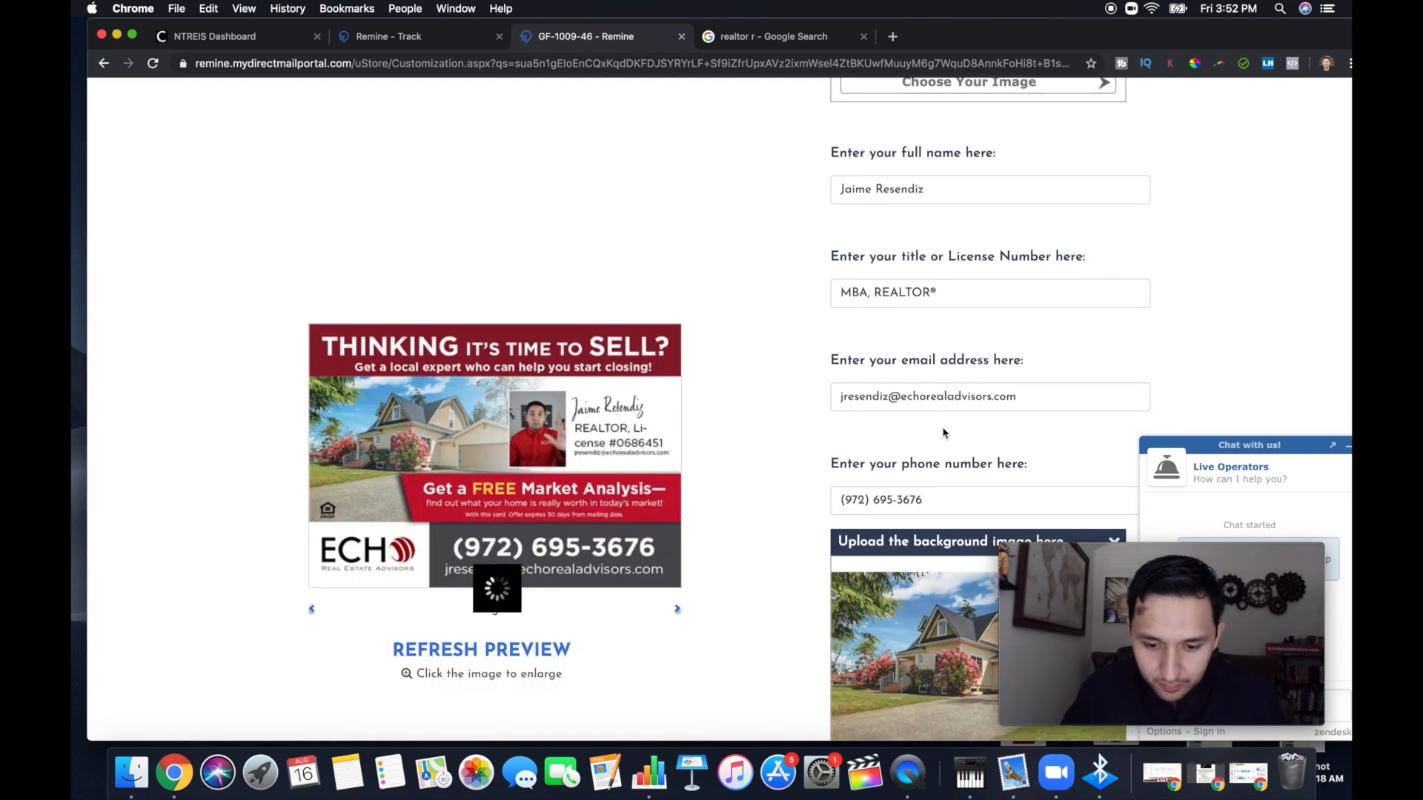
mouse_move(943, 432)
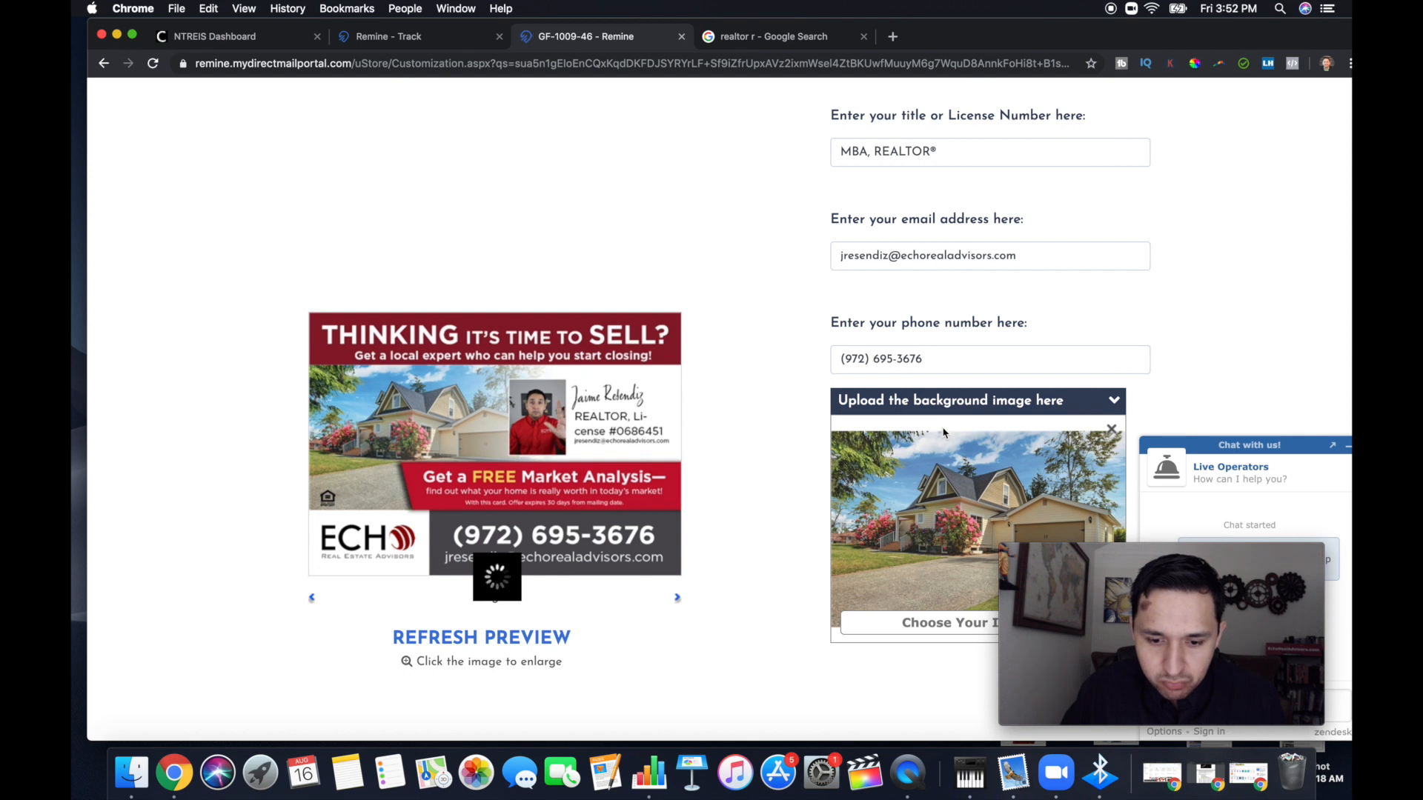
scroll(944, 432, "down", 2)
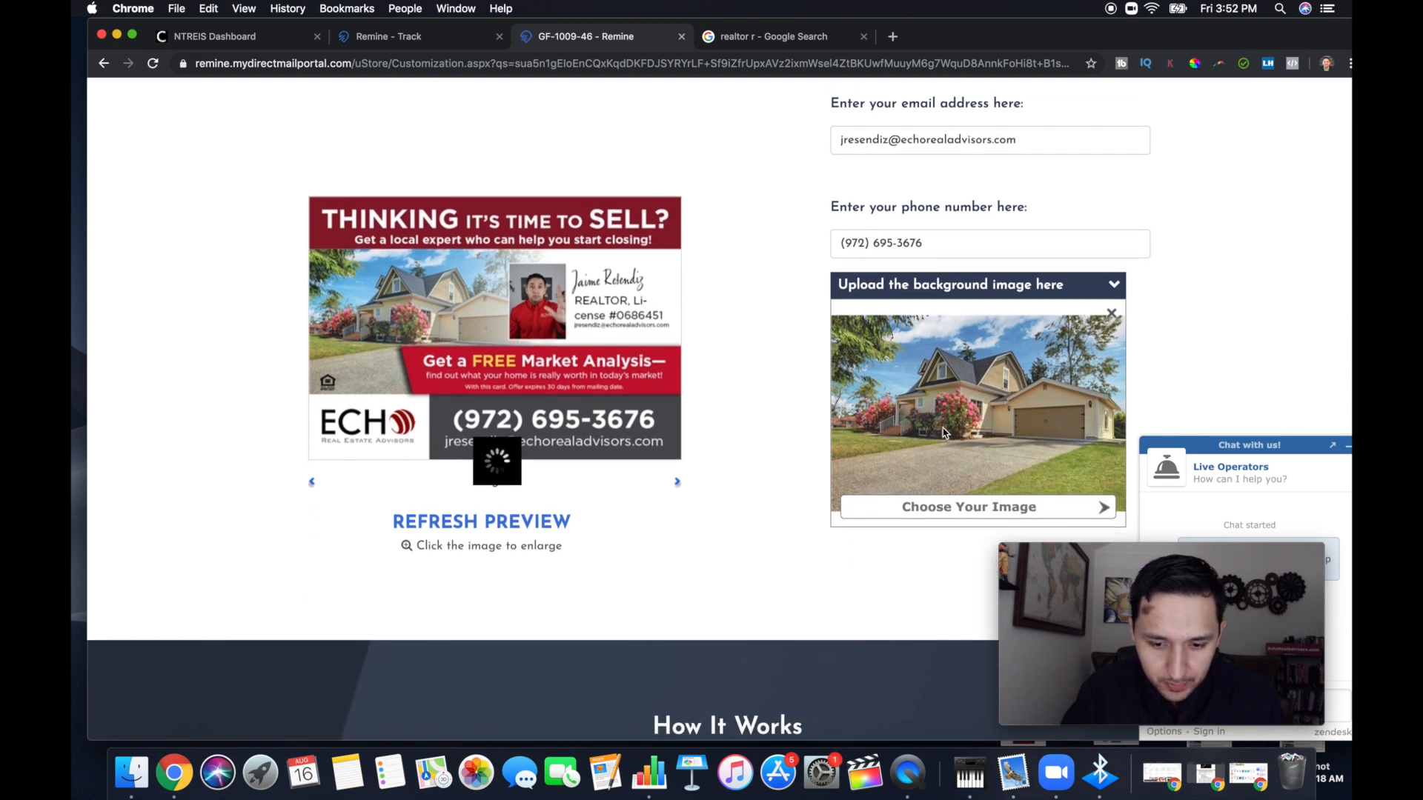
left_click(985, 506)
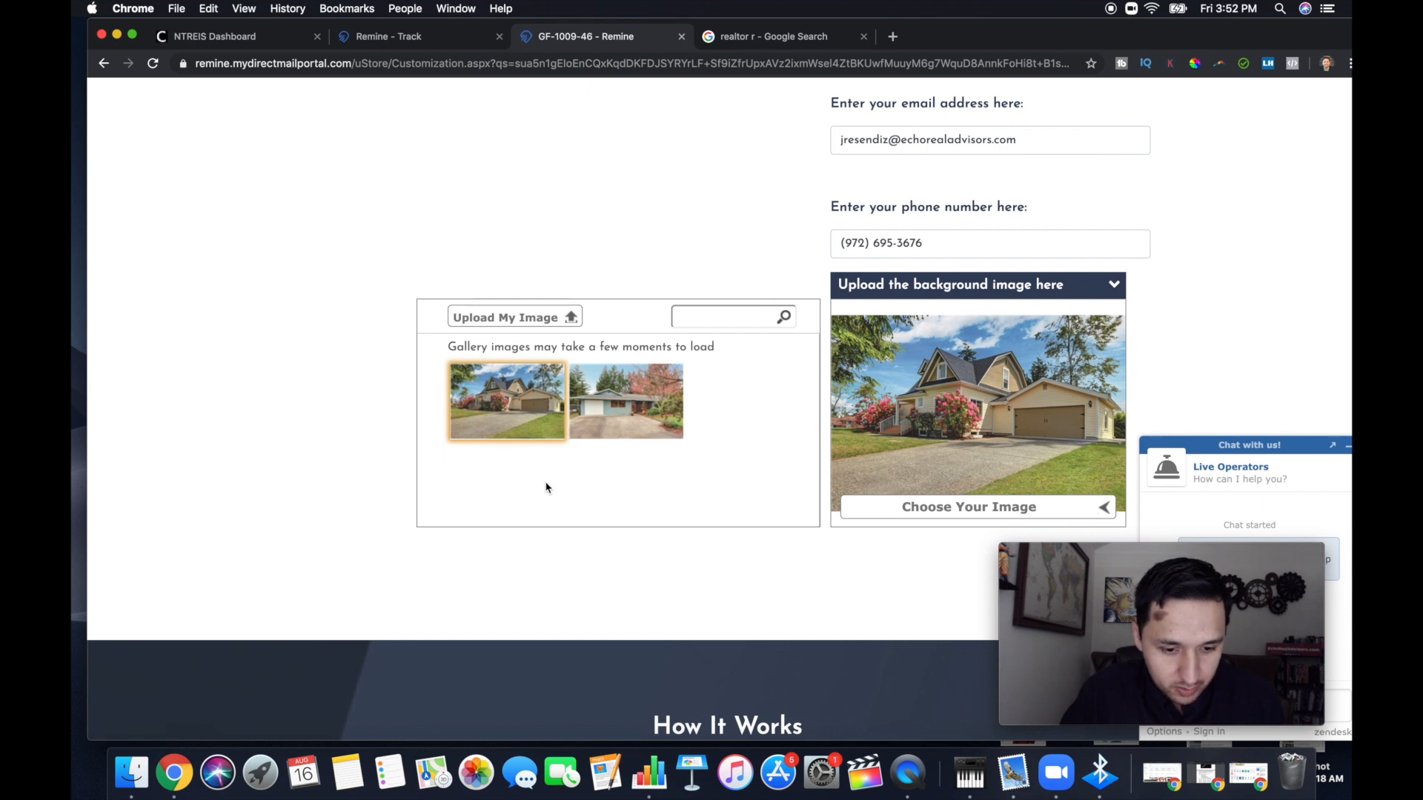
left_click(635, 418)
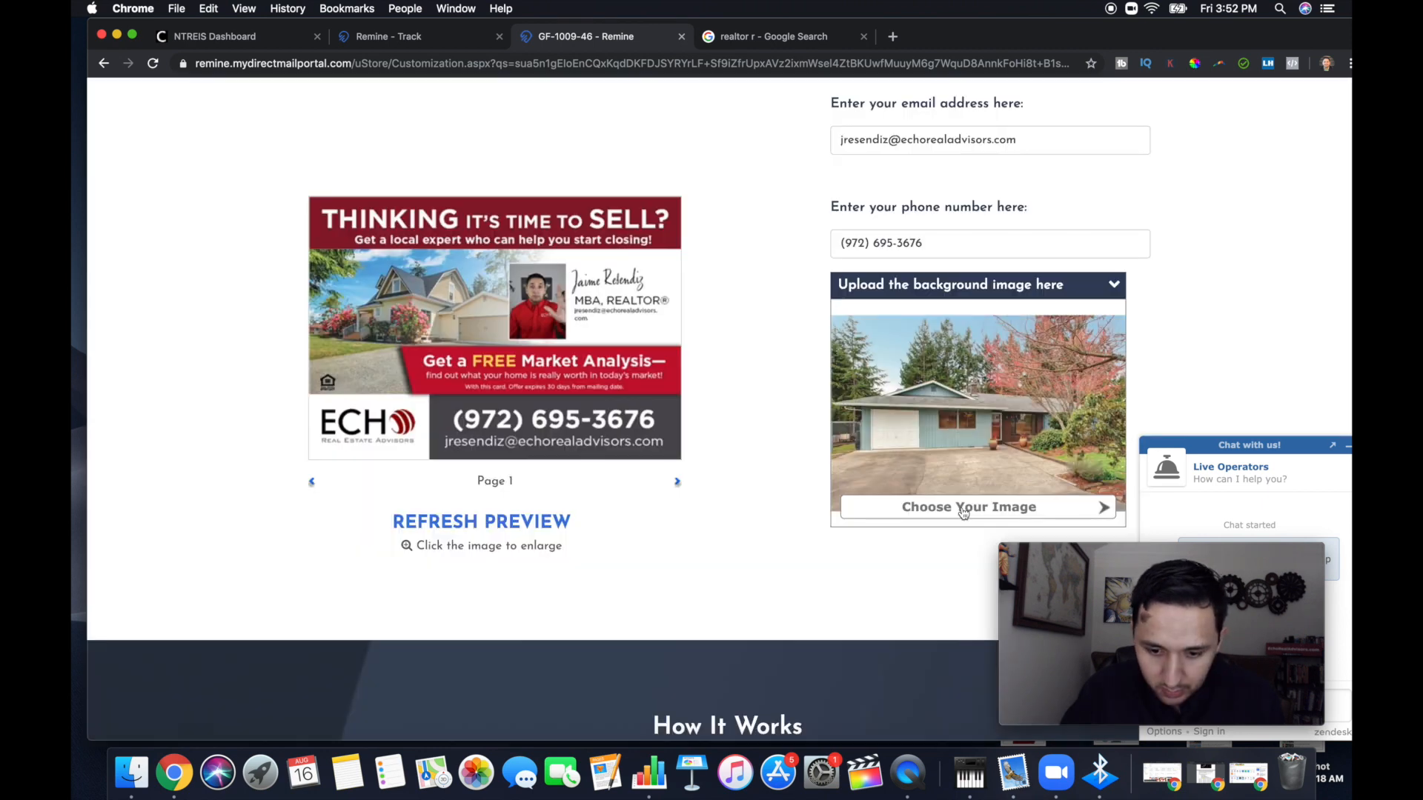
left_click(962, 510)
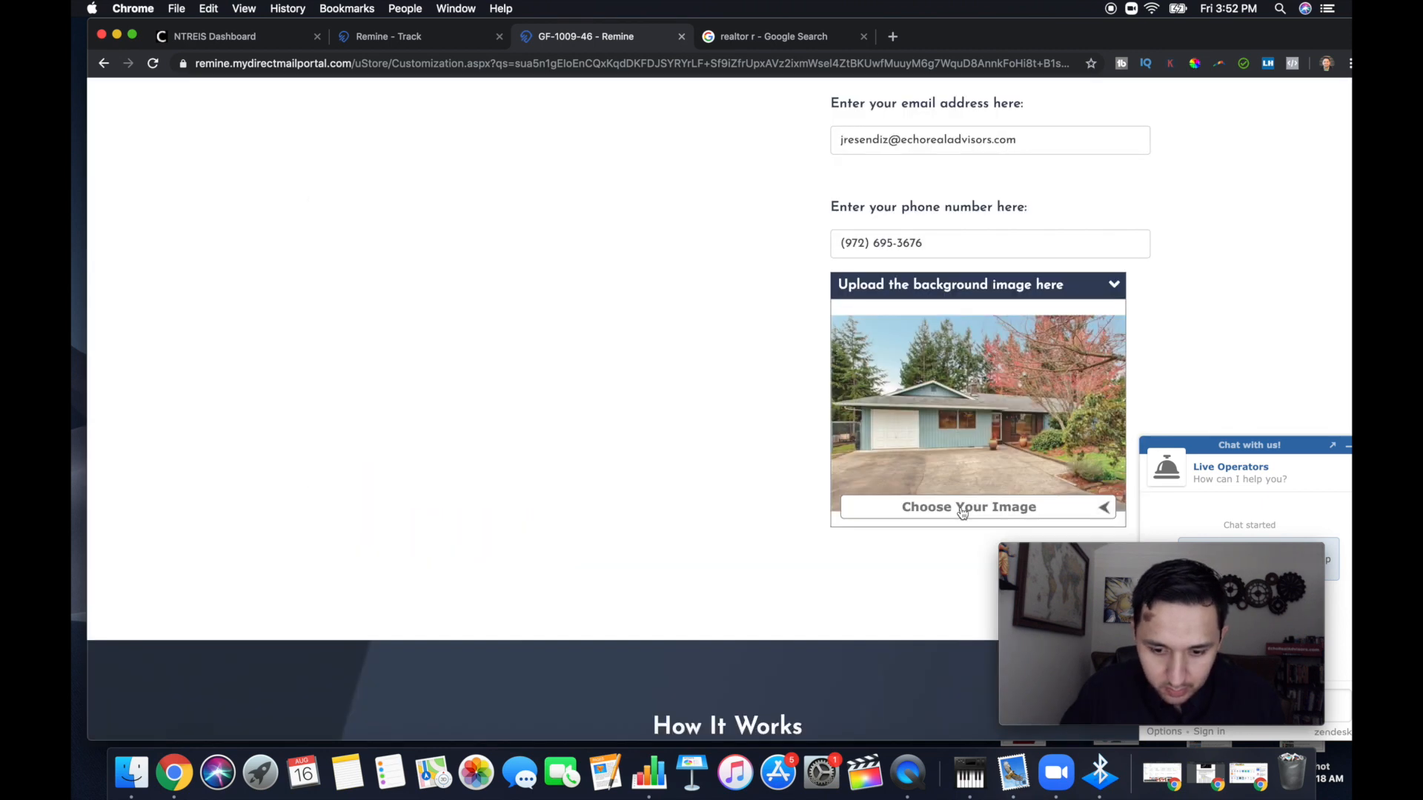
left_click(535, 389)
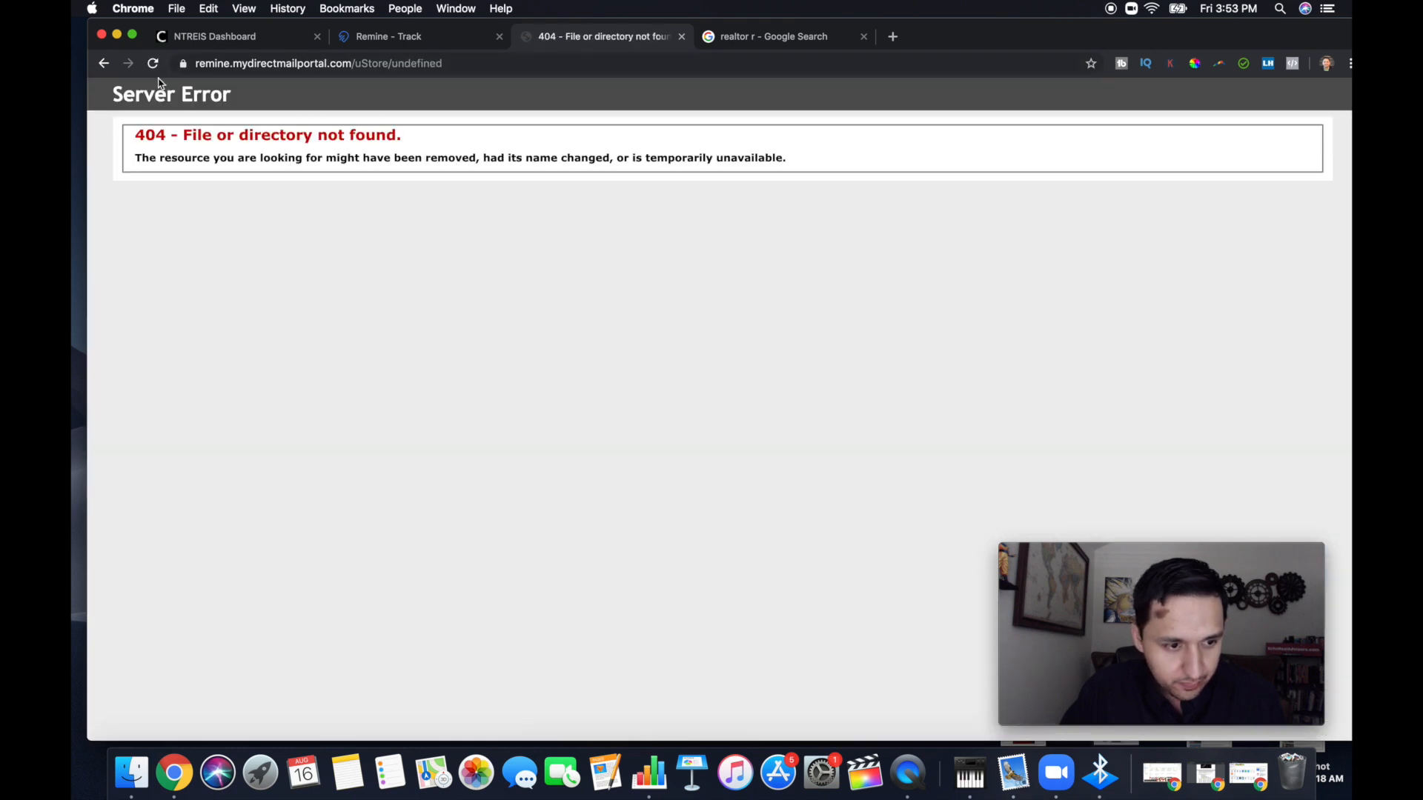
Return to the postcard customization page, upload GetMedia.jpeg from the Desktop as the background image, and refresh the preview
left_click(103, 64)
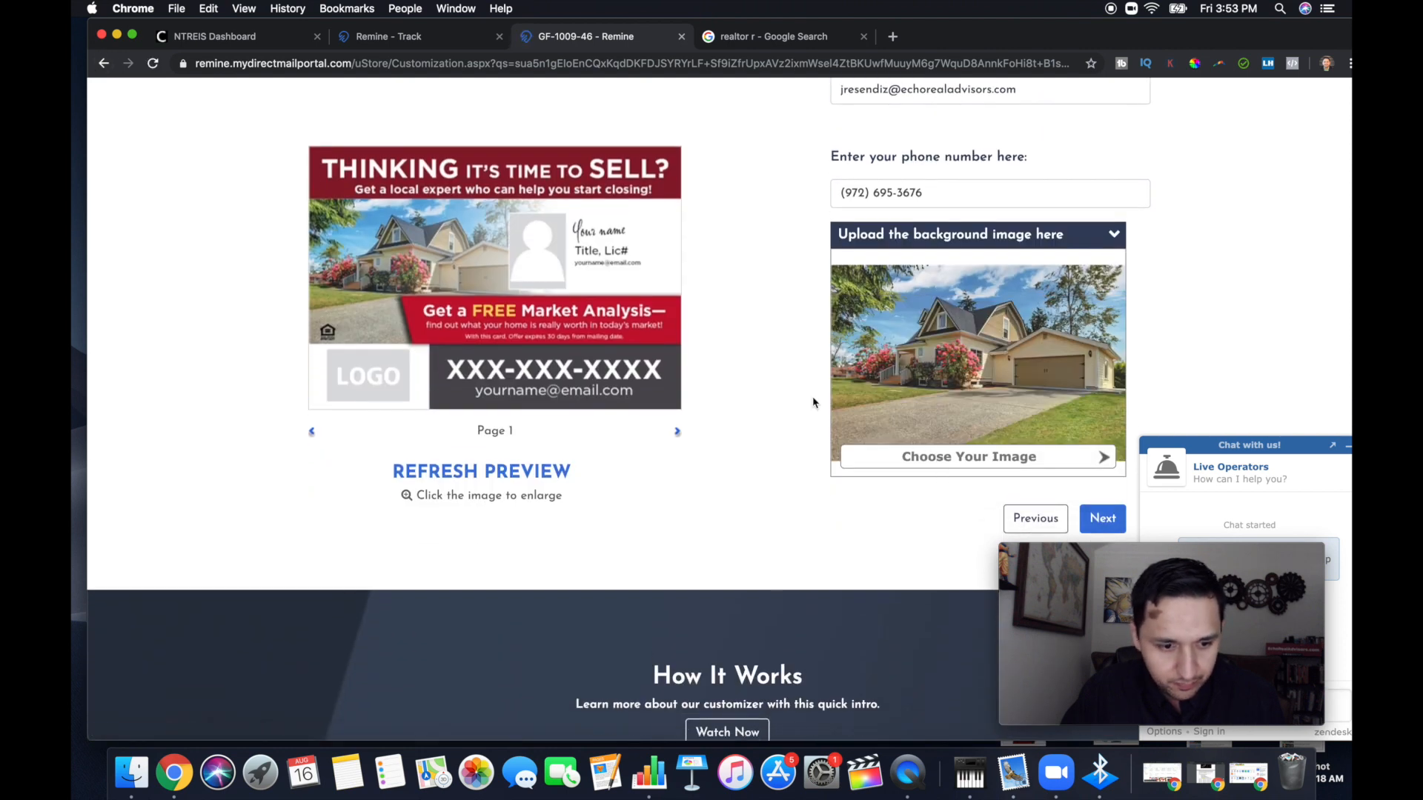
left_click(957, 457)
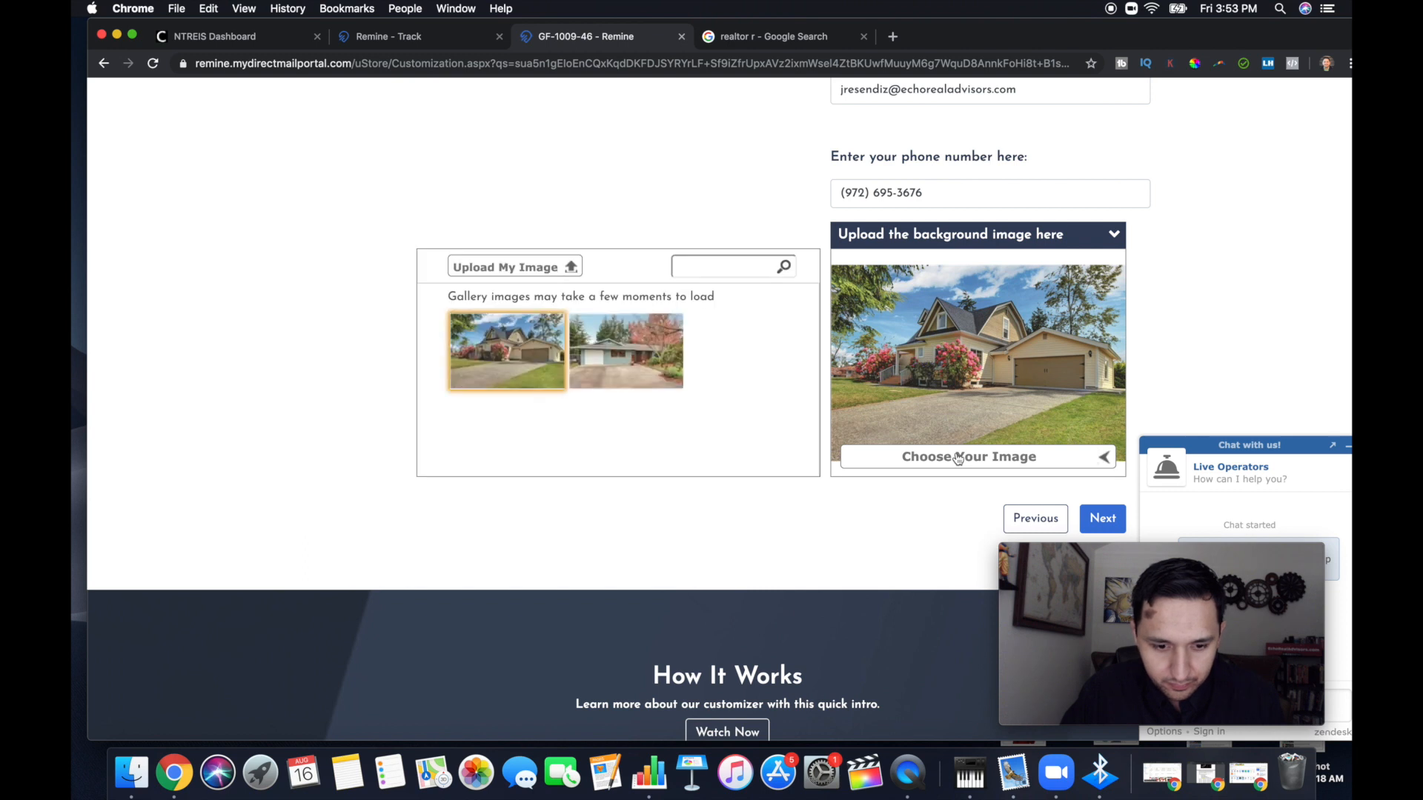
left_click(557, 268)
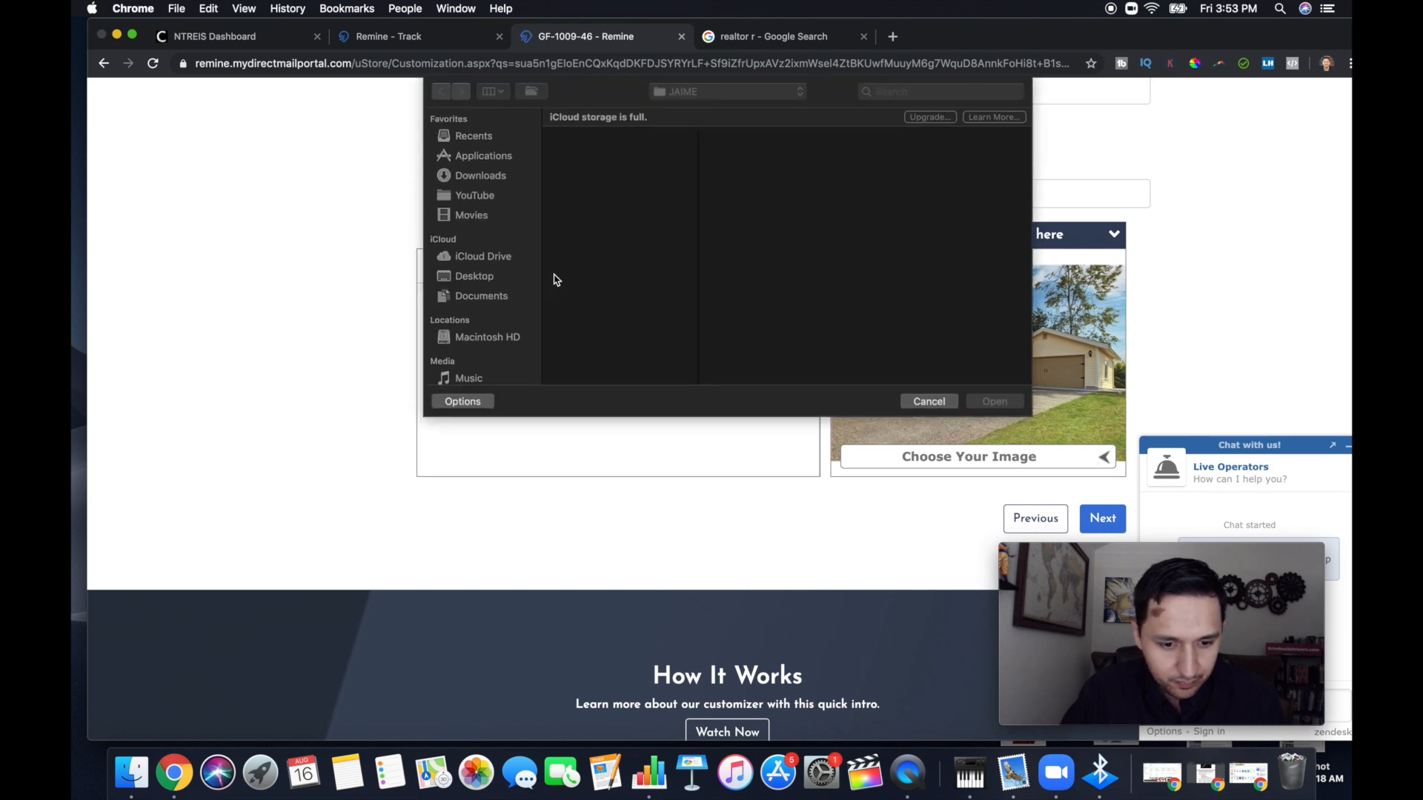
left_click(475, 196)
left_click(480, 215)
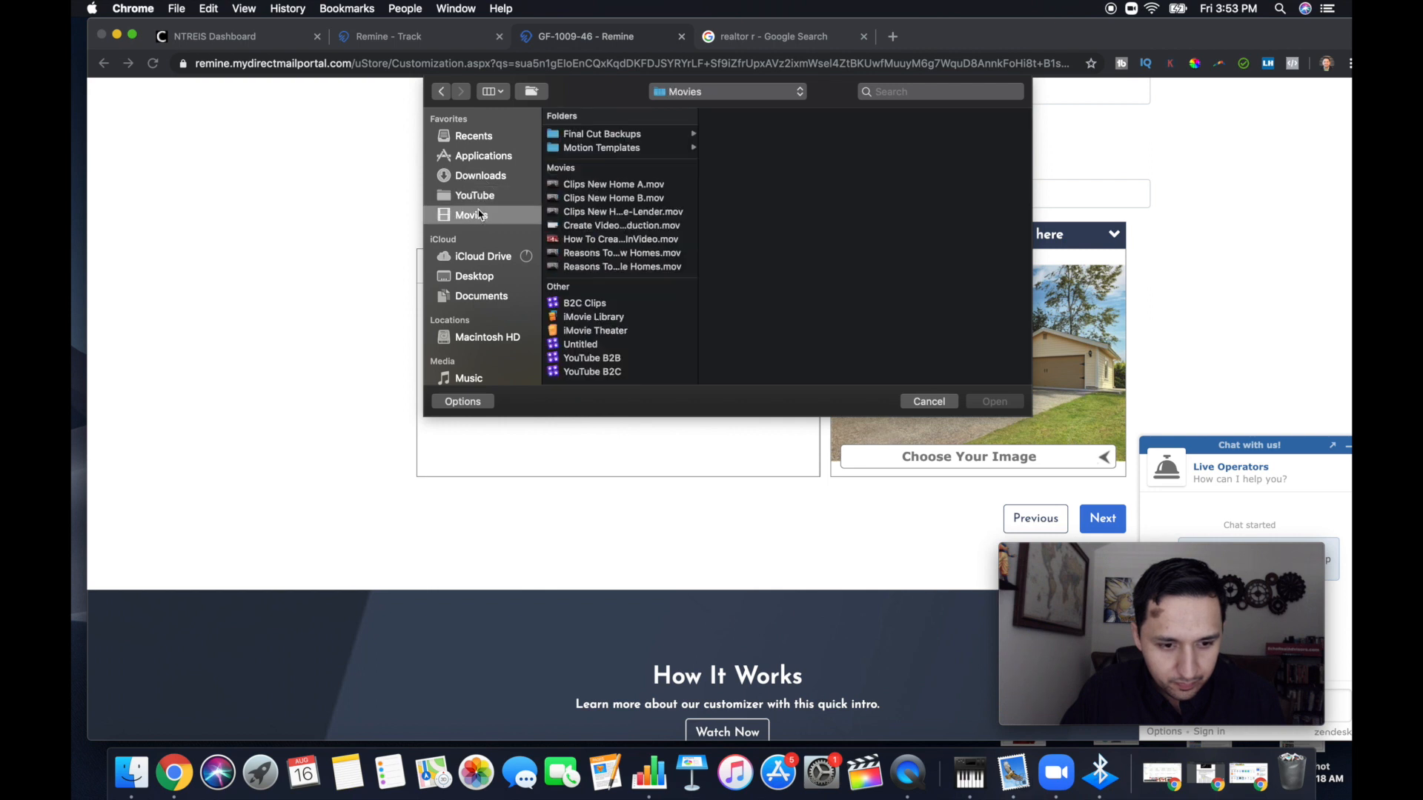
left_click(483, 277)
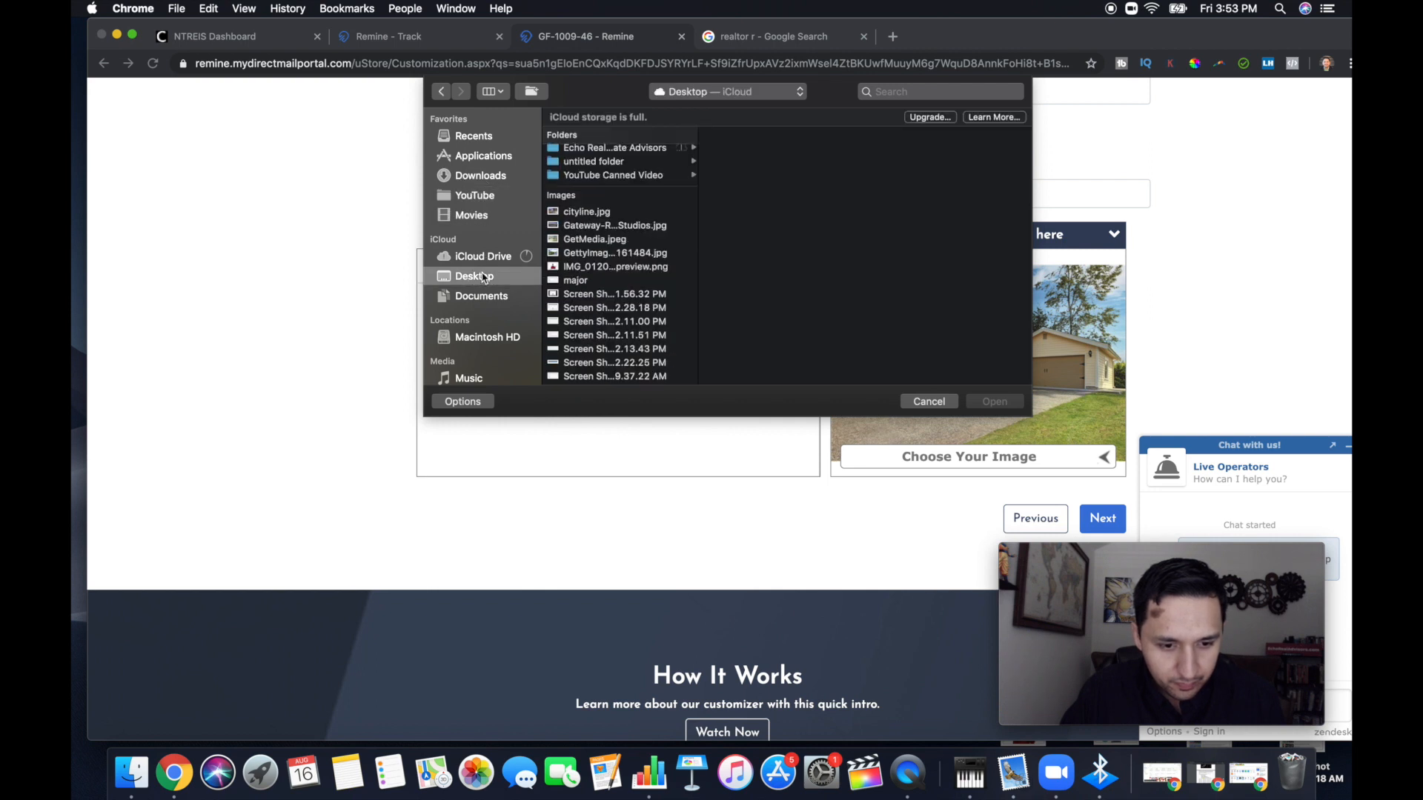
left_click(478, 257)
left_click(473, 276)
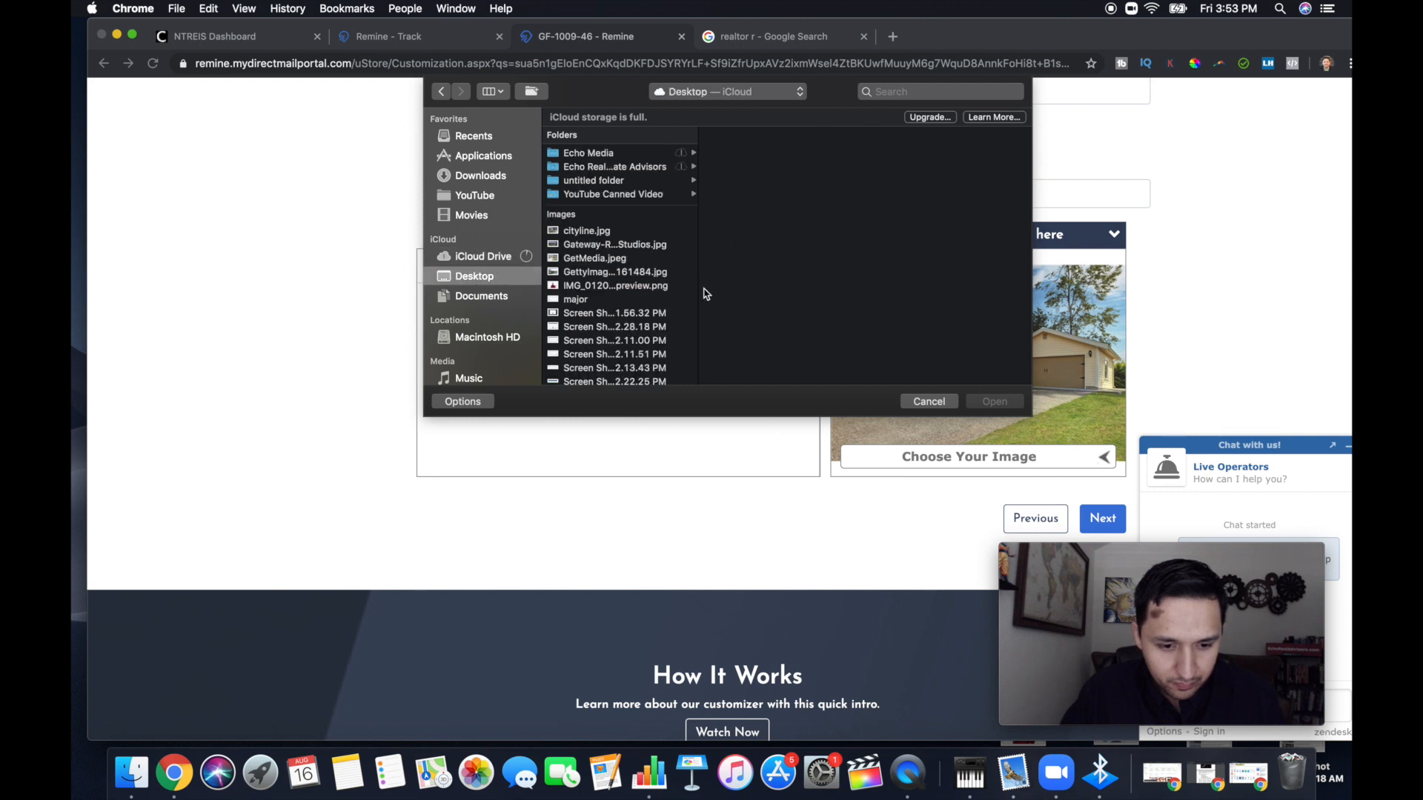
left_click(609, 261)
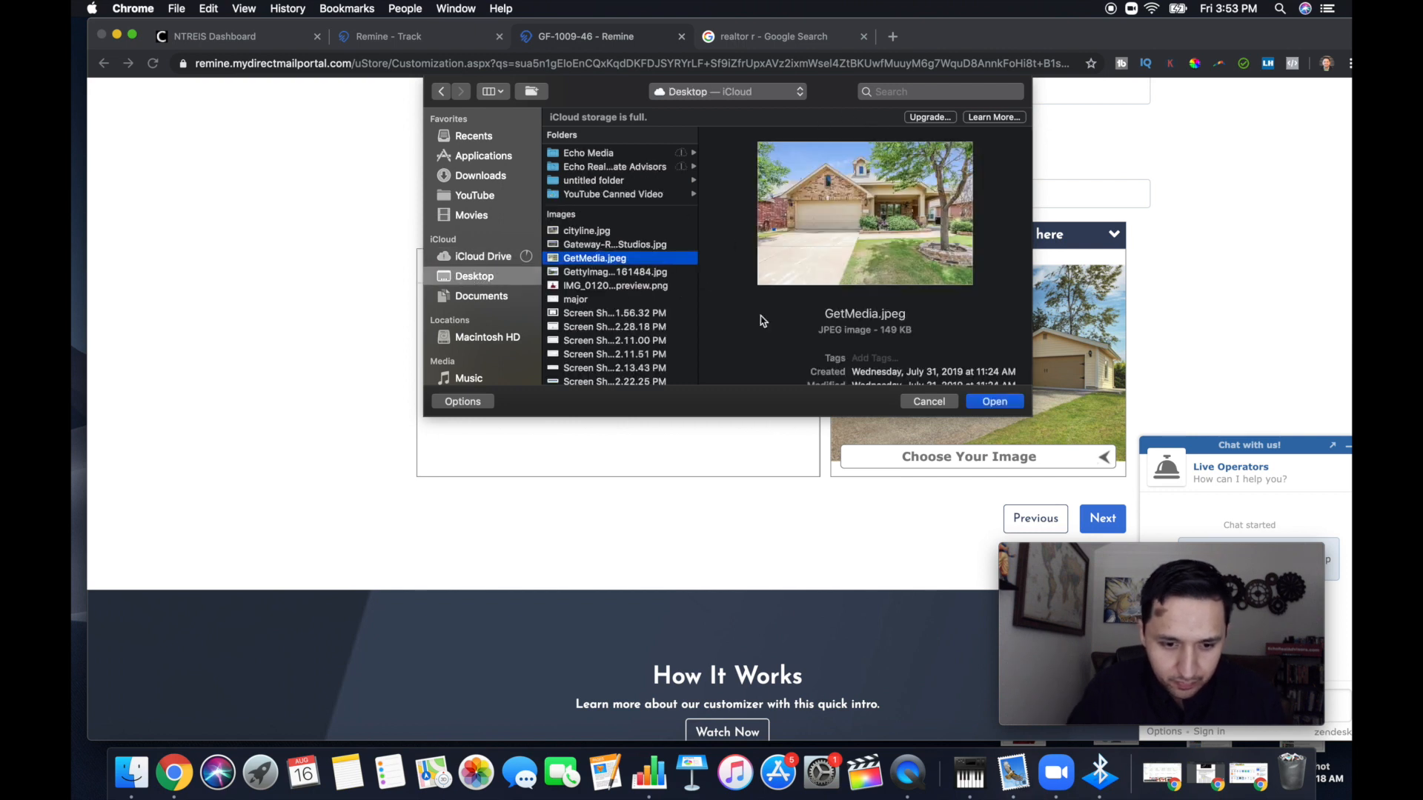
left_click(1000, 405)
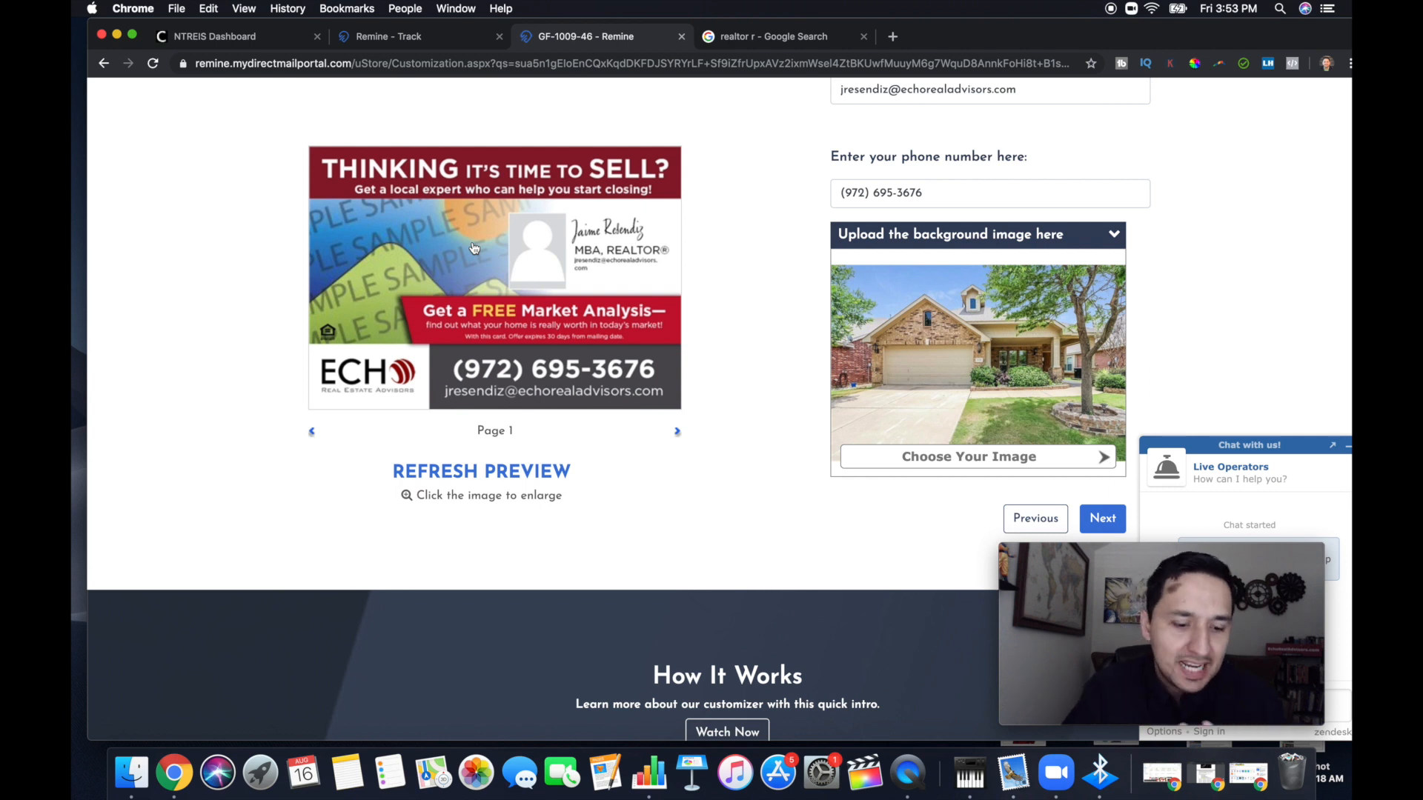
left_click(444, 475)
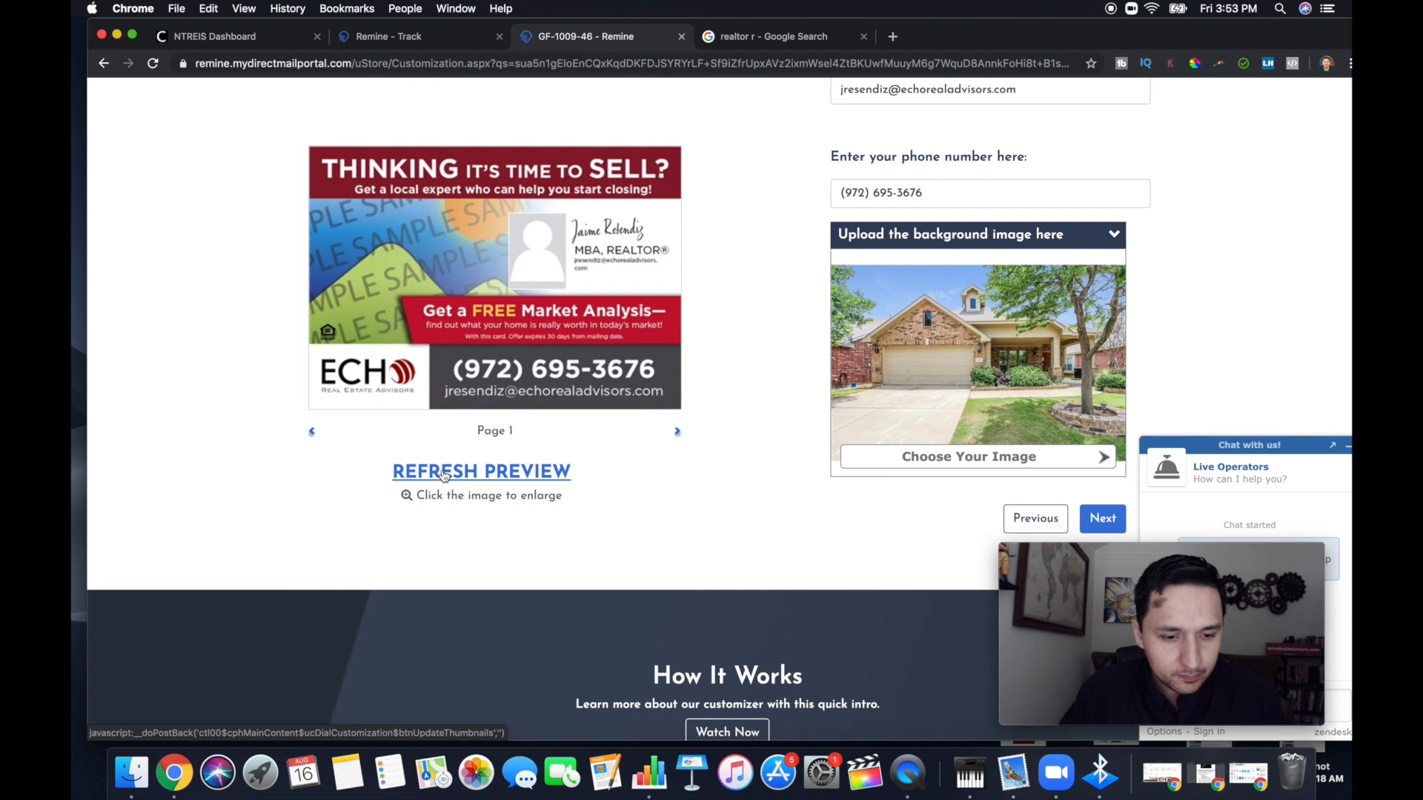
left_click(444, 475)
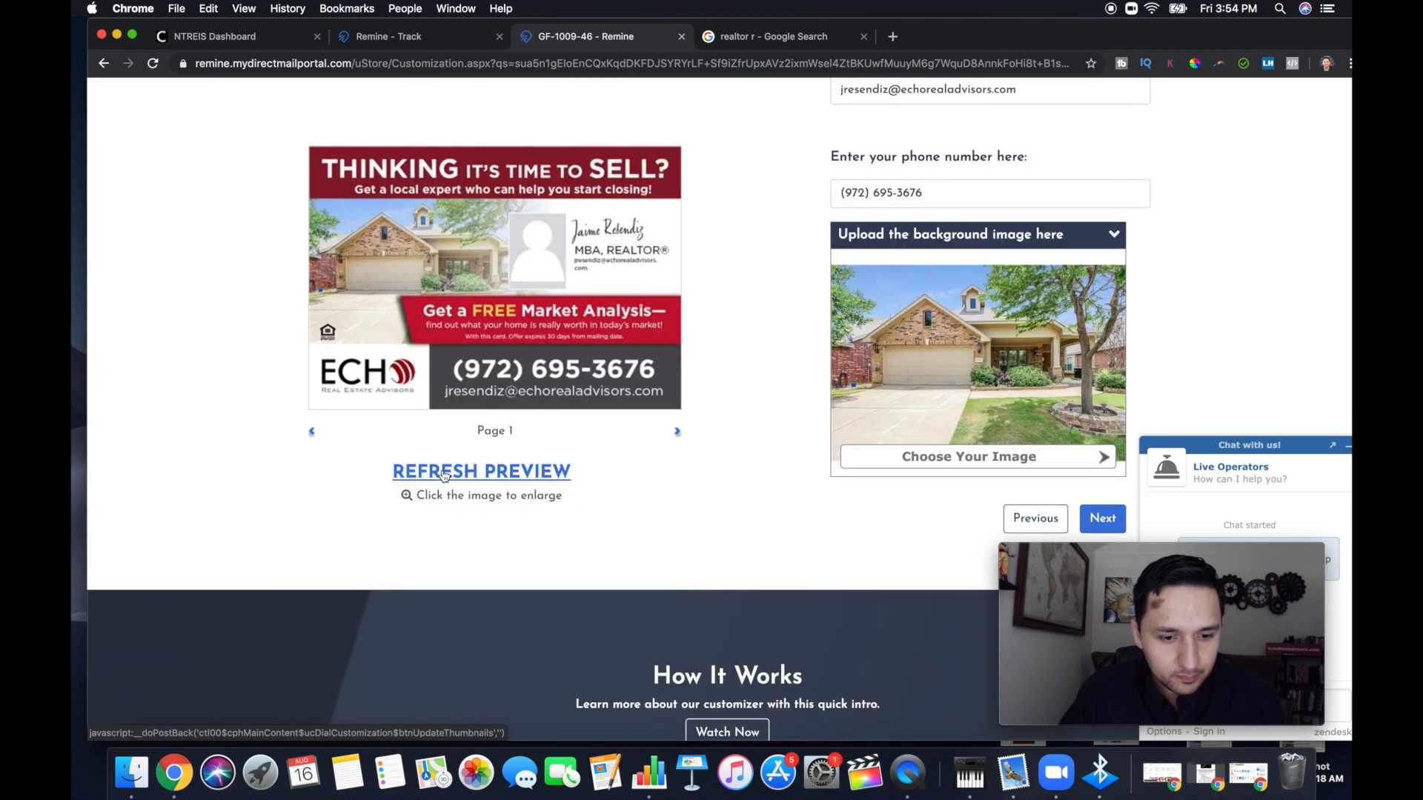
Try the gallery photo with the raised hand as the profile picture, then refresh and enlarge the postcard preview
scroll(716, 317, "up", 7)
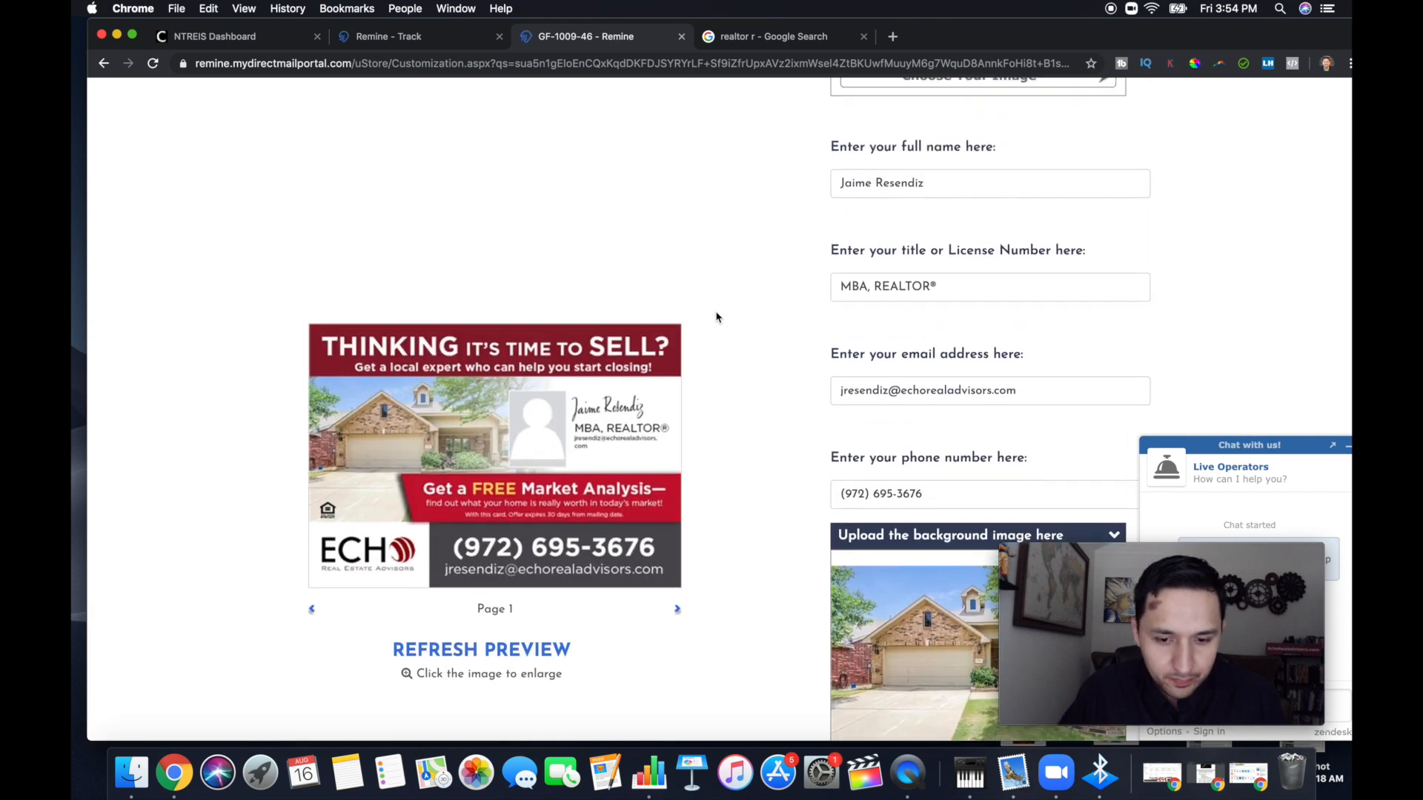
scroll(792, 281, "up", 6)
scroll(797, 277, "down", 2)
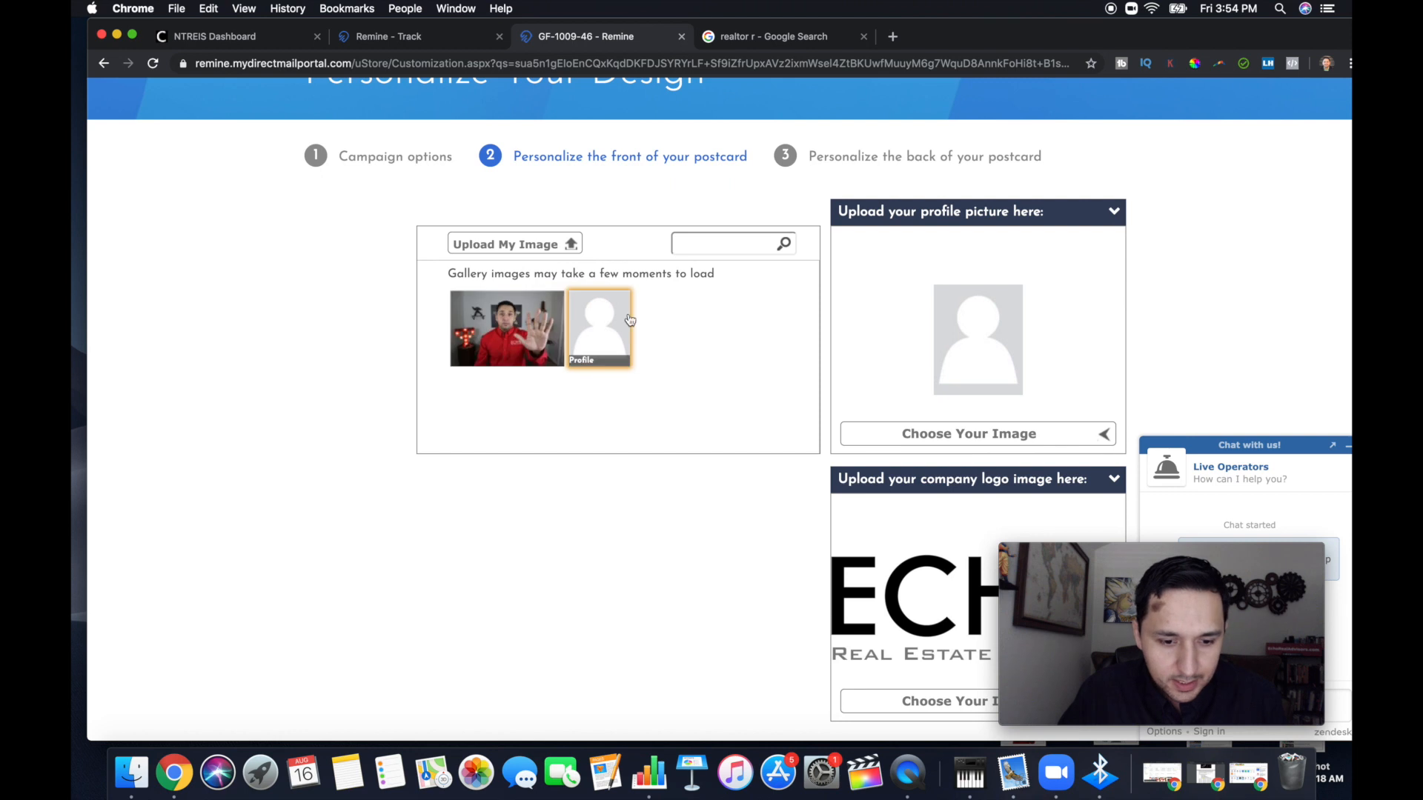
left_click(519, 326)
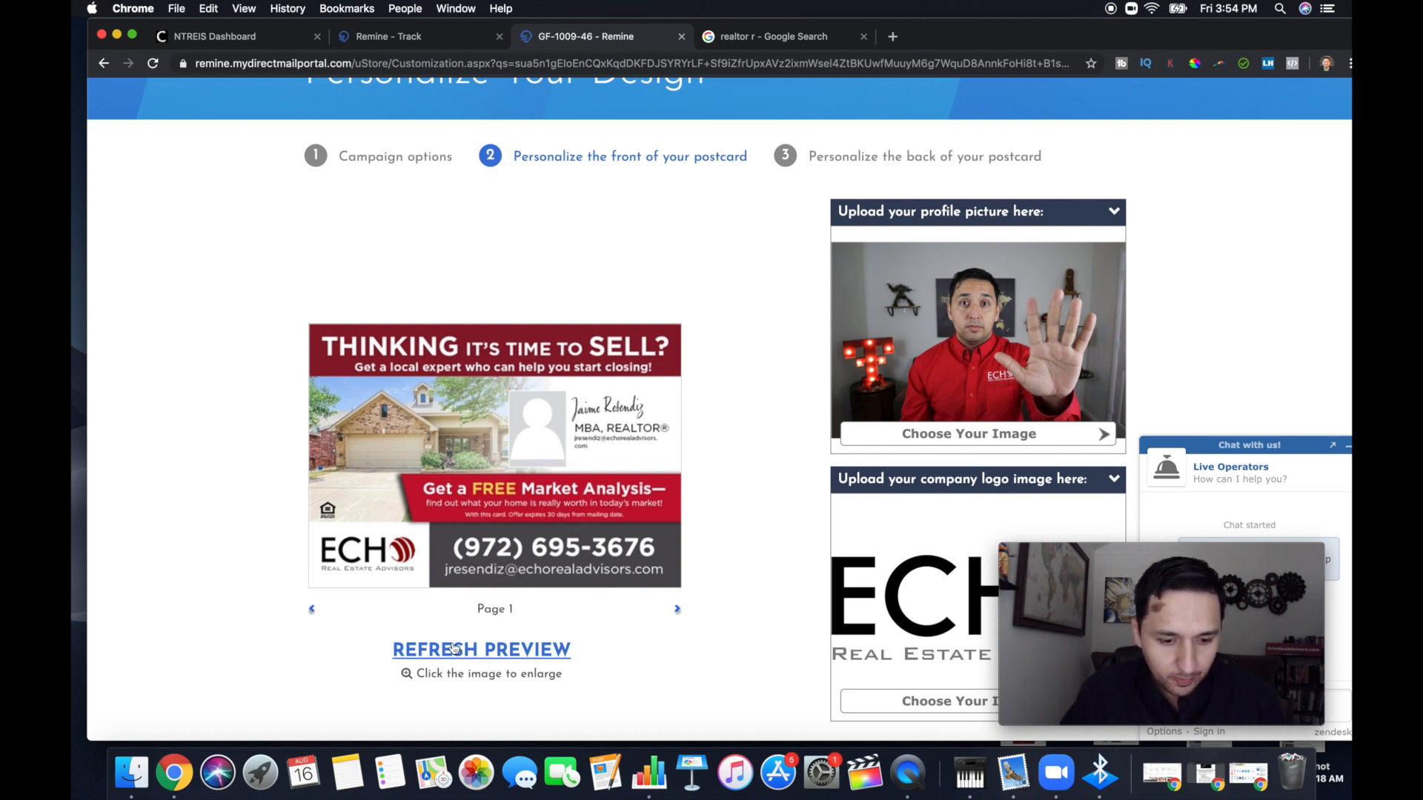
left_click(455, 649)
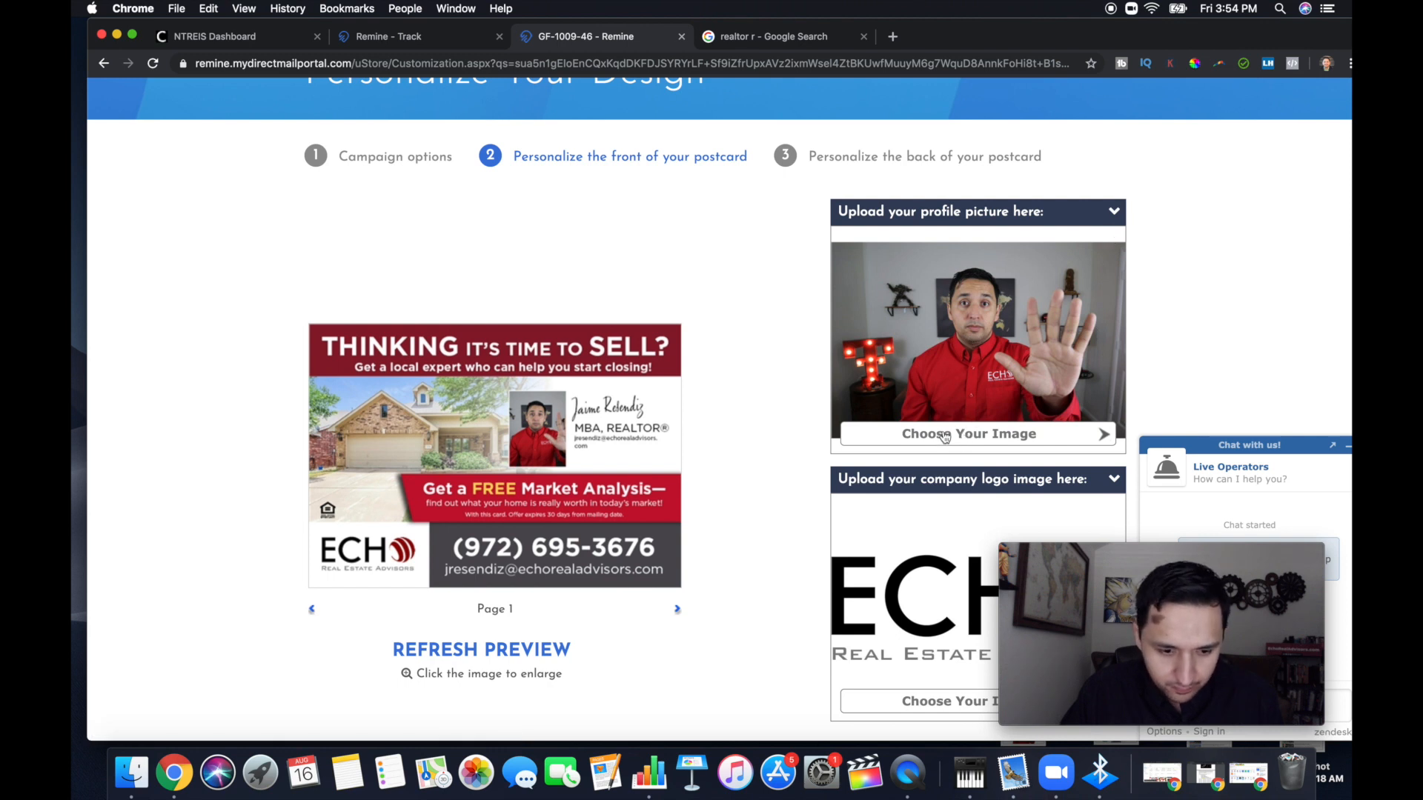
left_click(549, 439)
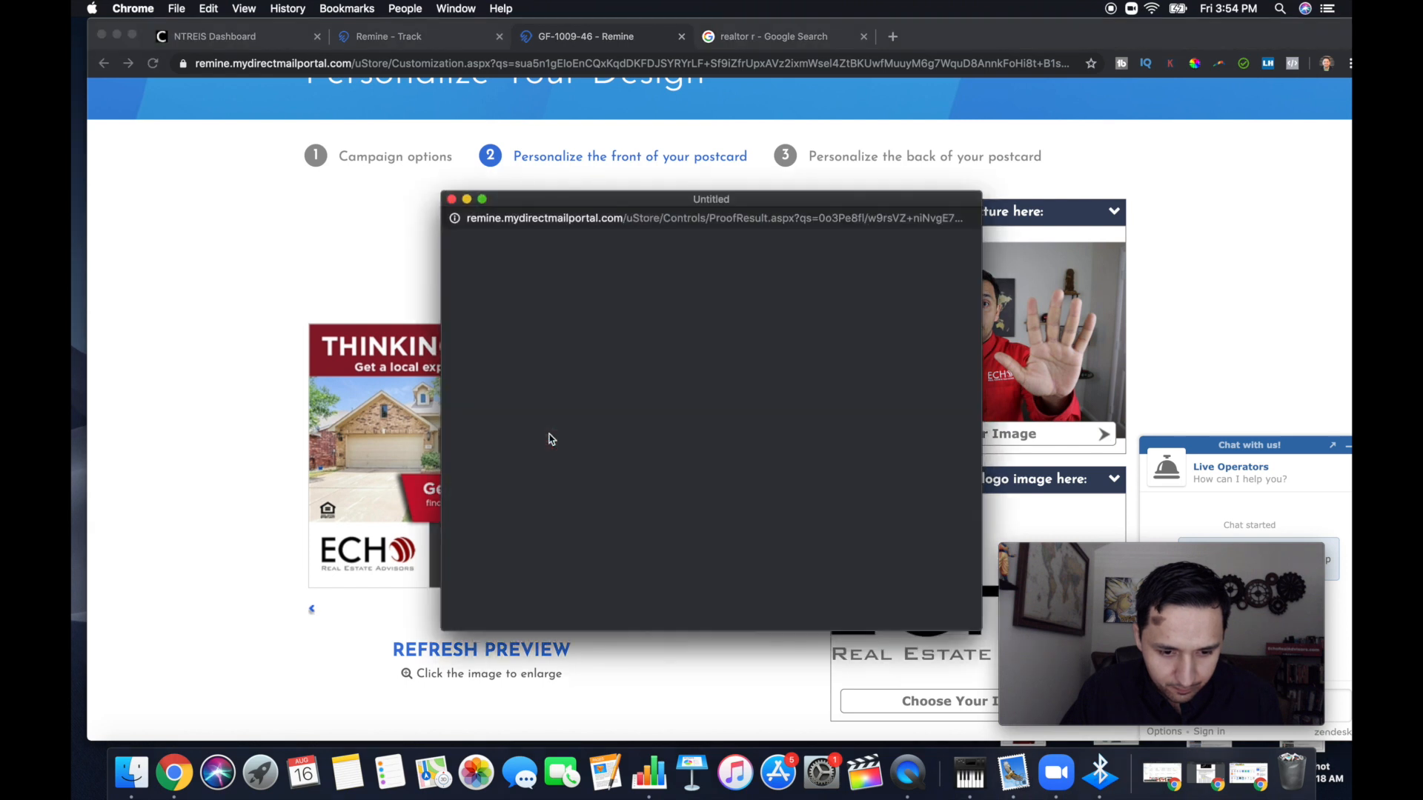
left_click(452, 200)
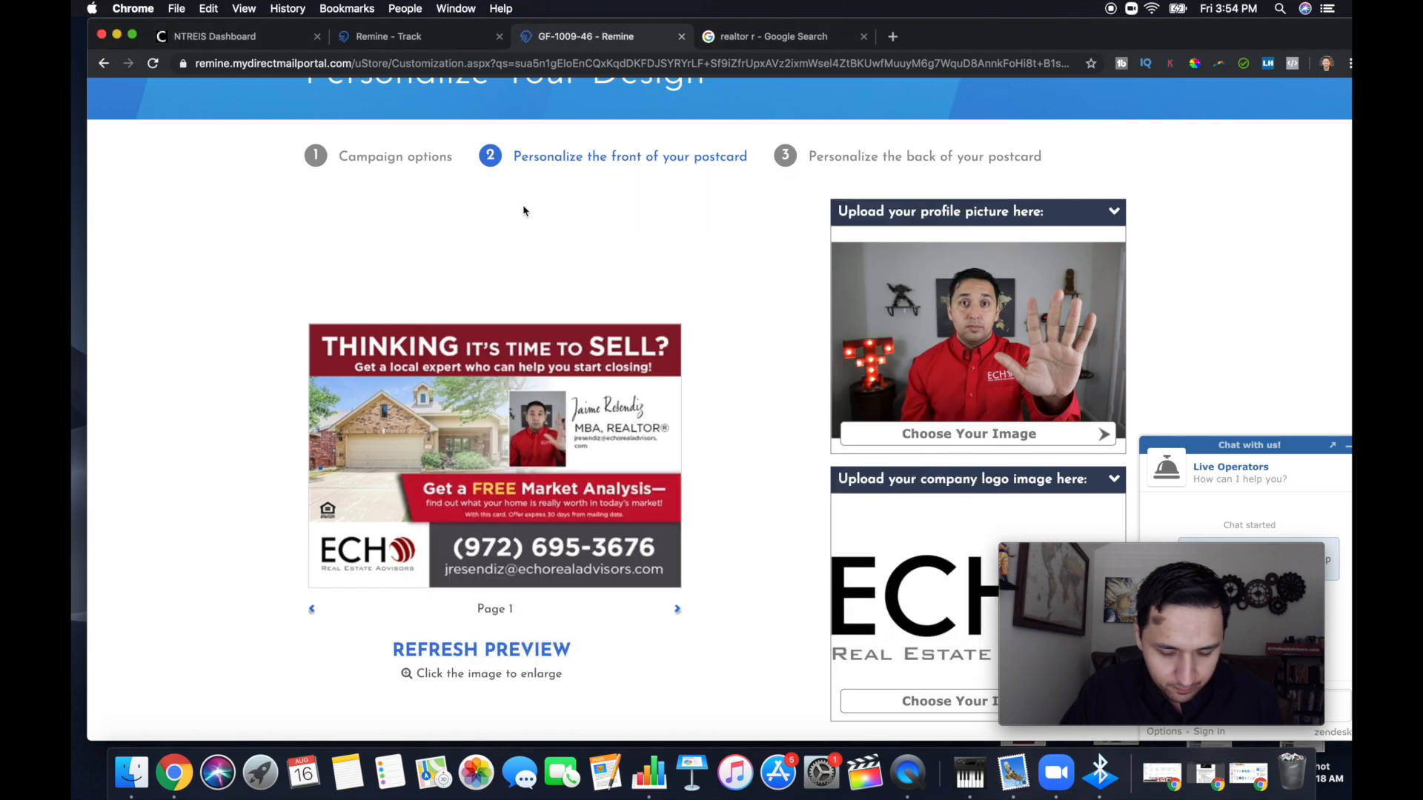
Upload Screen Shot 2019-07-31 at 11.33.20 AM from the Desktop as the profile picture and refresh the preview
left_click(926, 433)
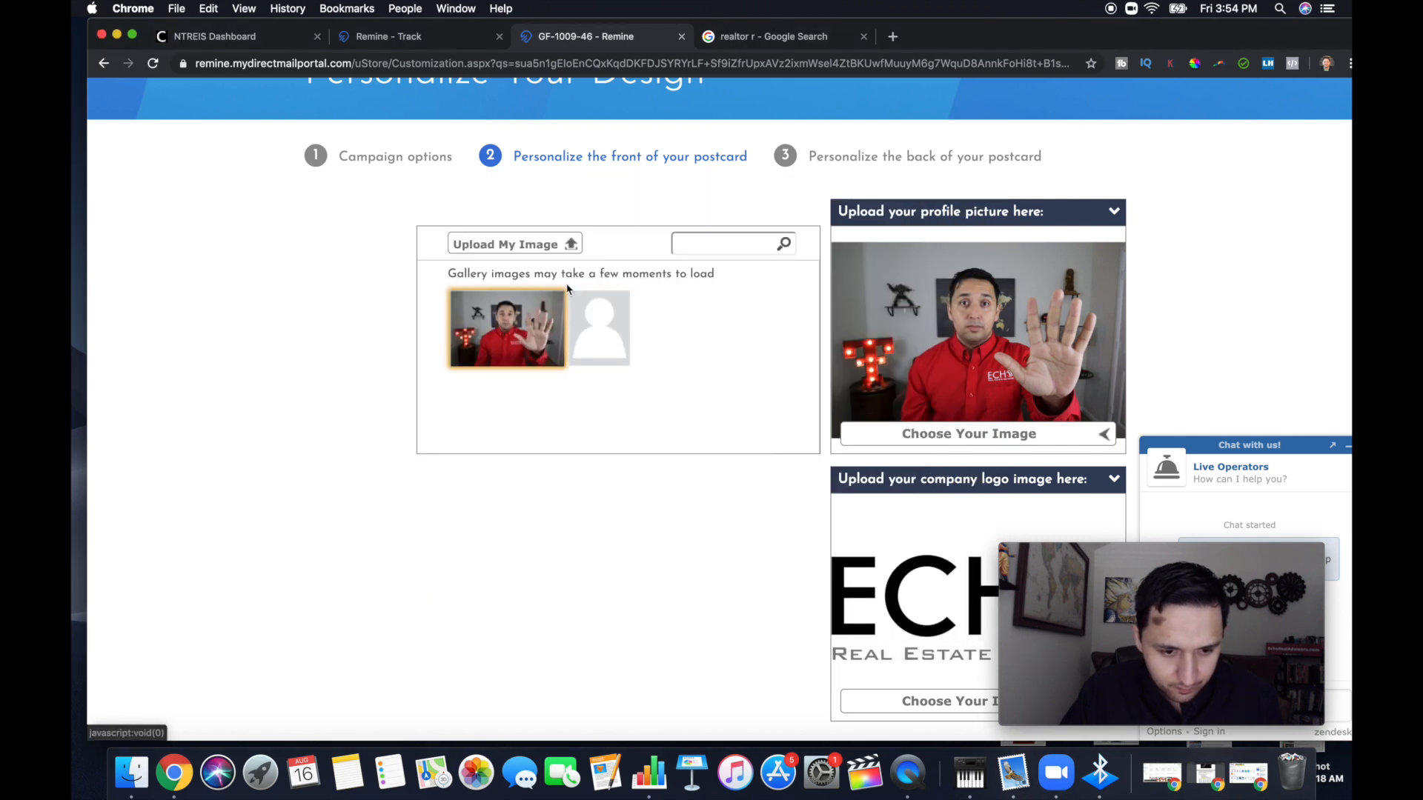
left_click(530, 252)
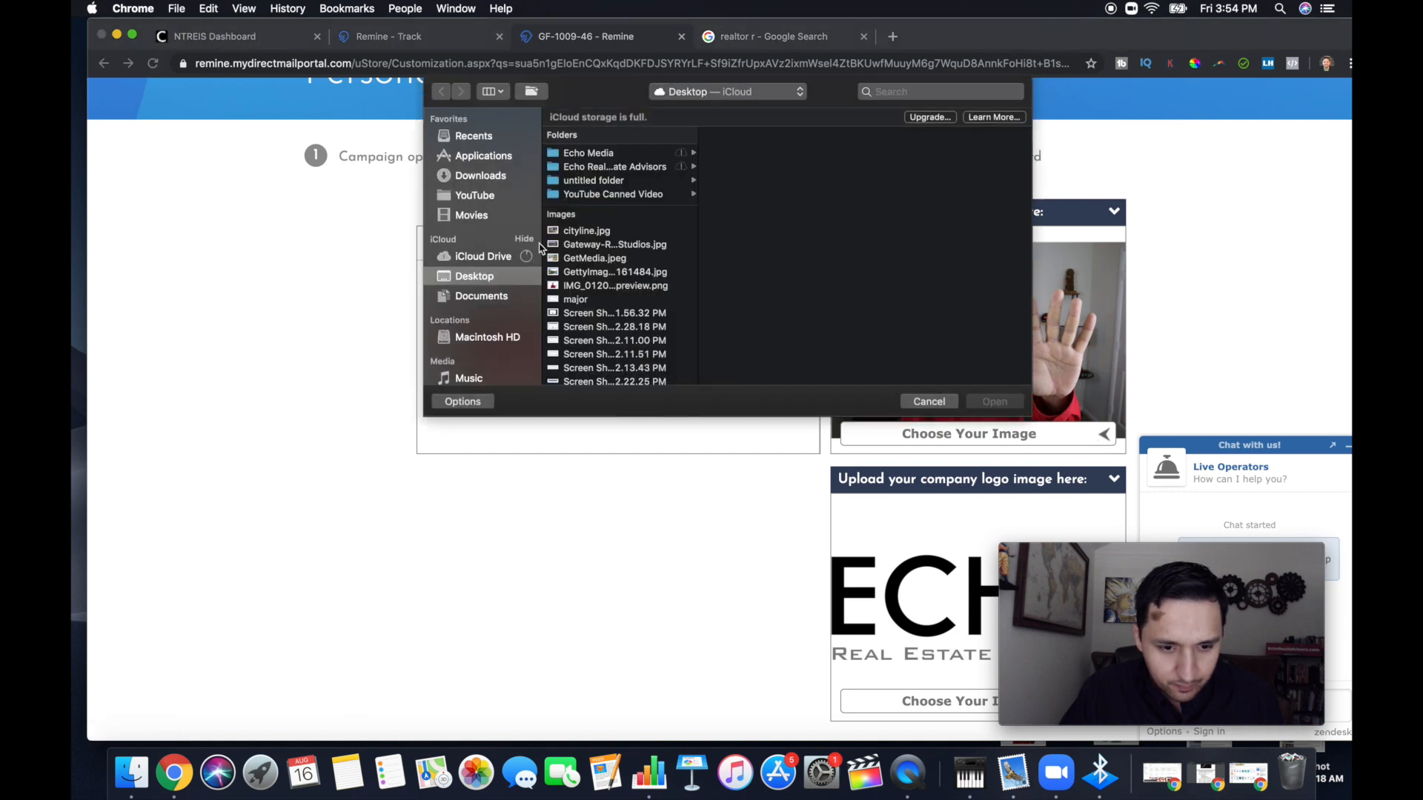
scroll(593, 260, "down", 5)
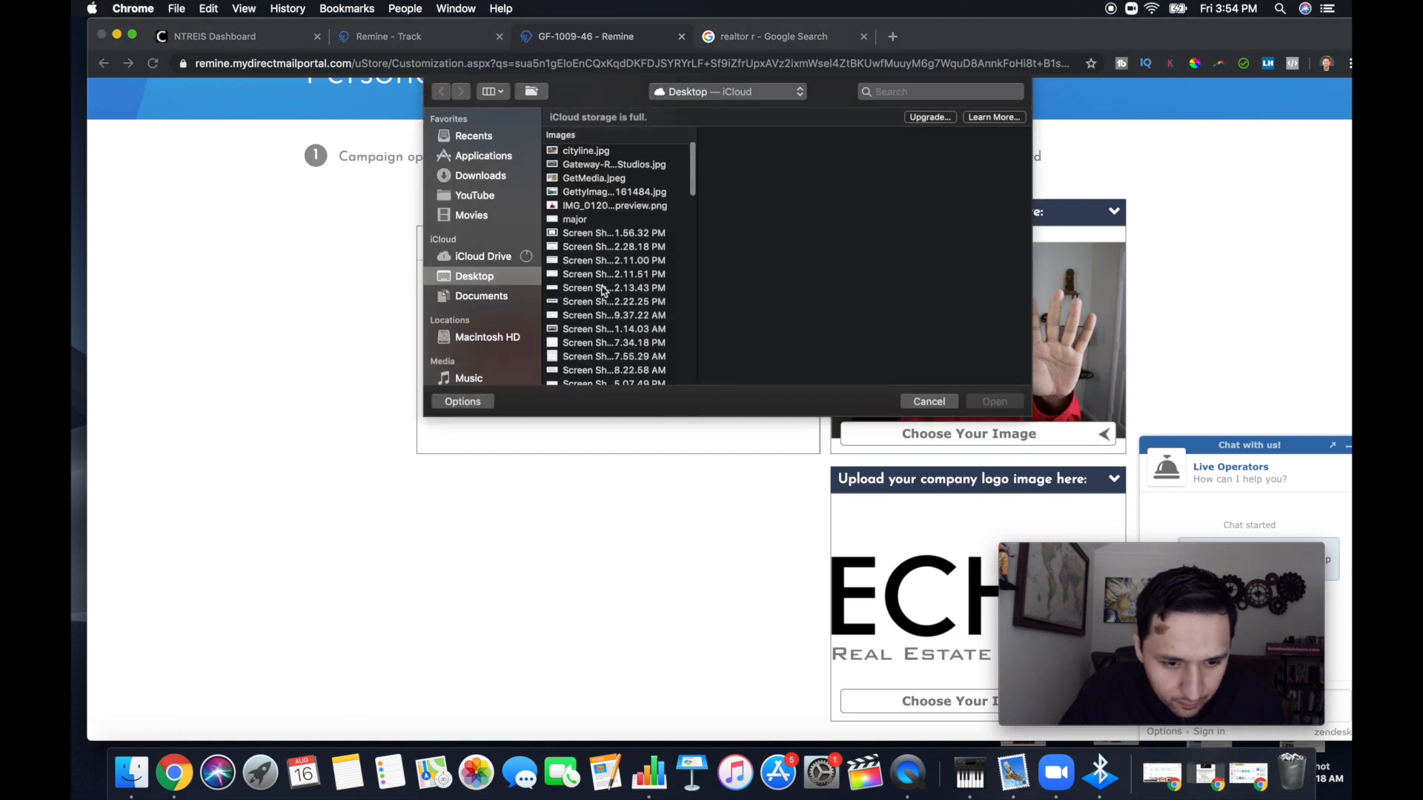
scroll(603, 291, "down", 3)
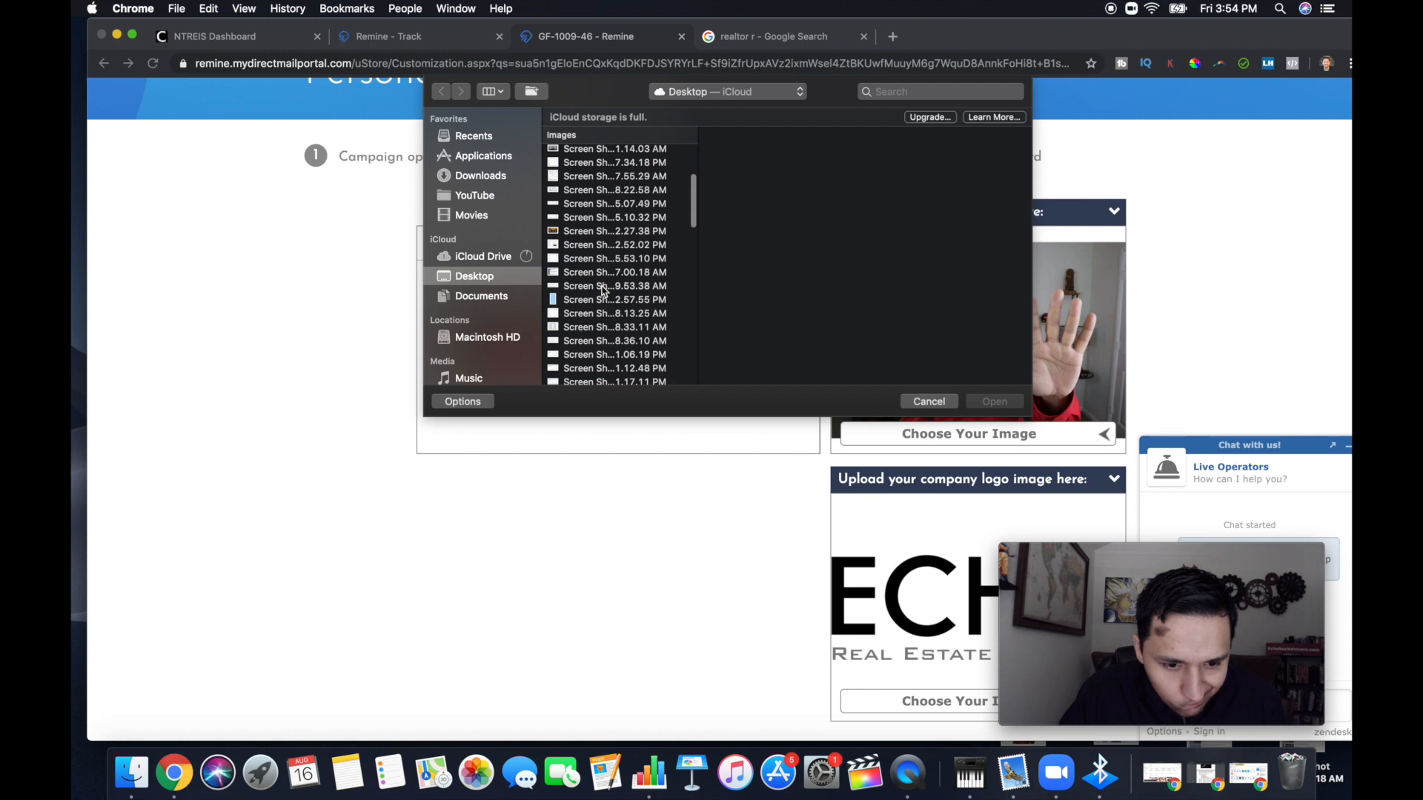
scroll(603, 291, "down", 10)
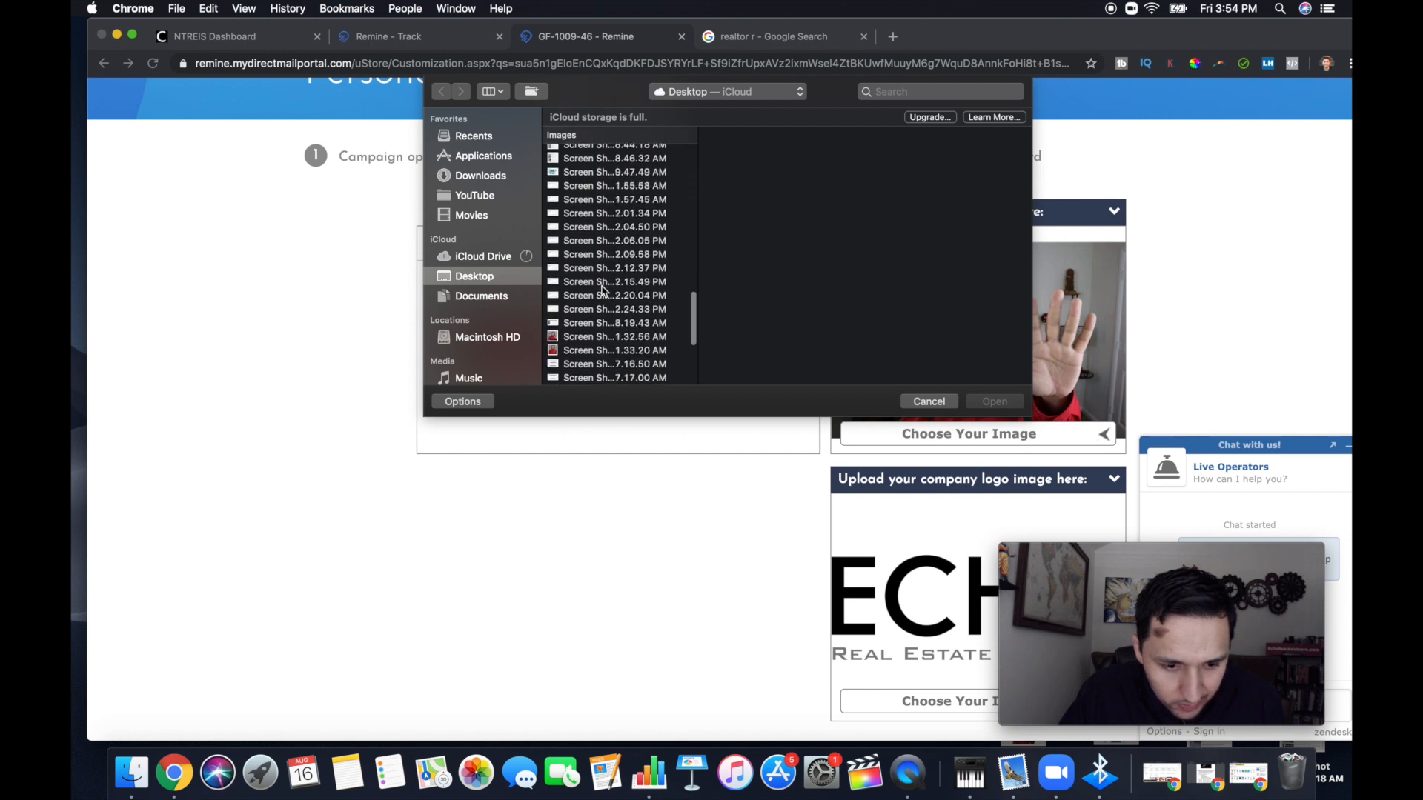
left_click(592, 353)
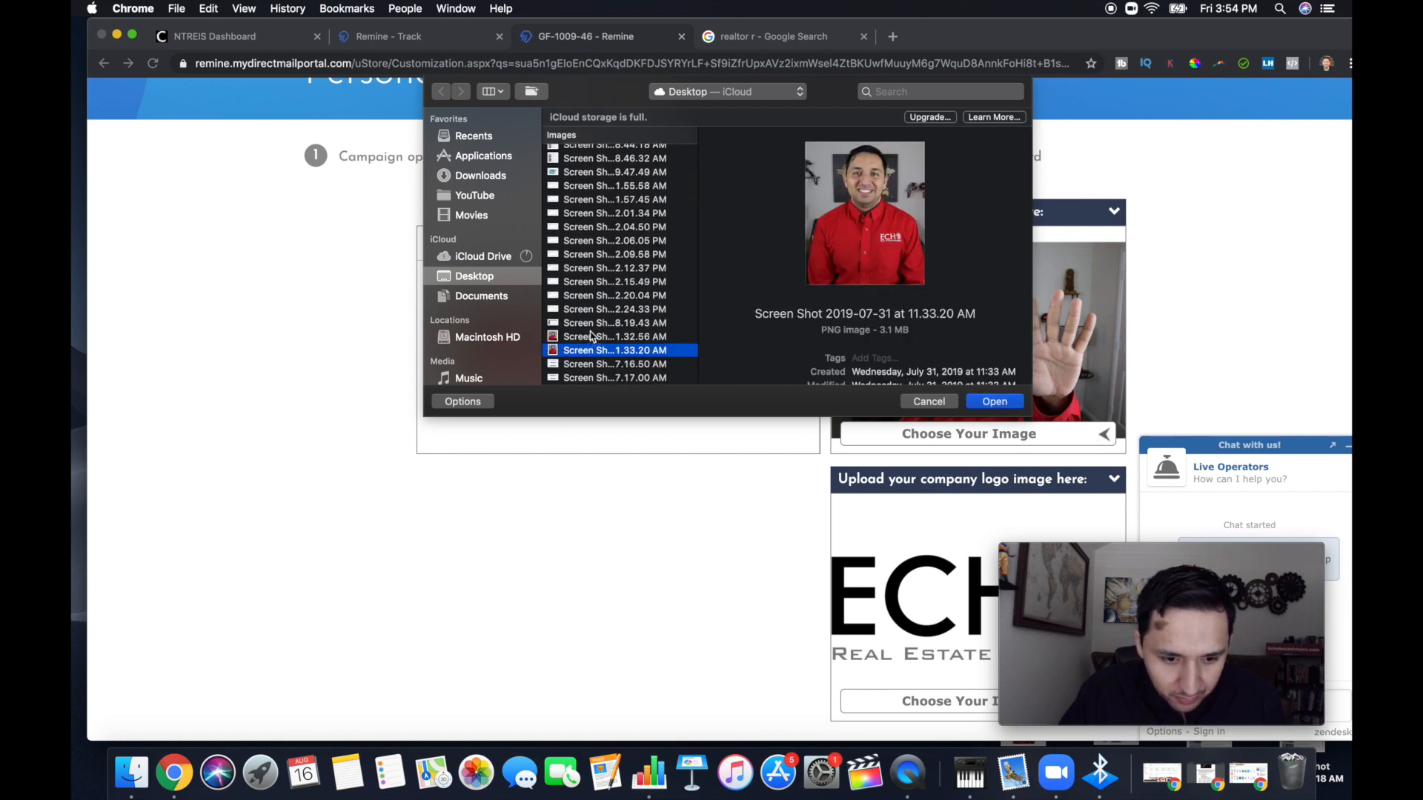
left_click(591, 337)
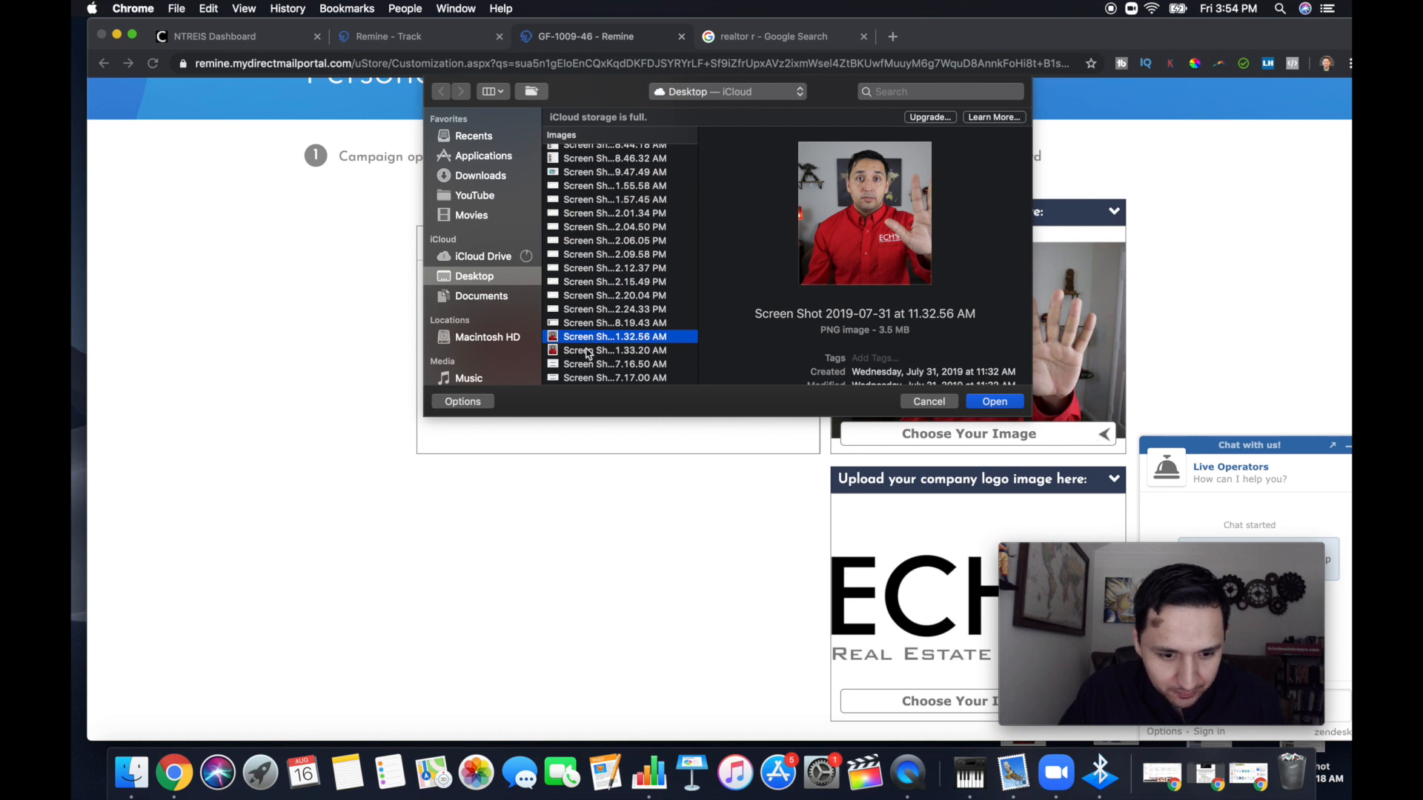
left_click(589, 352)
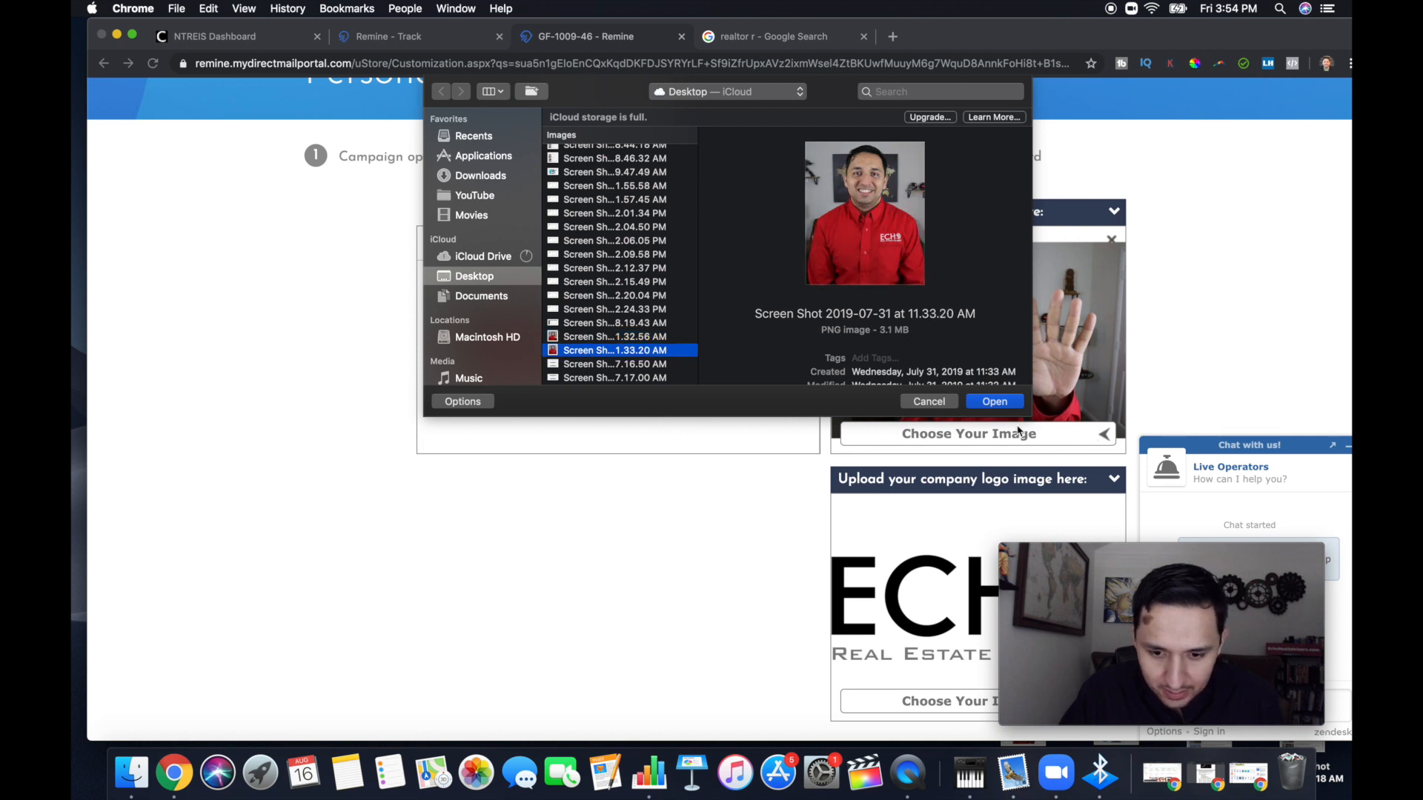
left_click(996, 406)
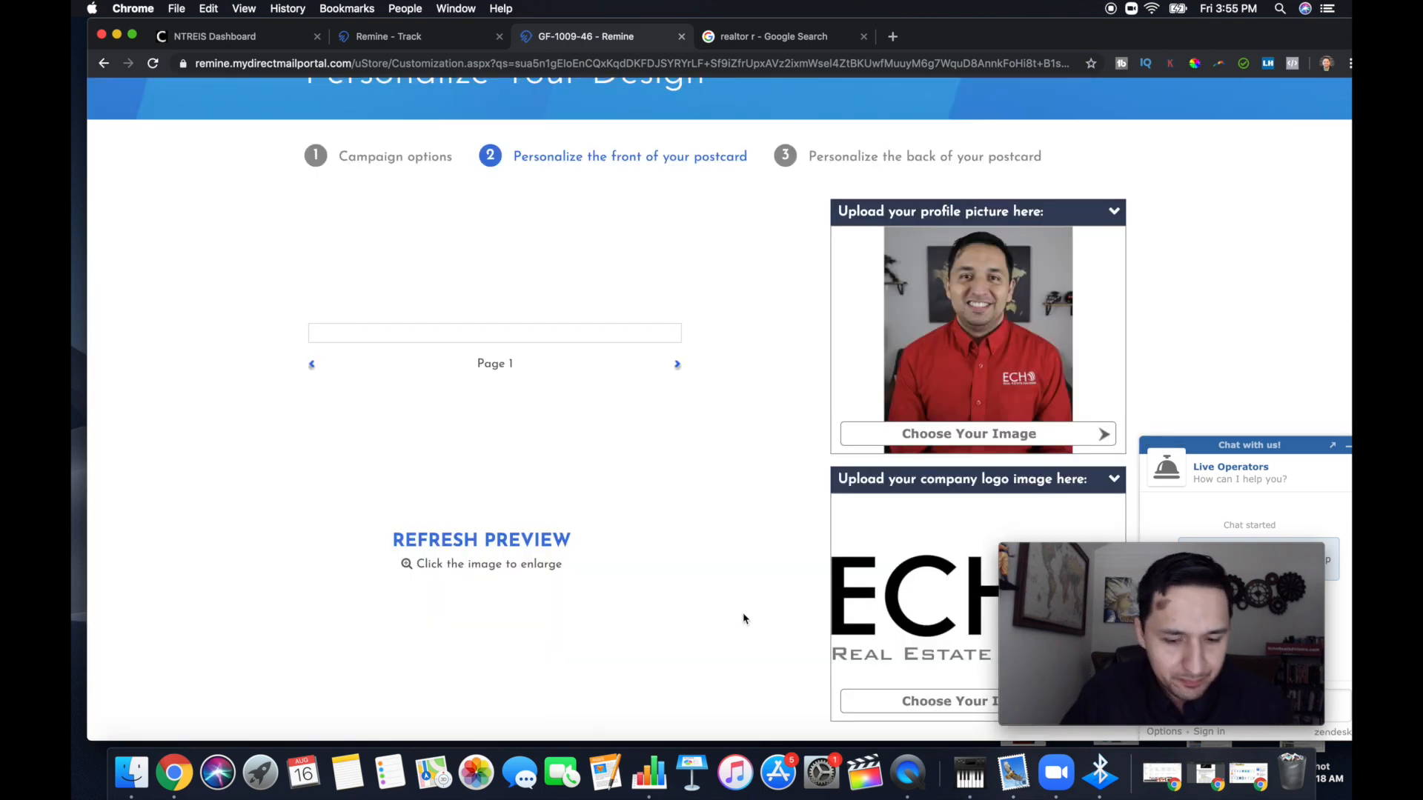
scroll(765, 485, "down", 3)
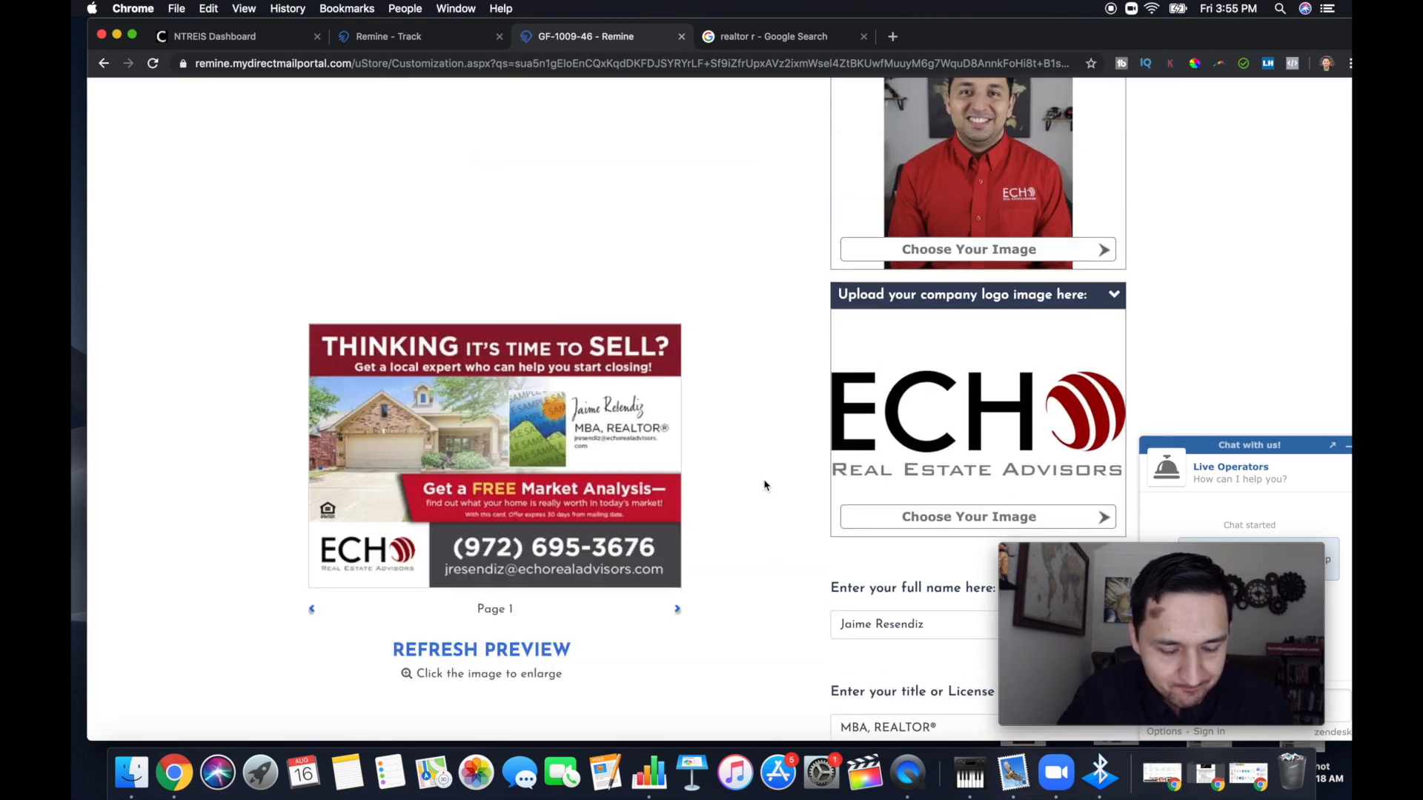
scroll(765, 485, "up", 4)
left_click(479, 650)
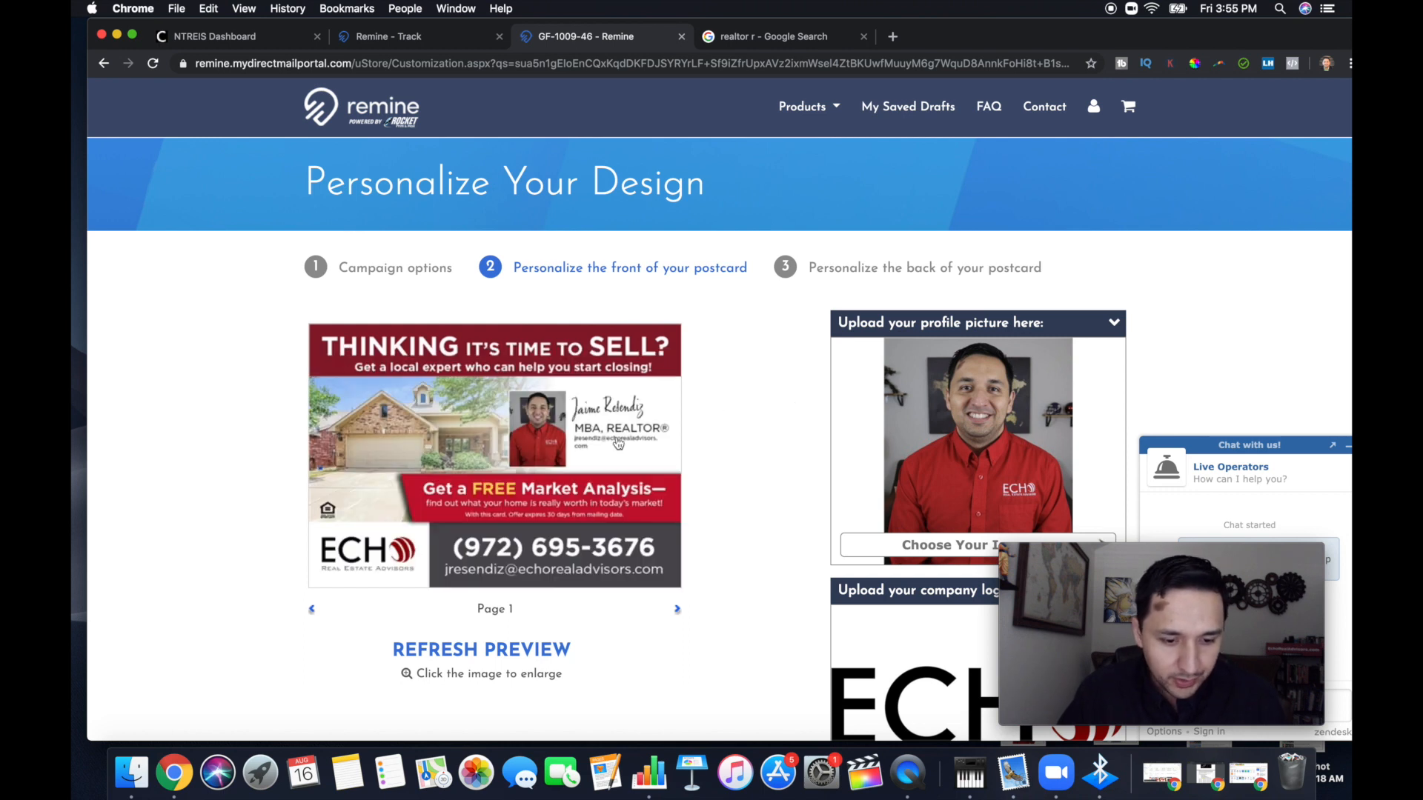
Review the personalized front and proceed to personalizing the back of the postcard
scroll(713, 488, "down", 4)
scroll(712, 488, "down", 10)
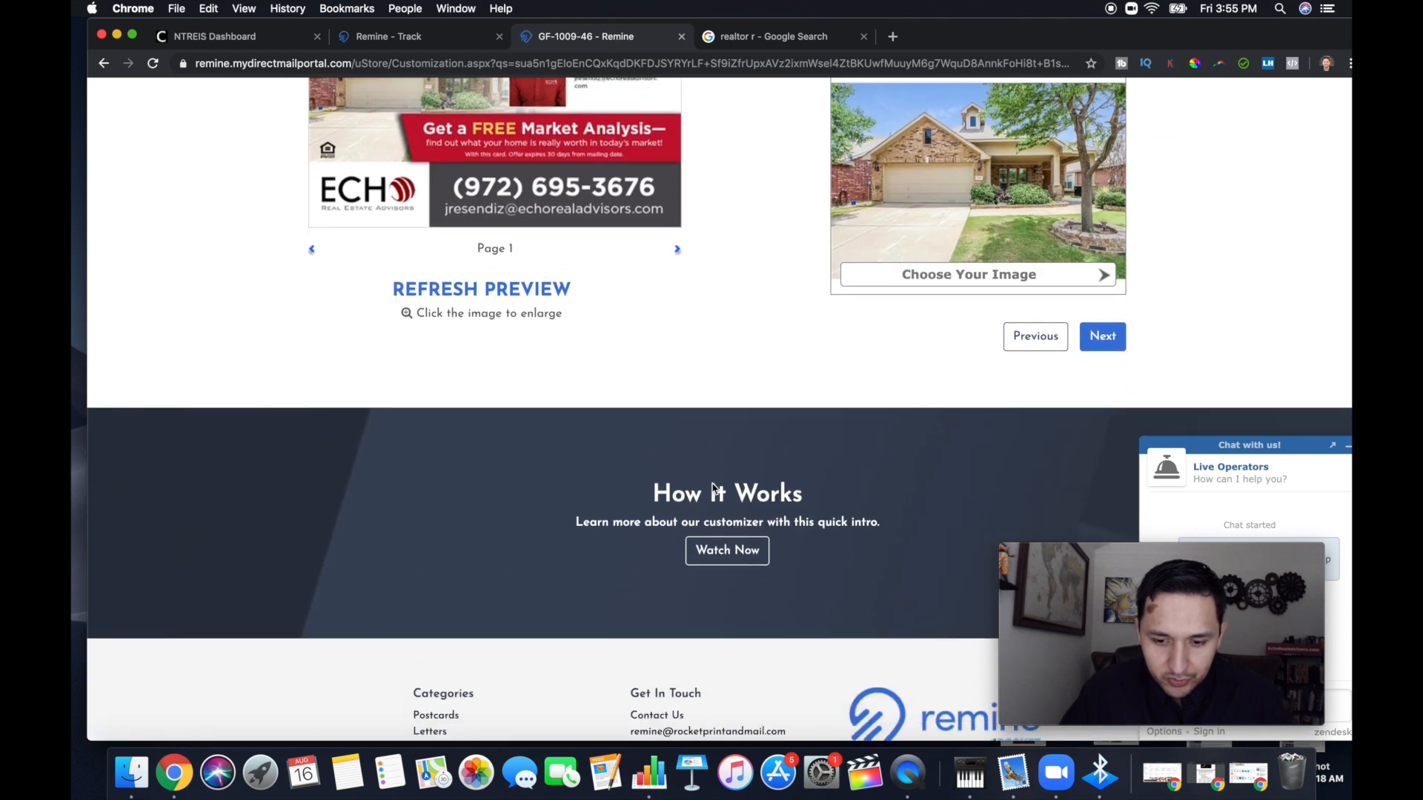
left_click(1100, 335)
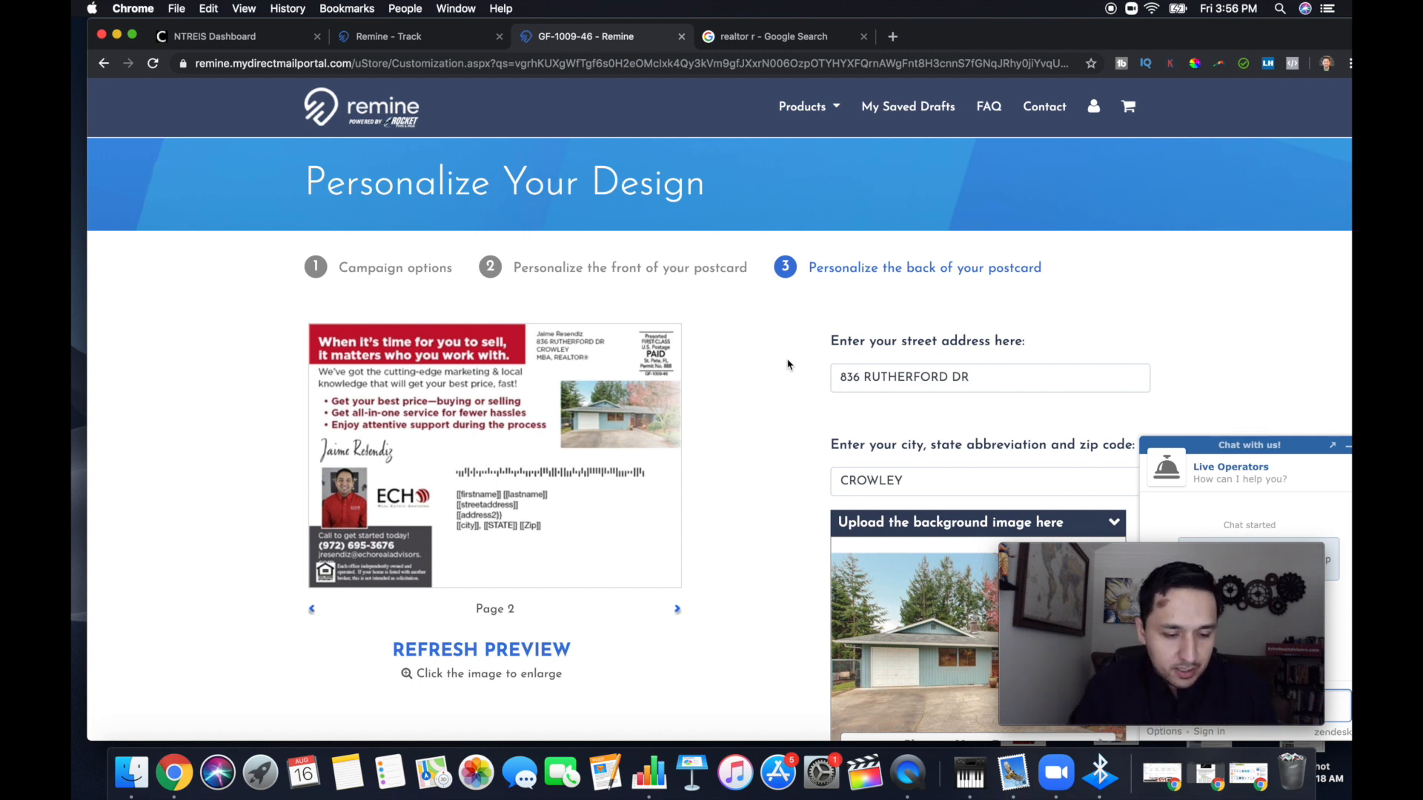
Replace the street address on the postcard's back with the agent's return street address, including the suite number
scroll(787, 363, "down", 2)
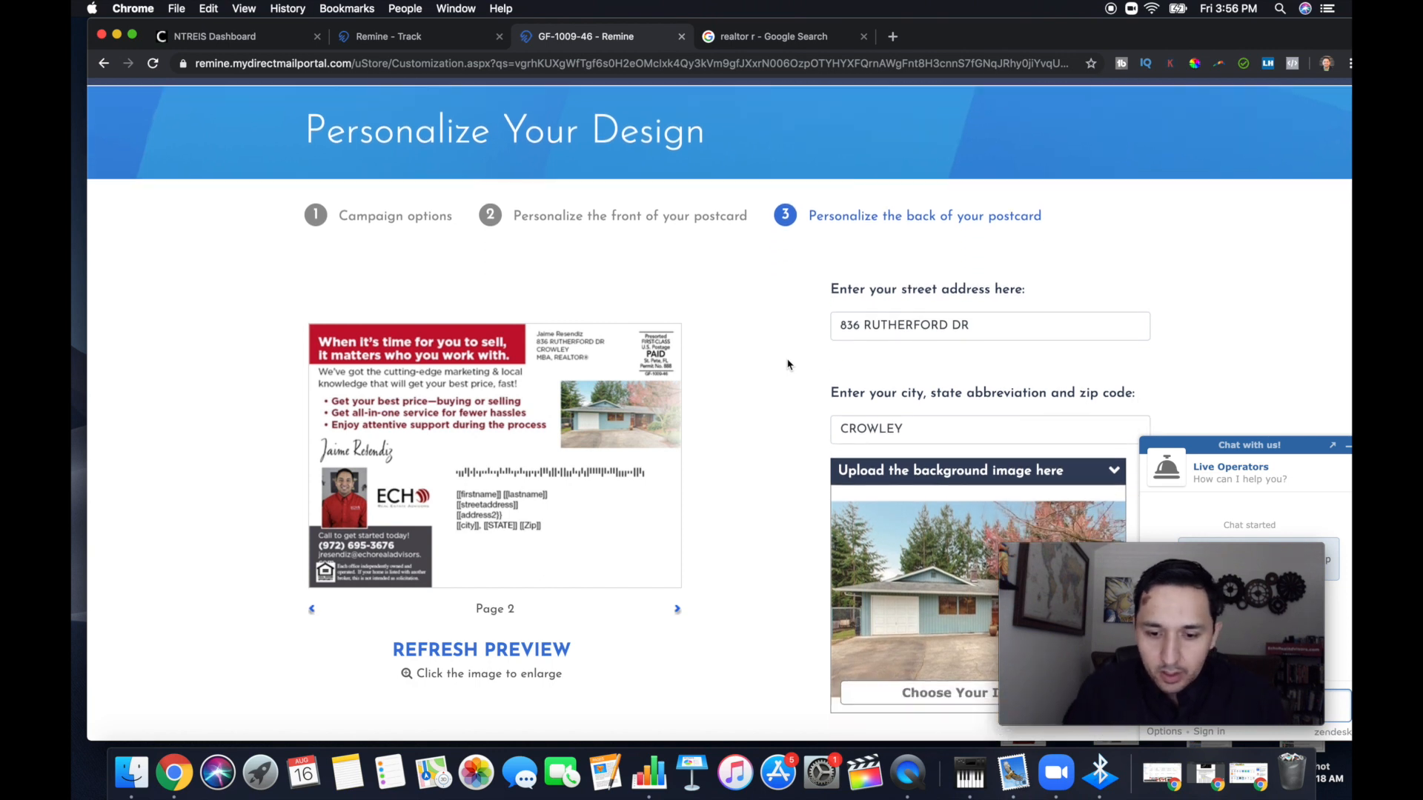
double_click(873, 330)
key("super+a")
key("BackSpace")
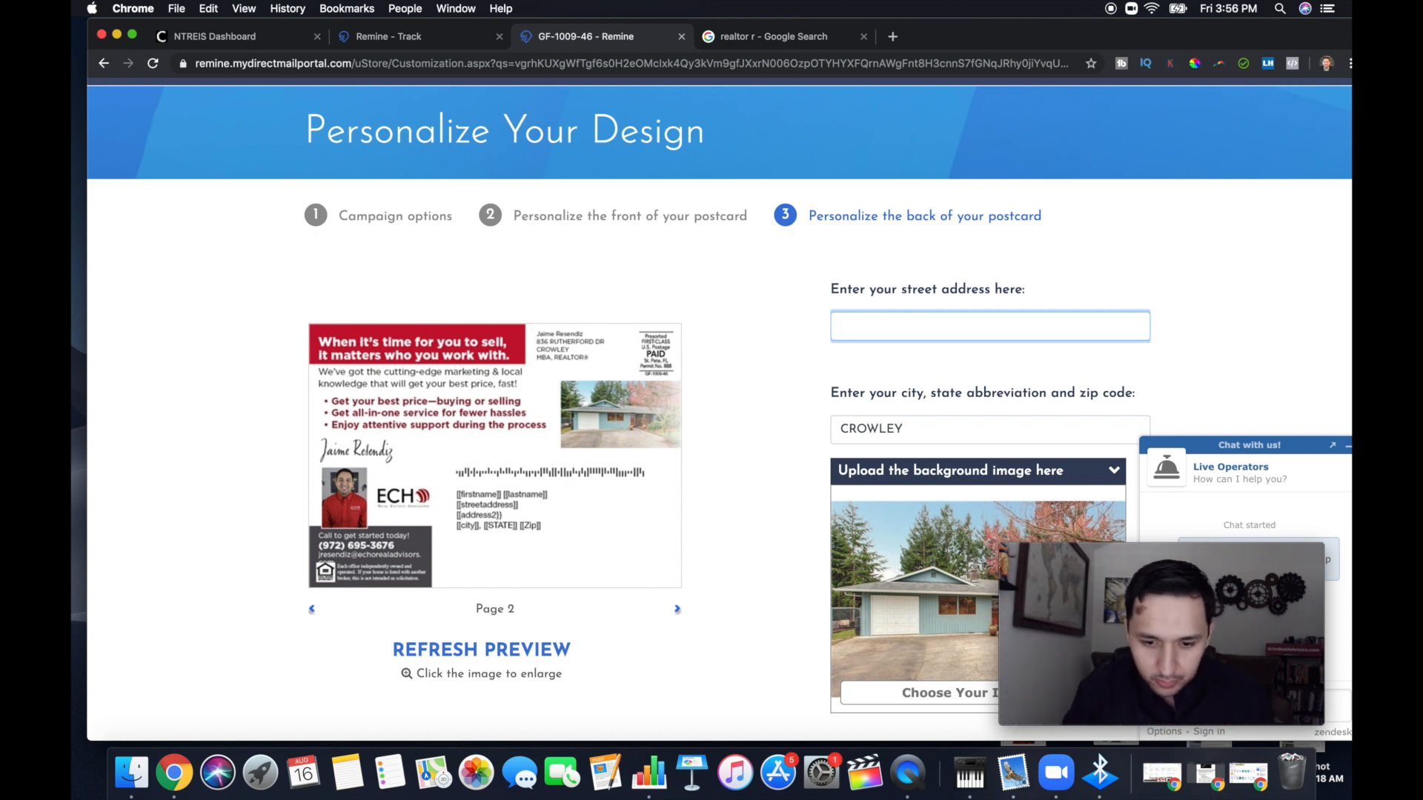
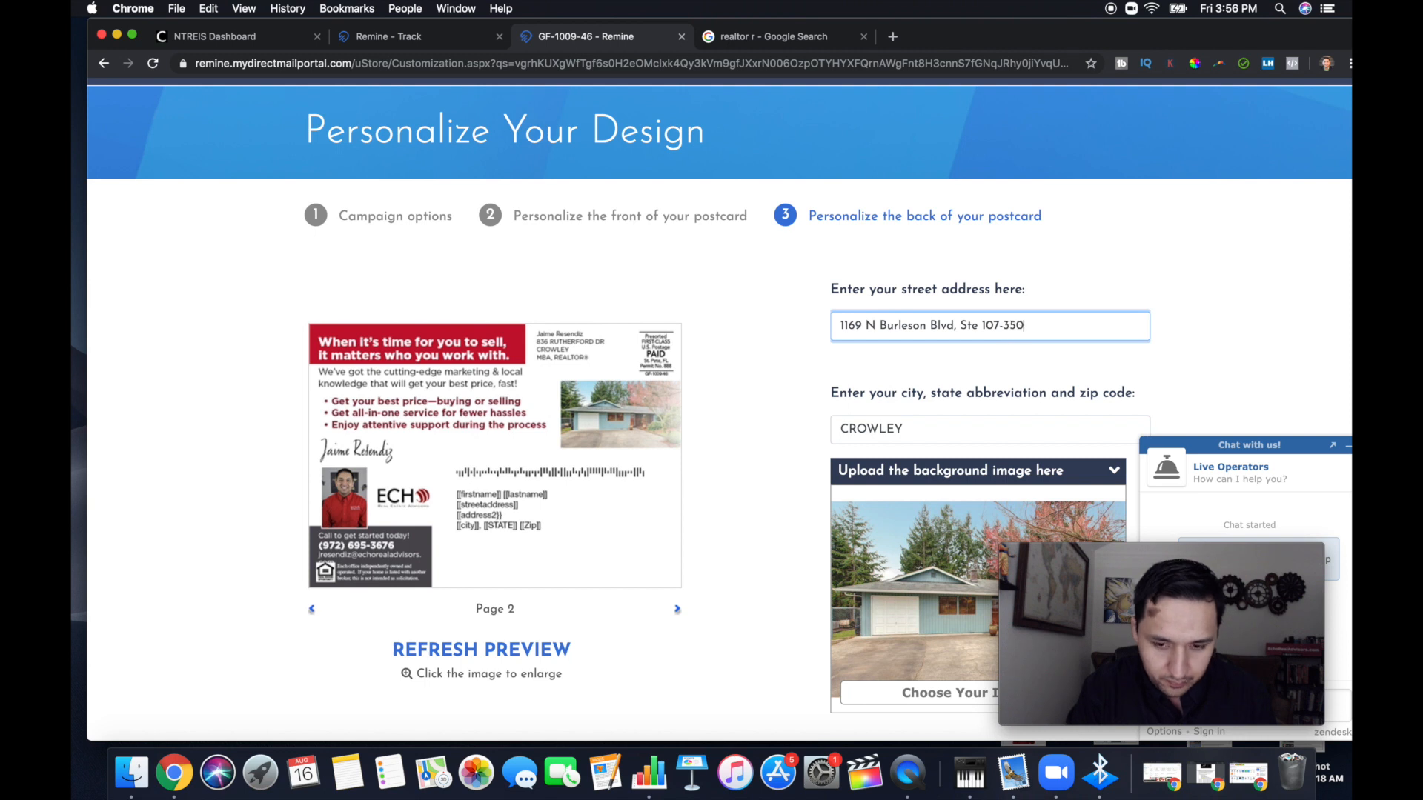
Replace the city line on the postcard's back with the return address's city, state abbreviation and zip code
key("Tab")
type("B")
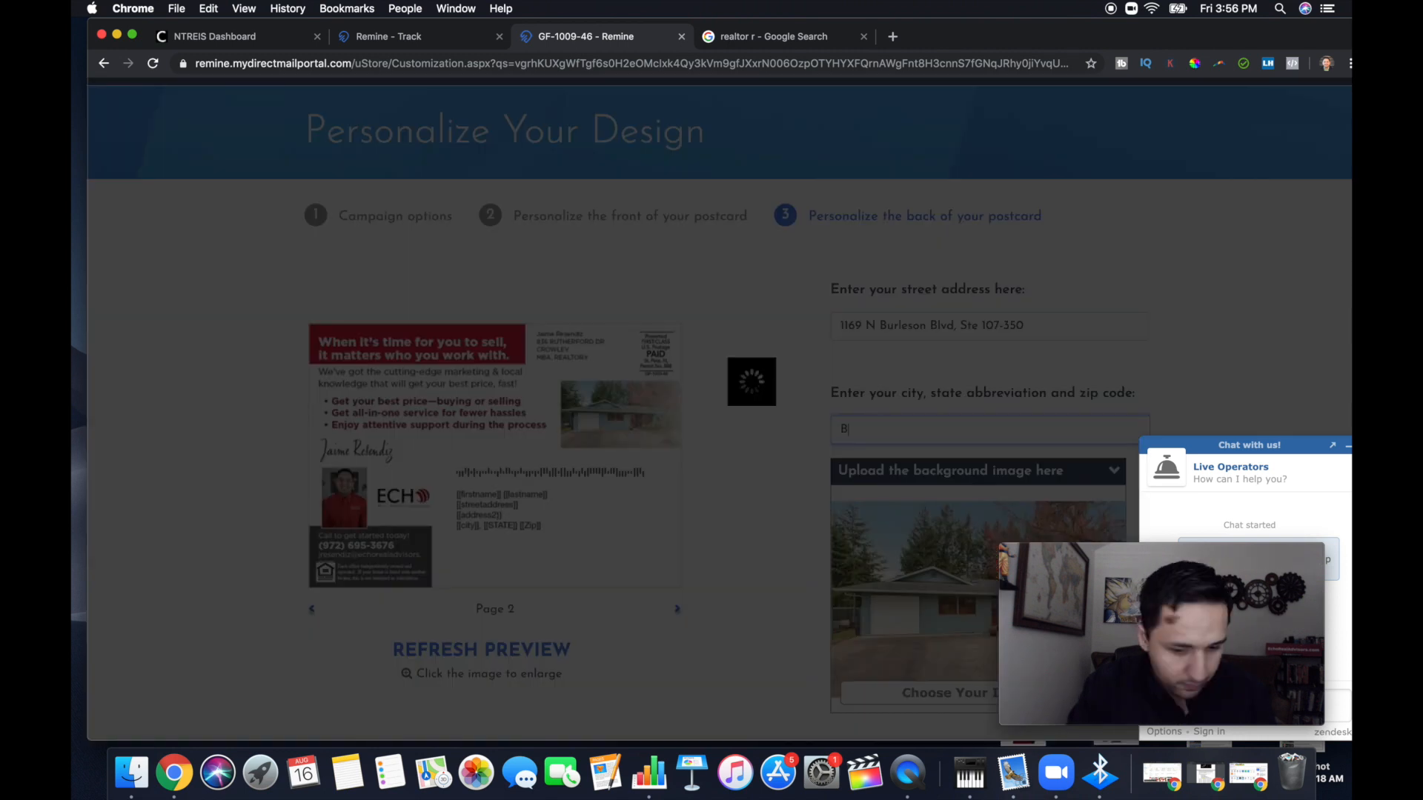
type("urleson")
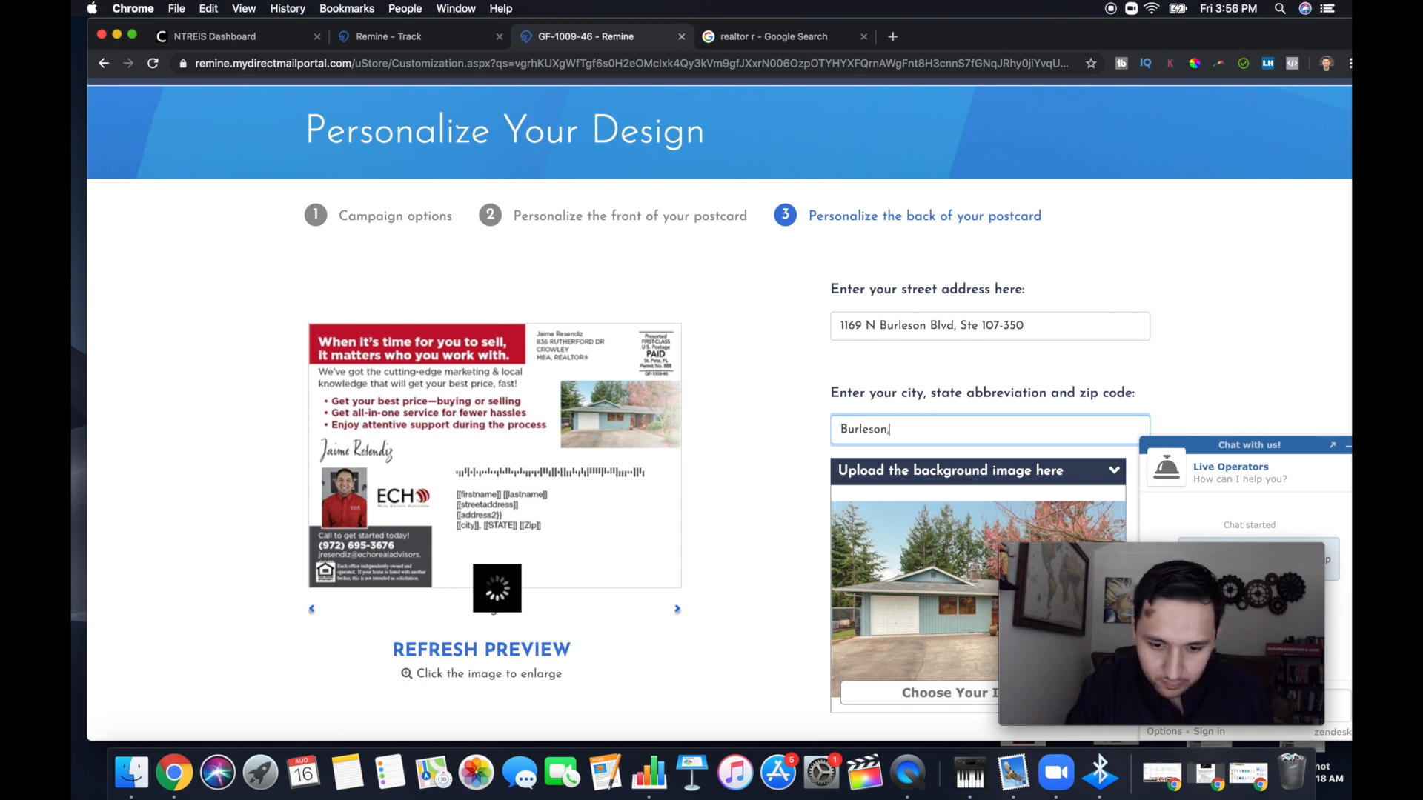
scroll(719, 408, "down", 2)
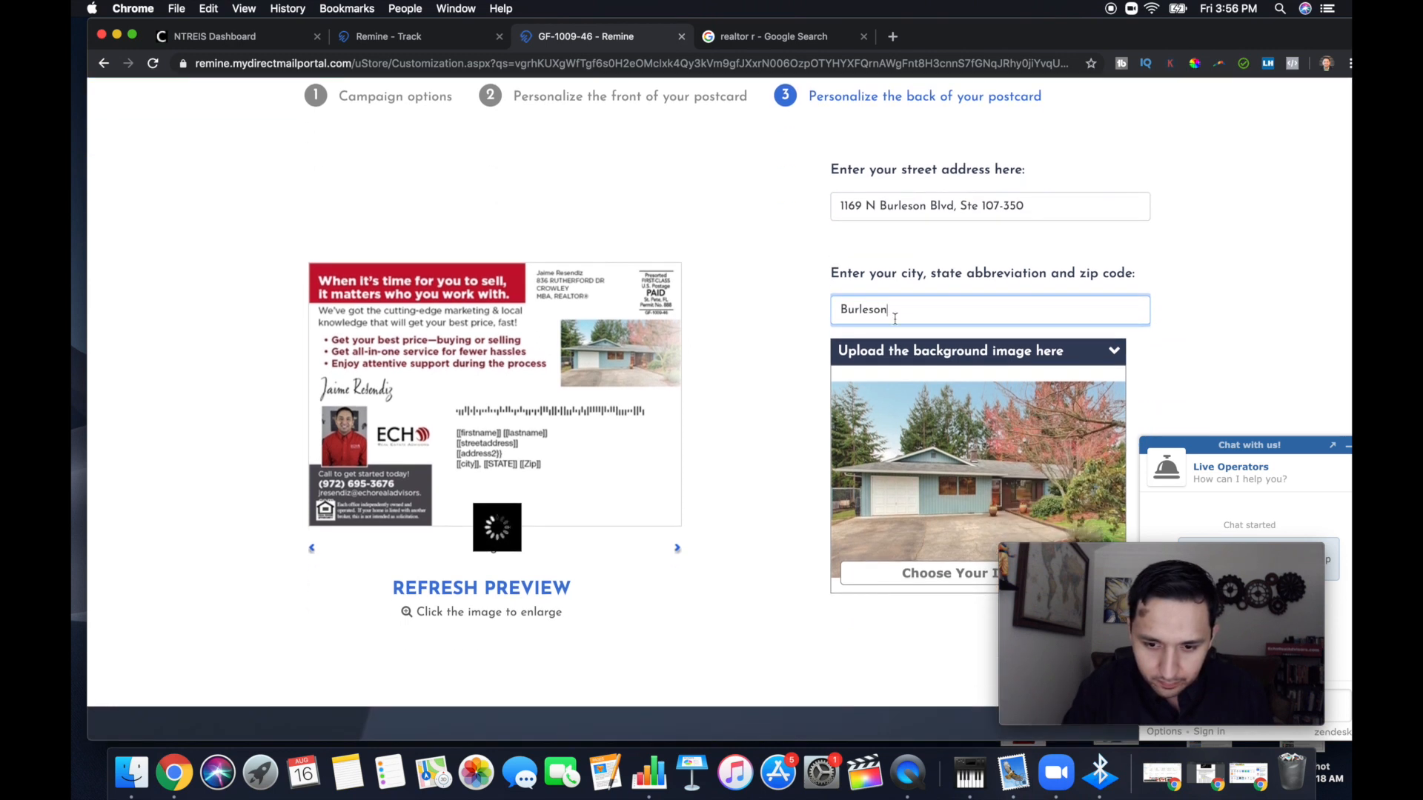
type(", TX ")
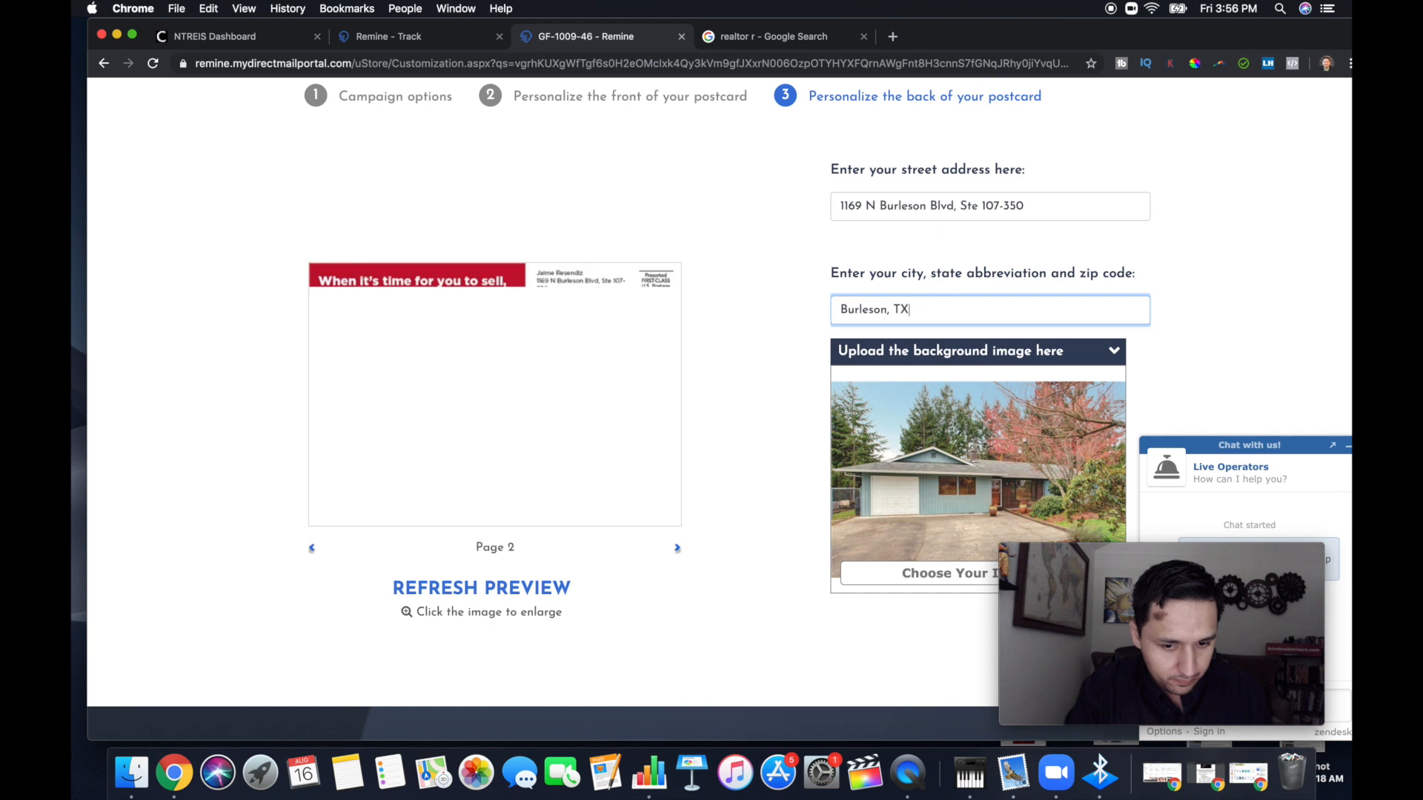
type("76028")
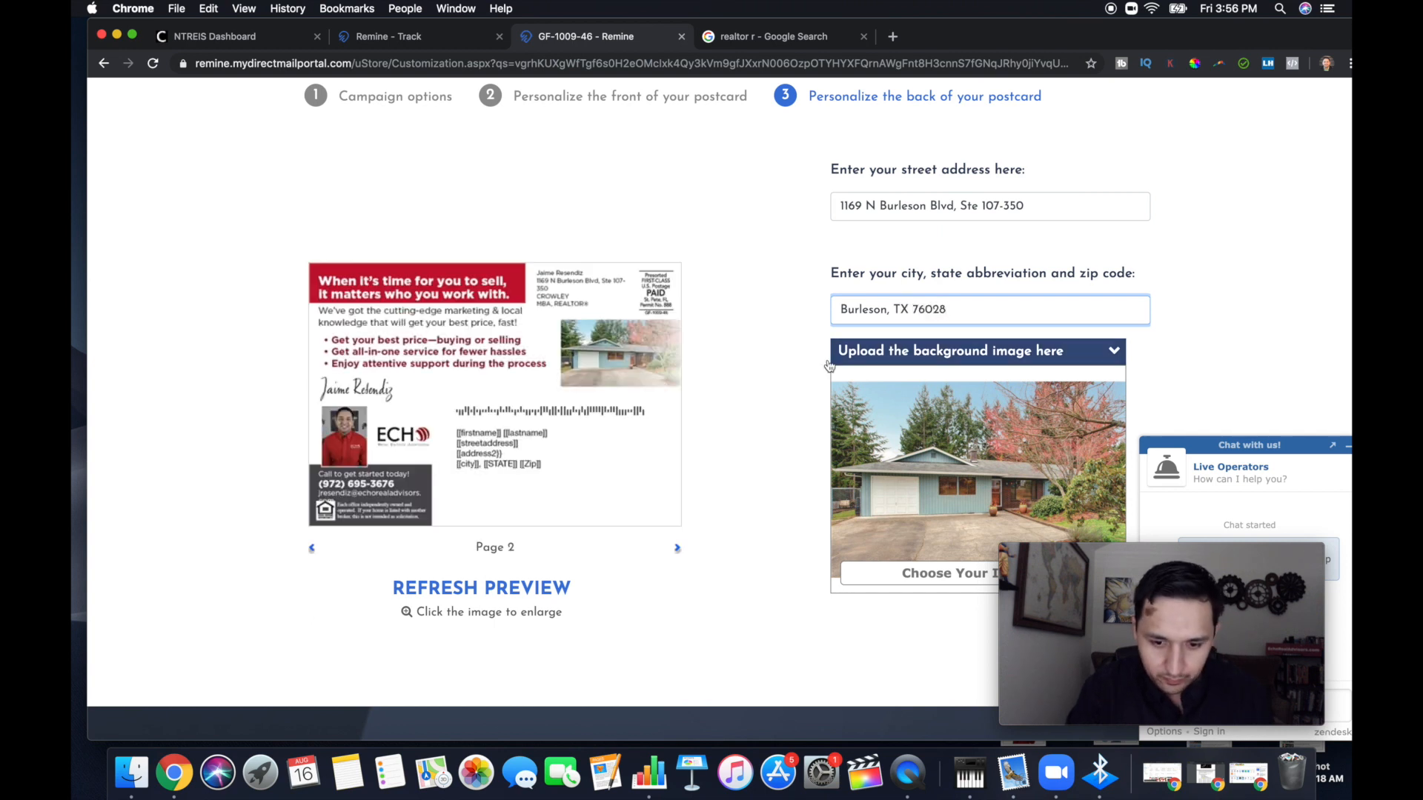
left_click(778, 378)
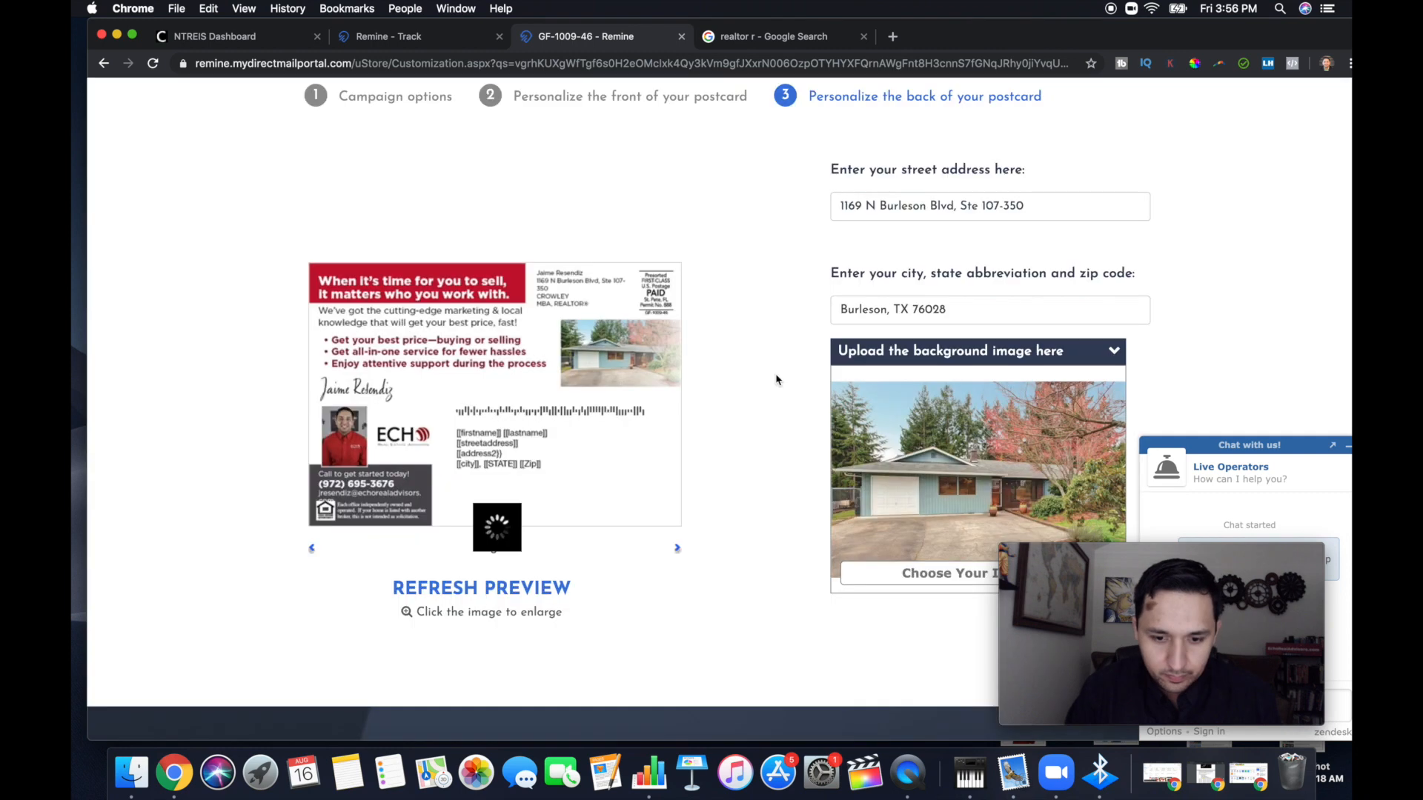
Upload GetMedia.jpeg from the Desktop as the background image for the postcard's back and refresh the preview
scroll(778, 379, "down", 3)
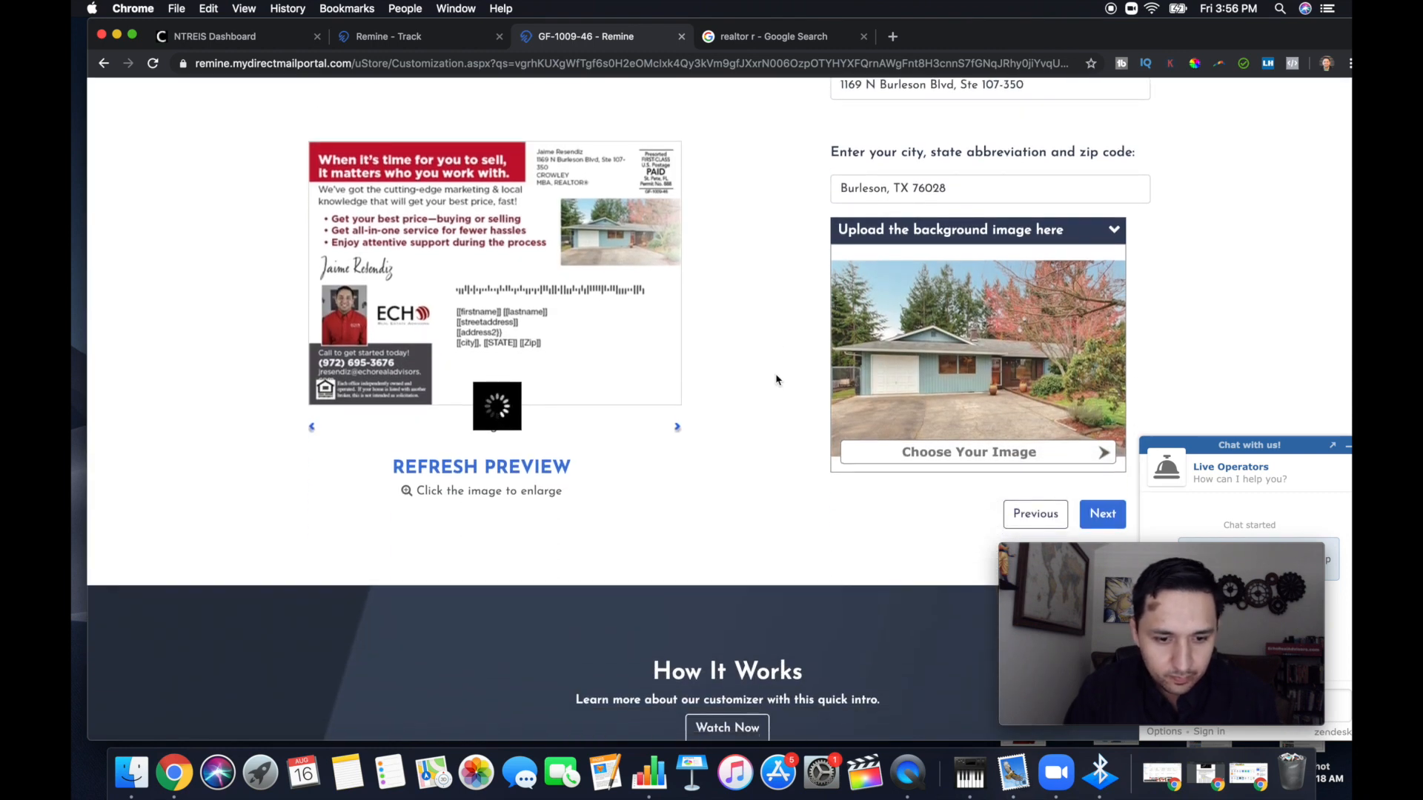
left_click(922, 462)
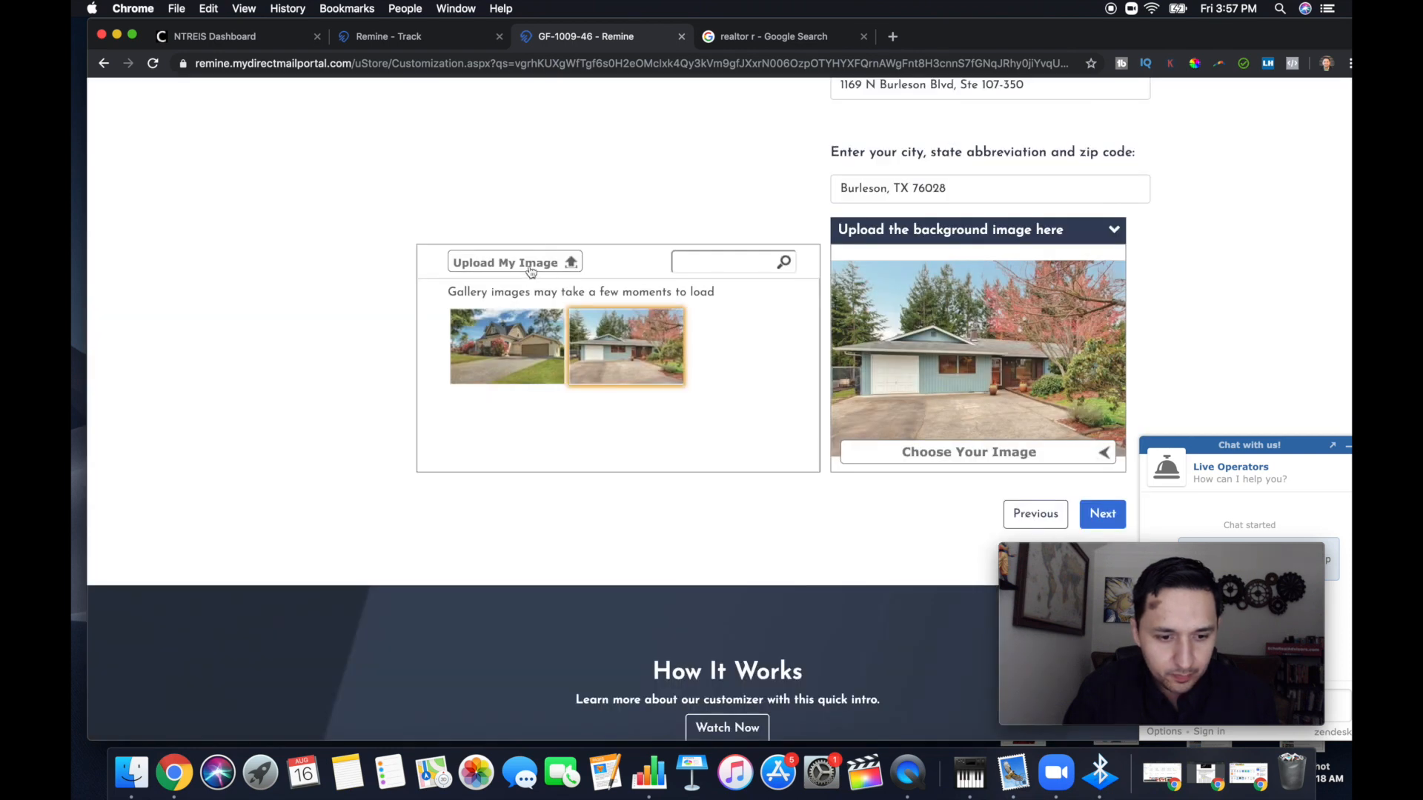
left_click(526, 266)
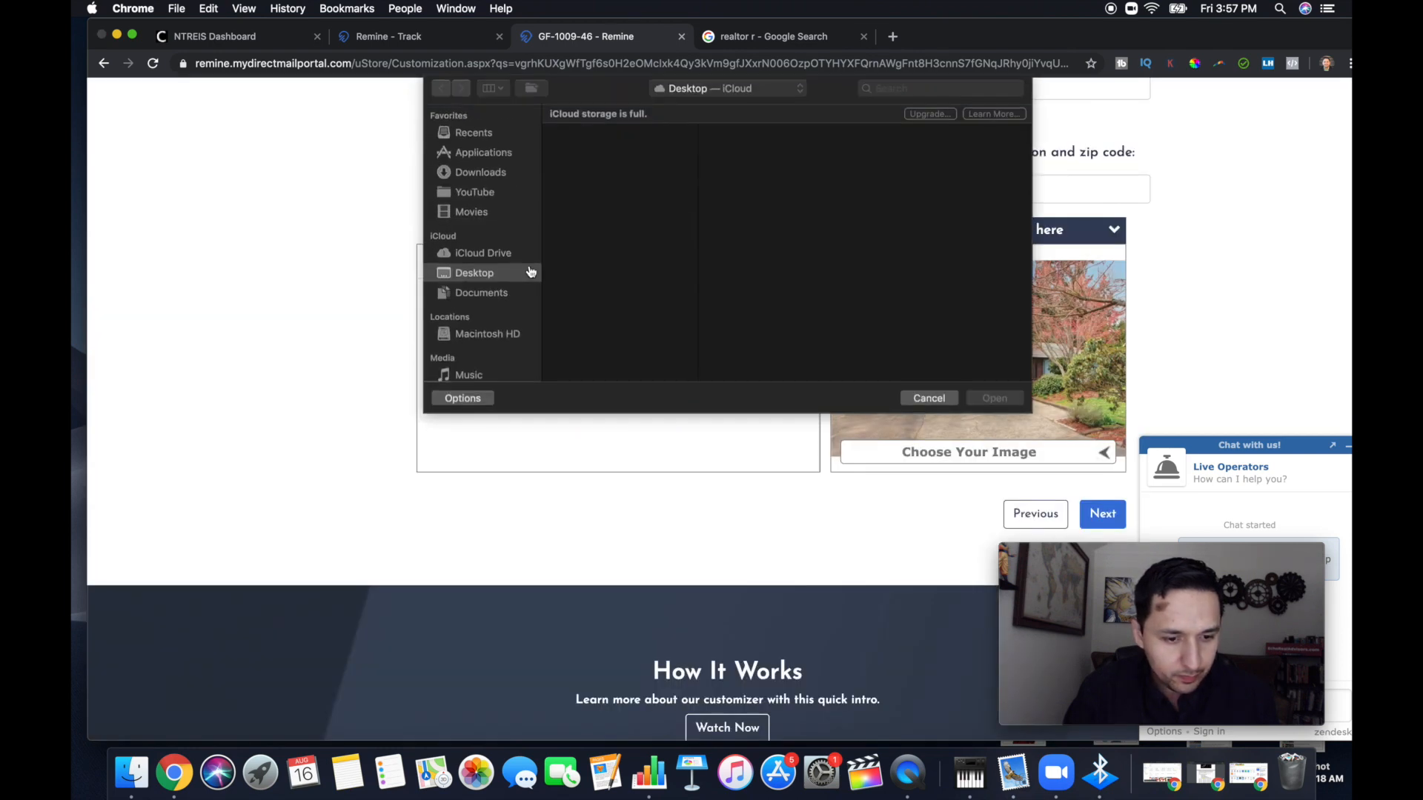
left_click(592, 247)
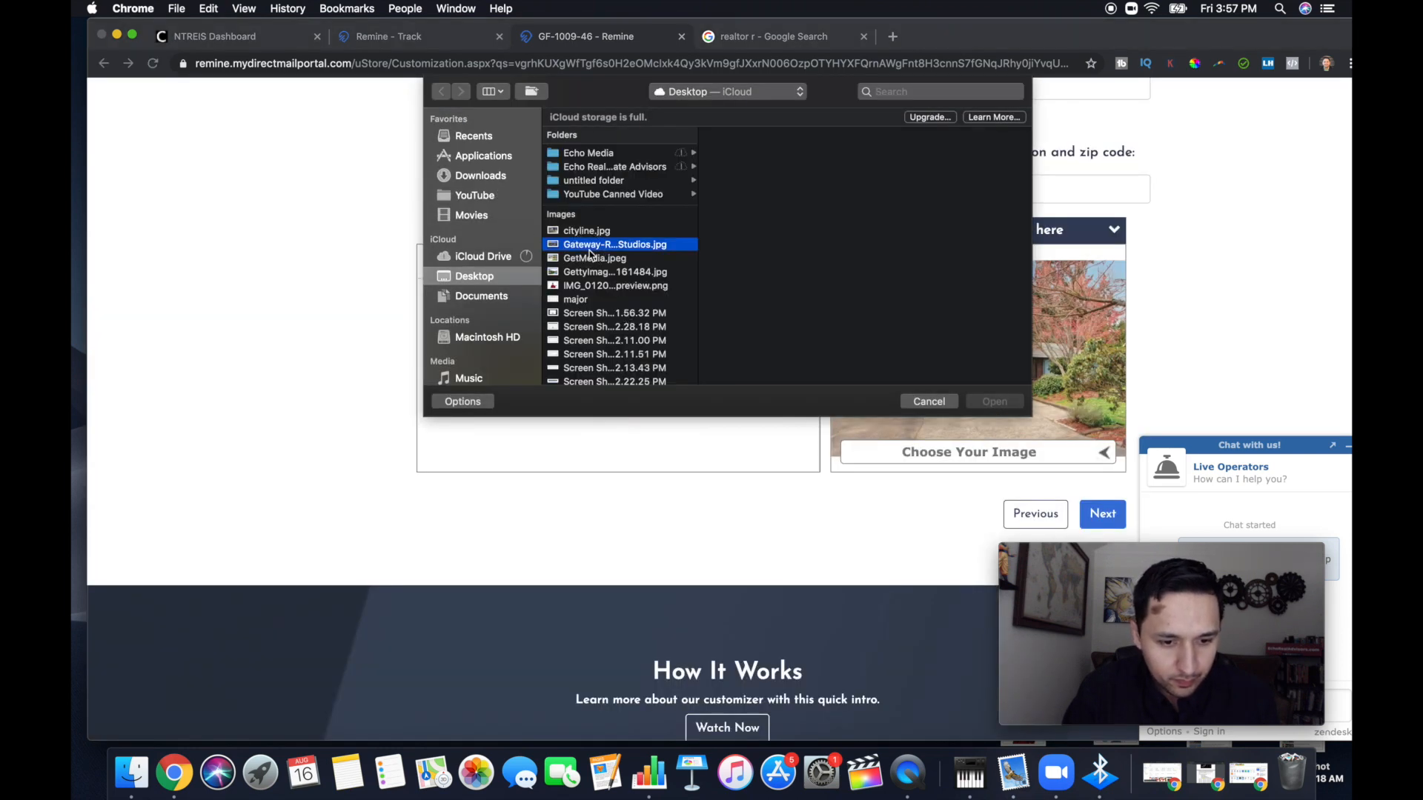
left_click(583, 233)
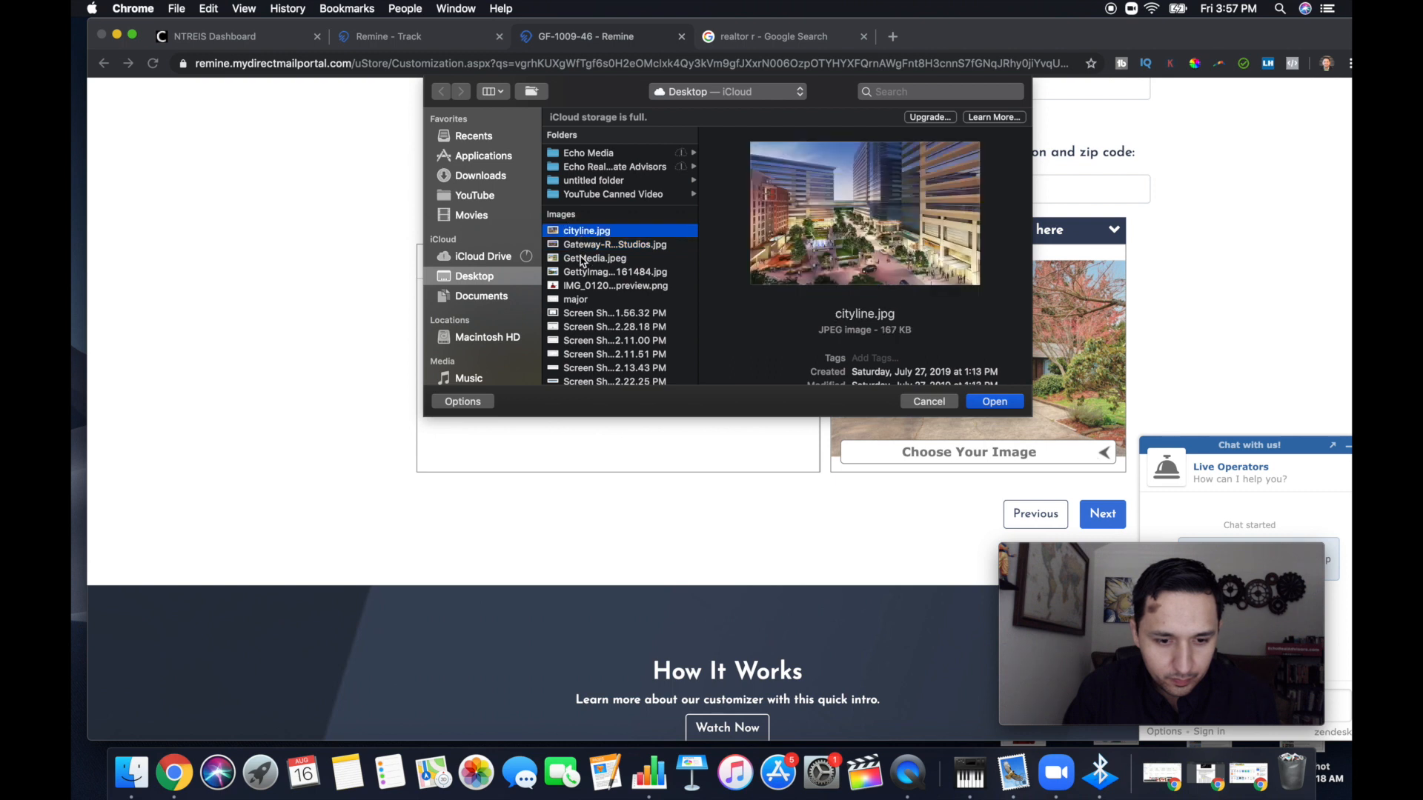
left_click(582, 260)
left_click(994, 402)
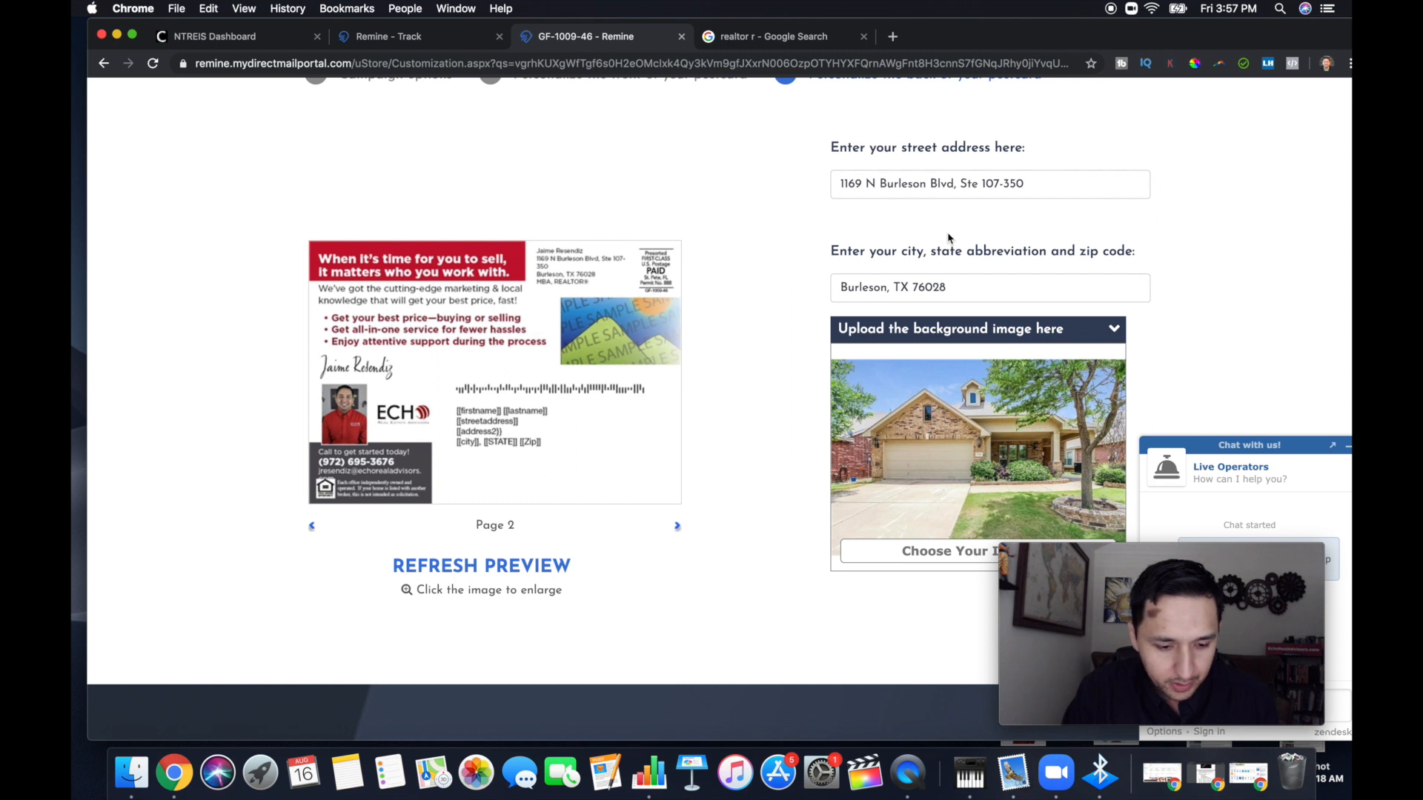
scroll(949, 238, "down", 2)
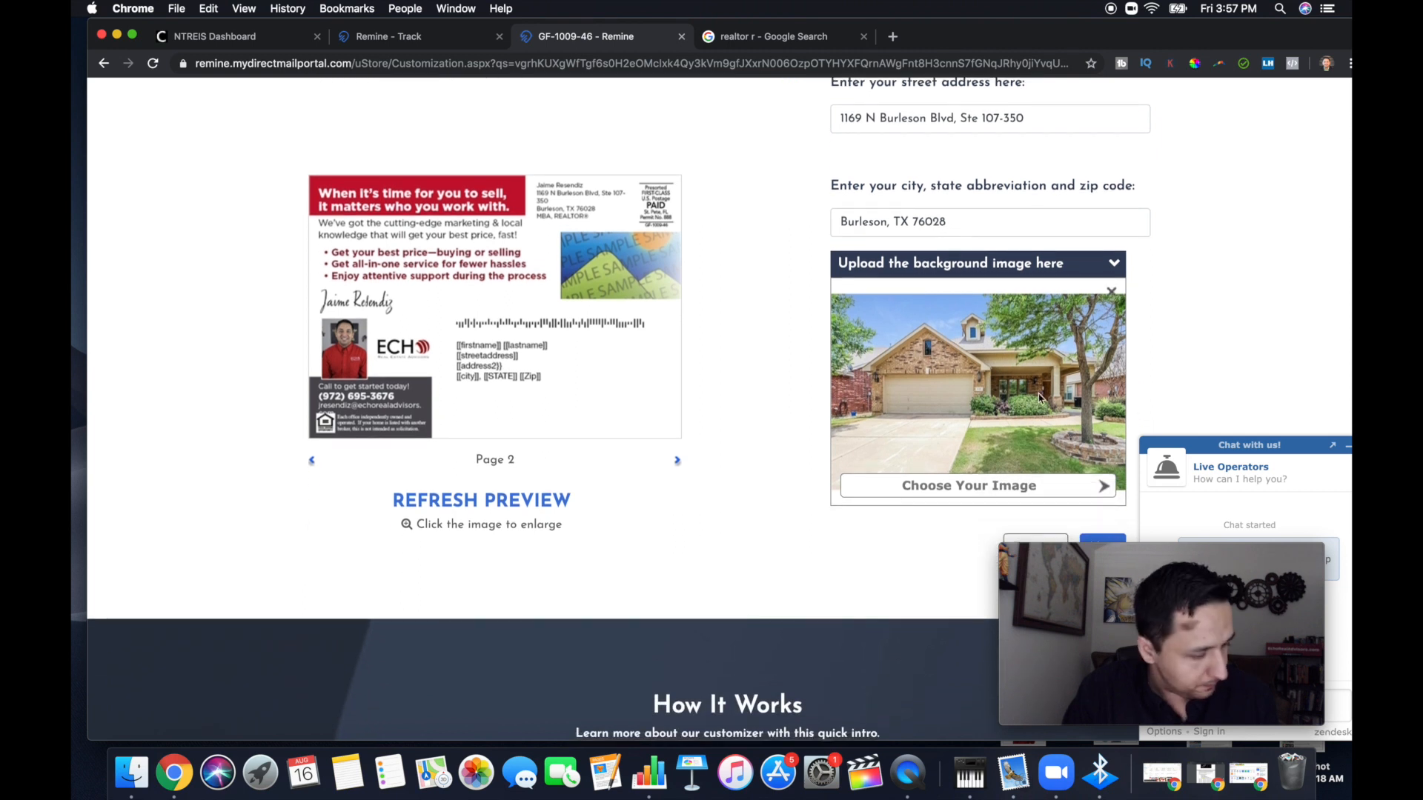
scroll(1039, 398, "down", 4)
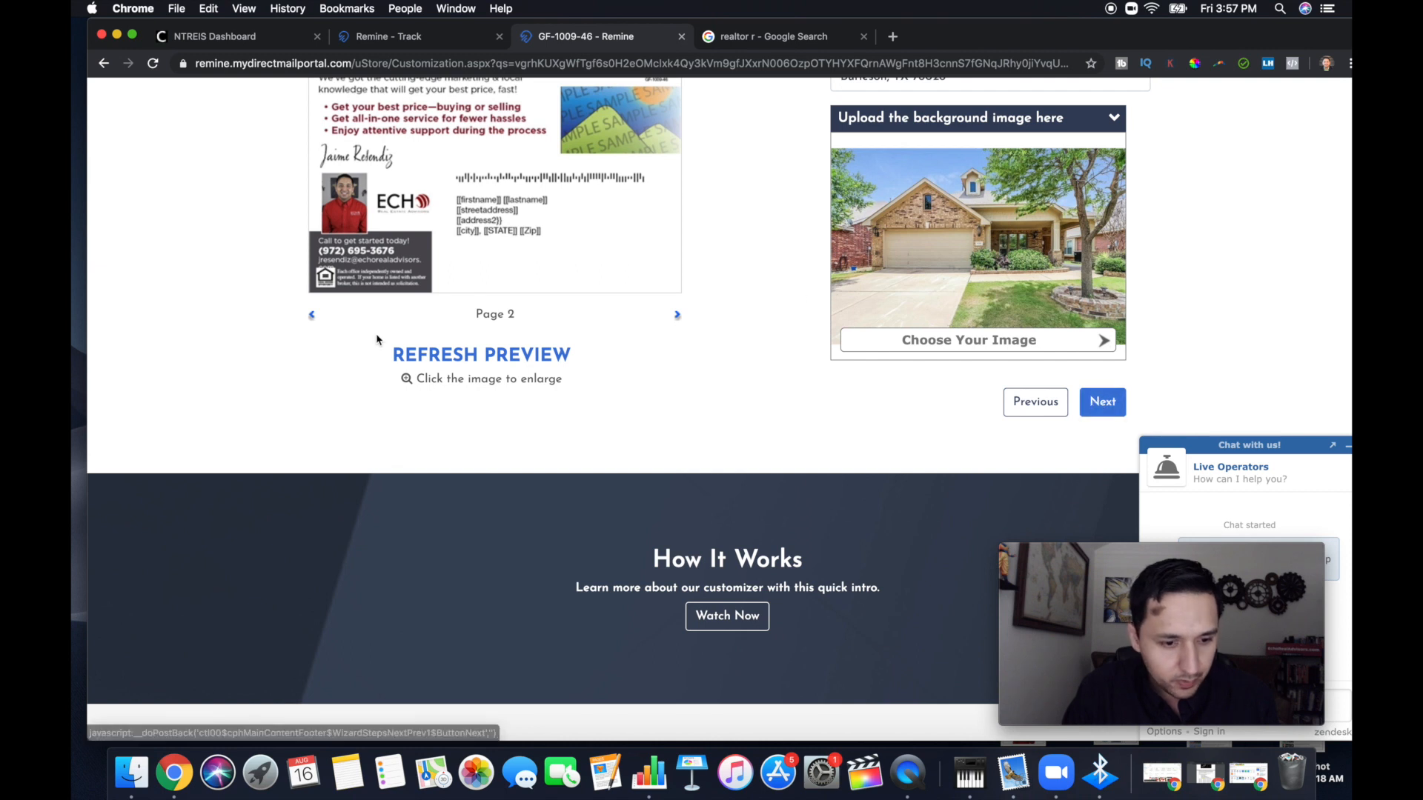
left_click(452, 359)
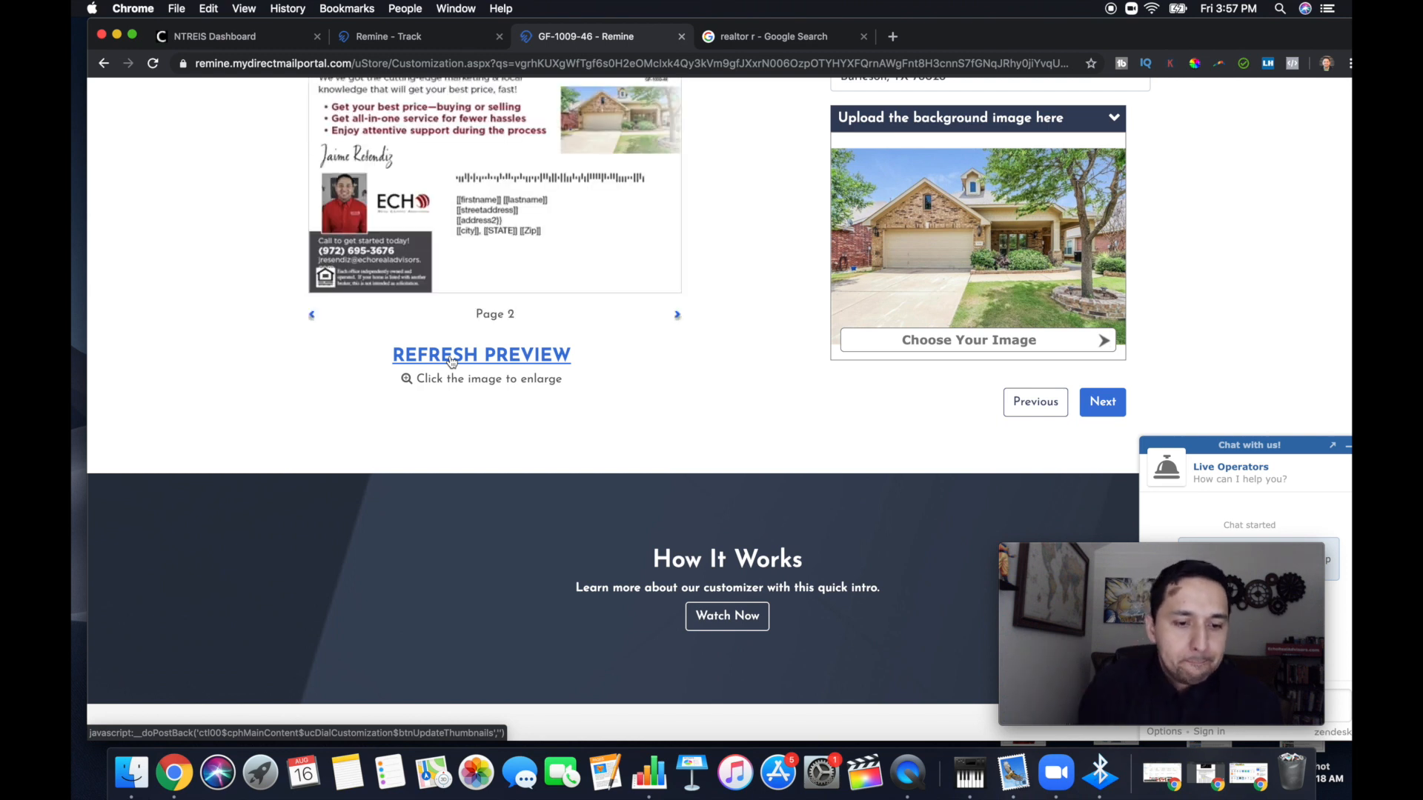
Check the enlarged proof of the postcard's back, close it and proceed to the recipients
scroll(452, 361, "up", 2)
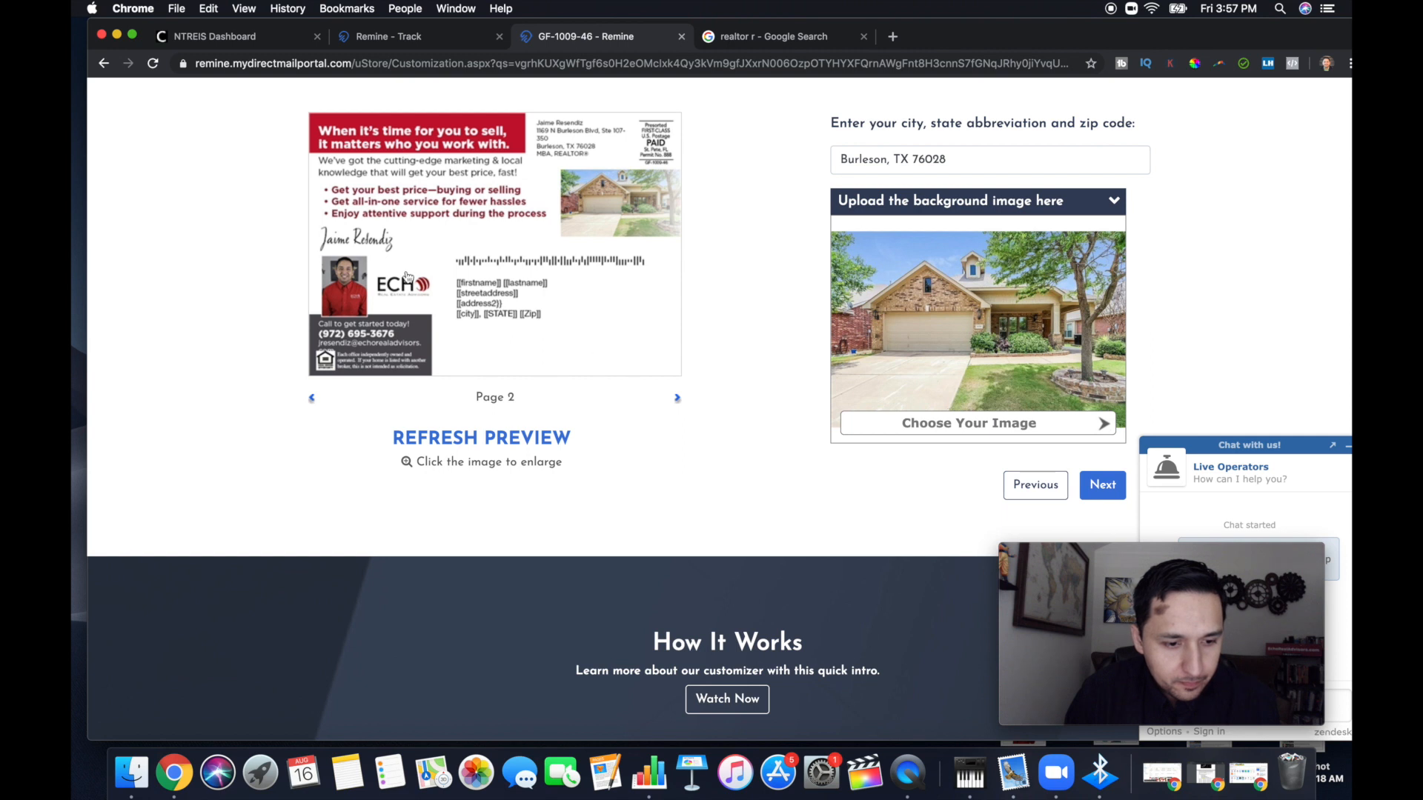
left_click(362, 247)
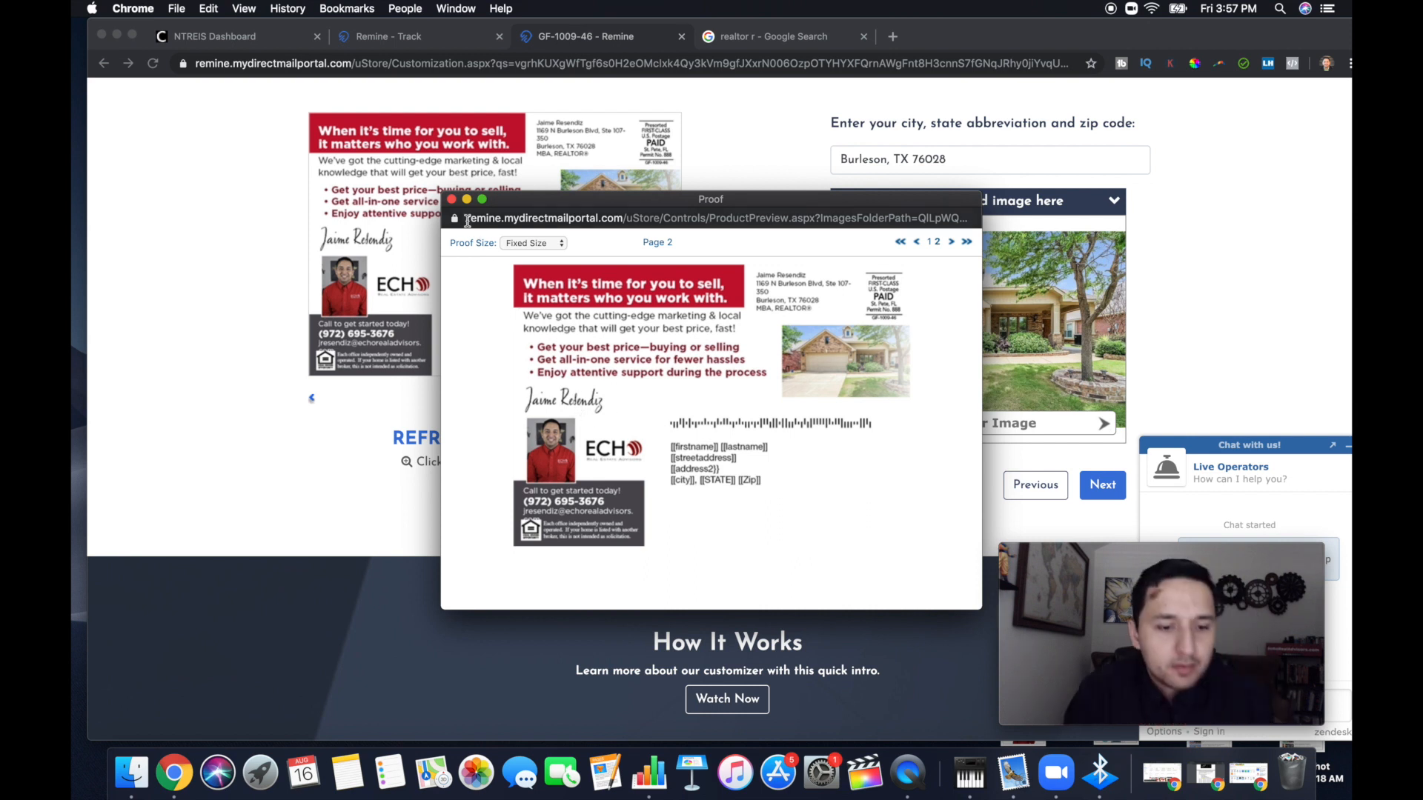
left_click(451, 198)
left_click(1108, 488)
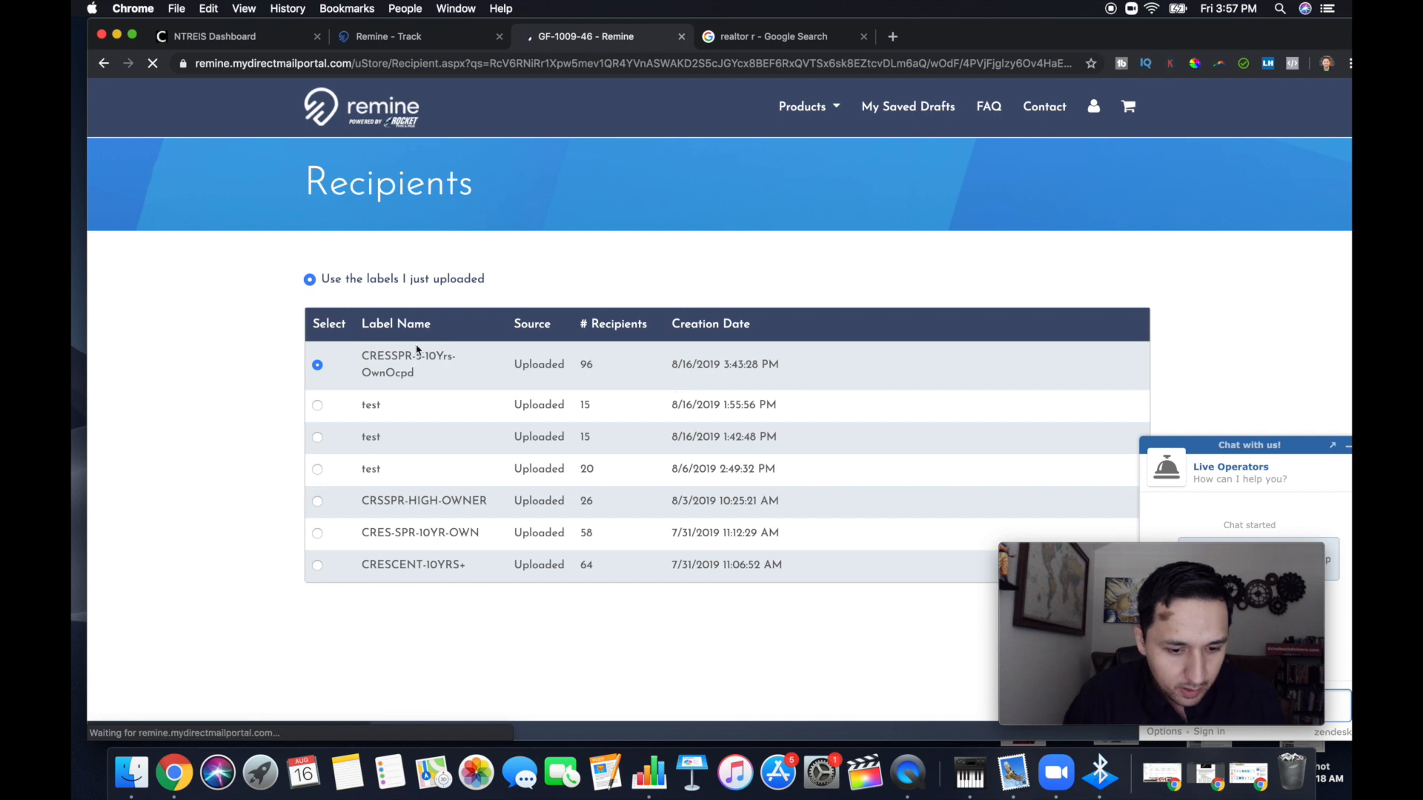
Review the uploaded label lists and continue with CRESSPR-5-10Yrs-OwnOcpd as the recipient list
scroll(867, 349, "down", 4)
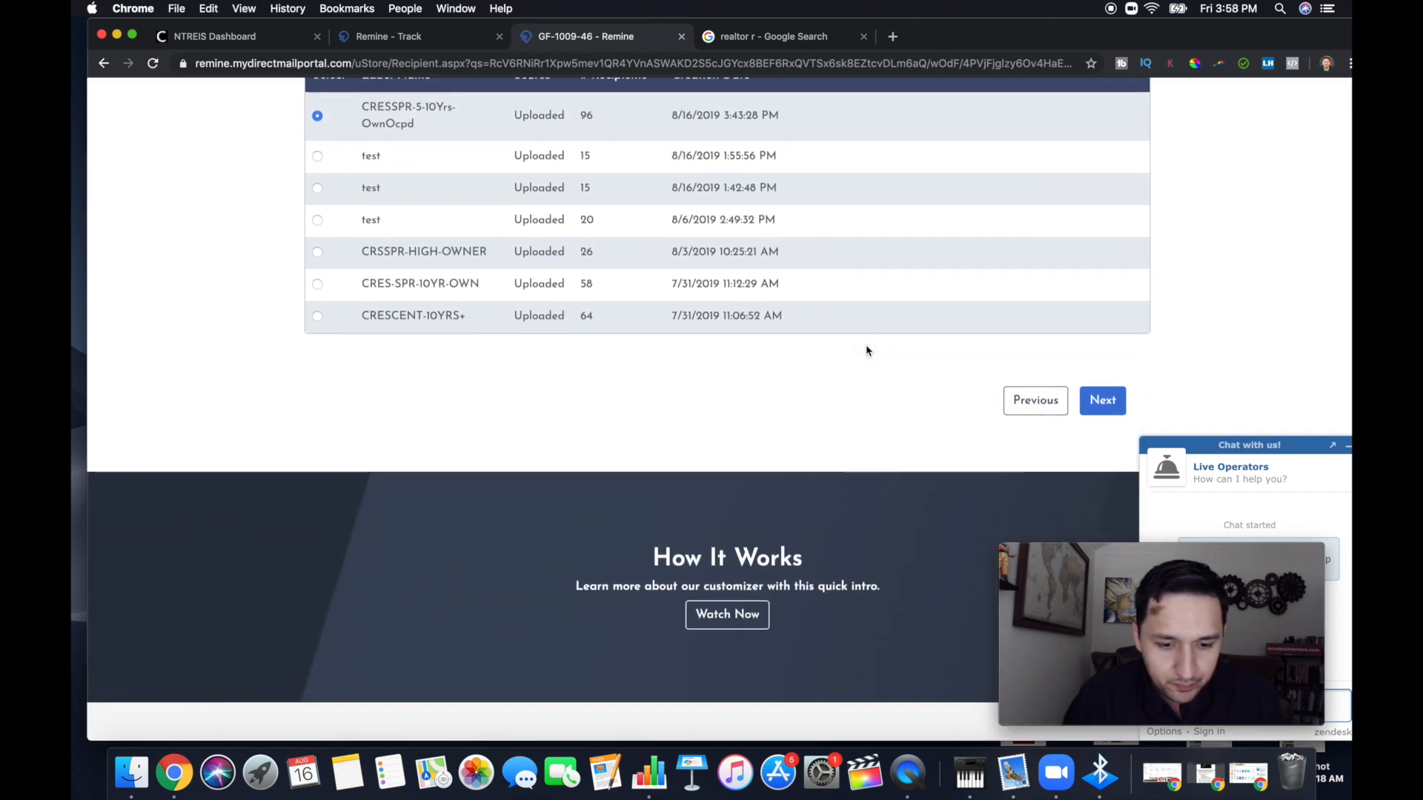
scroll(1153, 366, "down", 1)
scroll(1152, 363, "up", 3)
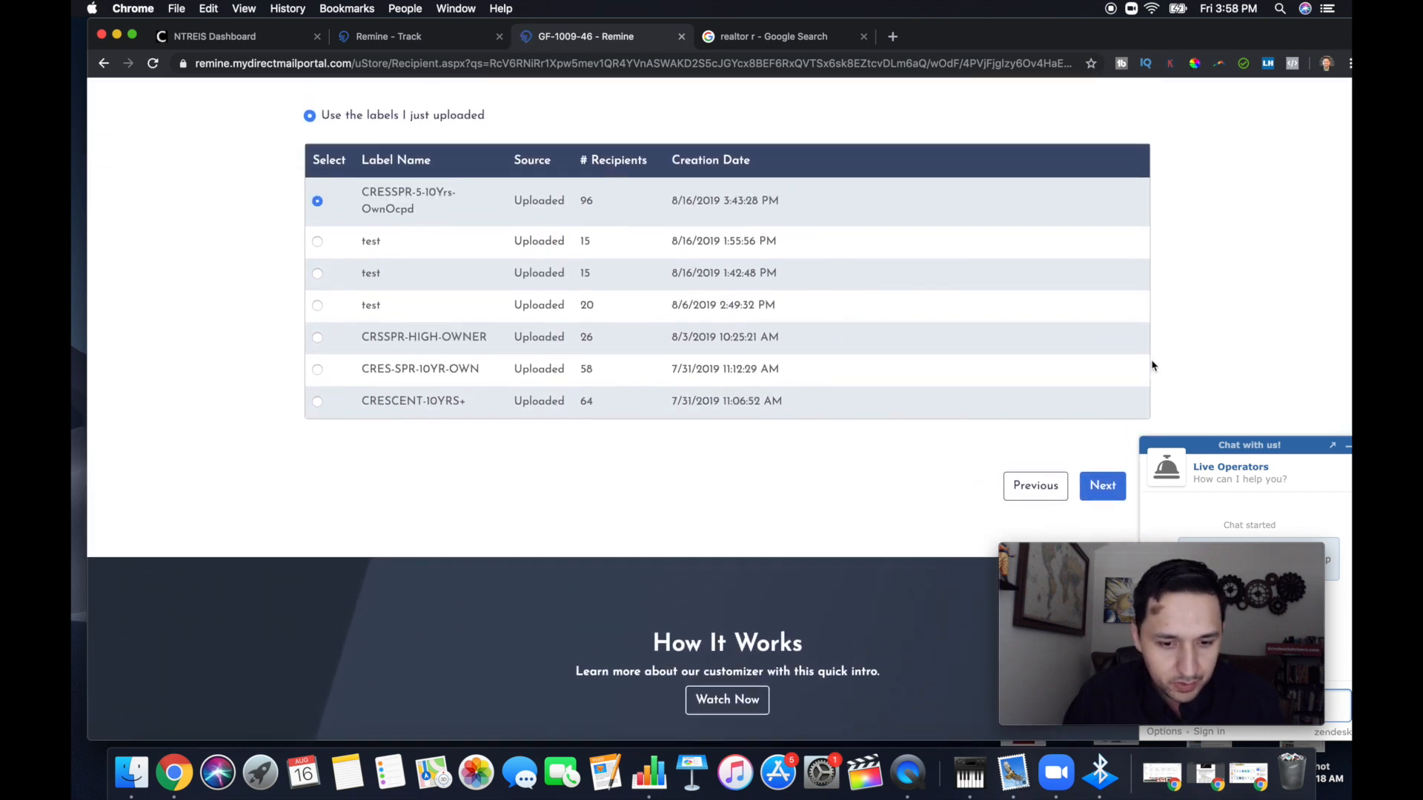
scroll(778, 456, "up", 2)
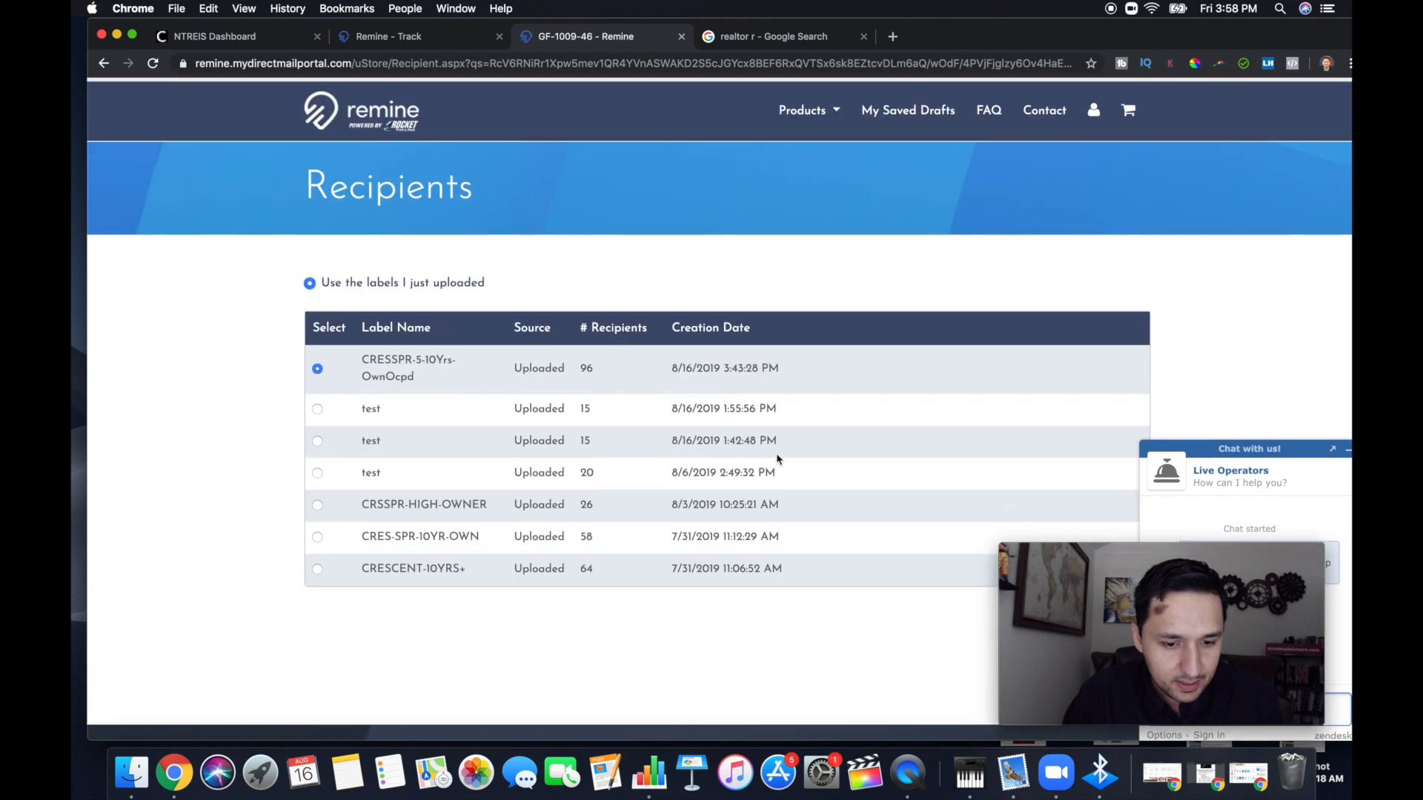
scroll(778, 459, "down", 4)
left_click(1109, 374)
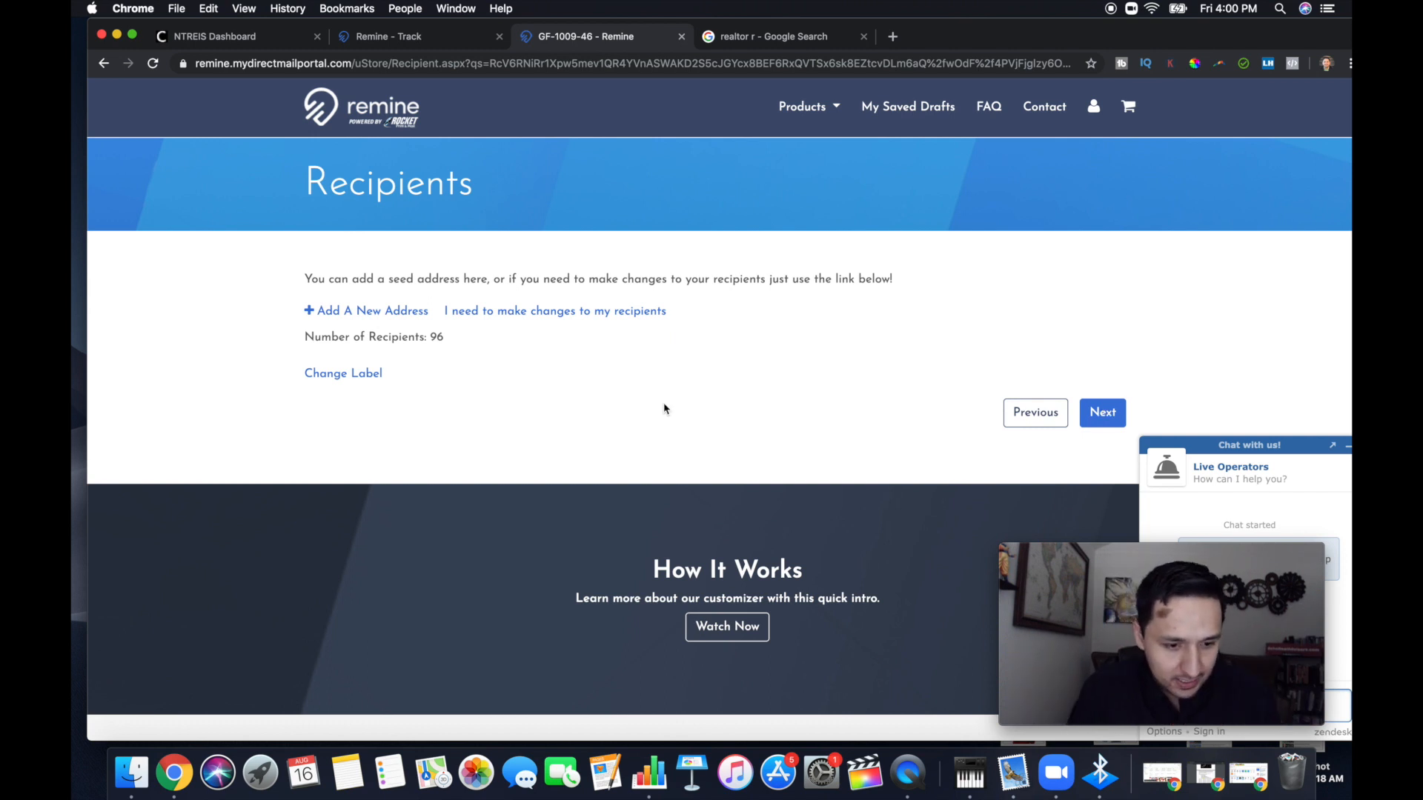
Open the form for adding a new seed address to the recipients and look through its fields
left_click(361, 316)
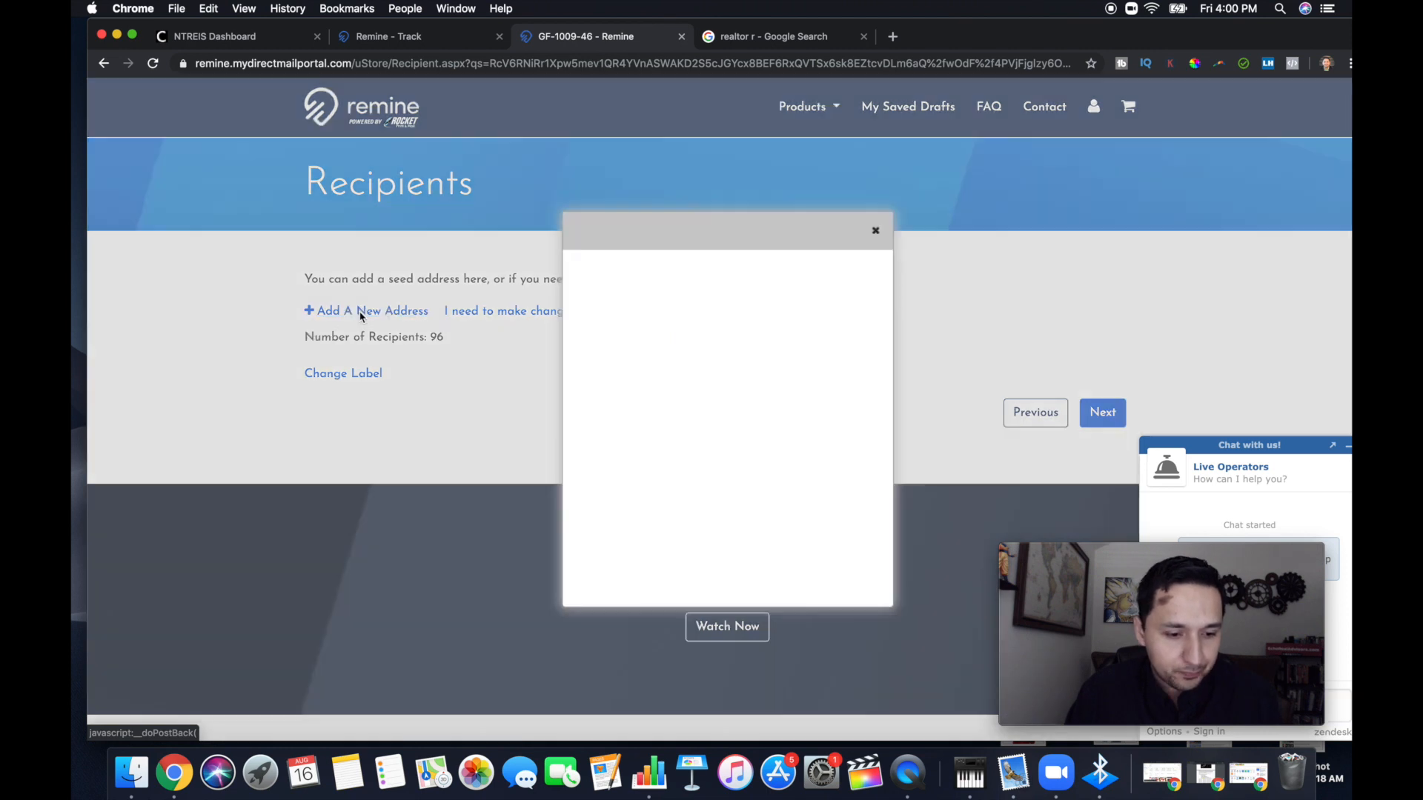
scroll(655, 399, "down", 5)
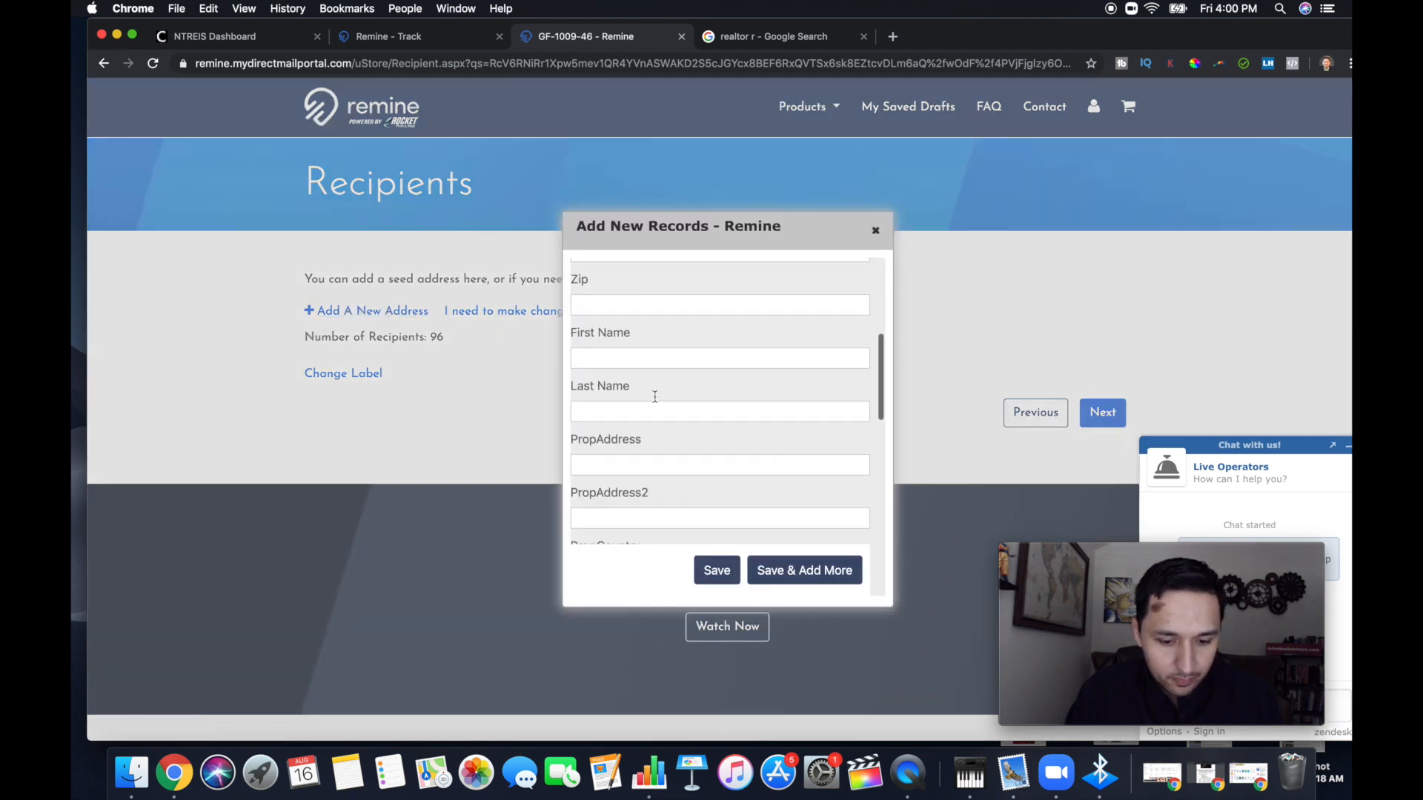
scroll(654, 401, "down", 2)
scroll(655, 399, "up", 10)
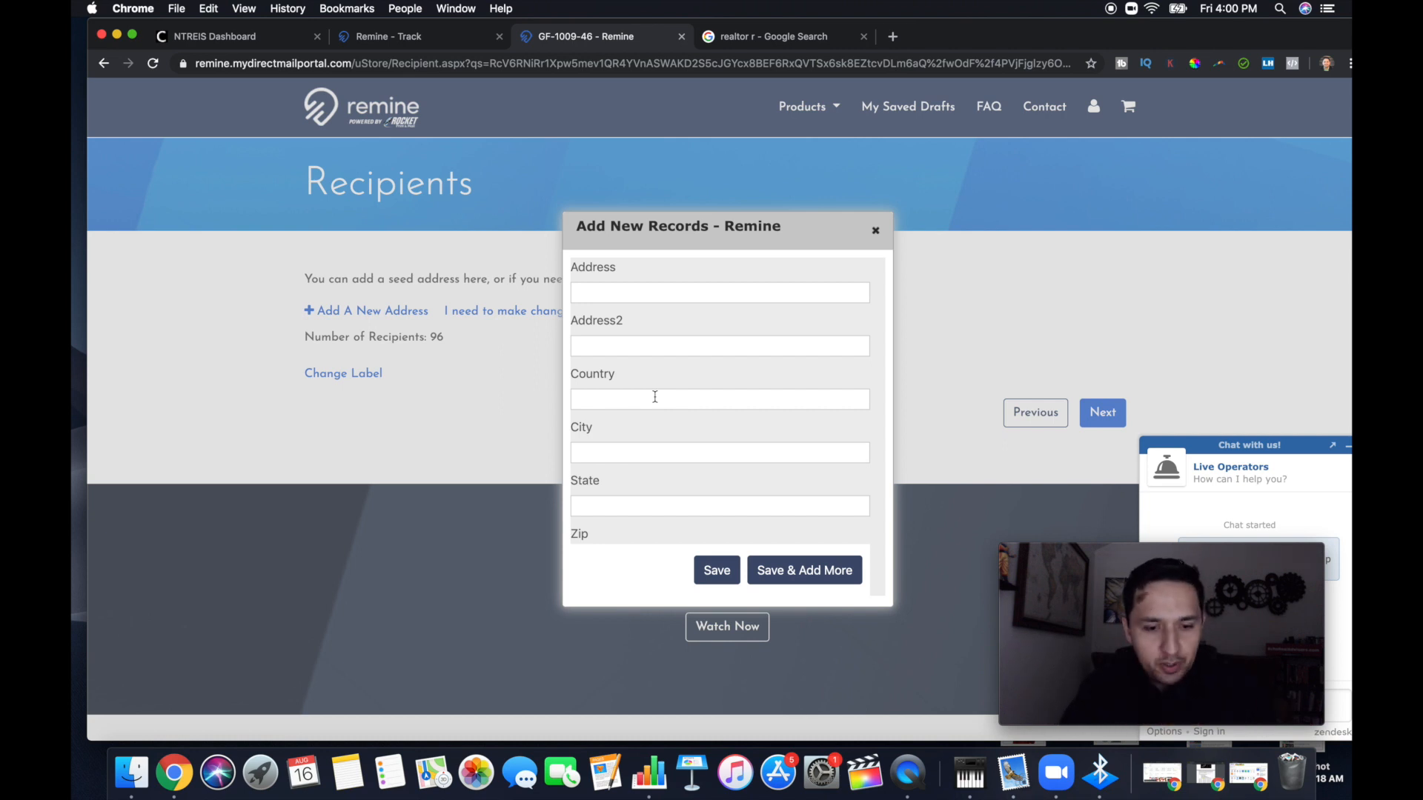
left_click(609, 292)
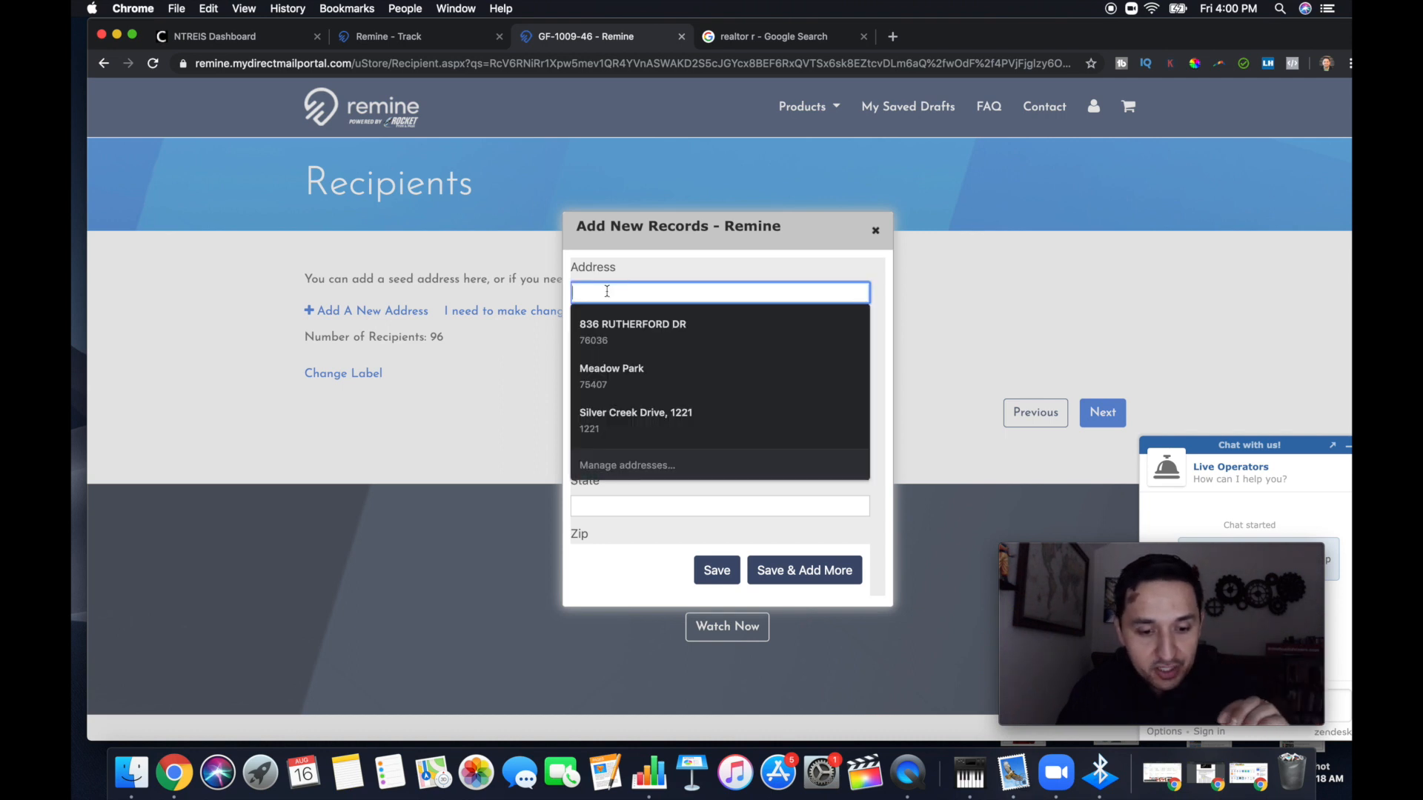
left_click(643, 252)
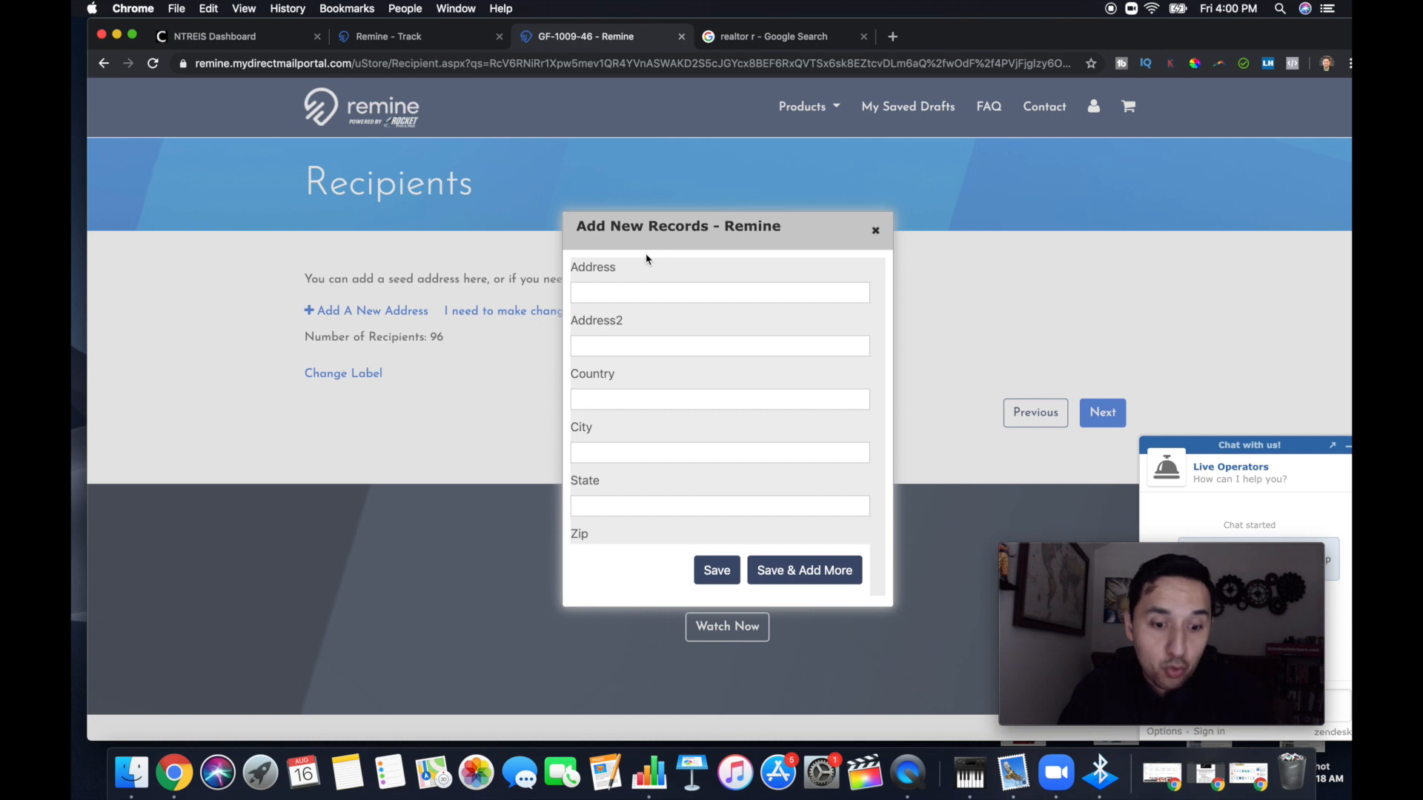
Examine the mailing address, name and property address fields in the new seed address form
scroll(644, 349, "down", 5)
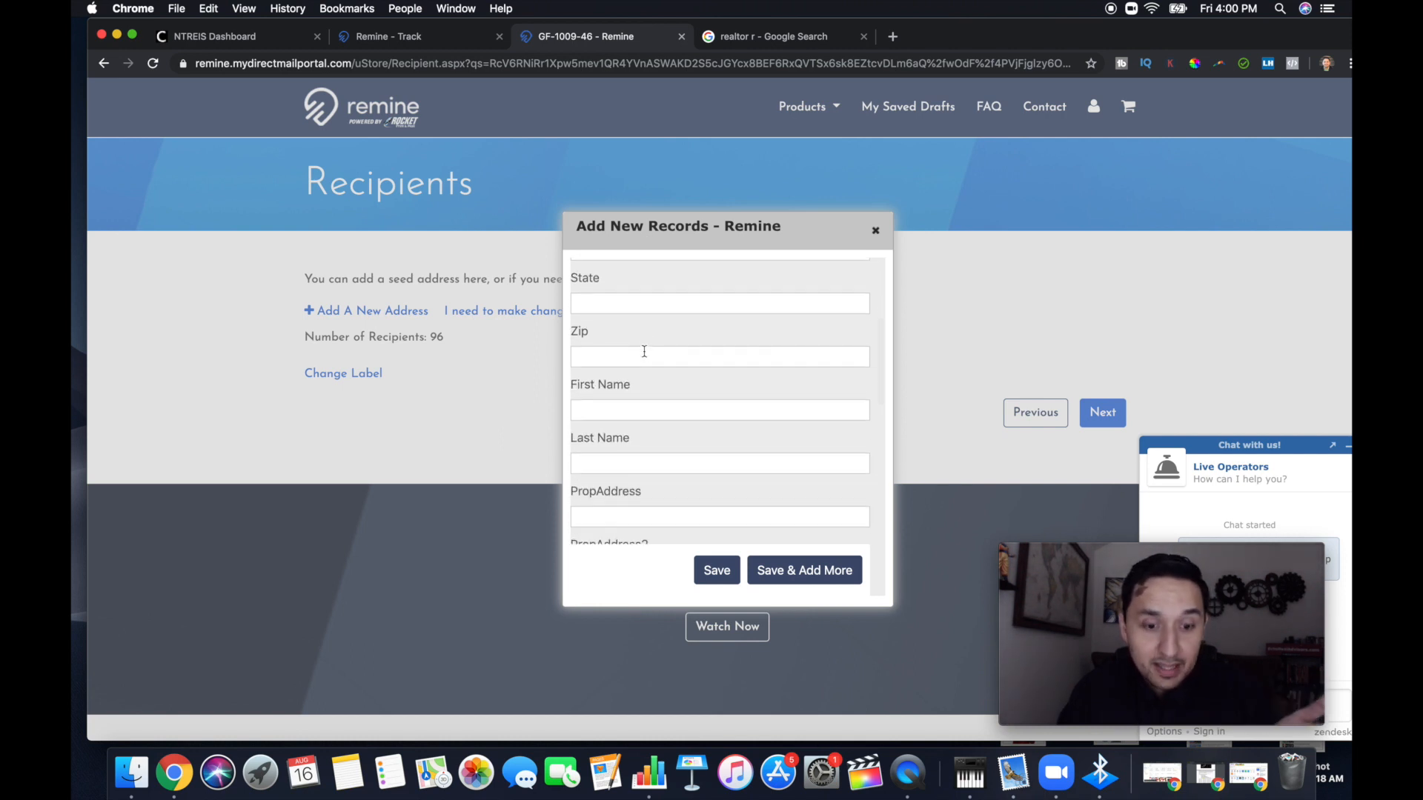
scroll(644, 352, "down", 1)
scroll(645, 356, "down", 1)
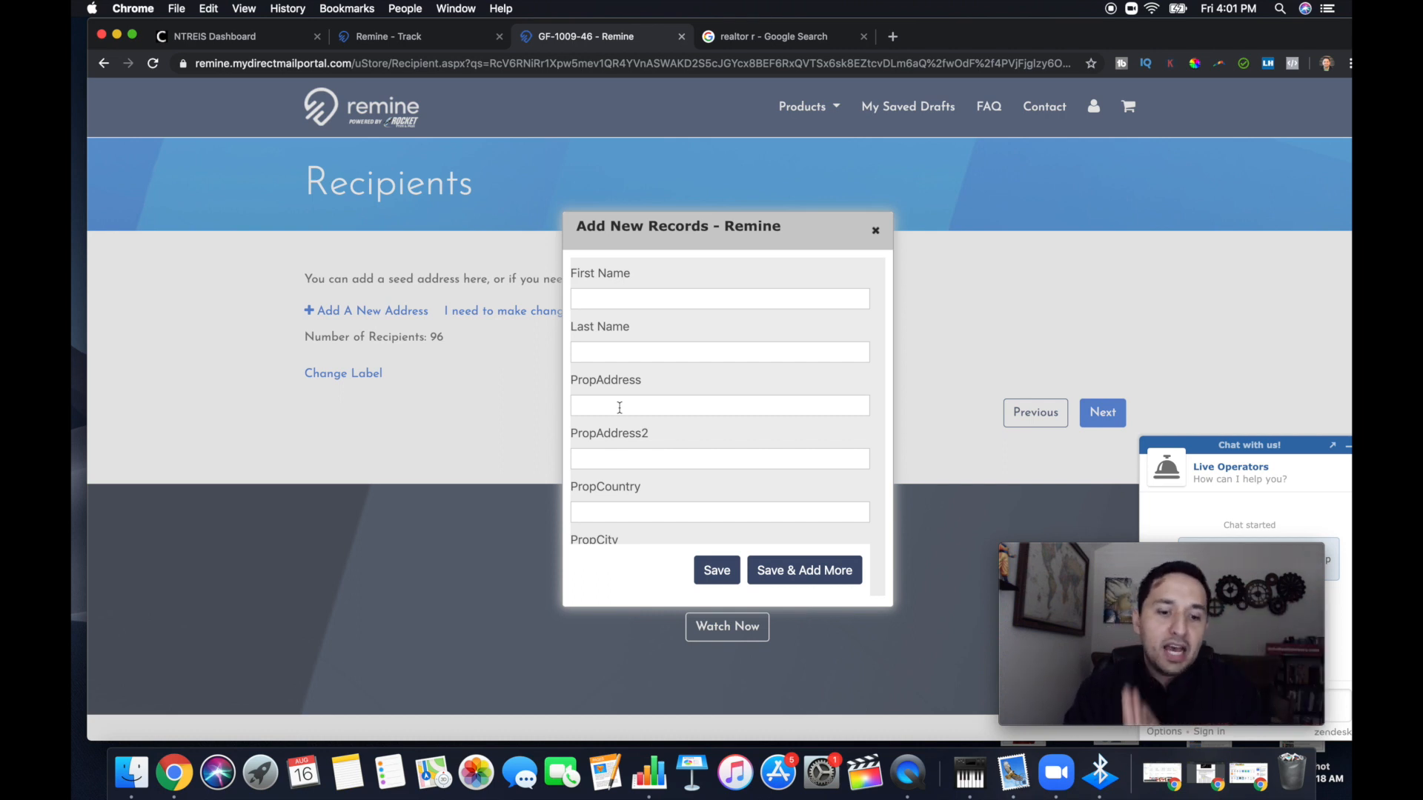
scroll(619, 408, "down", 5)
left_click(587, 289)
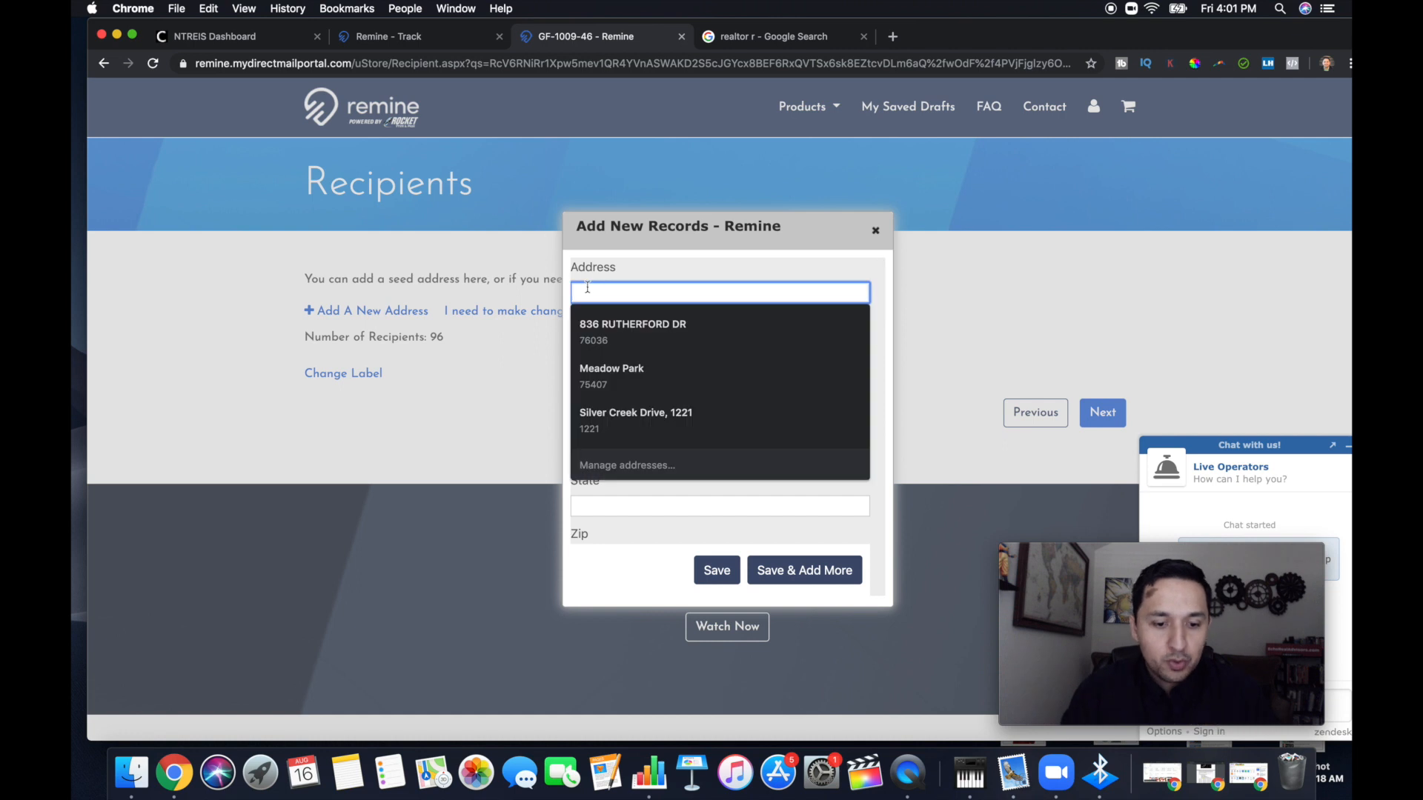
left_click(654, 263)
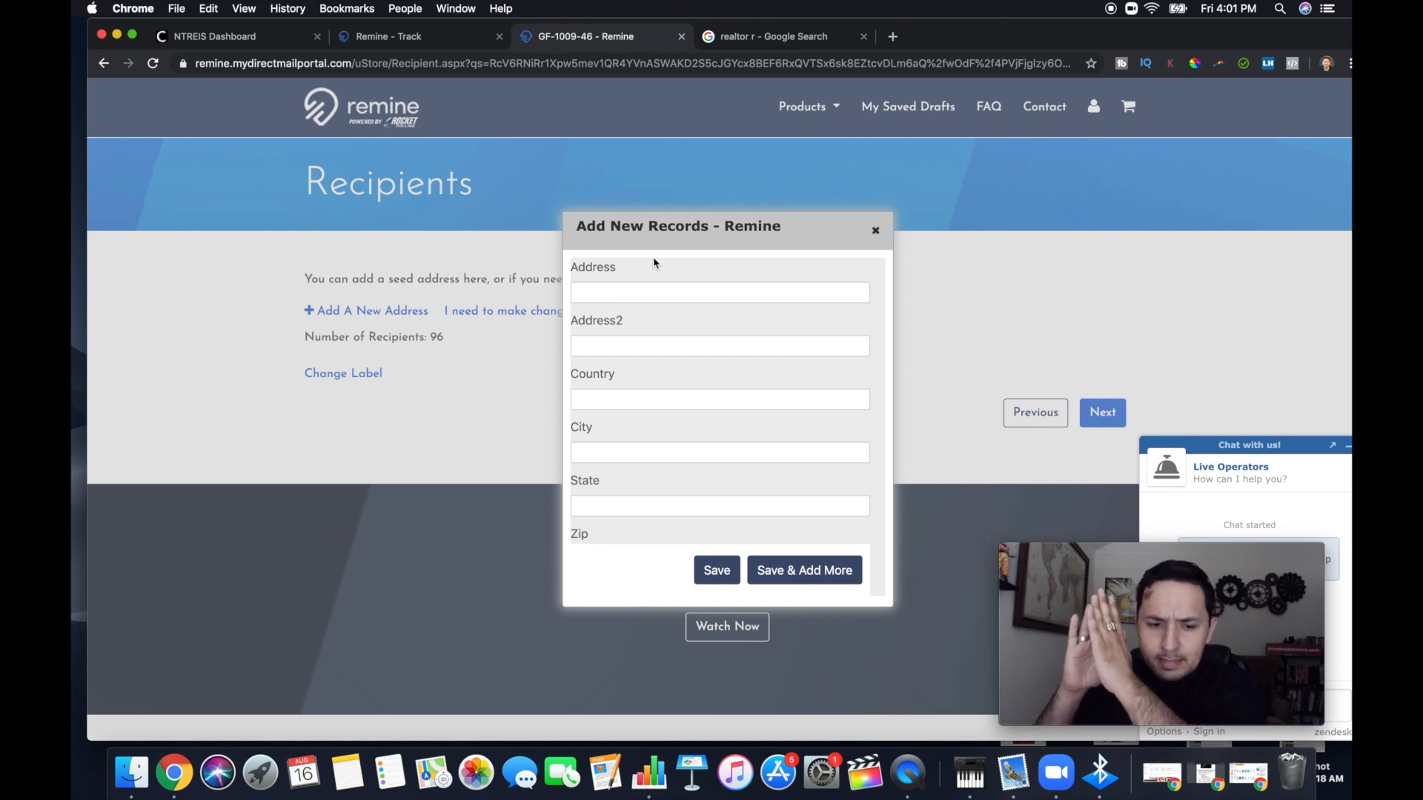
Enter the seed recipient's first and last name in the new record
scroll(654, 263, "down", 5)
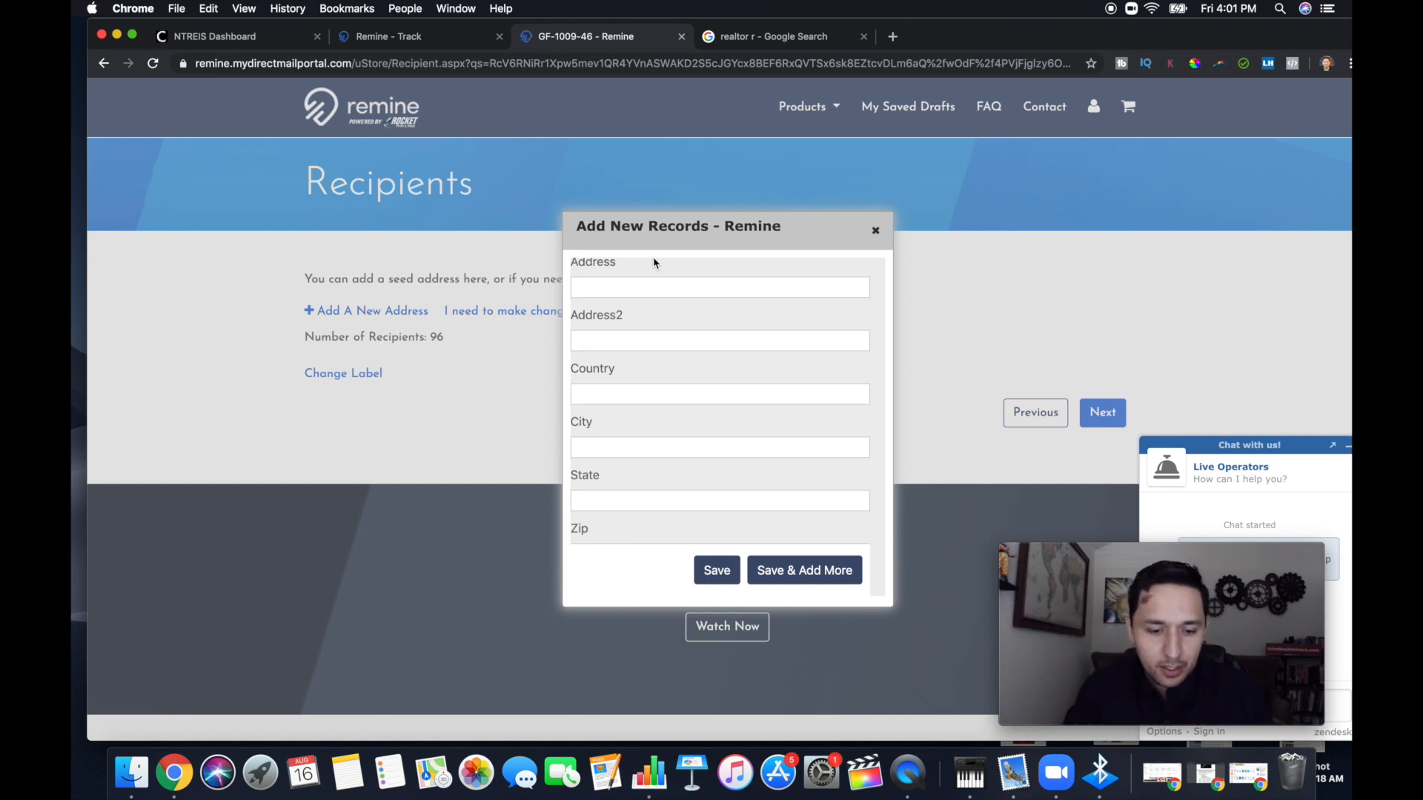
scroll(655, 264, "down", 3)
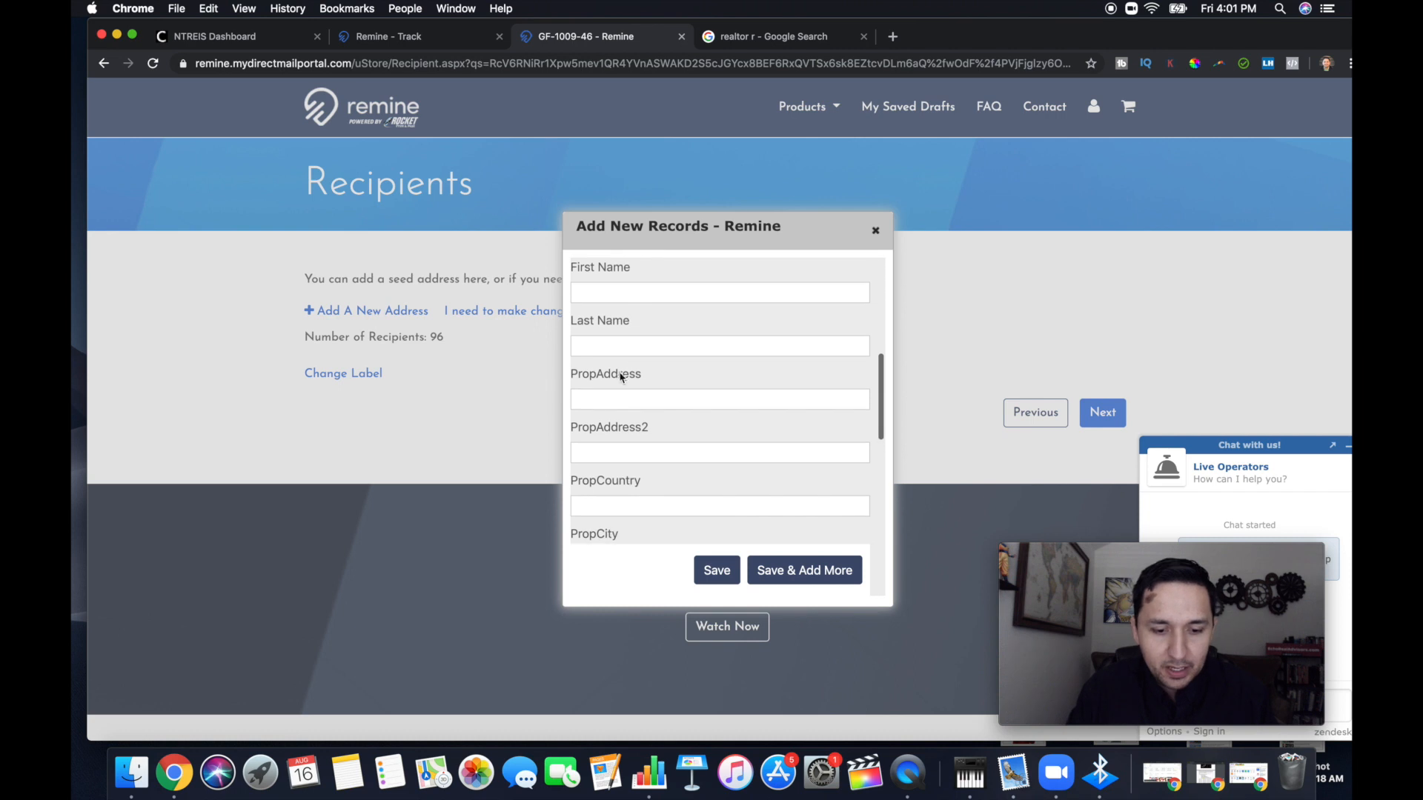
left_click(609, 291)
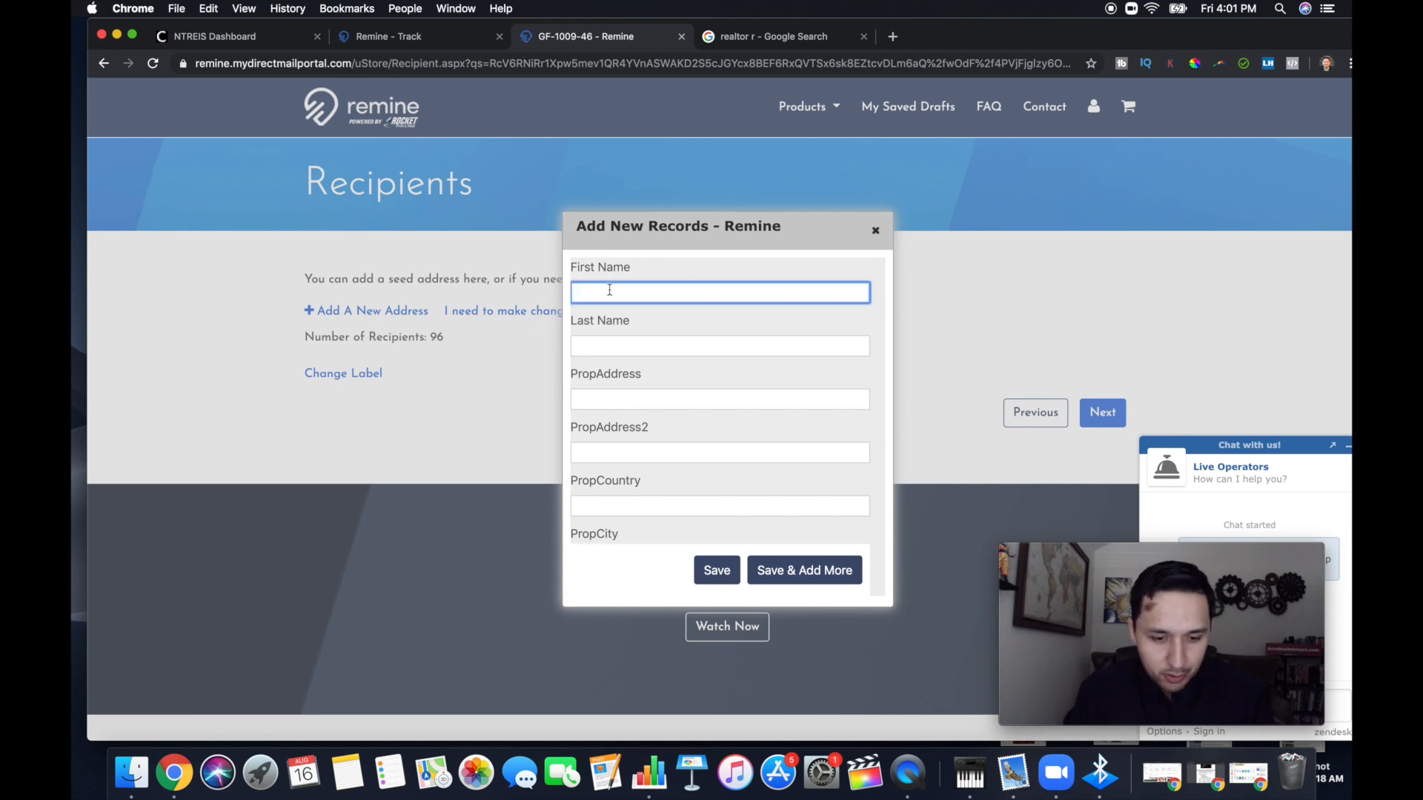
key("Tab")
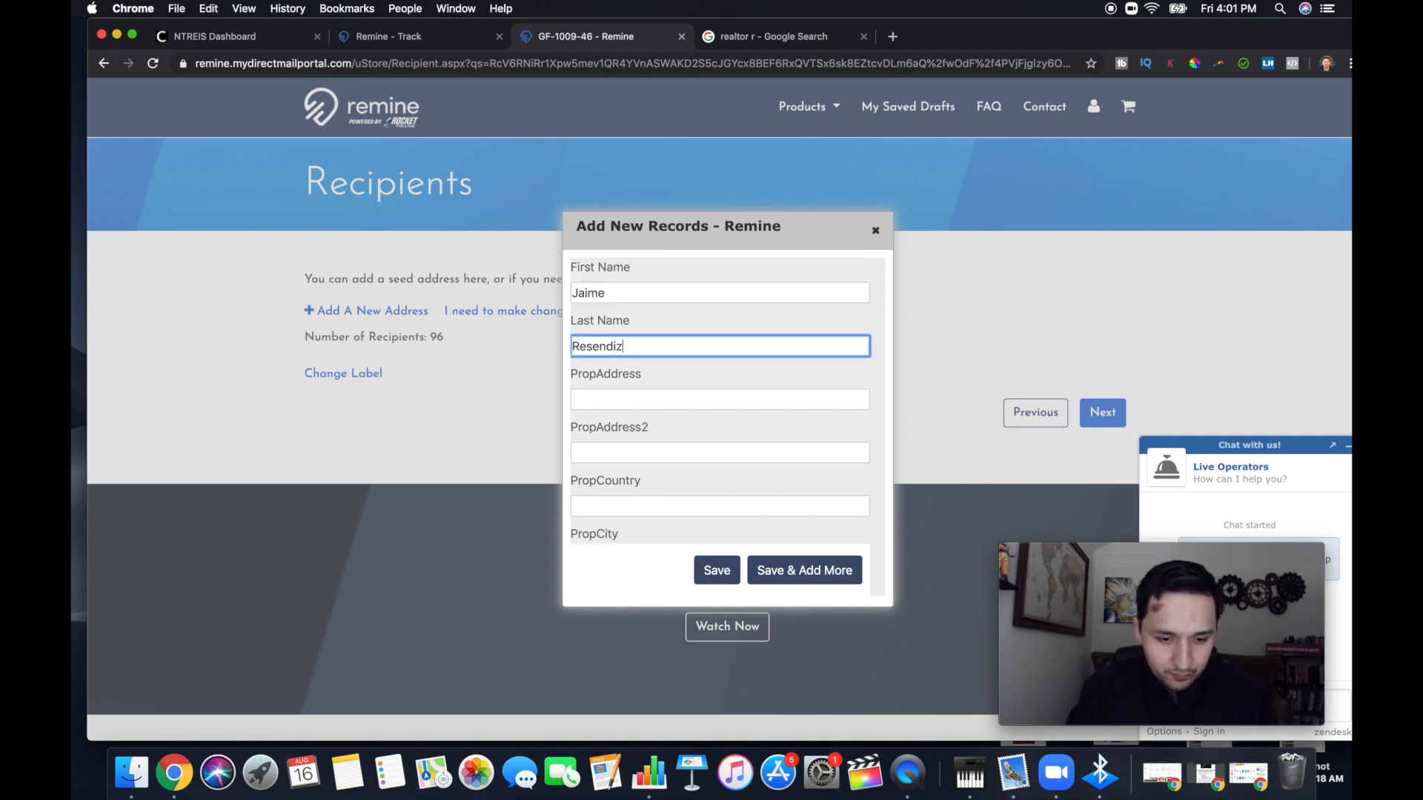
Fill in the seed recipient's property street address and put the suite number in the second address line
key("Tab")
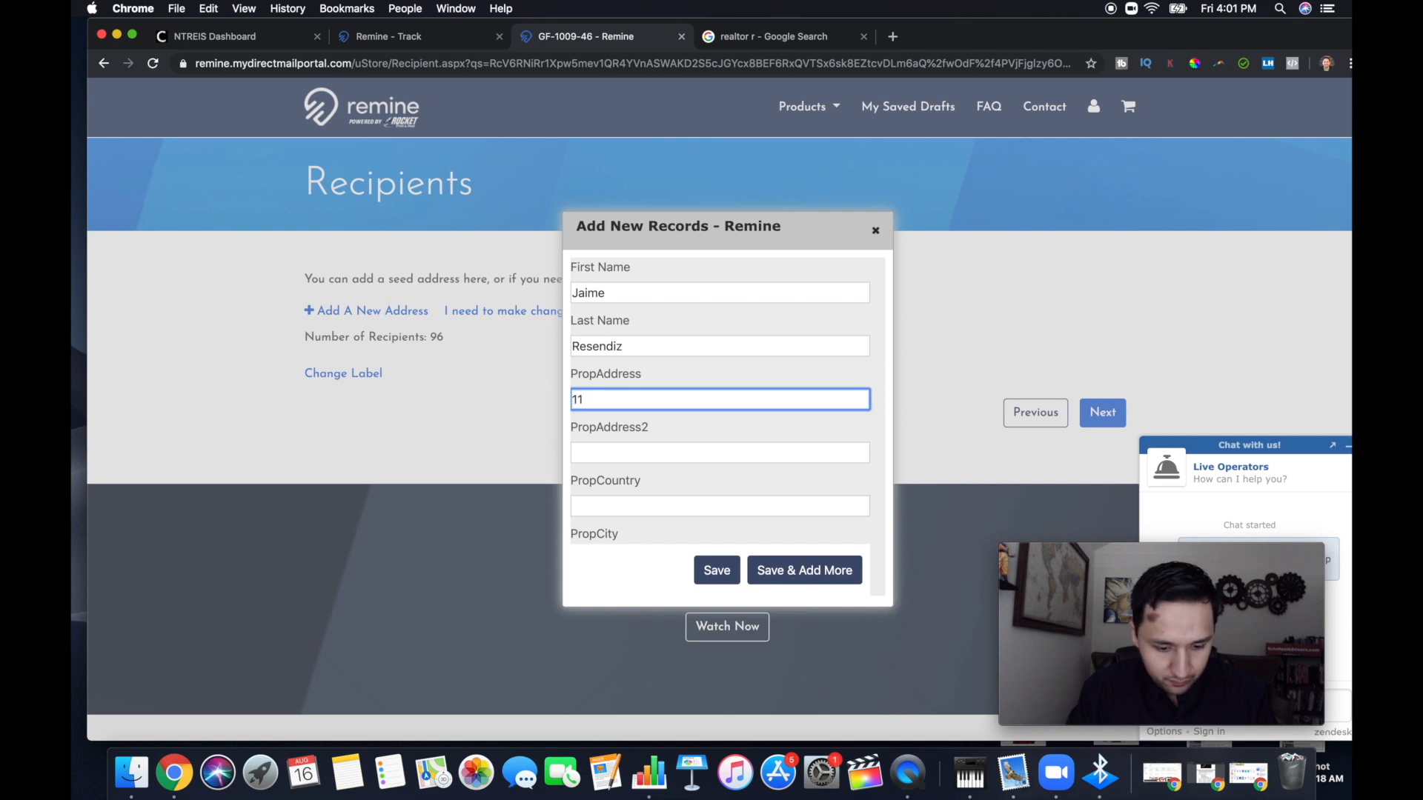
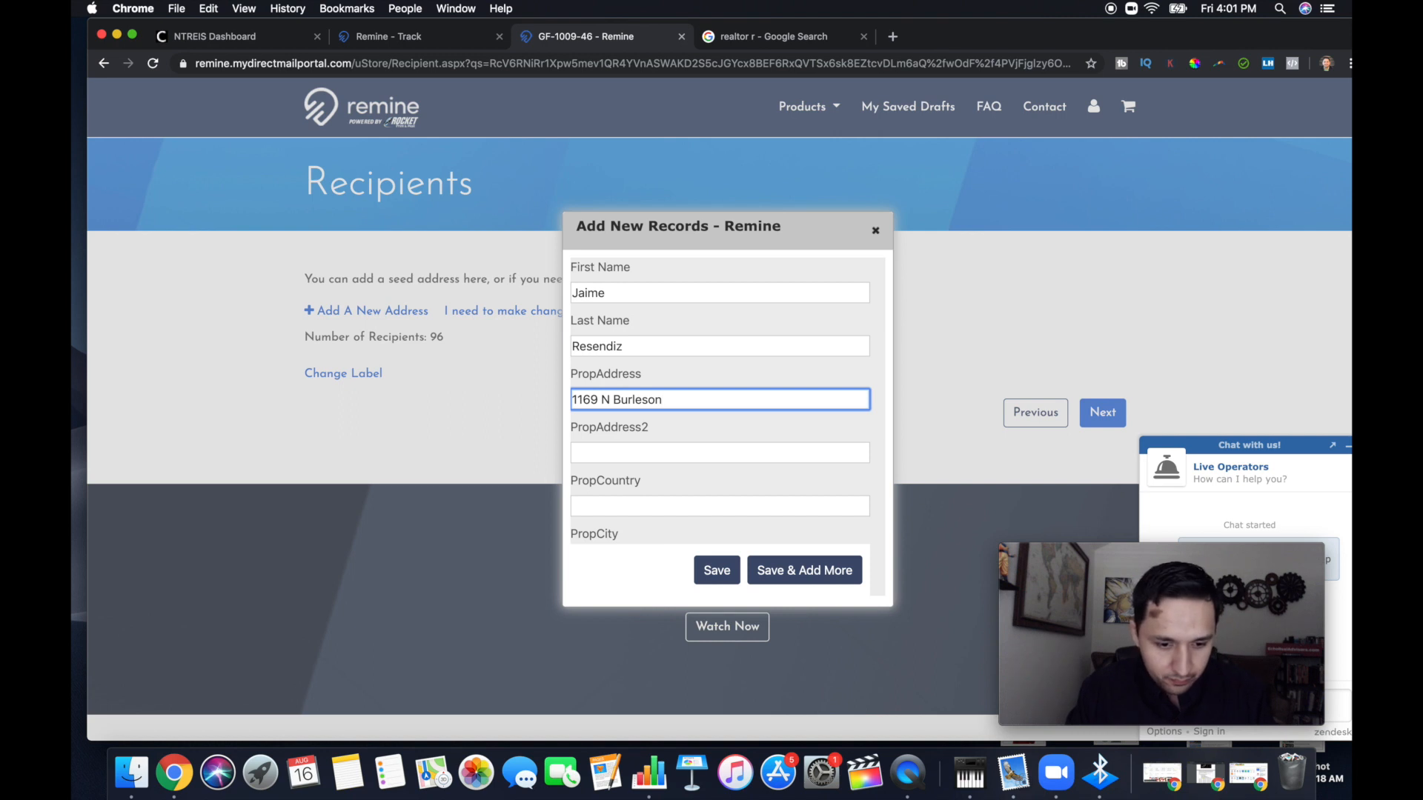
left_click(603, 455)
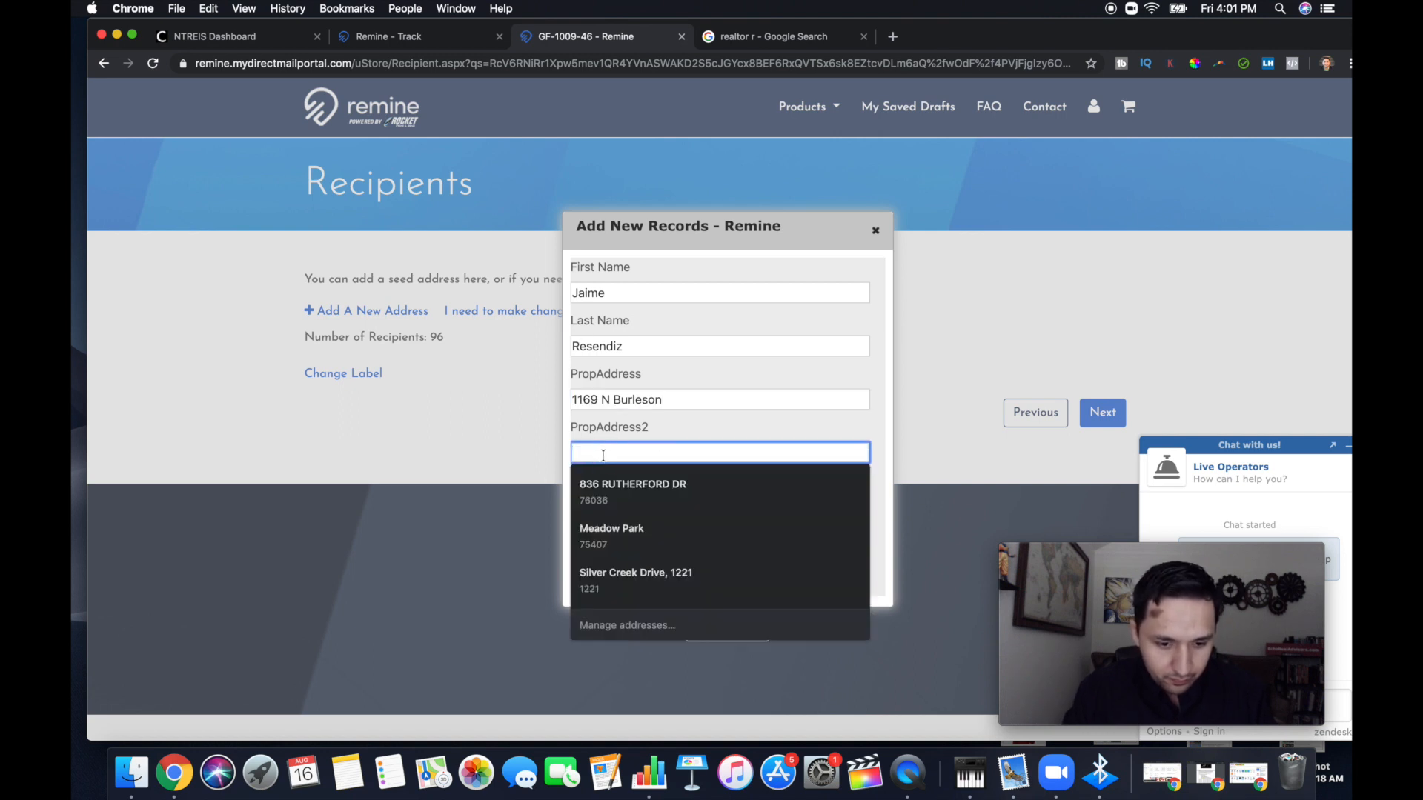
left_click(694, 400)
type("Blv")
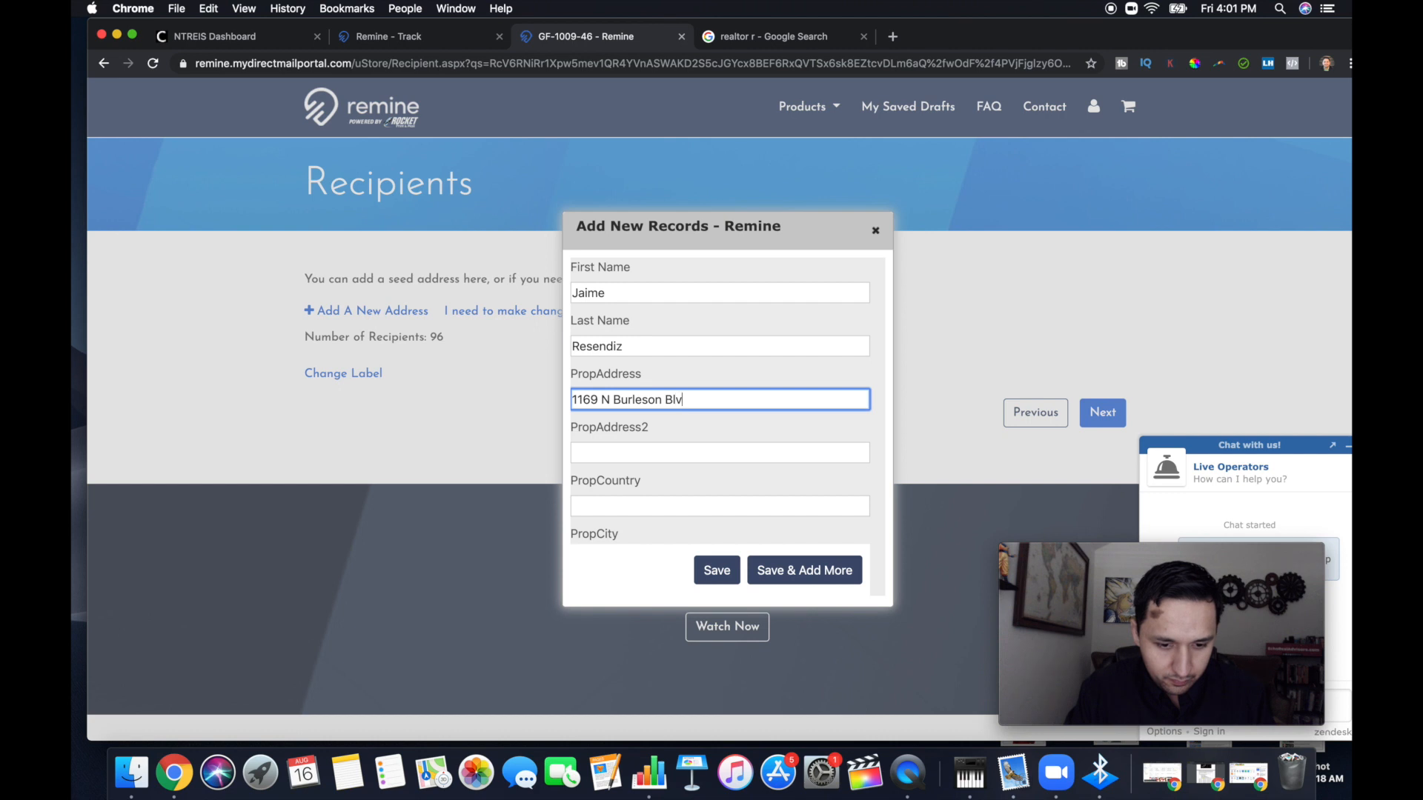
type("d")
key("Tab")
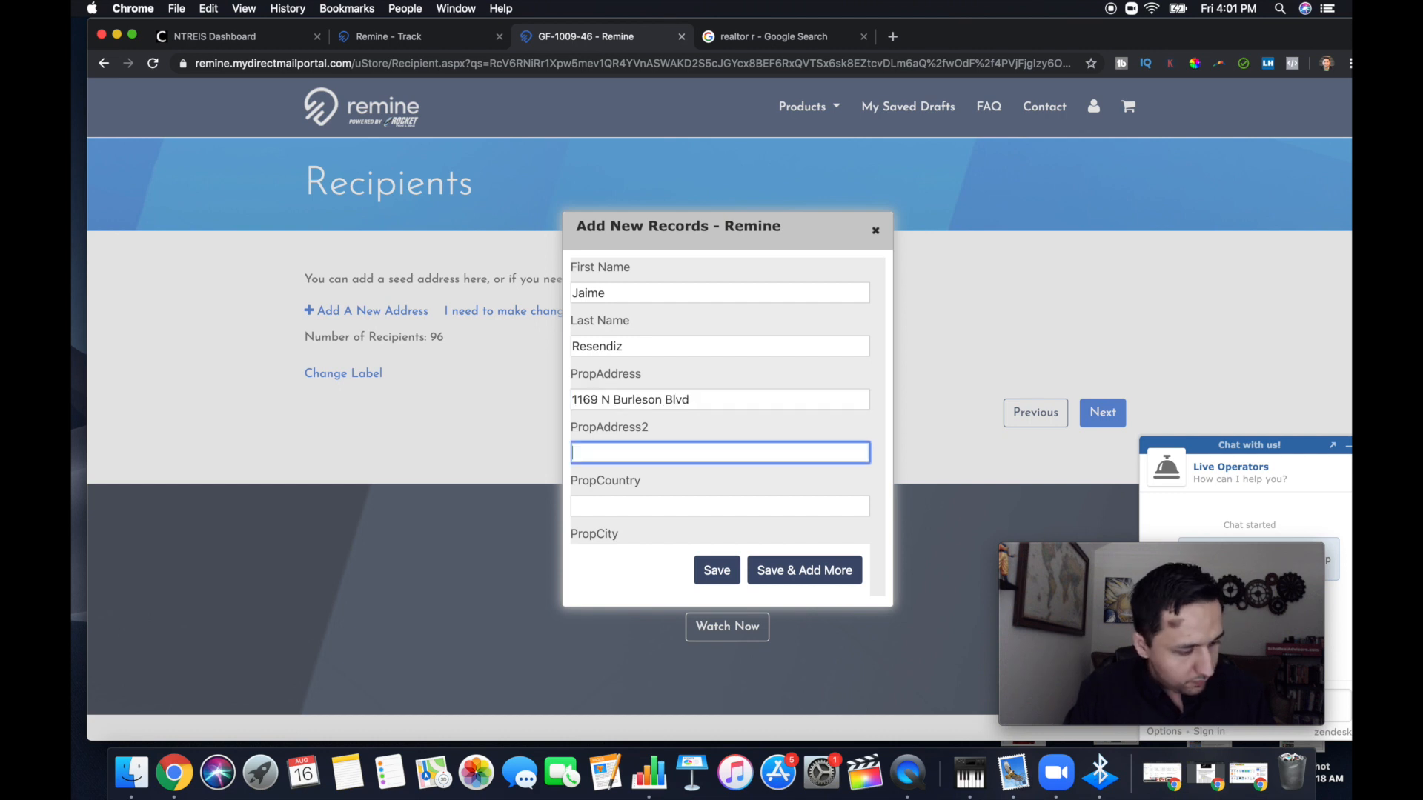
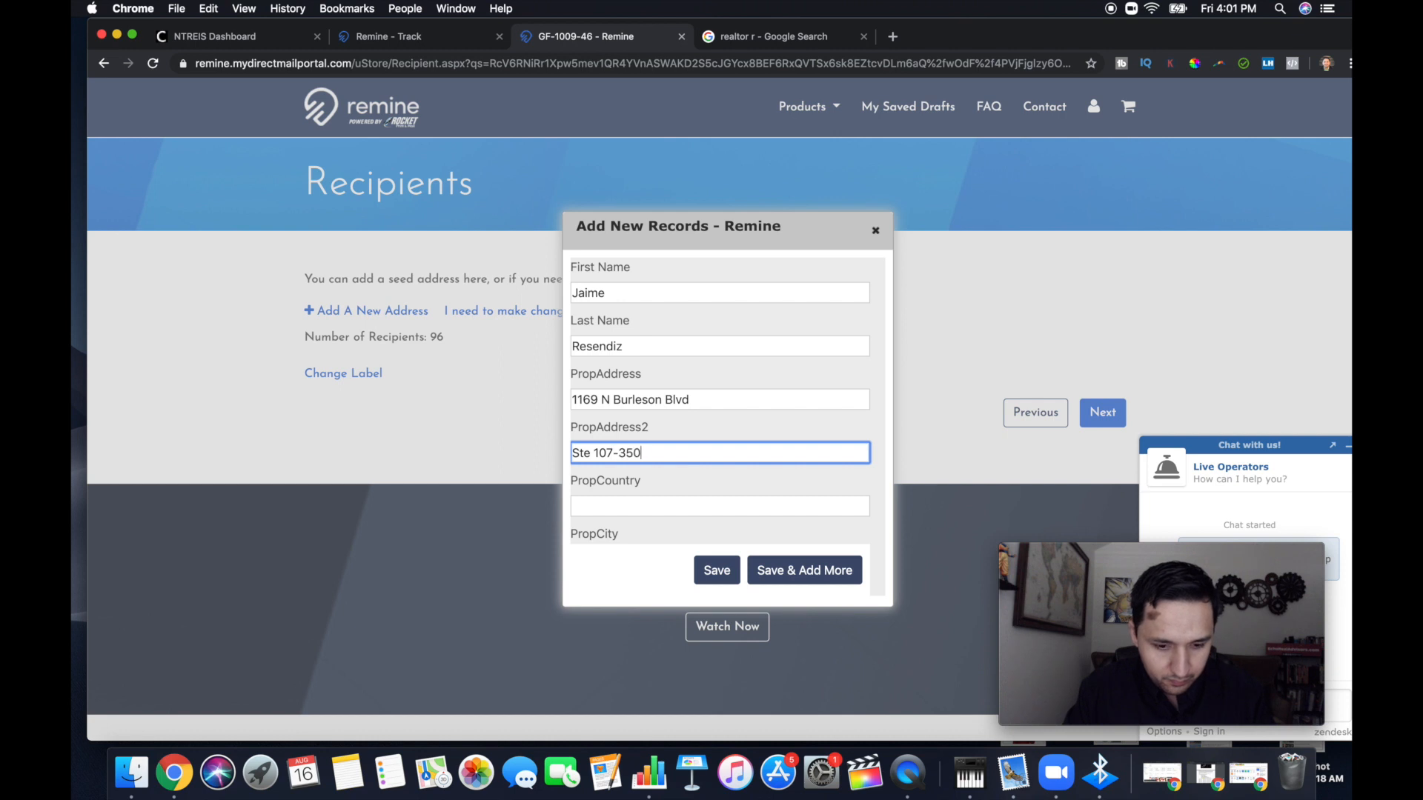
Enter the seed recipient's property city and set the property country to United States
key("Tab")
type("Br")
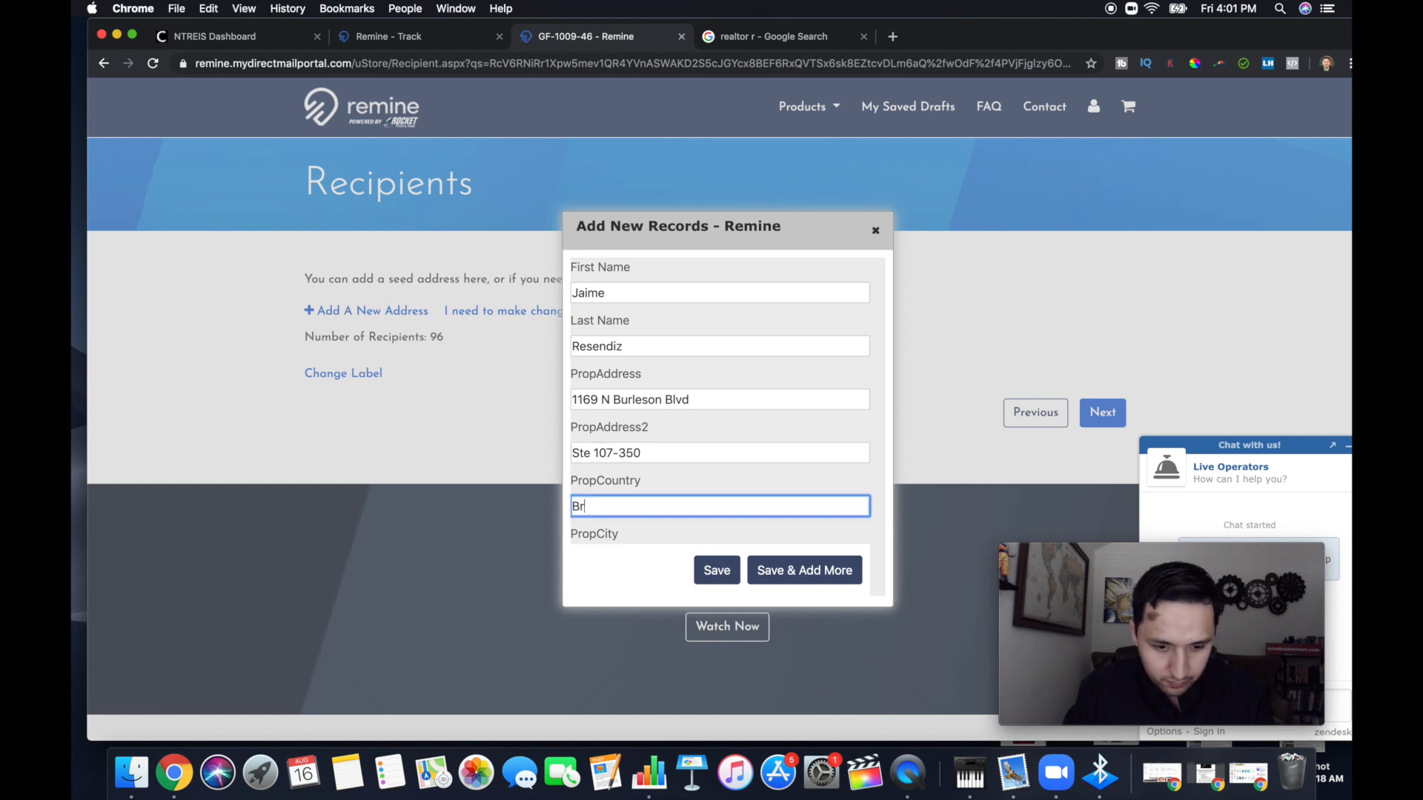
key("BackSpace")
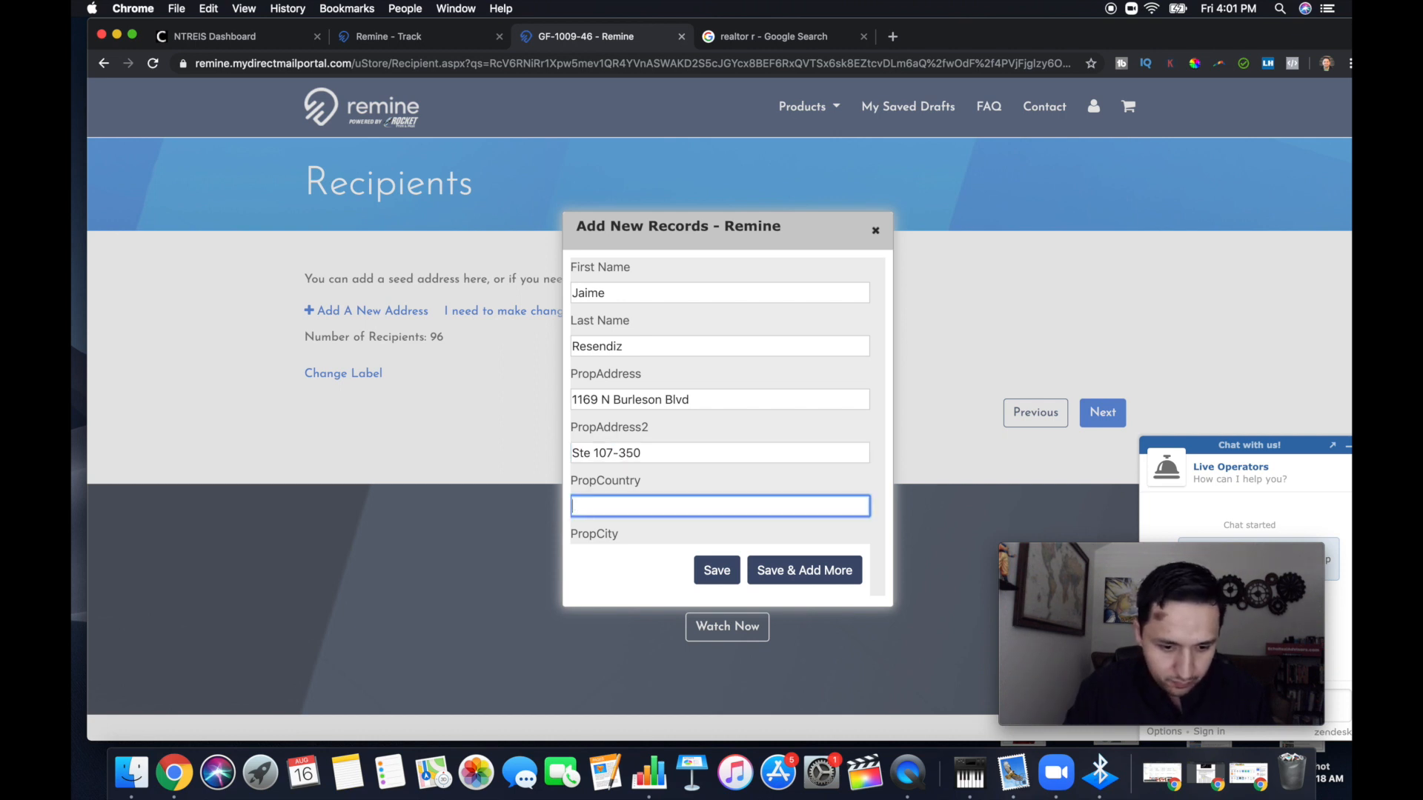
scroll(726, 415, "down", 1)
key("Tab")
type("Burleson")
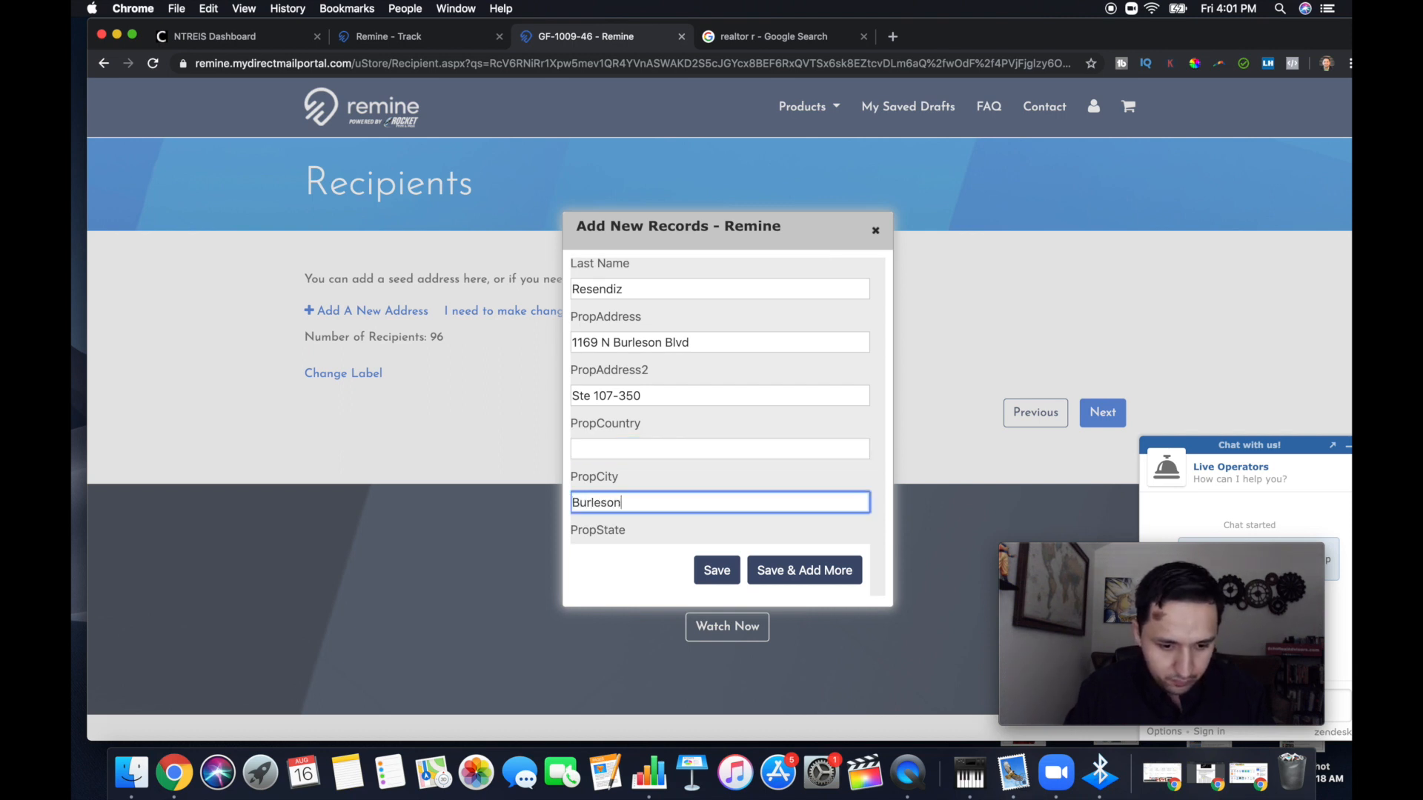
left_click(591, 443)
type("Unit")
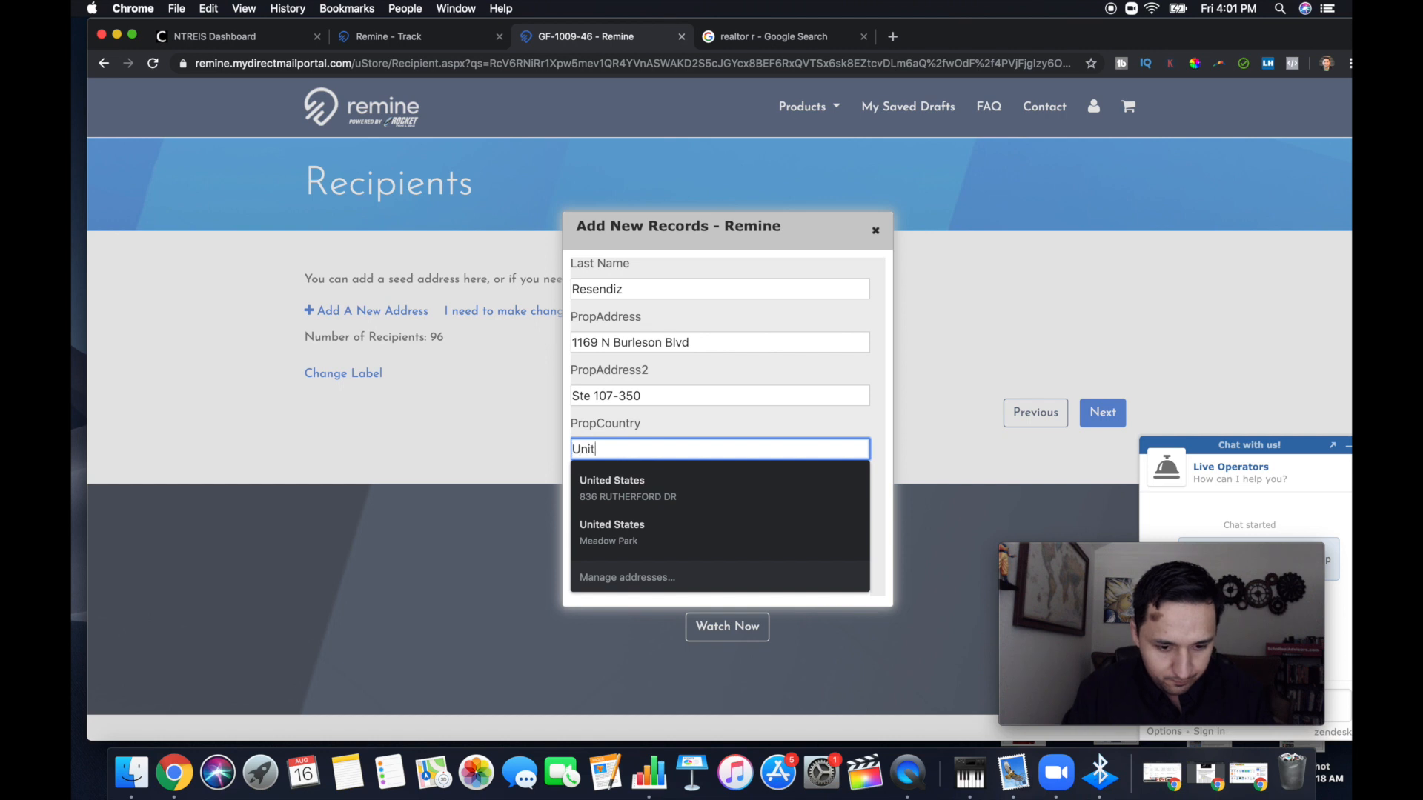
type("ed States")
key("Tab")
Set the property state to TX and enter the seed recipient's property ZIP code
scroll(726, 401, "down", 1)
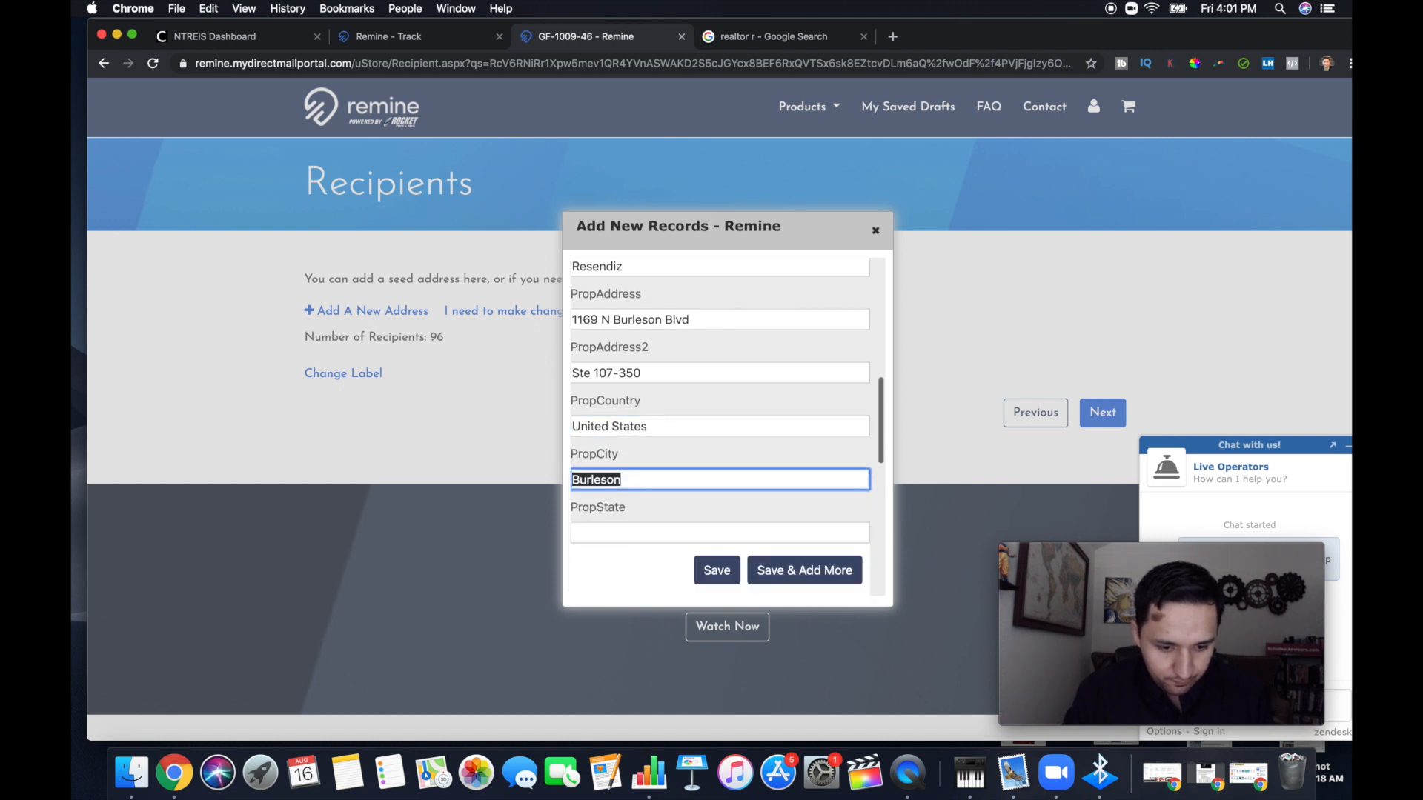
scroll(603, 482, "down", 2)
left_click(603, 454)
type("TX")
key("Tab")
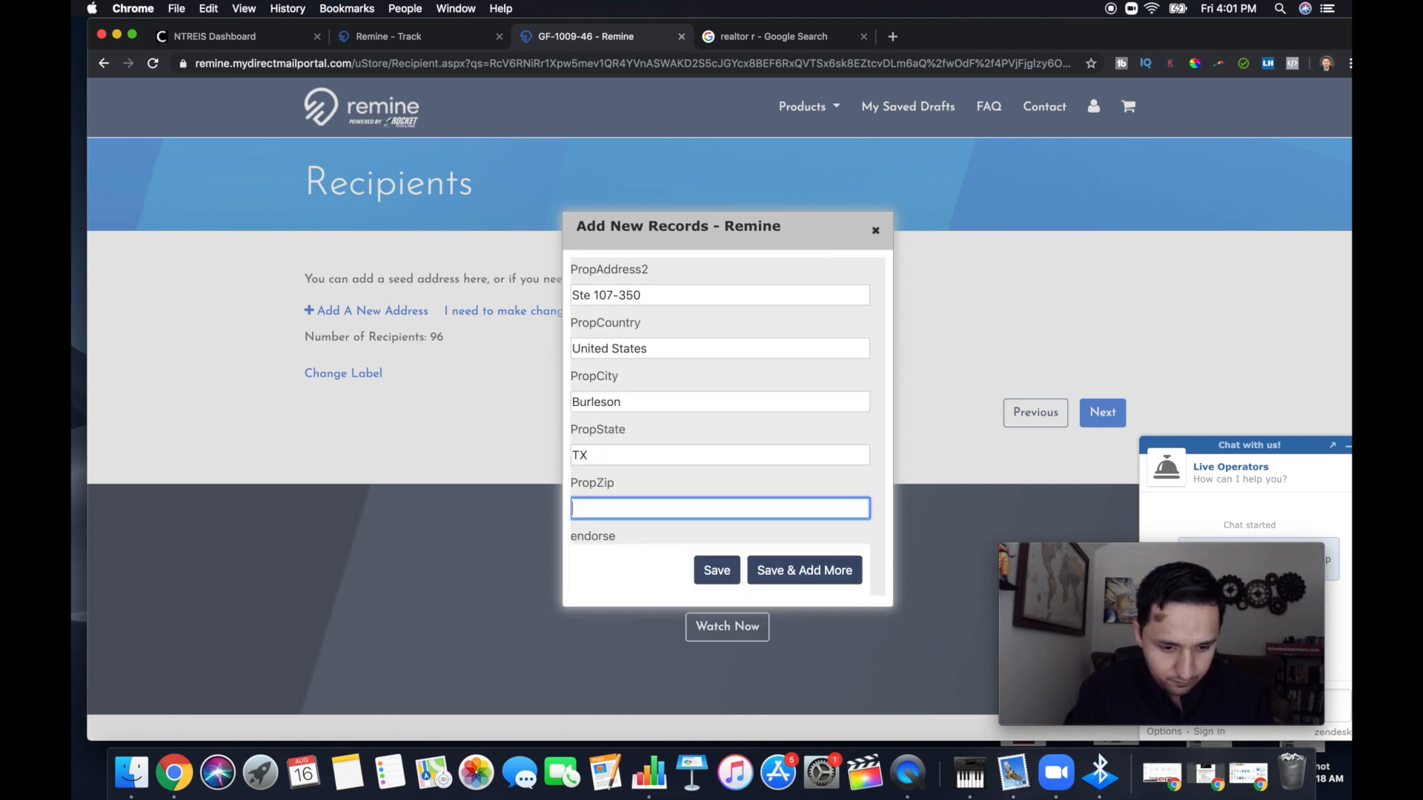
type("7")
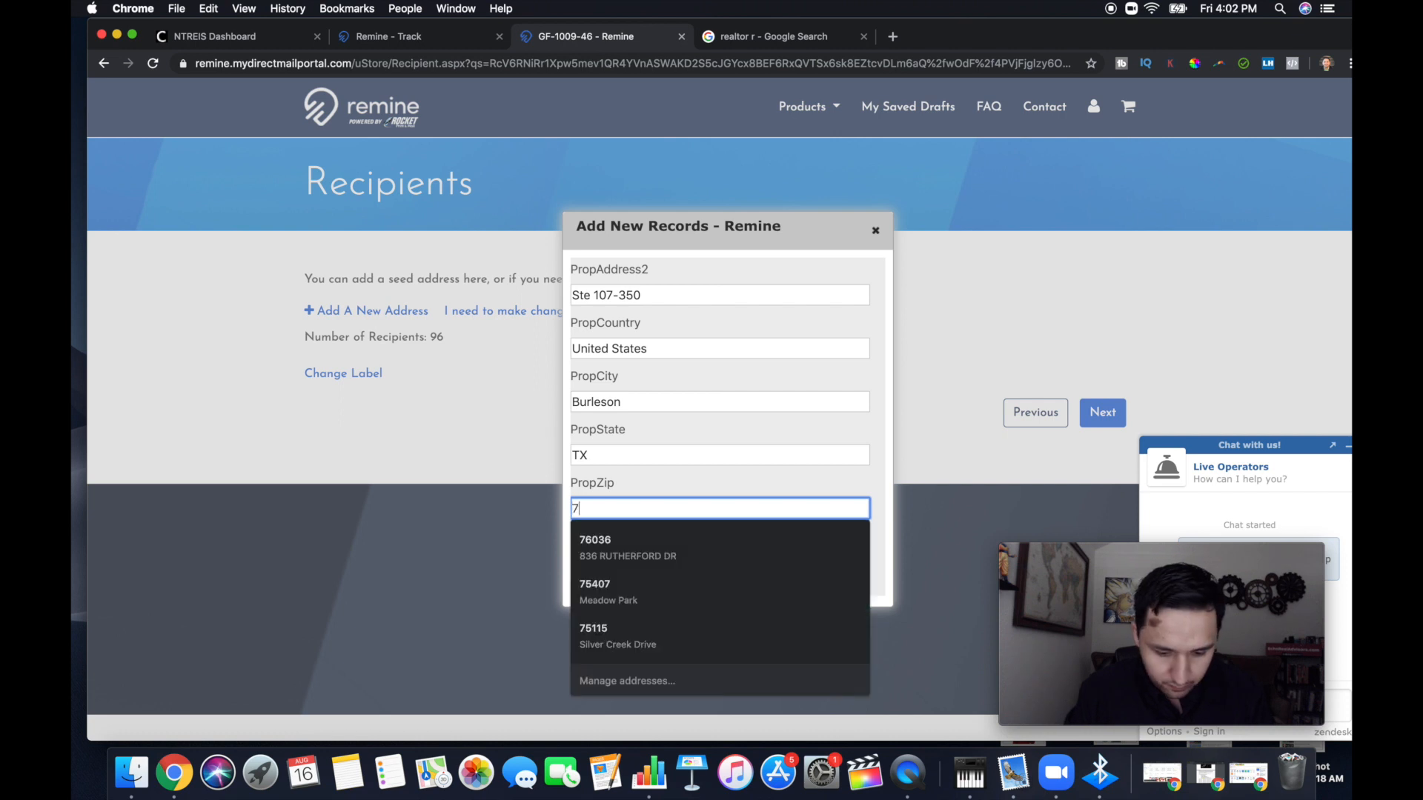
type("6038")
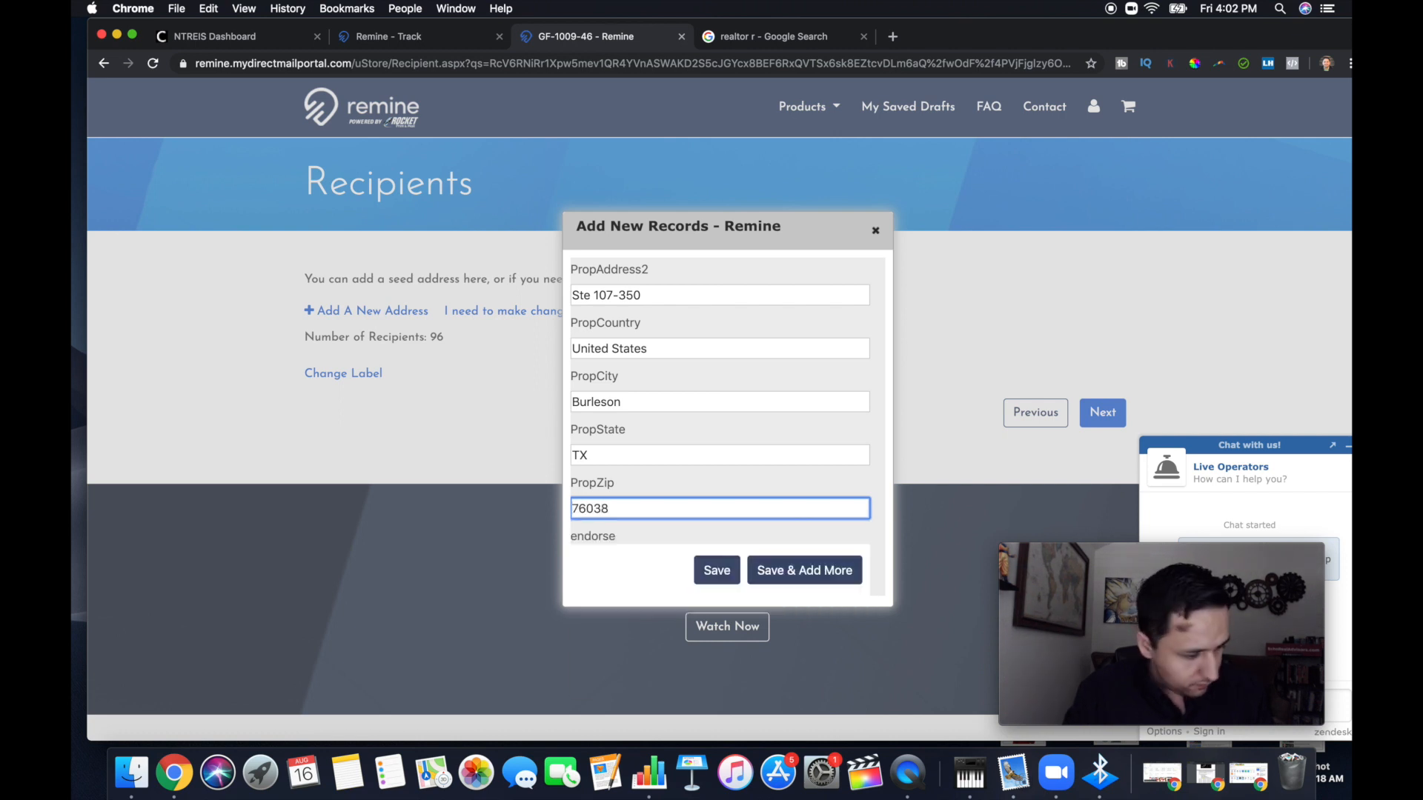
key("BackSpace")
key("BackSpace")
type("2")
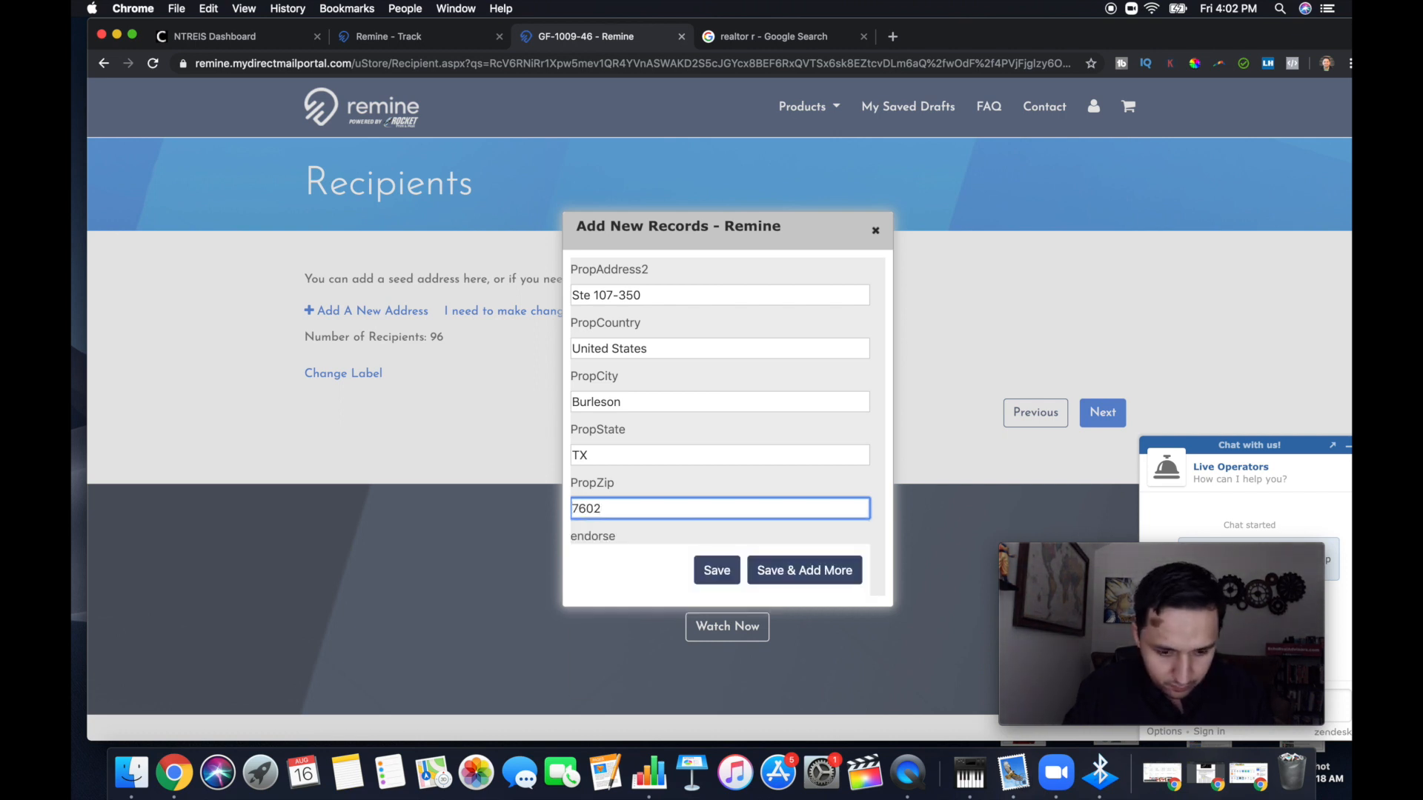
type("8")
Look over the completed seed address record, save it and continue to the campaign summary
scroll(726, 400, "down", 5)
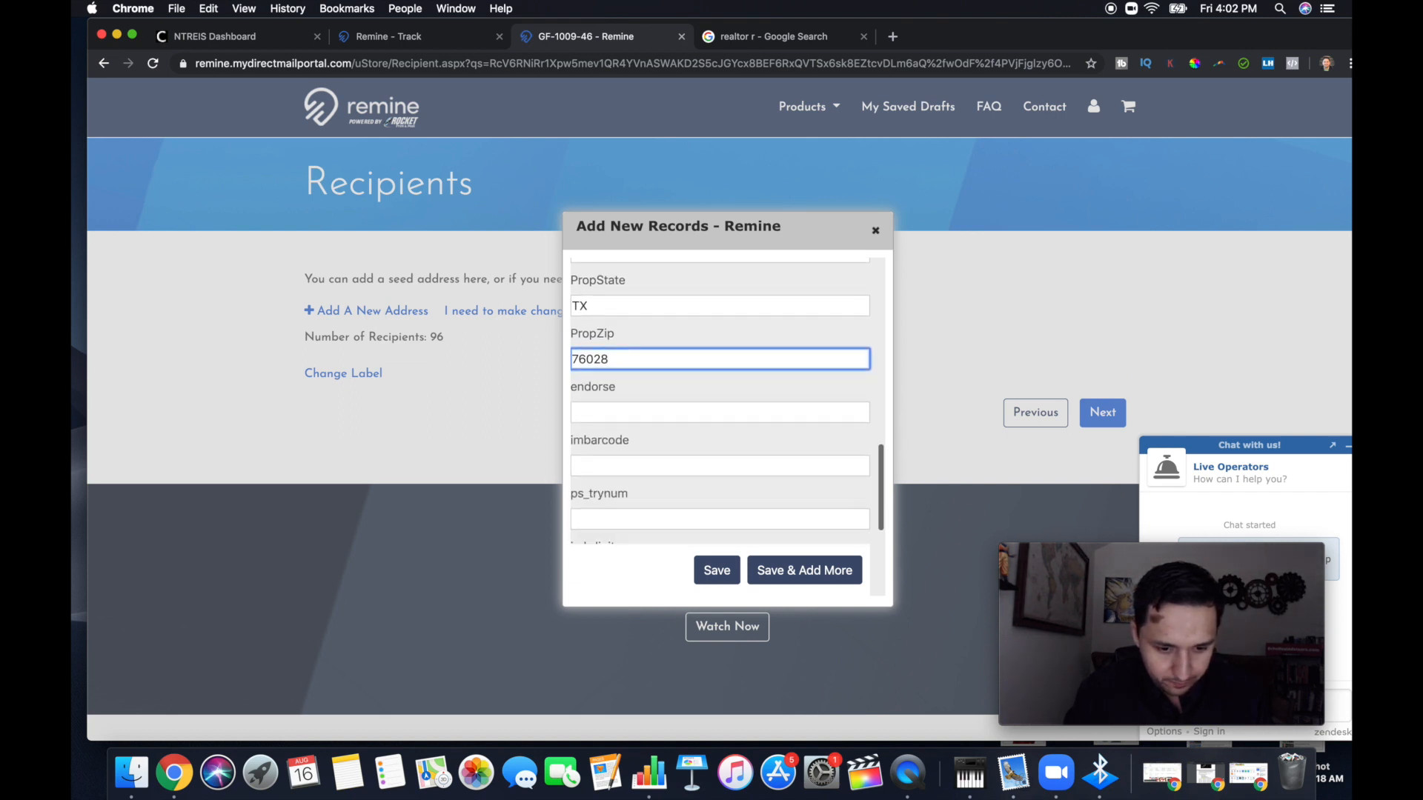
scroll(726, 415, "down", 3)
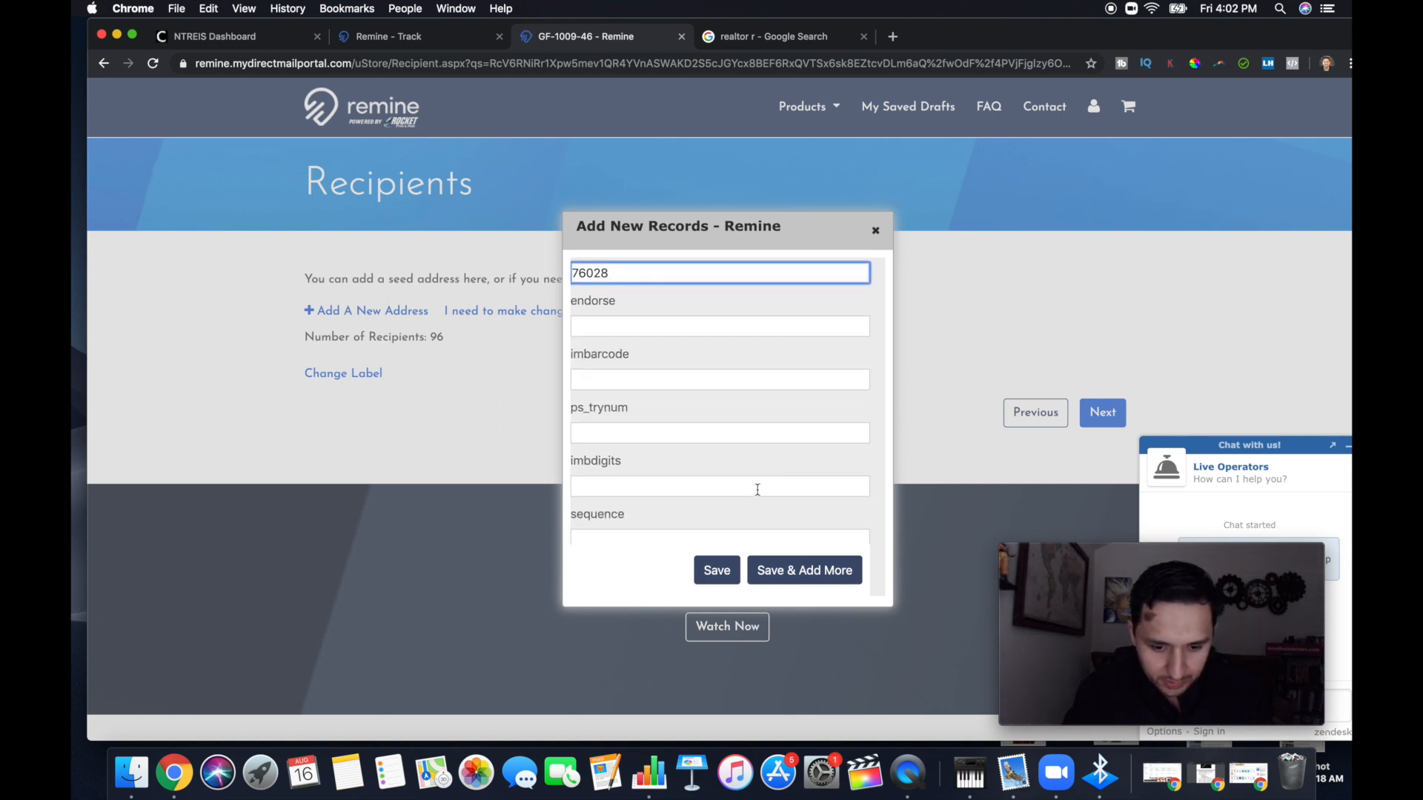
scroll(752, 492, "up", 7)
scroll(755, 514, "up", 4)
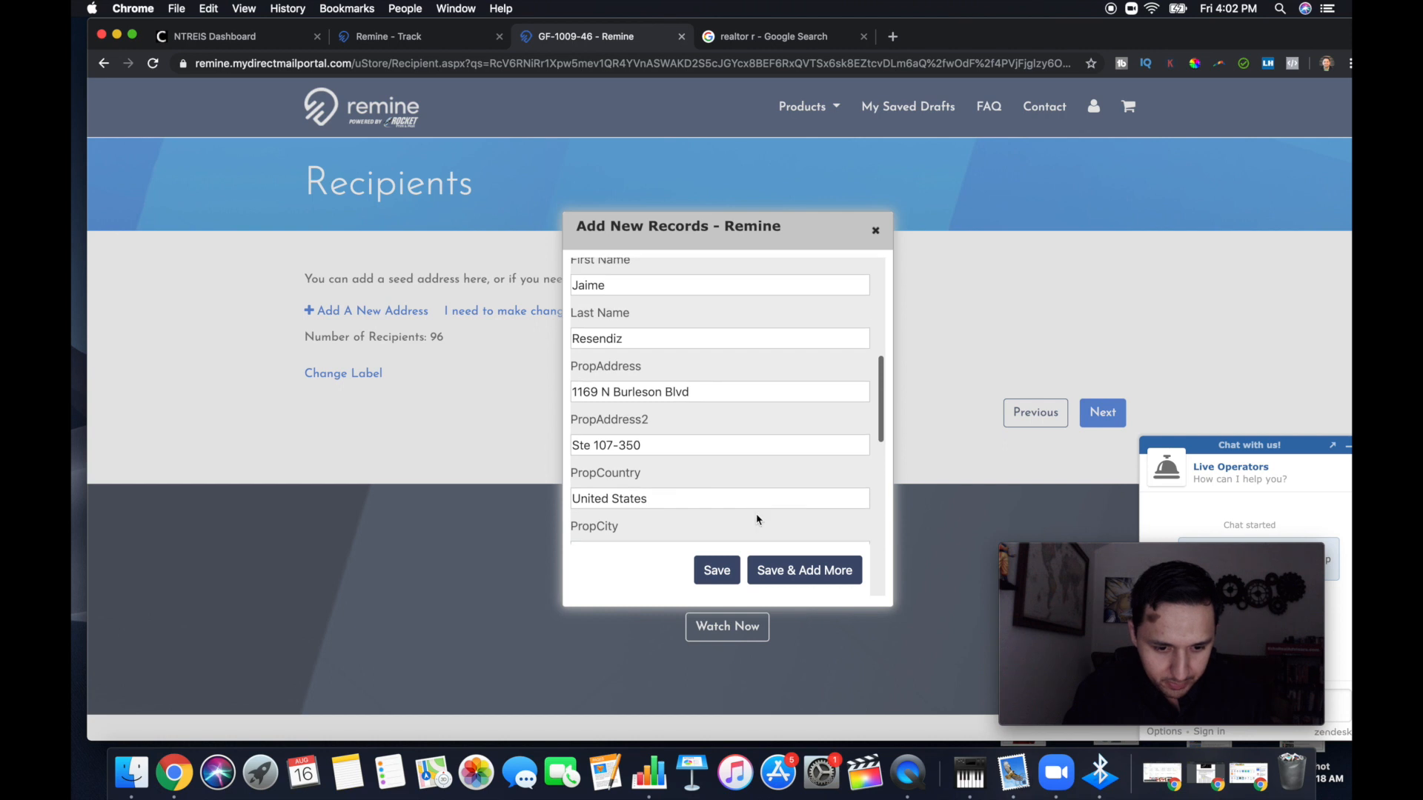
left_click(724, 569)
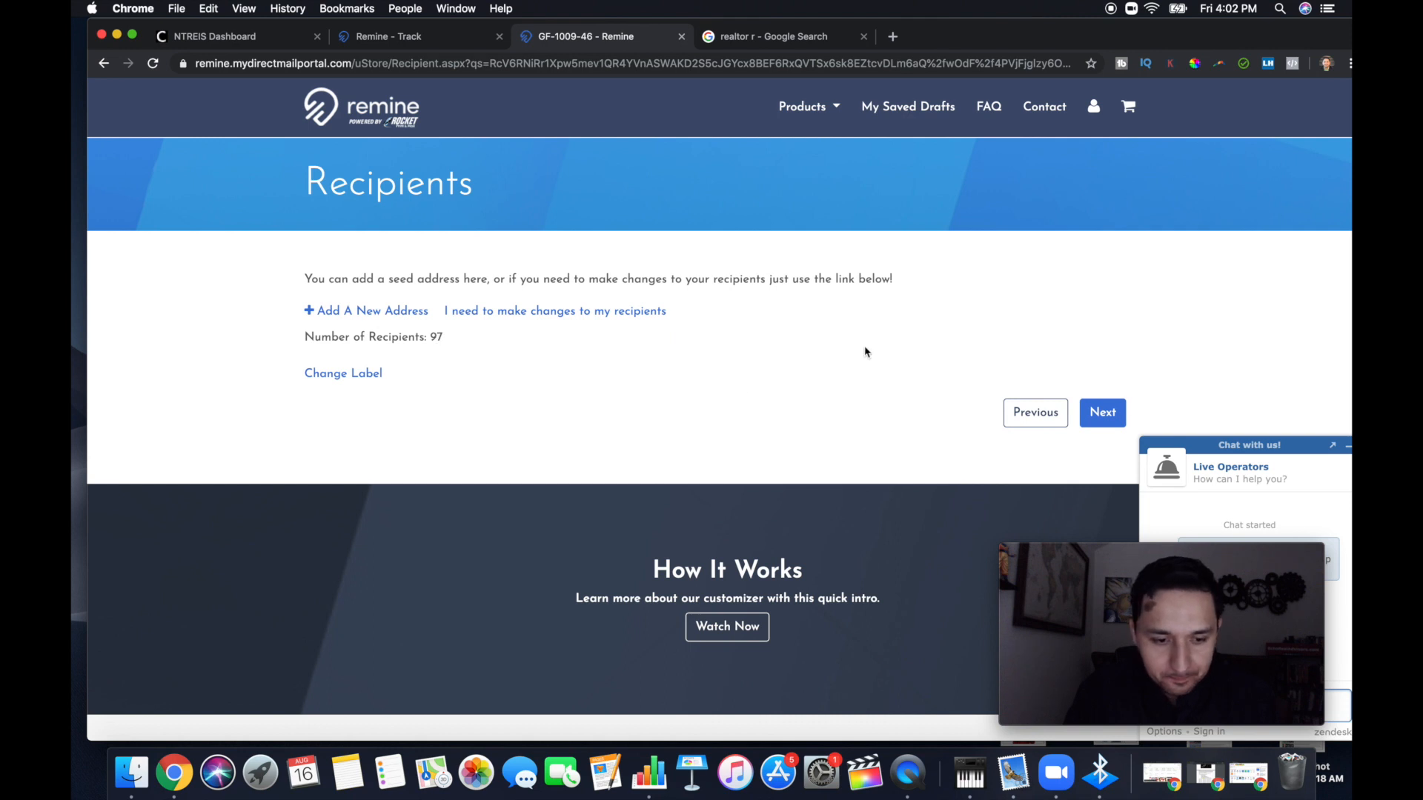
left_click(1102, 419)
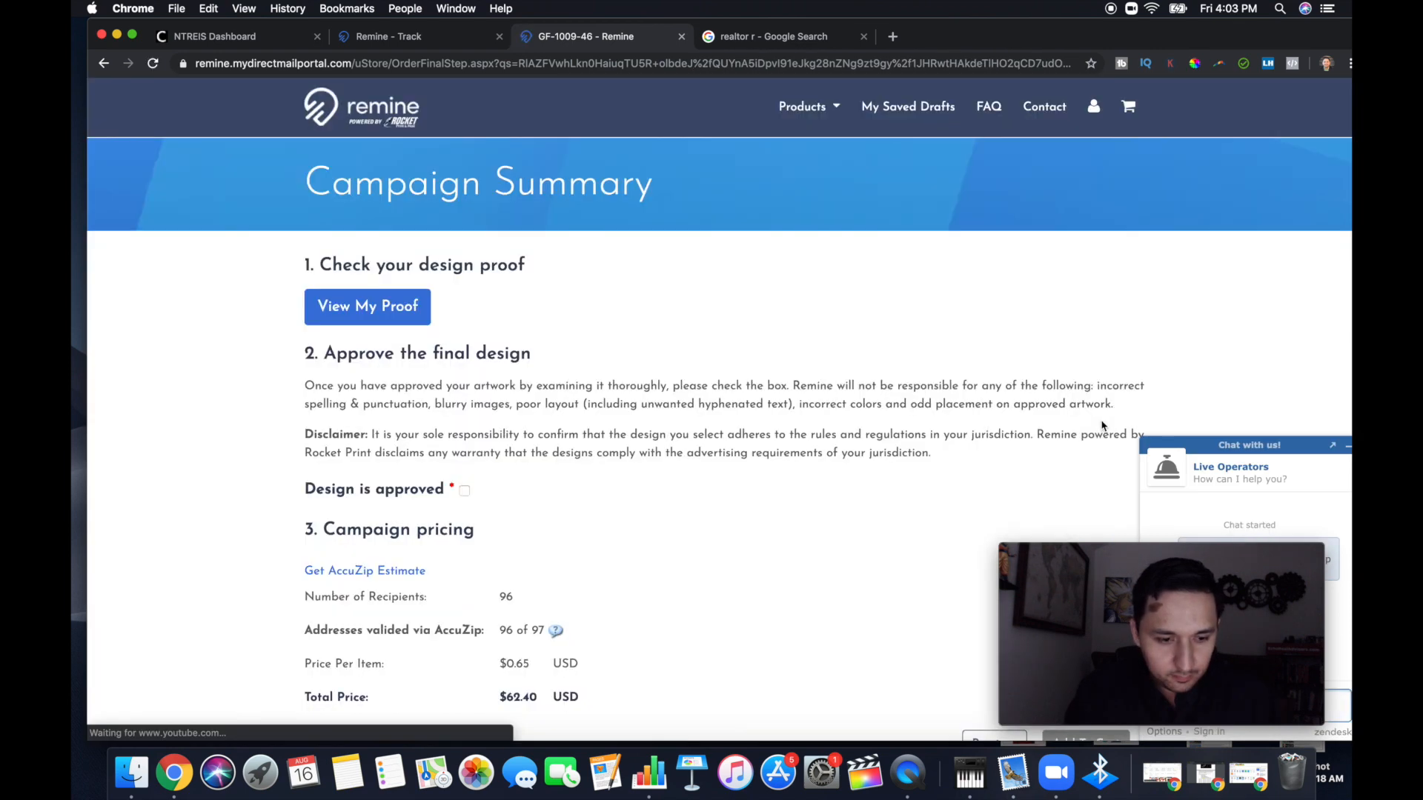
Open the design proof and print its front page with Save as PDF as the destination
left_click(393, 306)
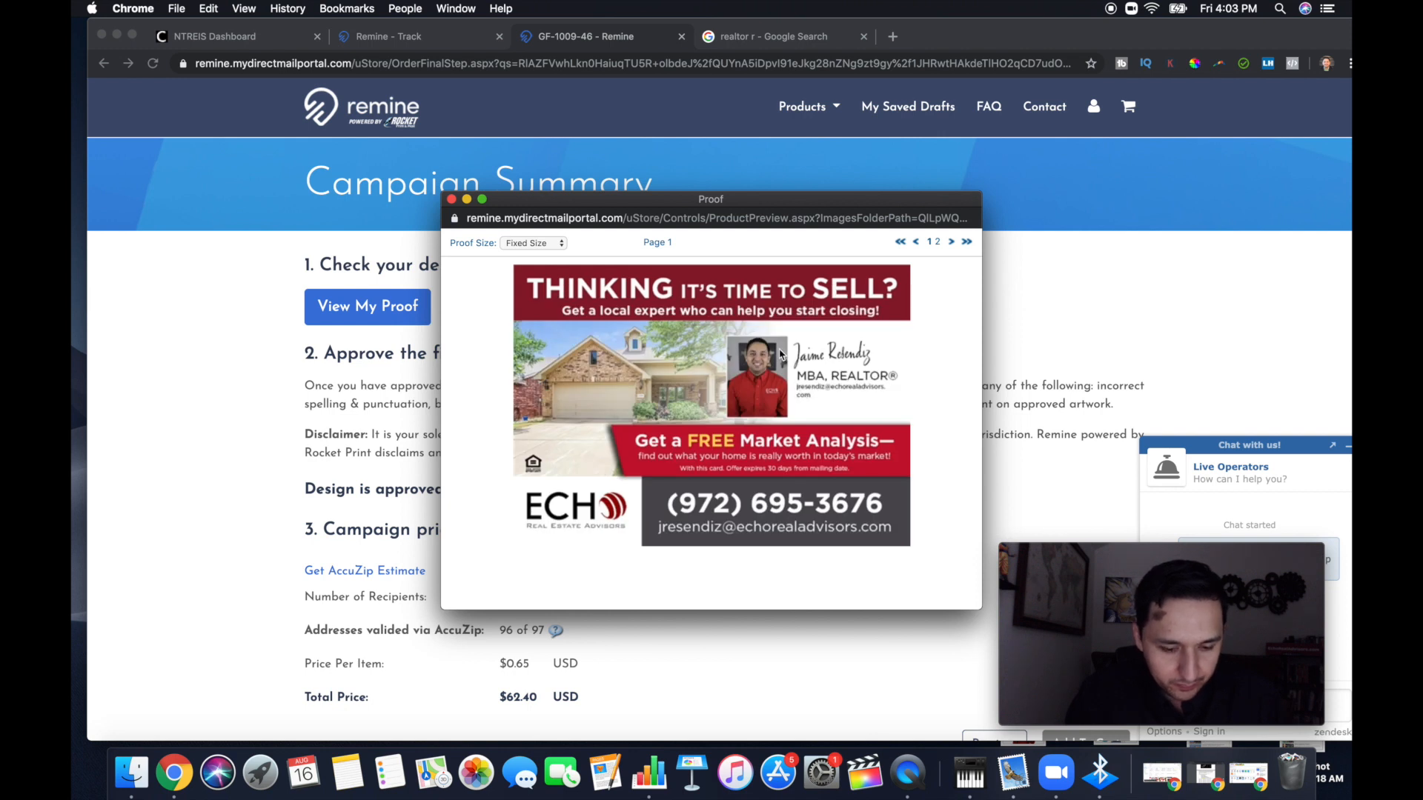
key("super+p")
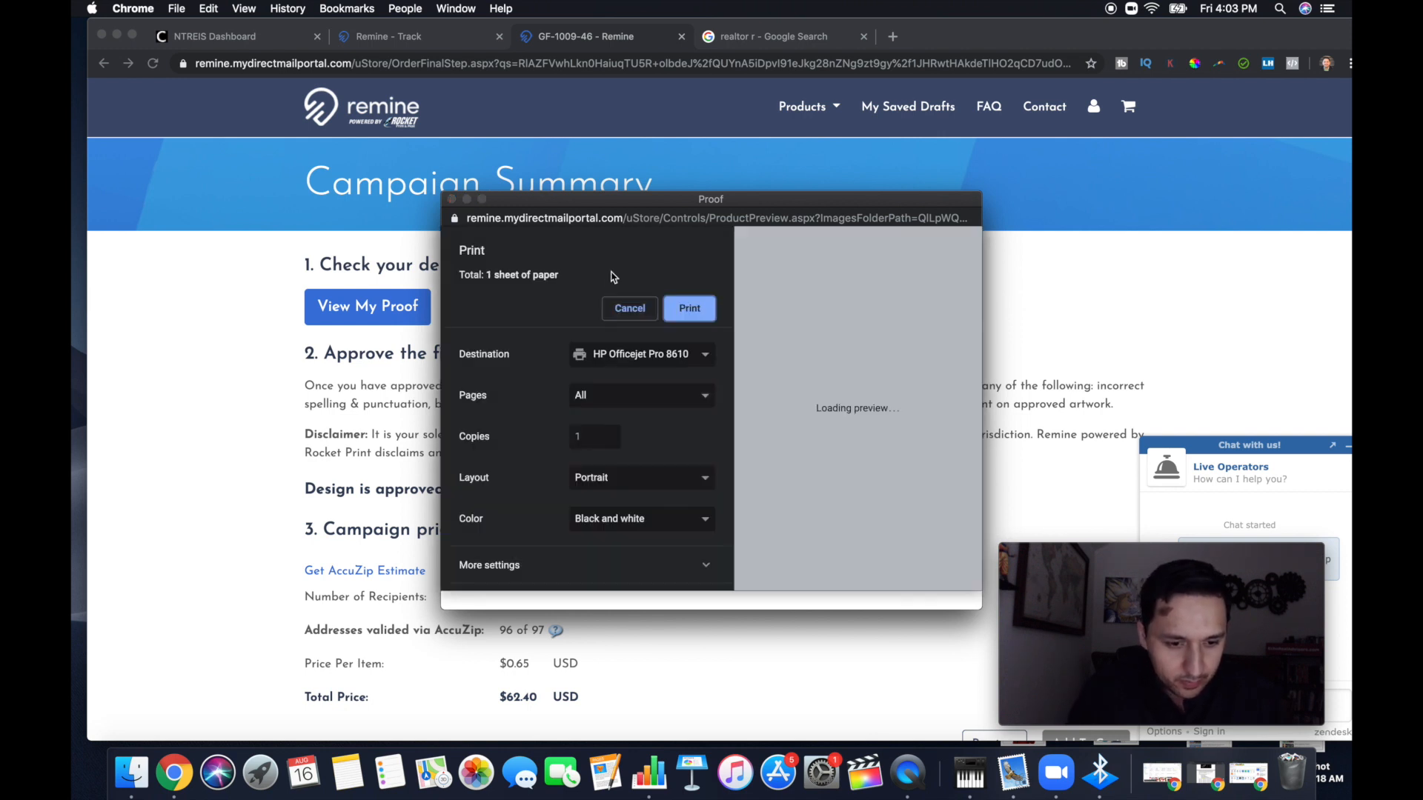
left_click(602, 363)
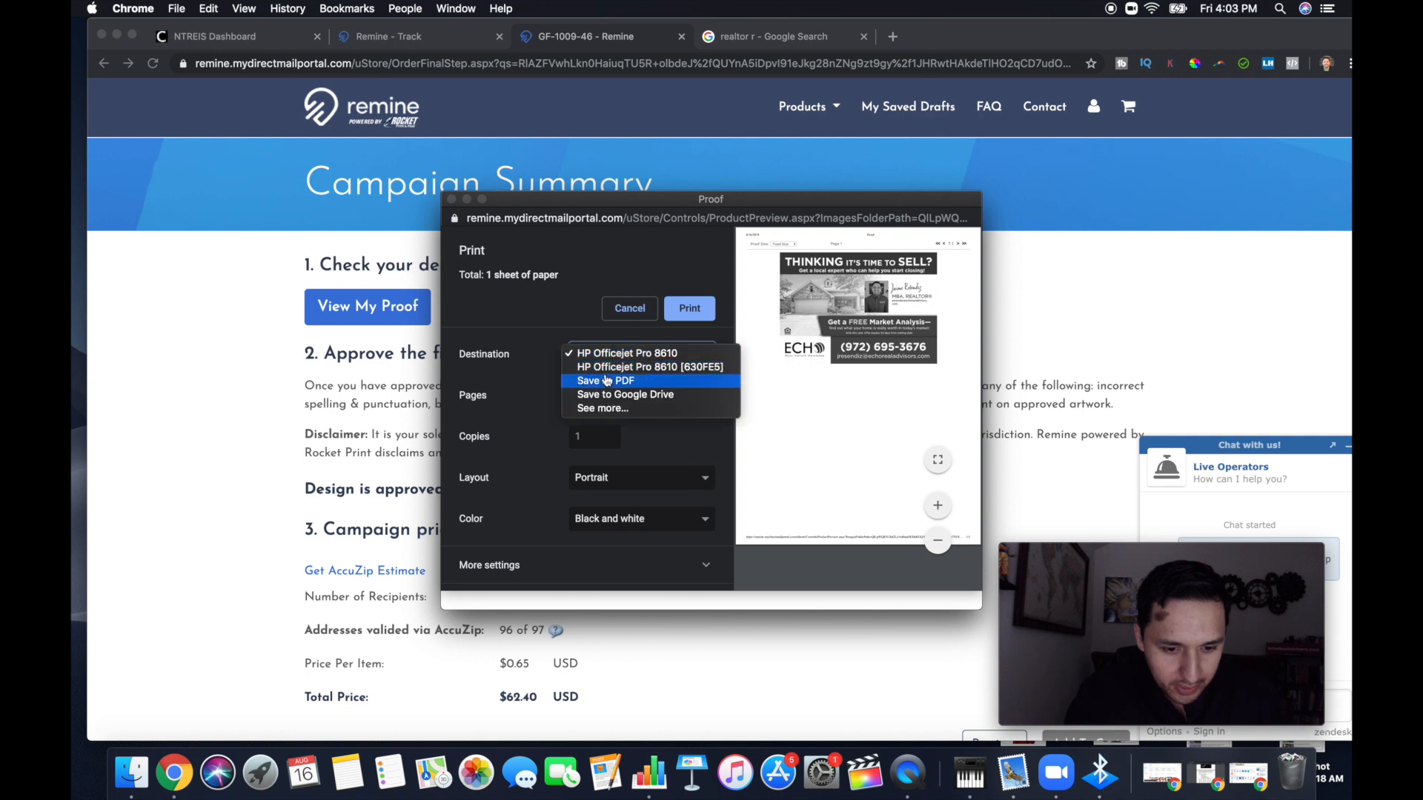
left_click(606, 379)
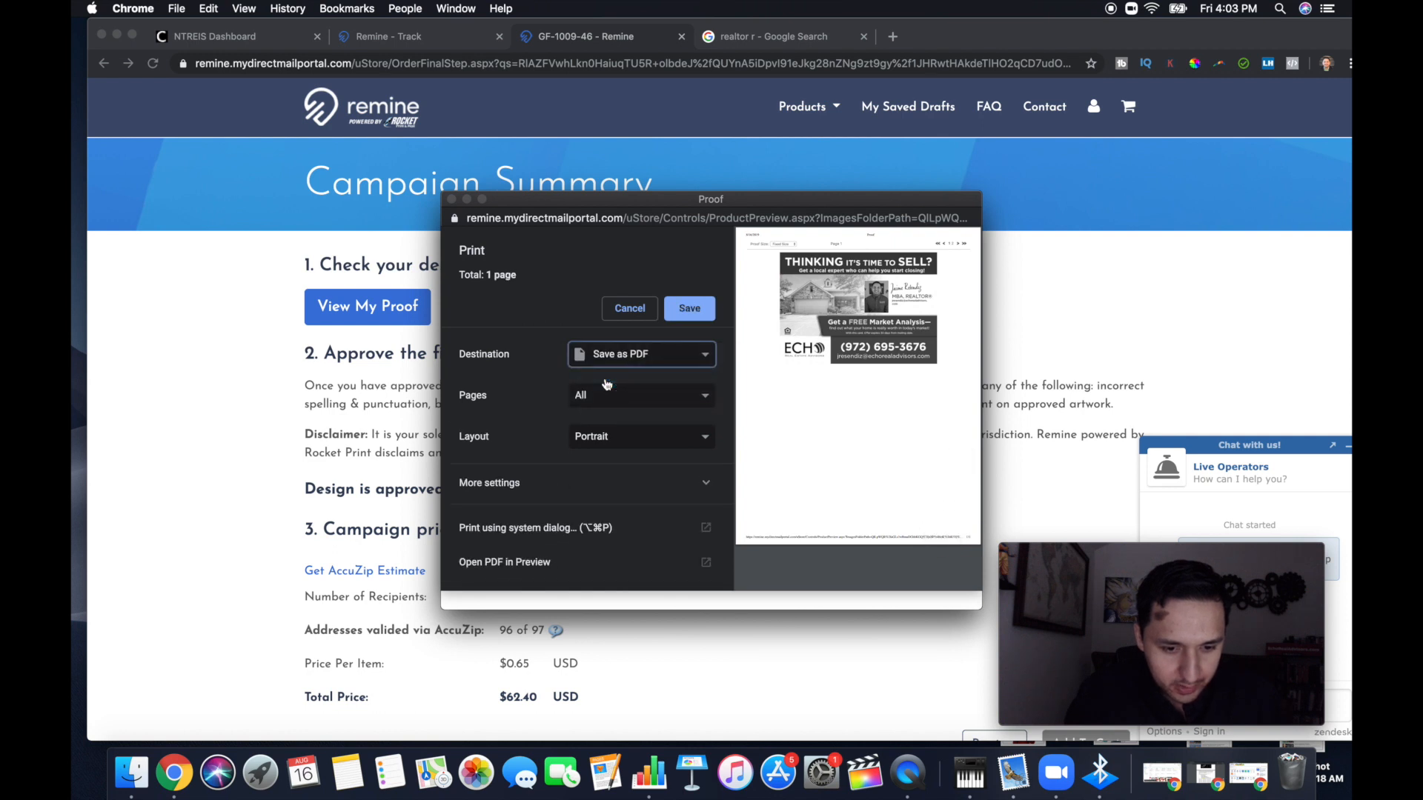
left_click(689, 311)
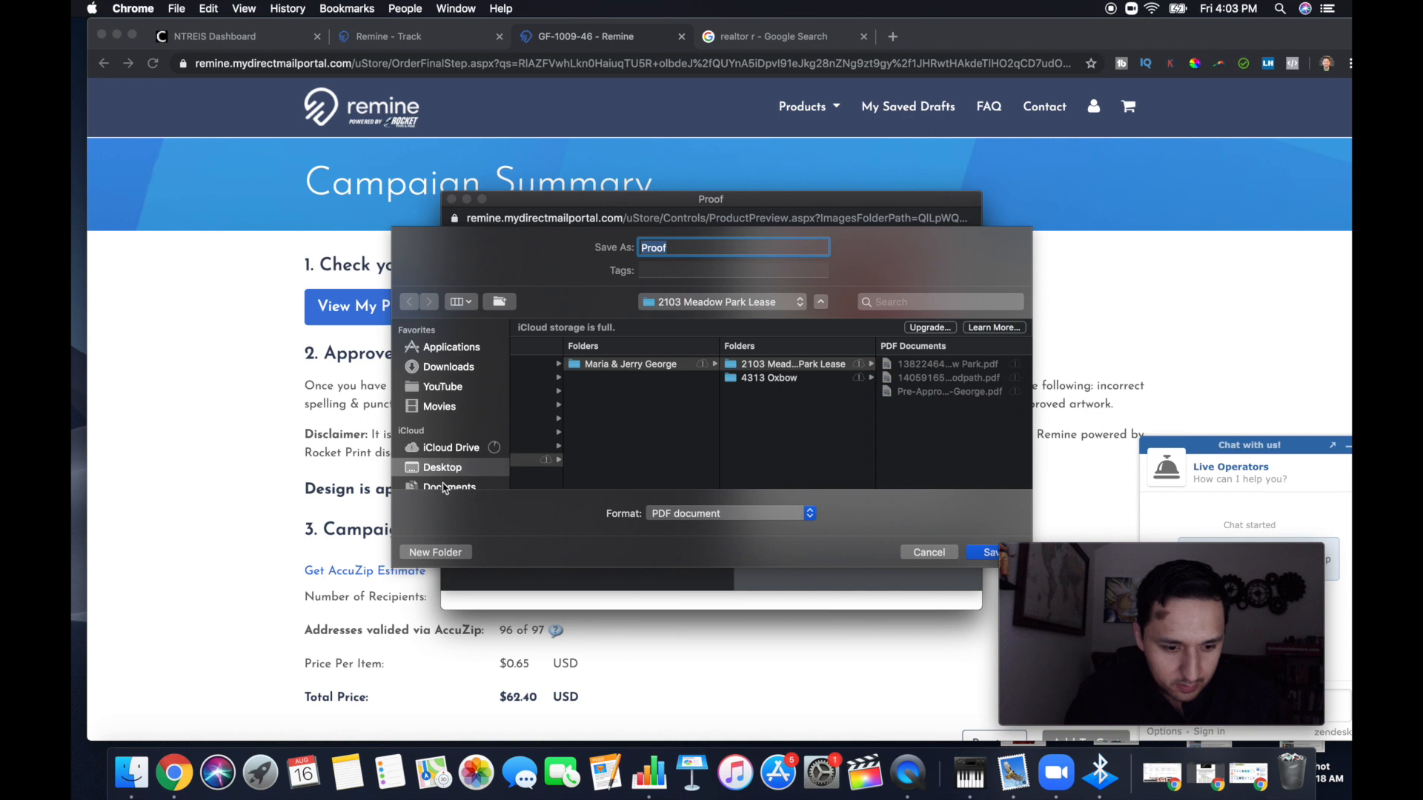
Save the front-page proof PDF to the Desktop under the name CRSSPR-Yr5-10
left_click(444, 469)
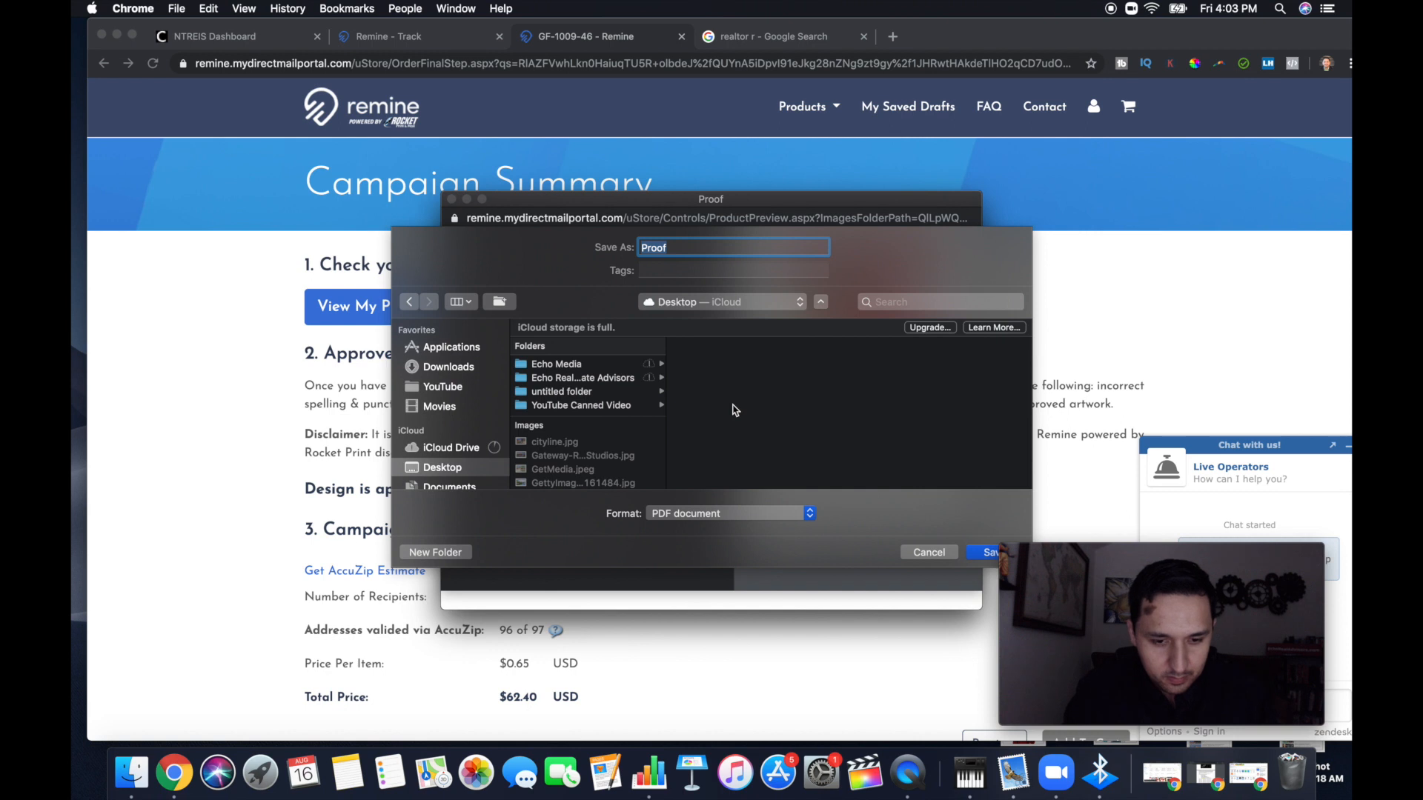
left_click(680, 249)
key("BackSpace")
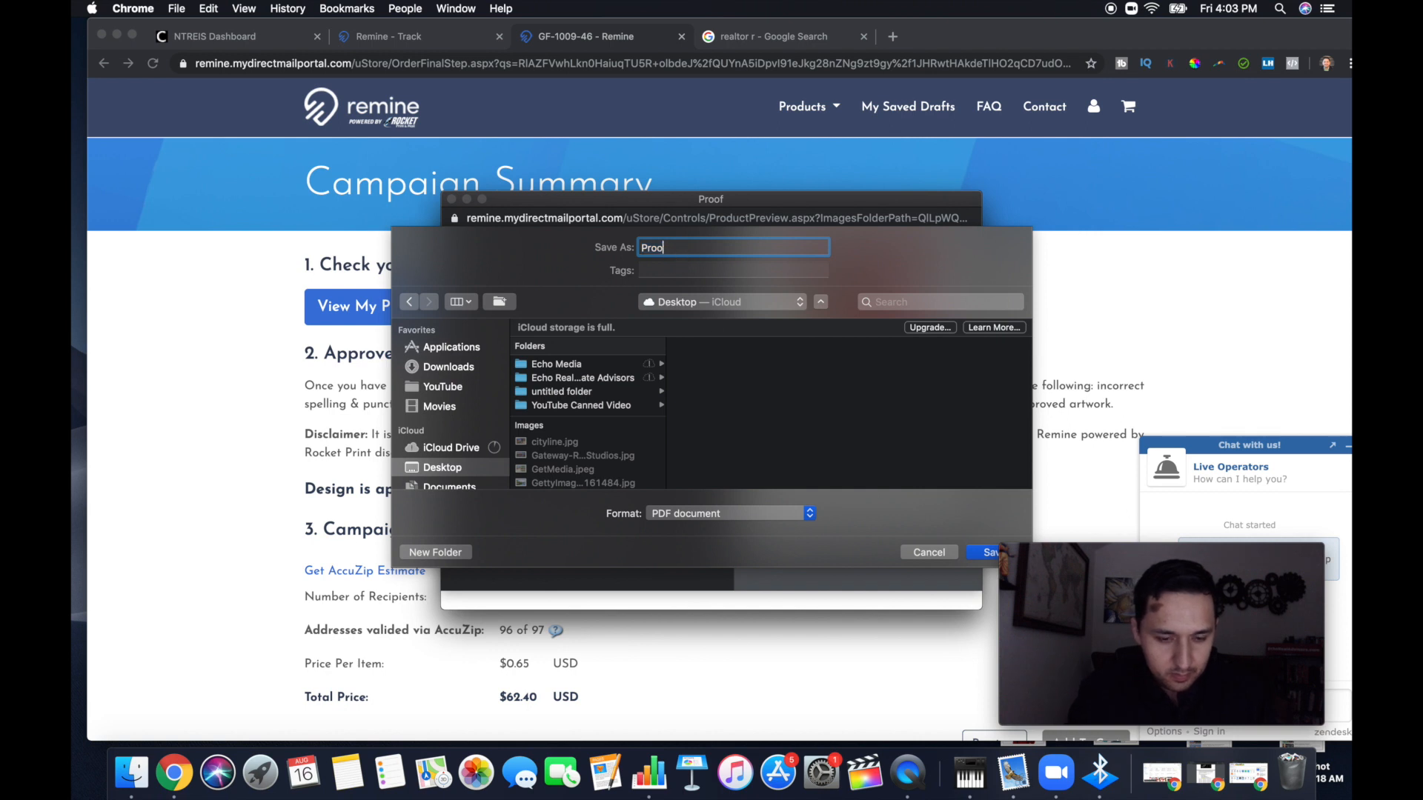
key("BackSpace")
key("BackSpace")
key("BackSpace")
key("BackSpace")
type("CRS")
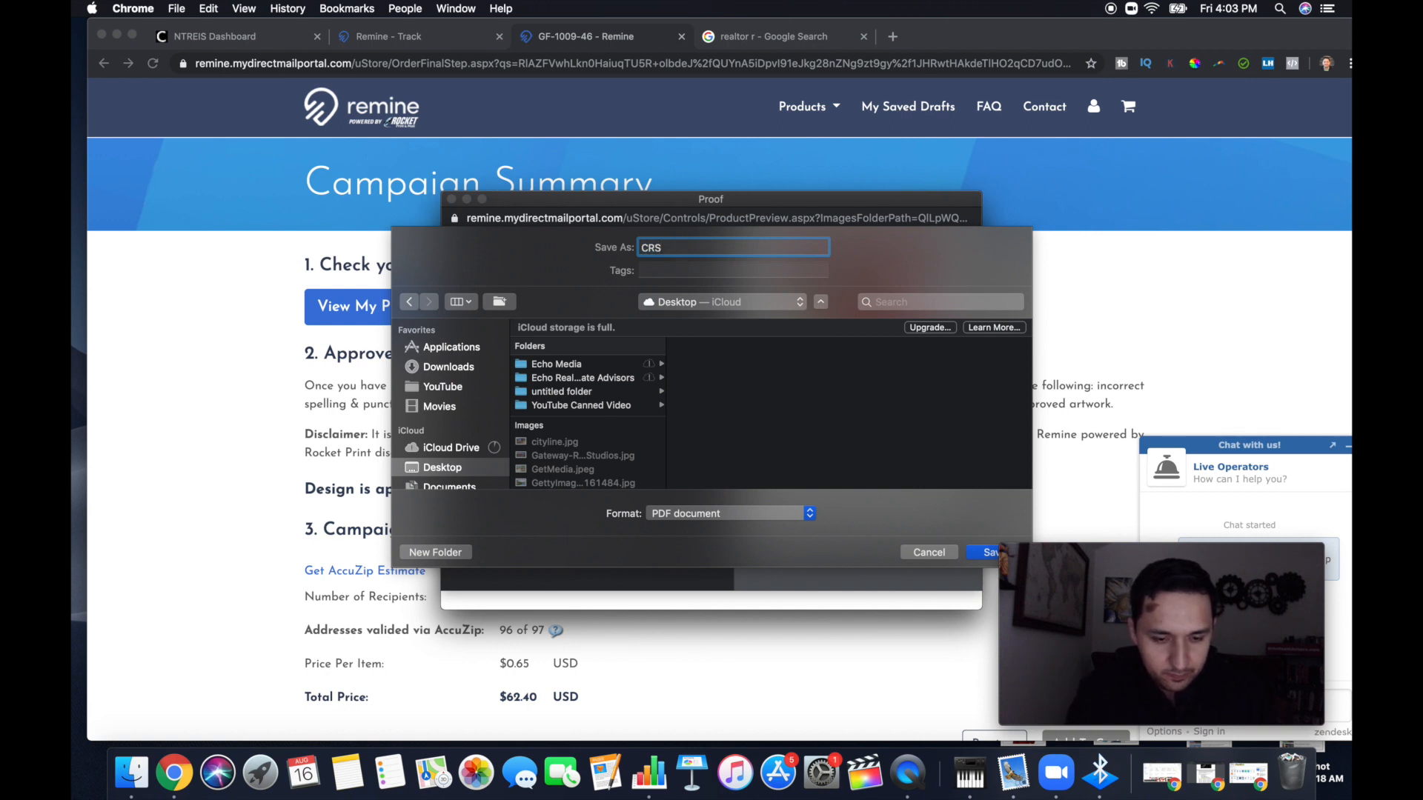
type("SPT")
key("BackSpace")
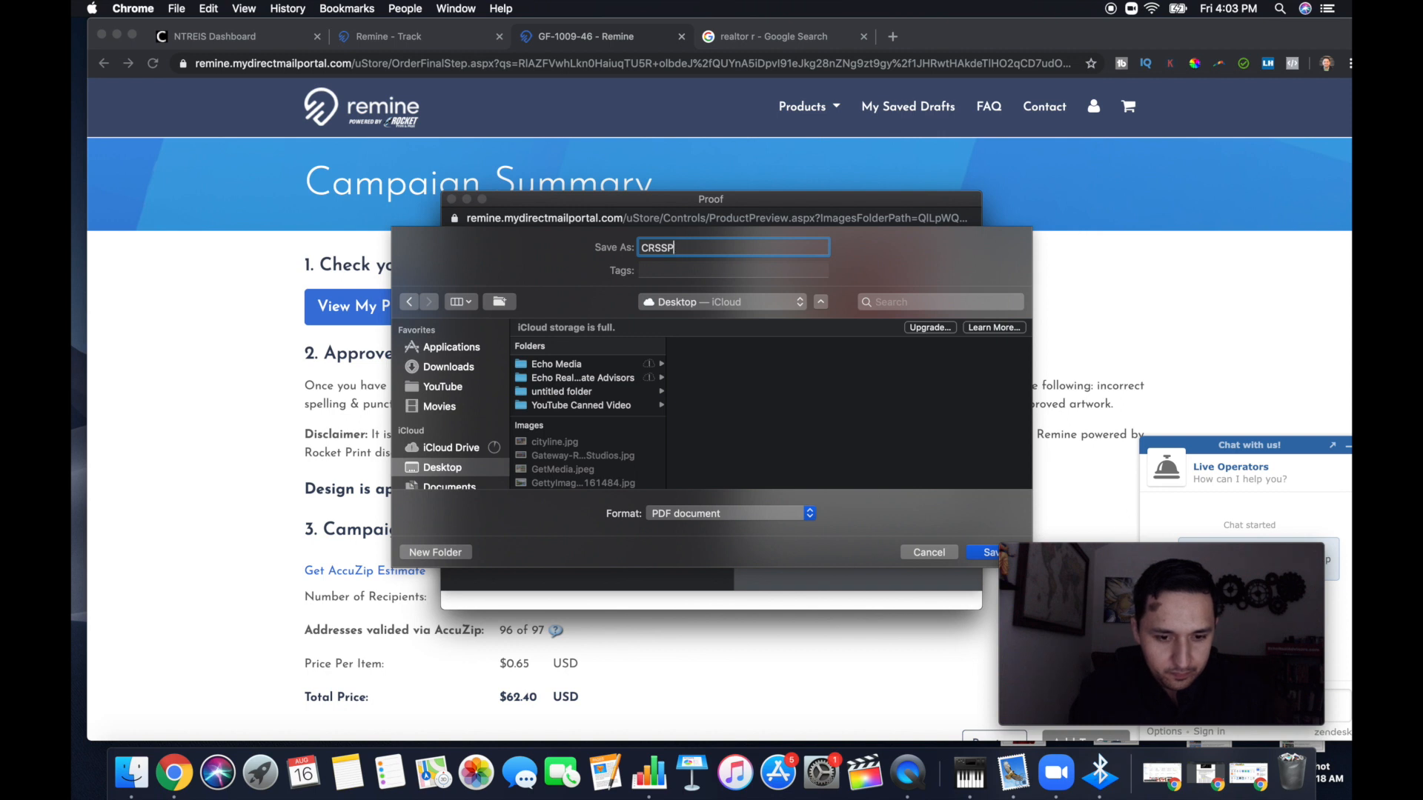
type("R-5")
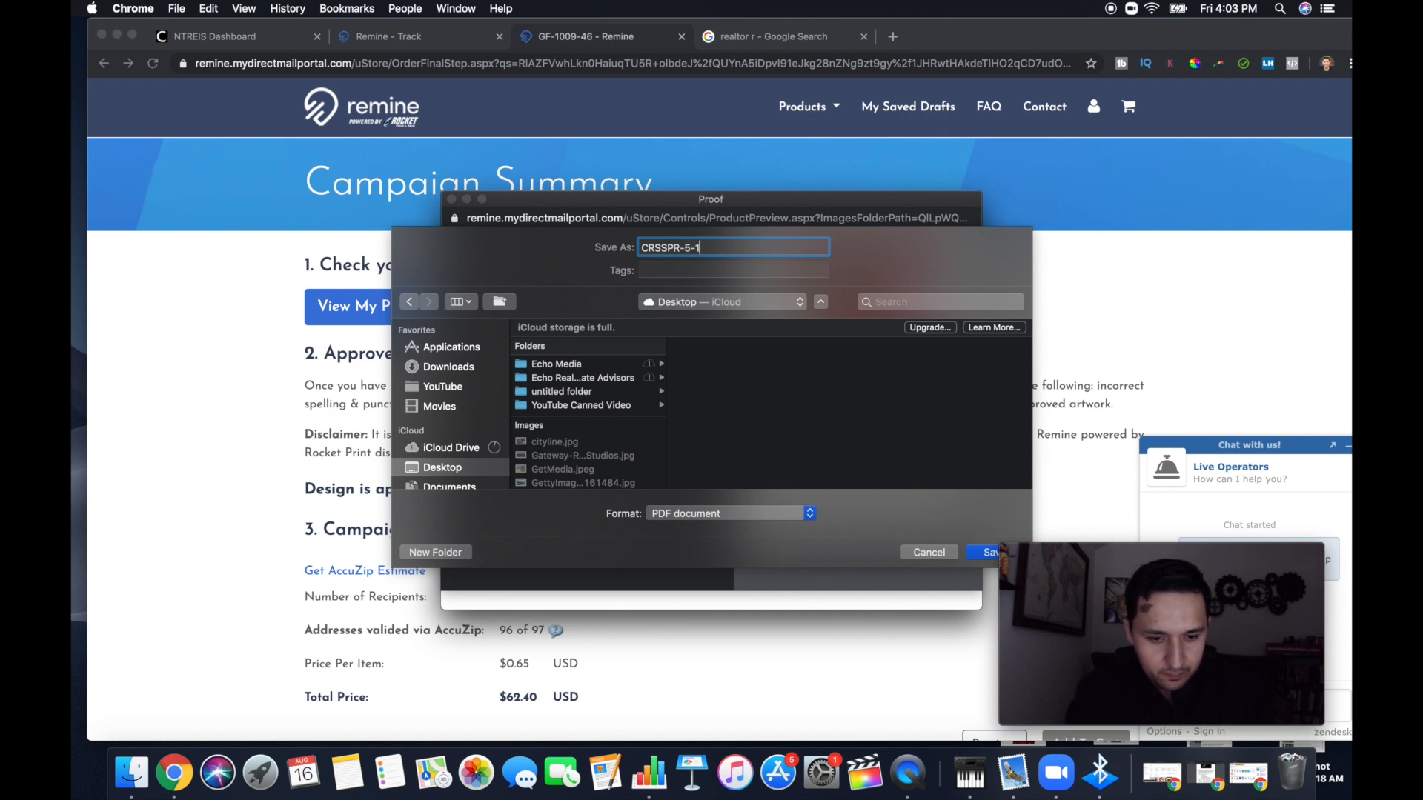
key("BackSpace")
type("Yr5-")
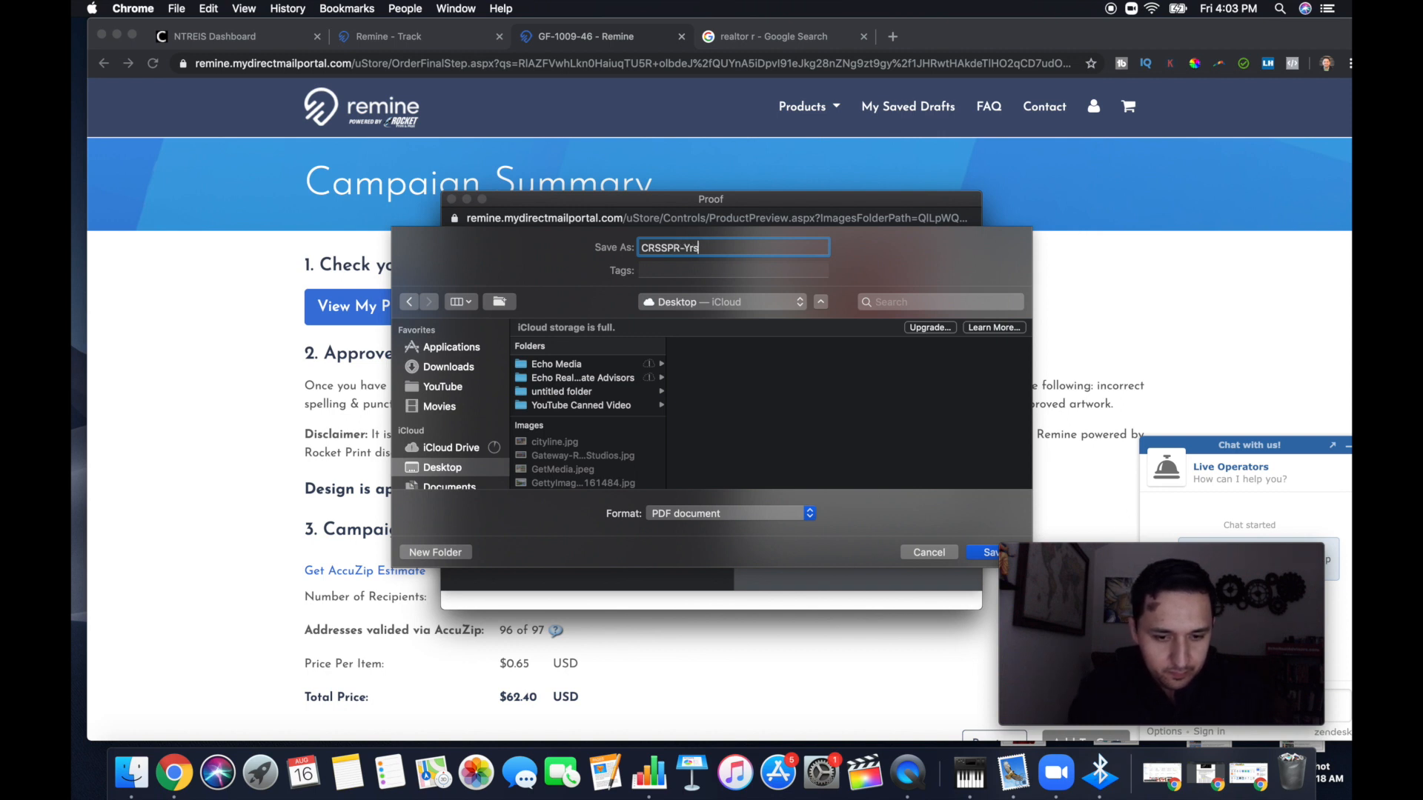
type("10")
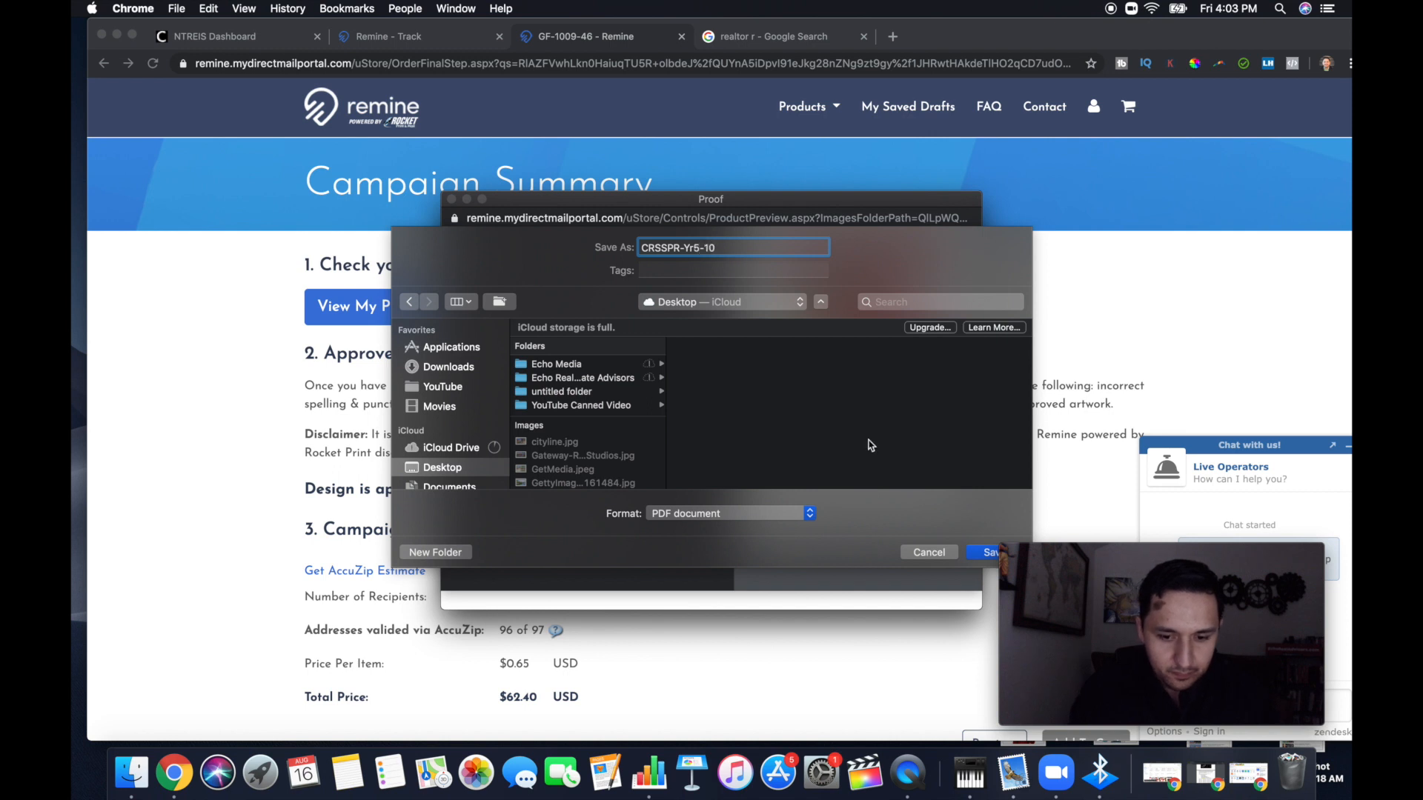
left_click(984, 554)
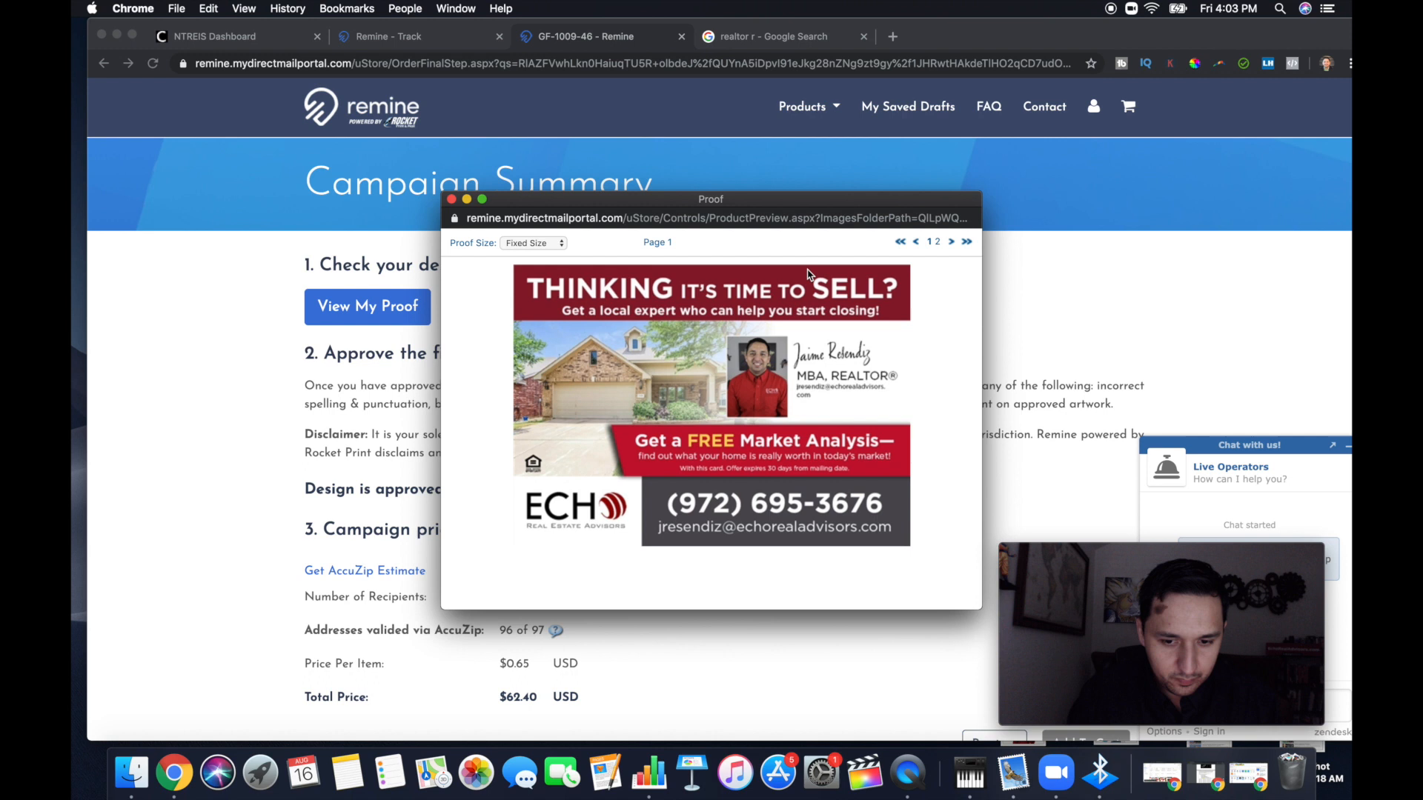
Save page 2 of the proof as a PDF named CRSSPR-Yr5-10-Back on the Desktop and close the proof
left_click(950, 243)
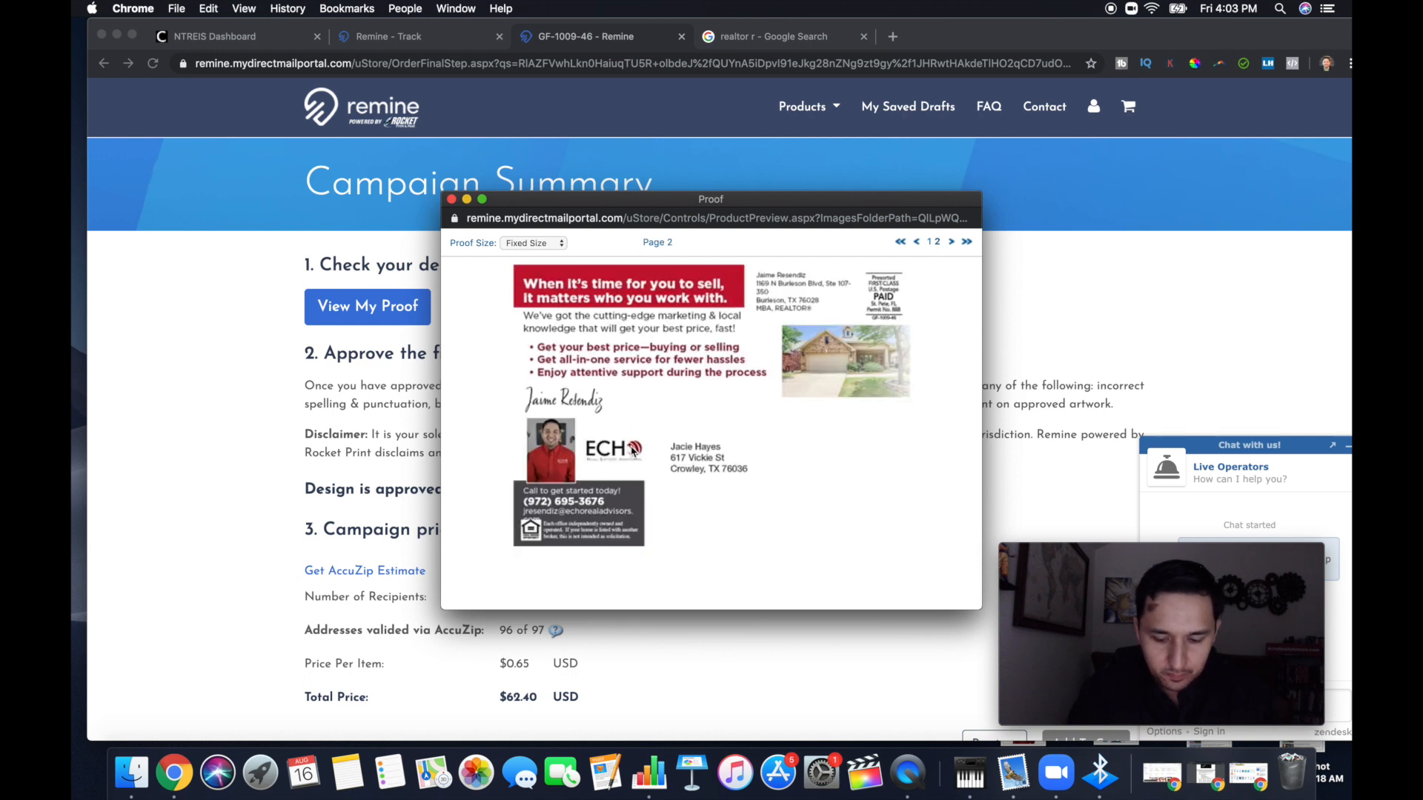
key("super+p")
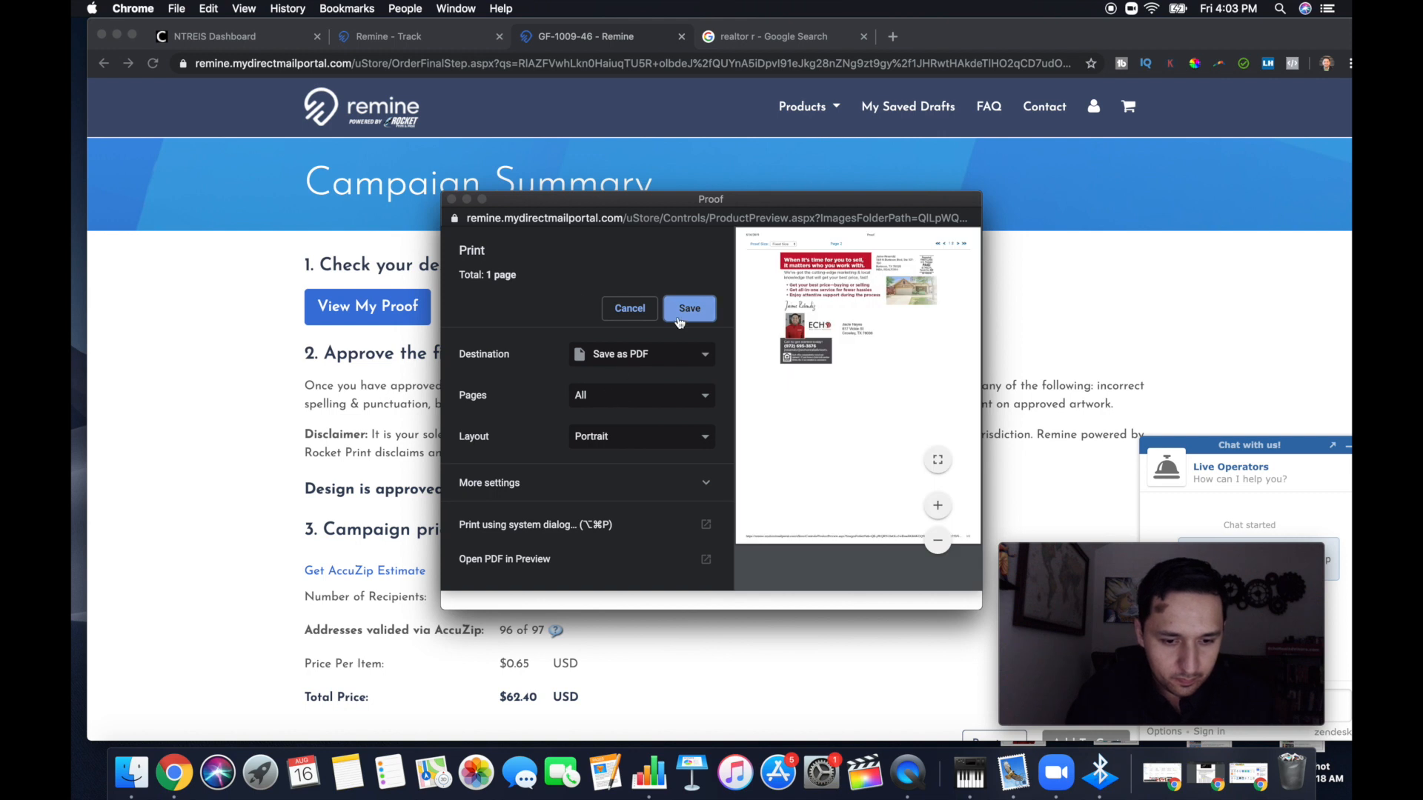
left_click(679, 322)
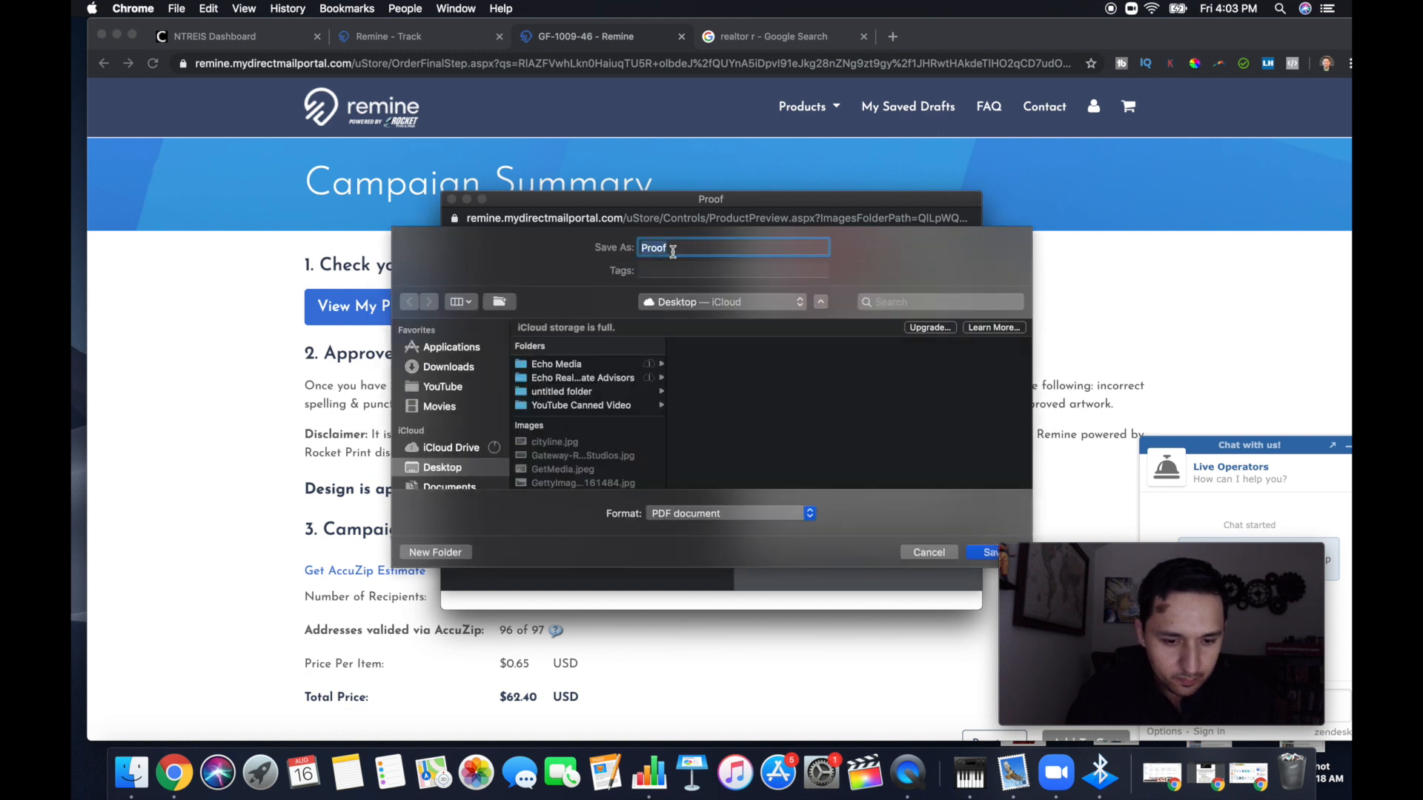
type("C")
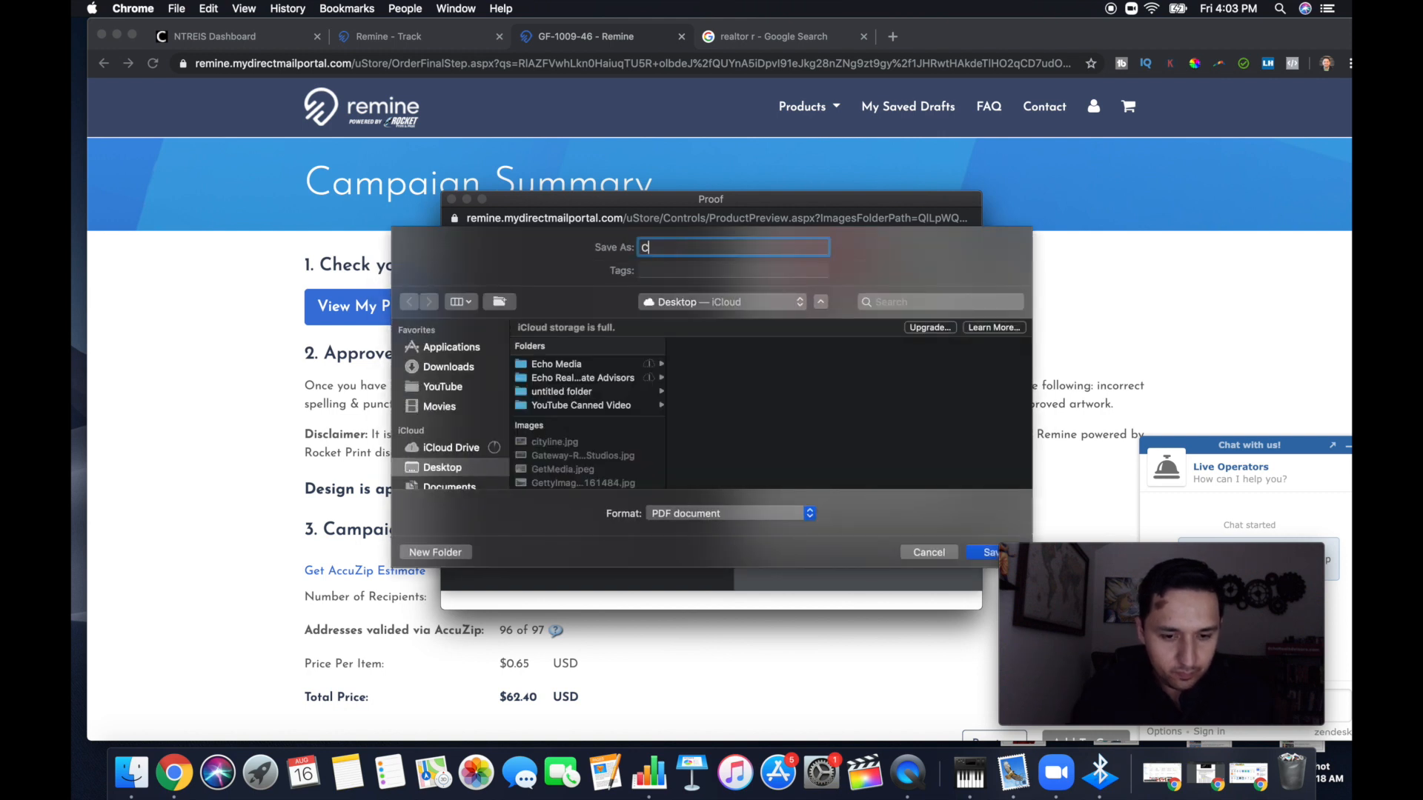
scroll(606, 452, "down", 10)
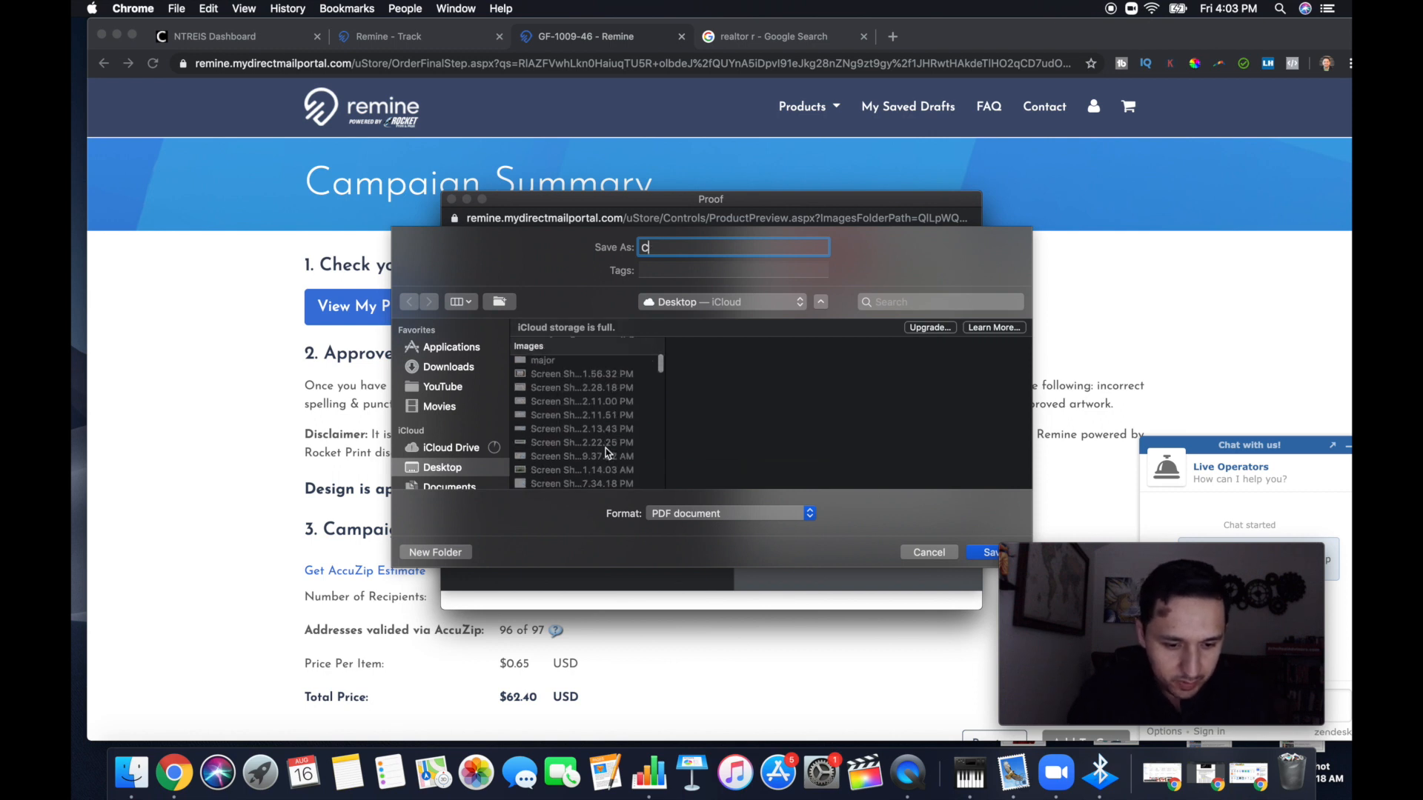
scroll(606, 452, "down", 15)
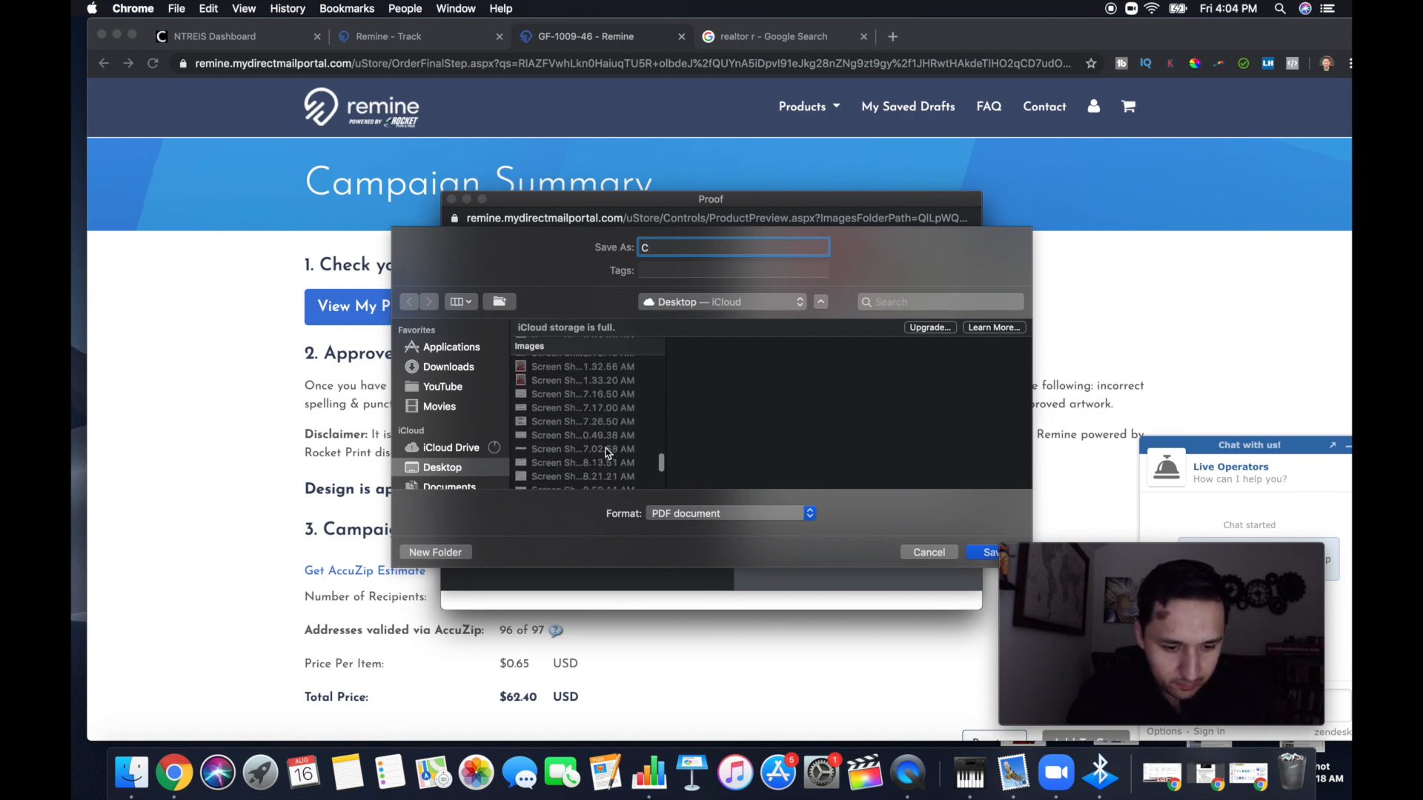
left_click(597, 482)
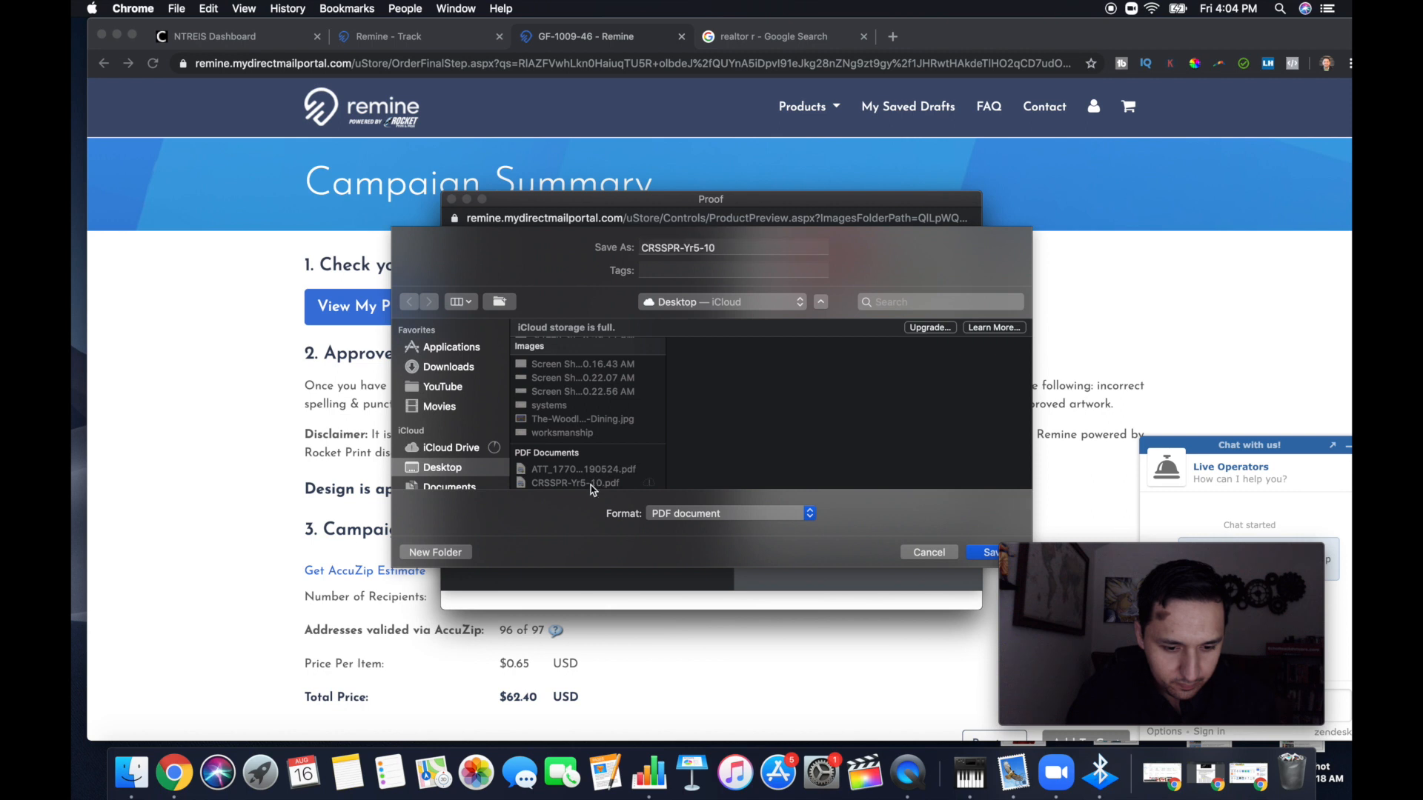
triple_click(726, 257)
left_click(726, 256)
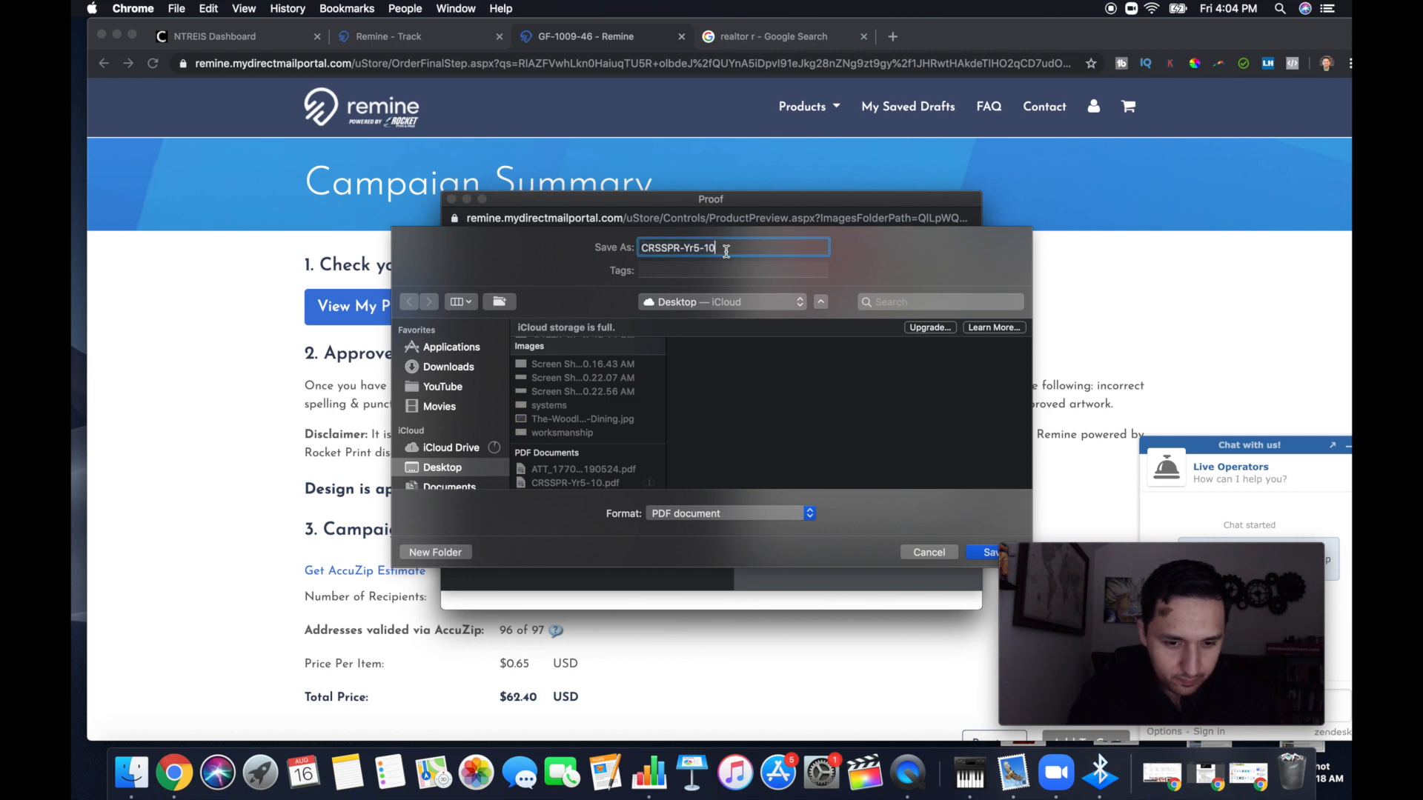
type("-Back")
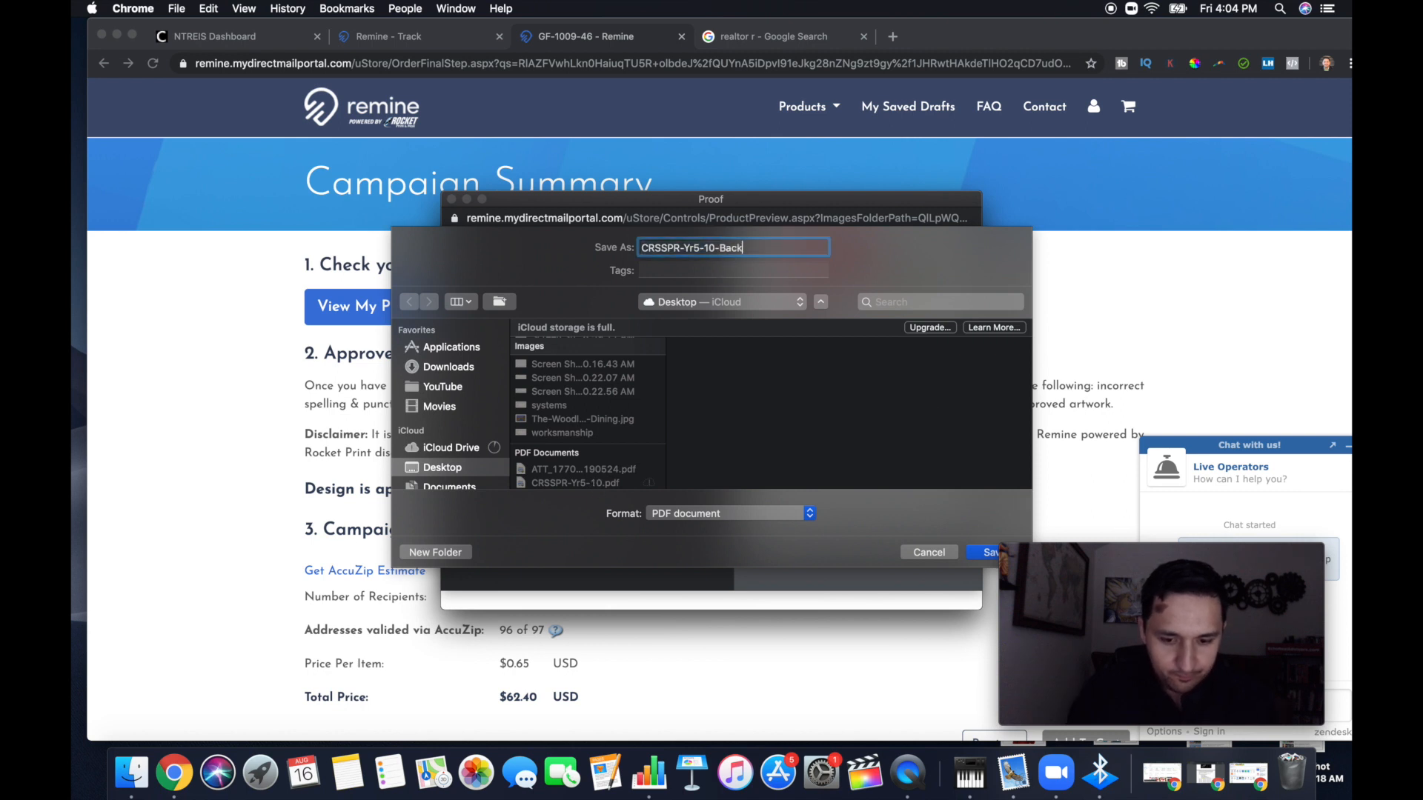
left_click(984, 552)
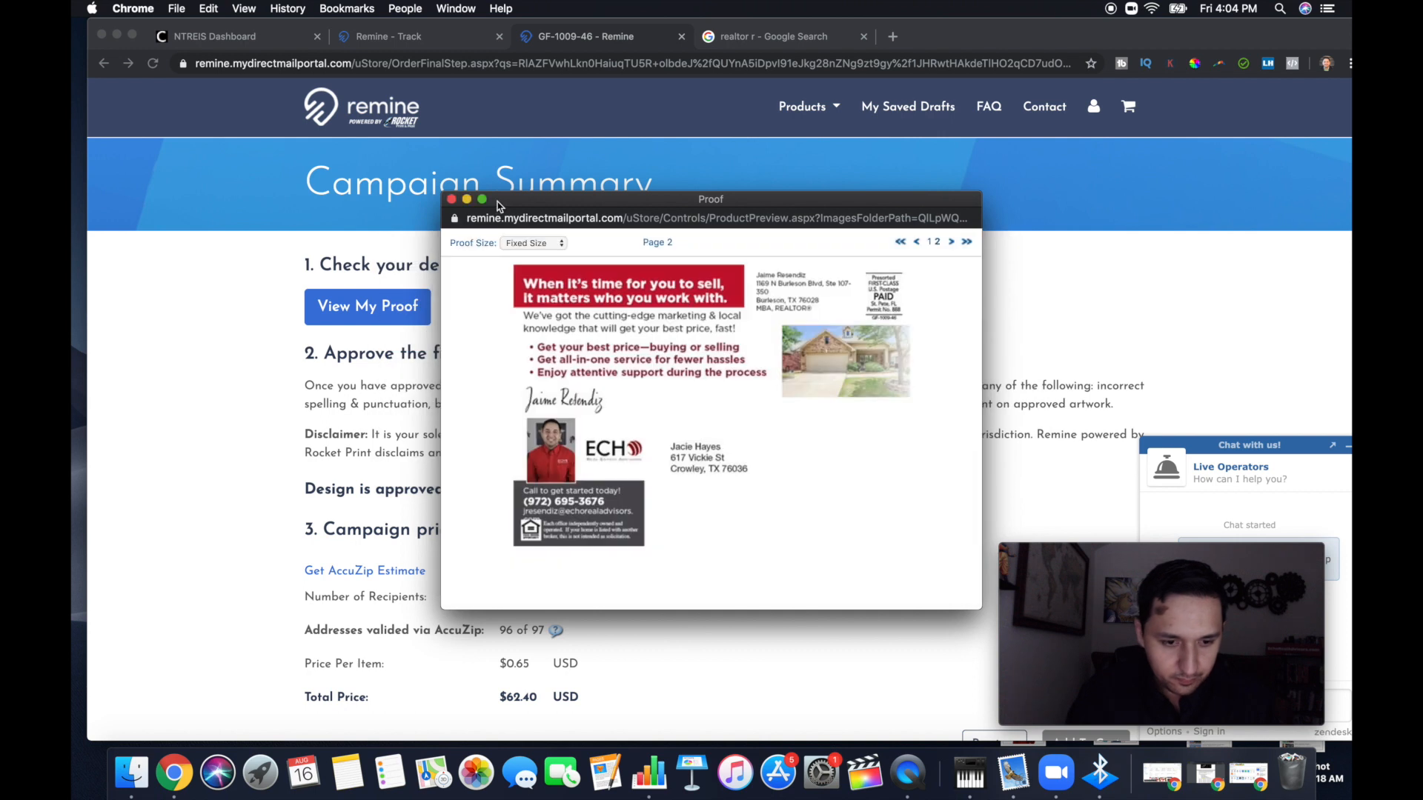
left_click(451, 199)
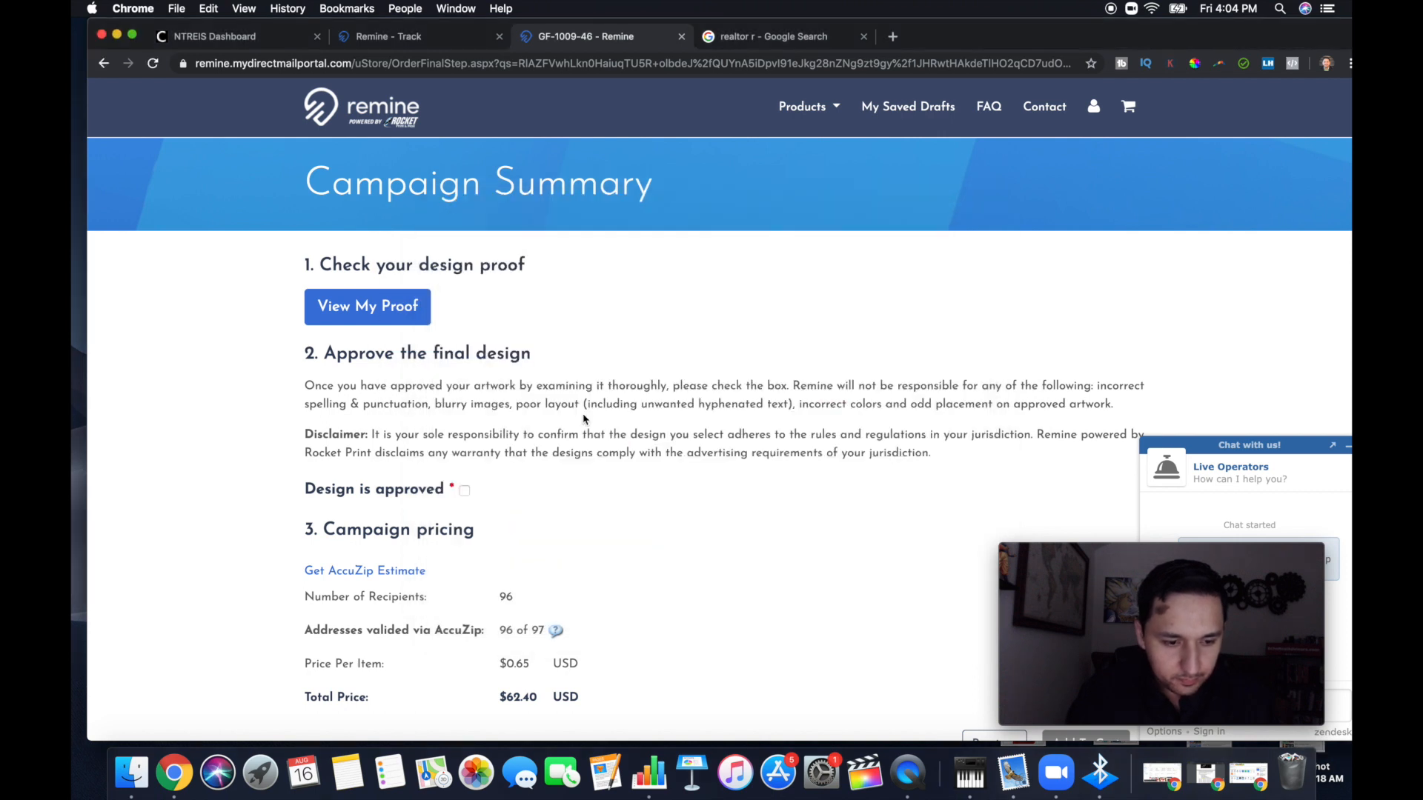
Reopen the design proof, check the front and back of the postcard, and close it
left_click(385, 308)
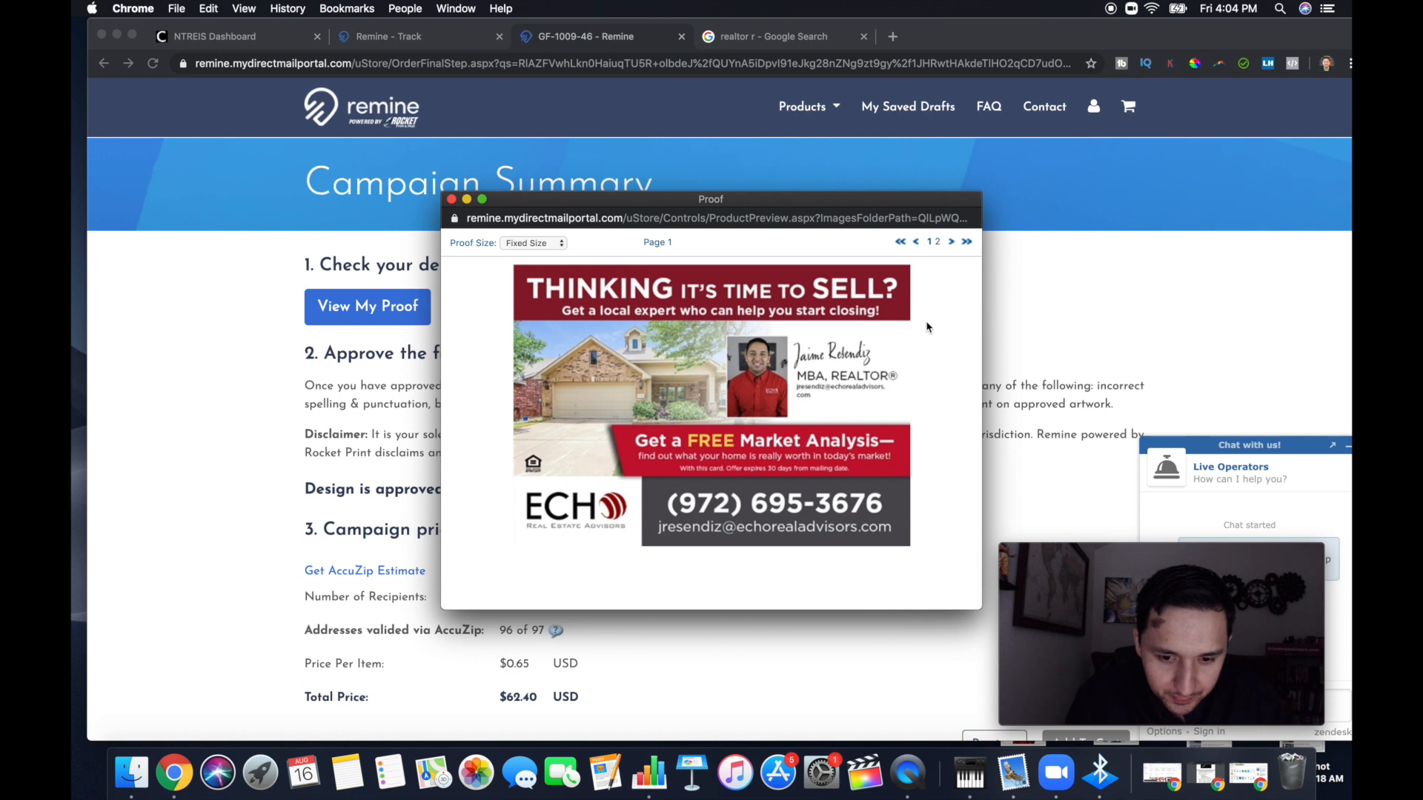
left_click(952, 243)
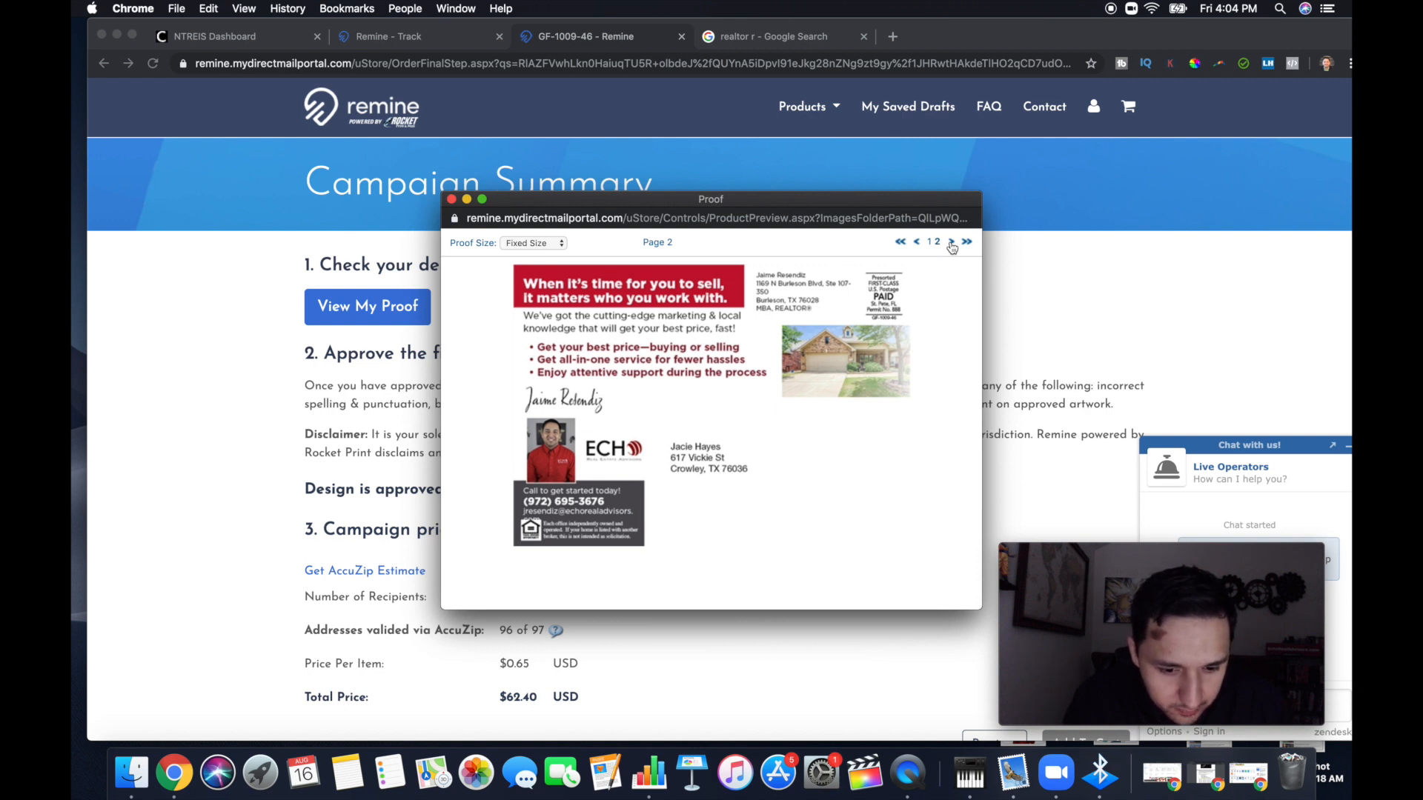
left_click(452, 199)
Mark the final postcard design as approved in the campaign summary
scroll(756, 534, "down", 3)
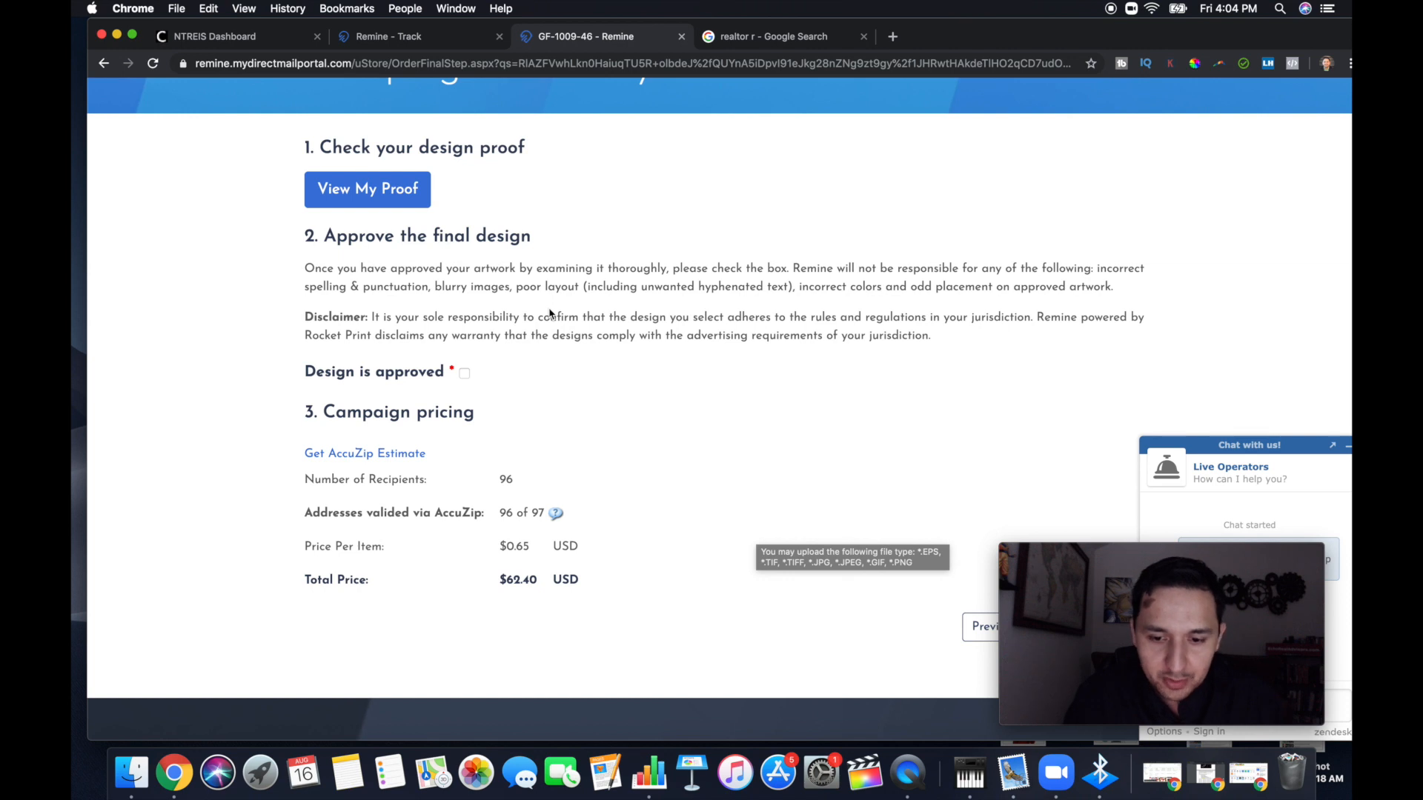
scroll(550, 314, "down", 1)
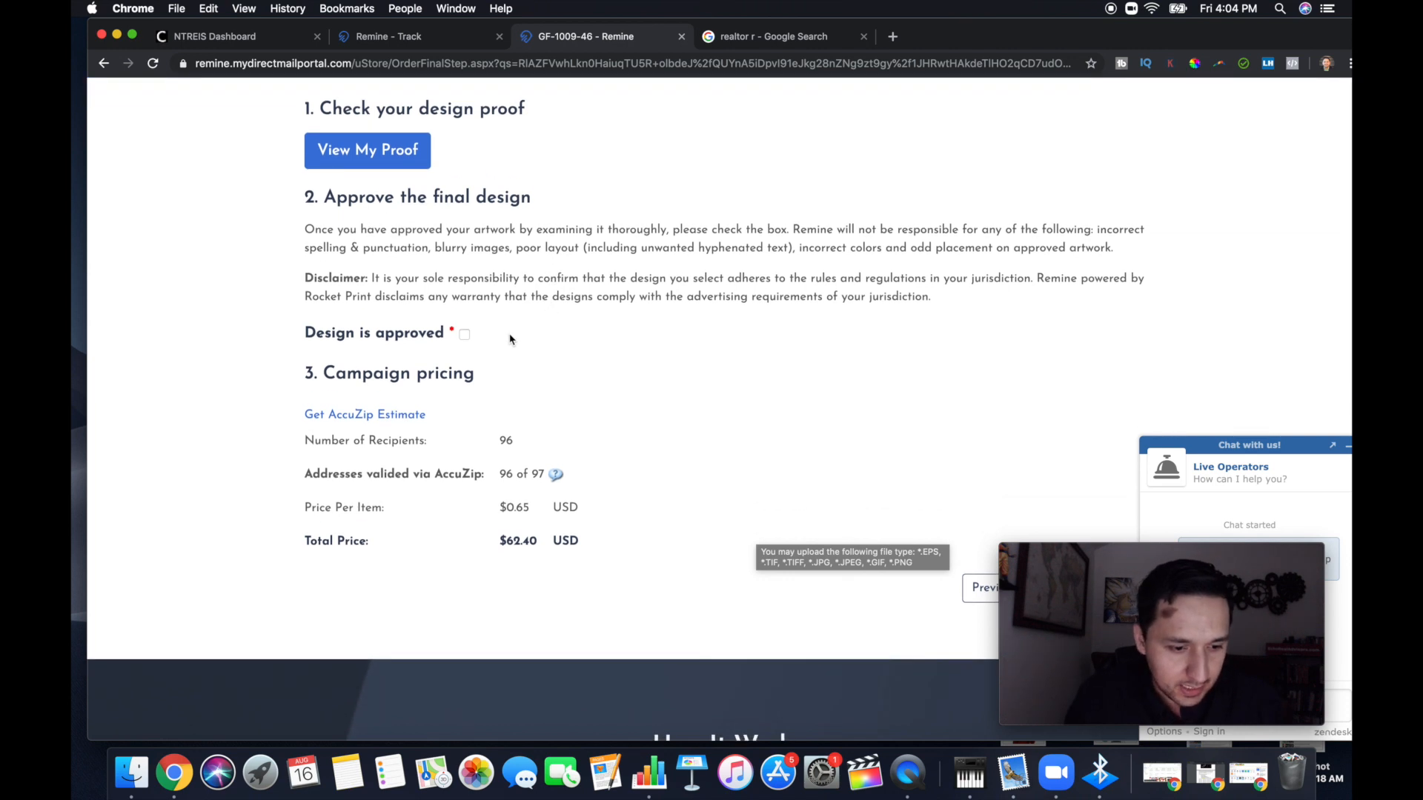
left_click(464, 334)
Add the approved postcard campaign to the shopping cart and proceed to checkout
scroll(618, 407, "down", 5)
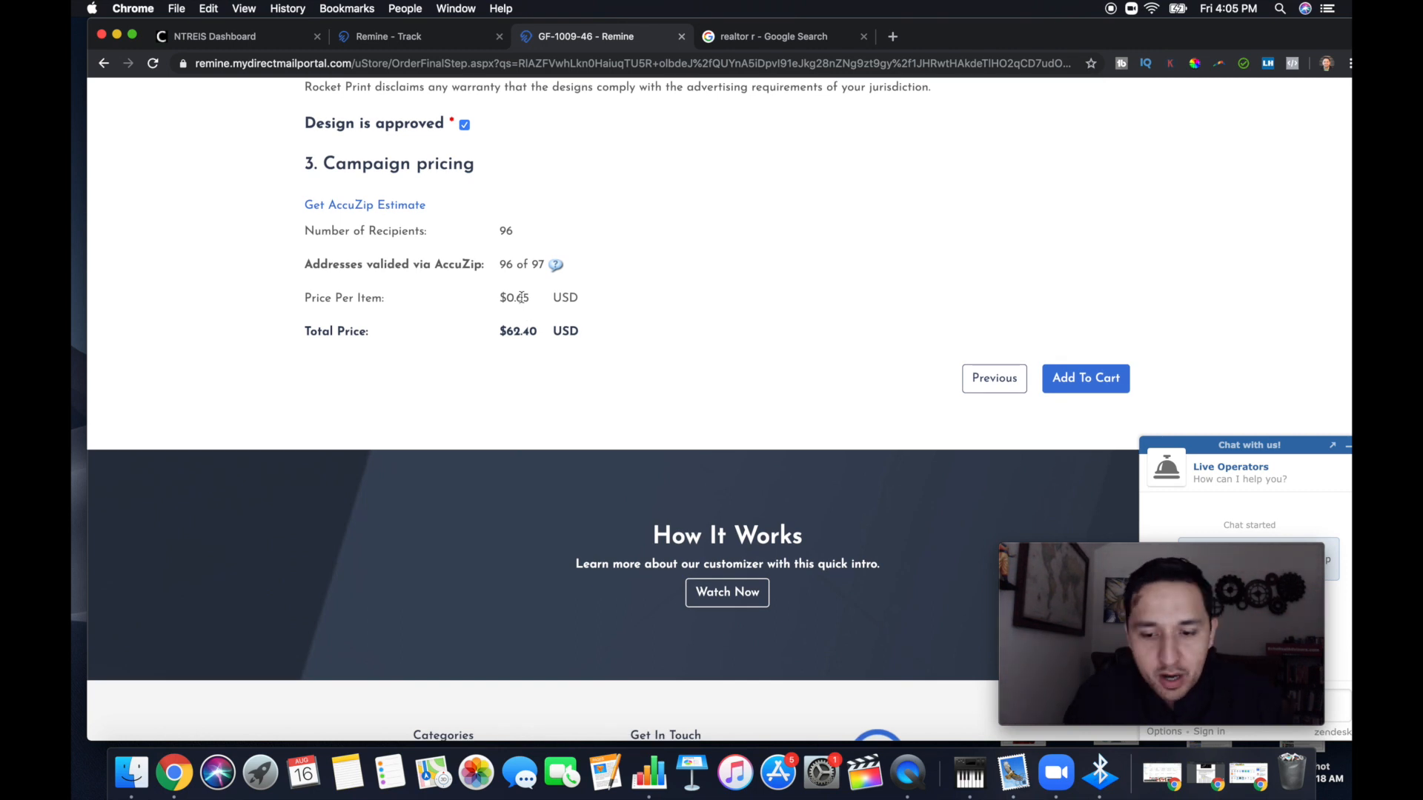
left_click(1105, 390)
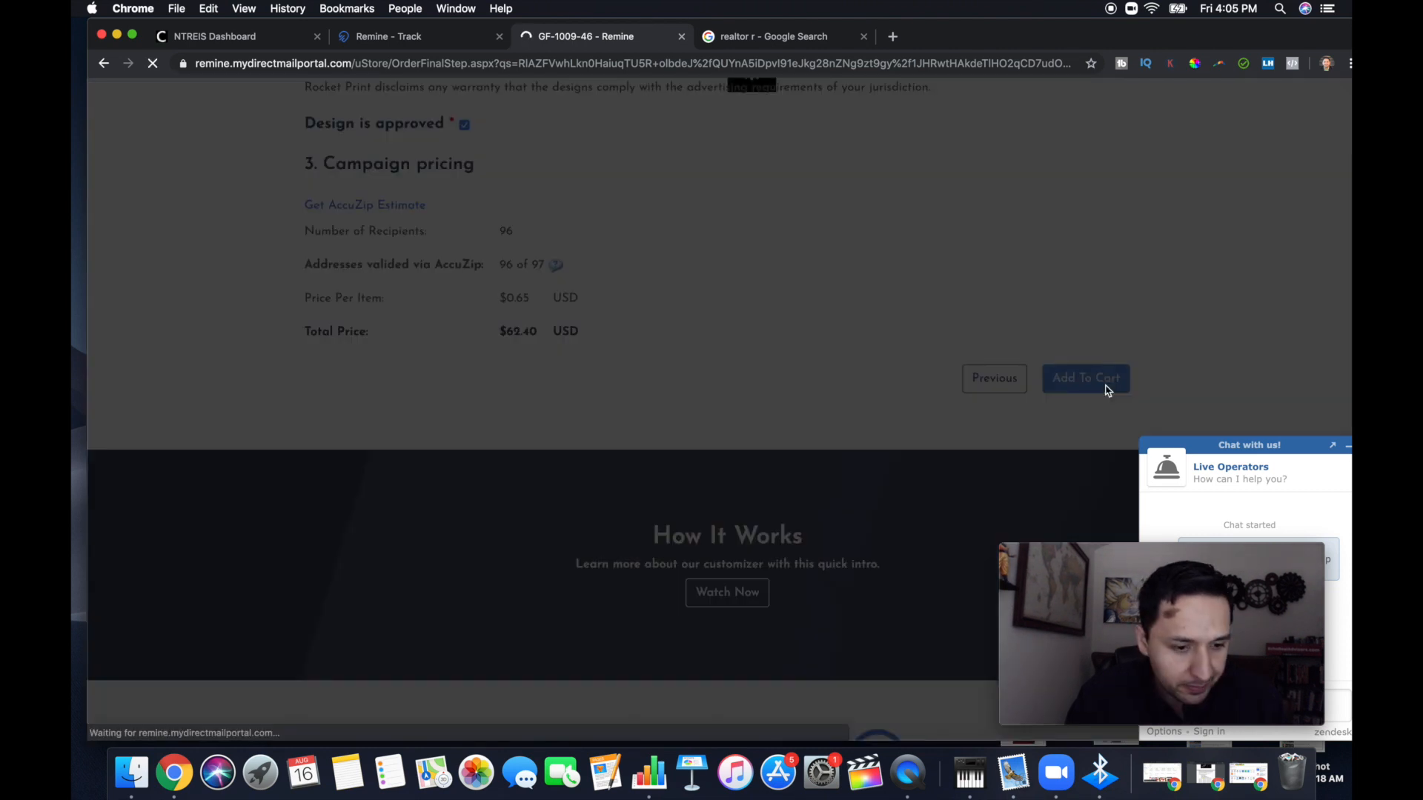
scroll(519, 389, "up", 5)
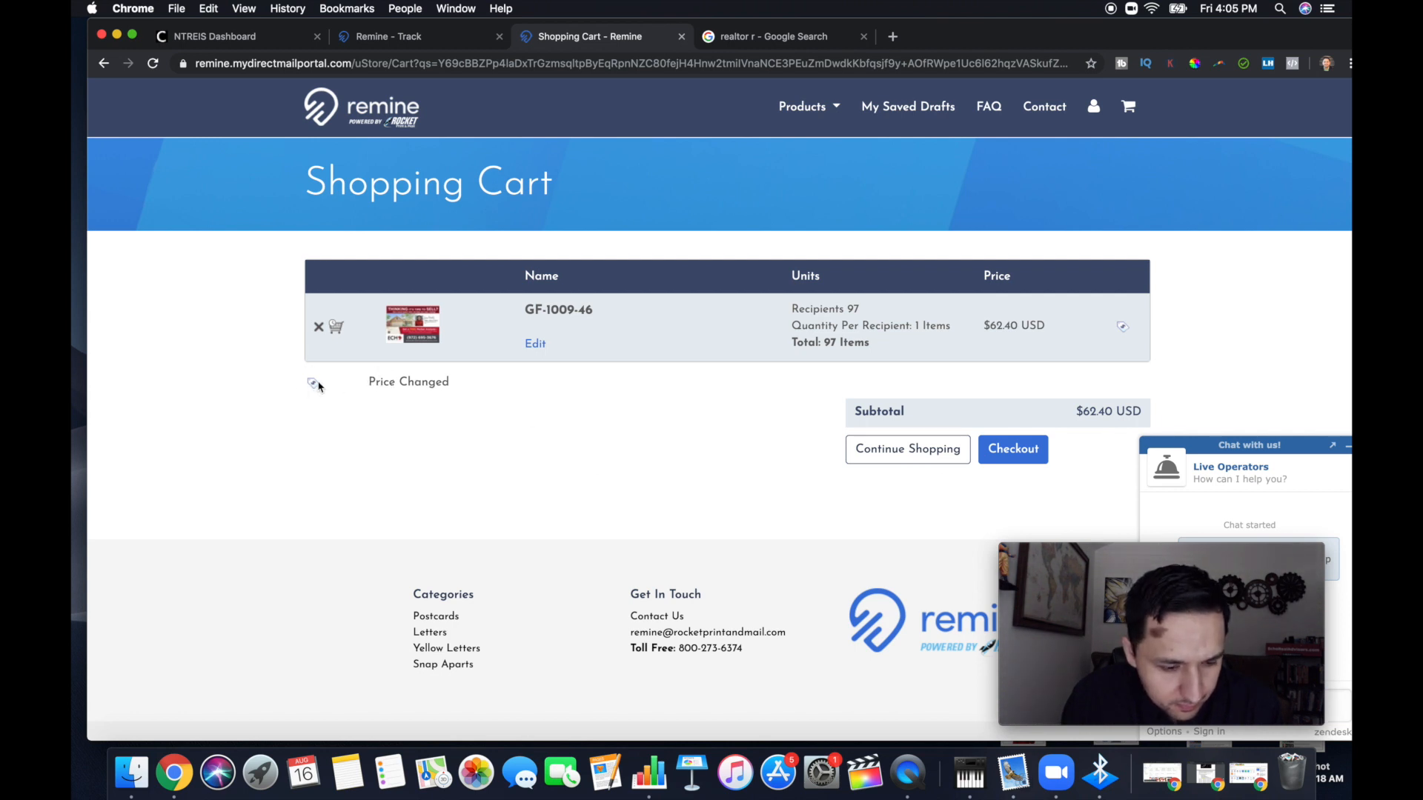
left_click(1002, 449)
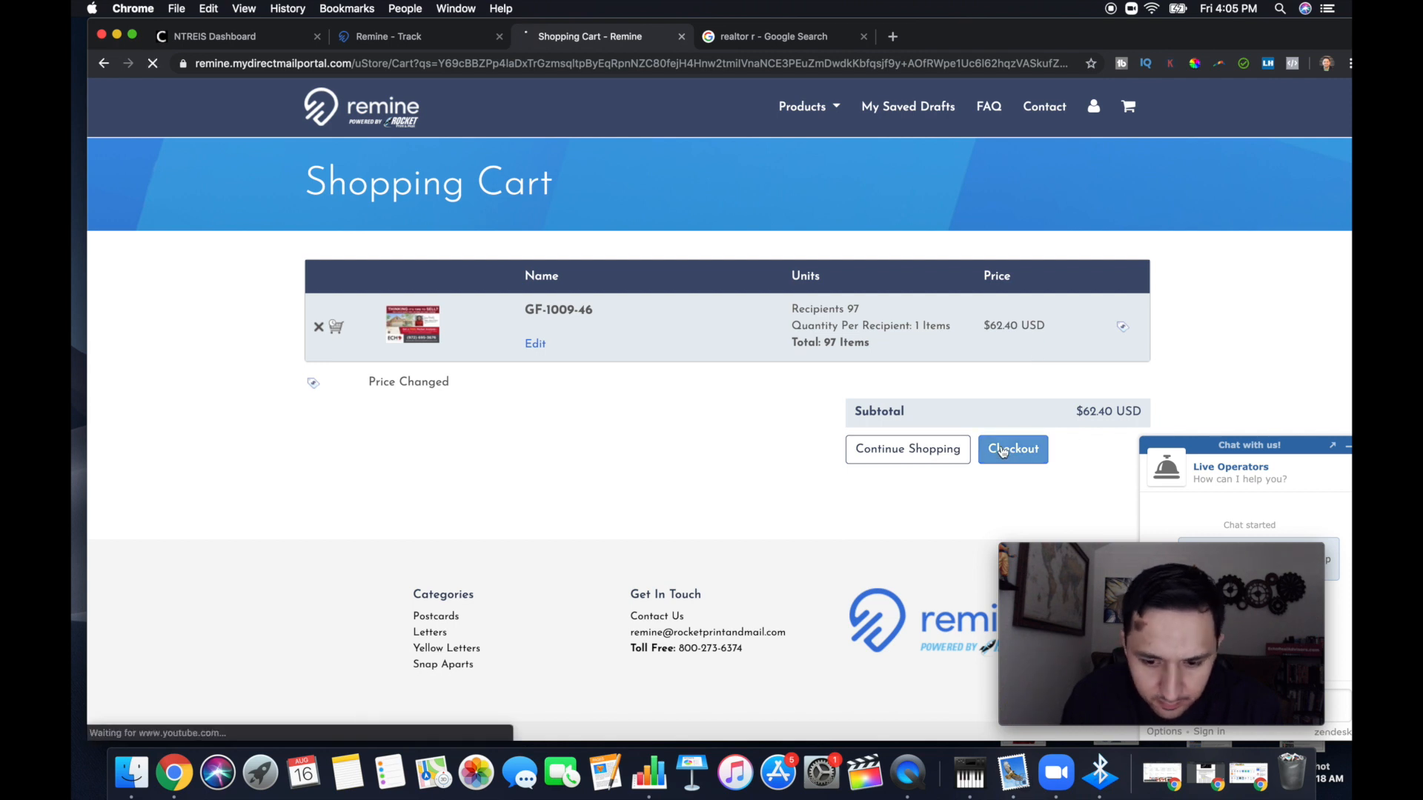